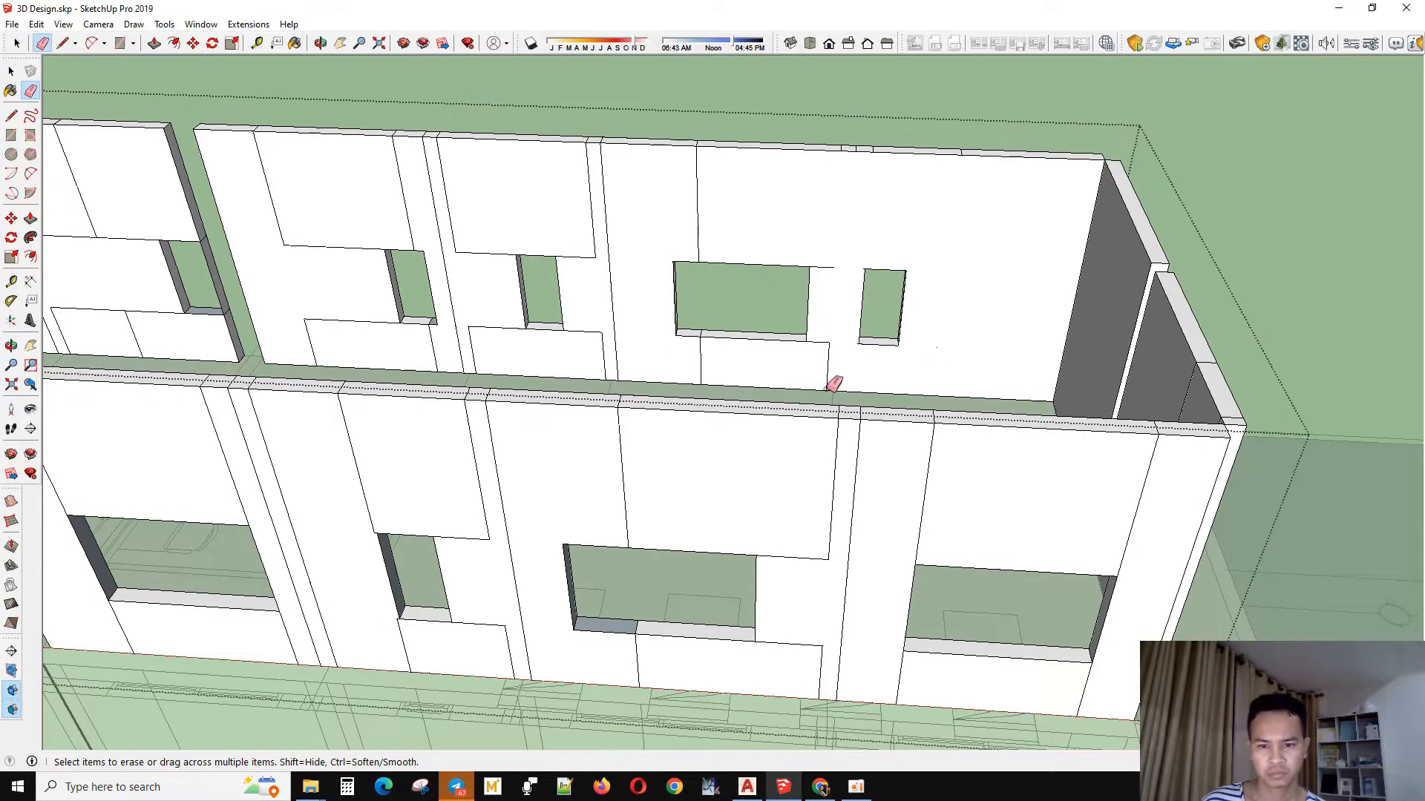
# - Erase the leftover edges around the wide window and the adjacent small window on the far wall's inner face
pyautogui.moveTo(828, 389); pyautogui.dragTo(829, 350)
pyautogui.moveTo(818, 271); pyautogui.dragTo(919, 256)
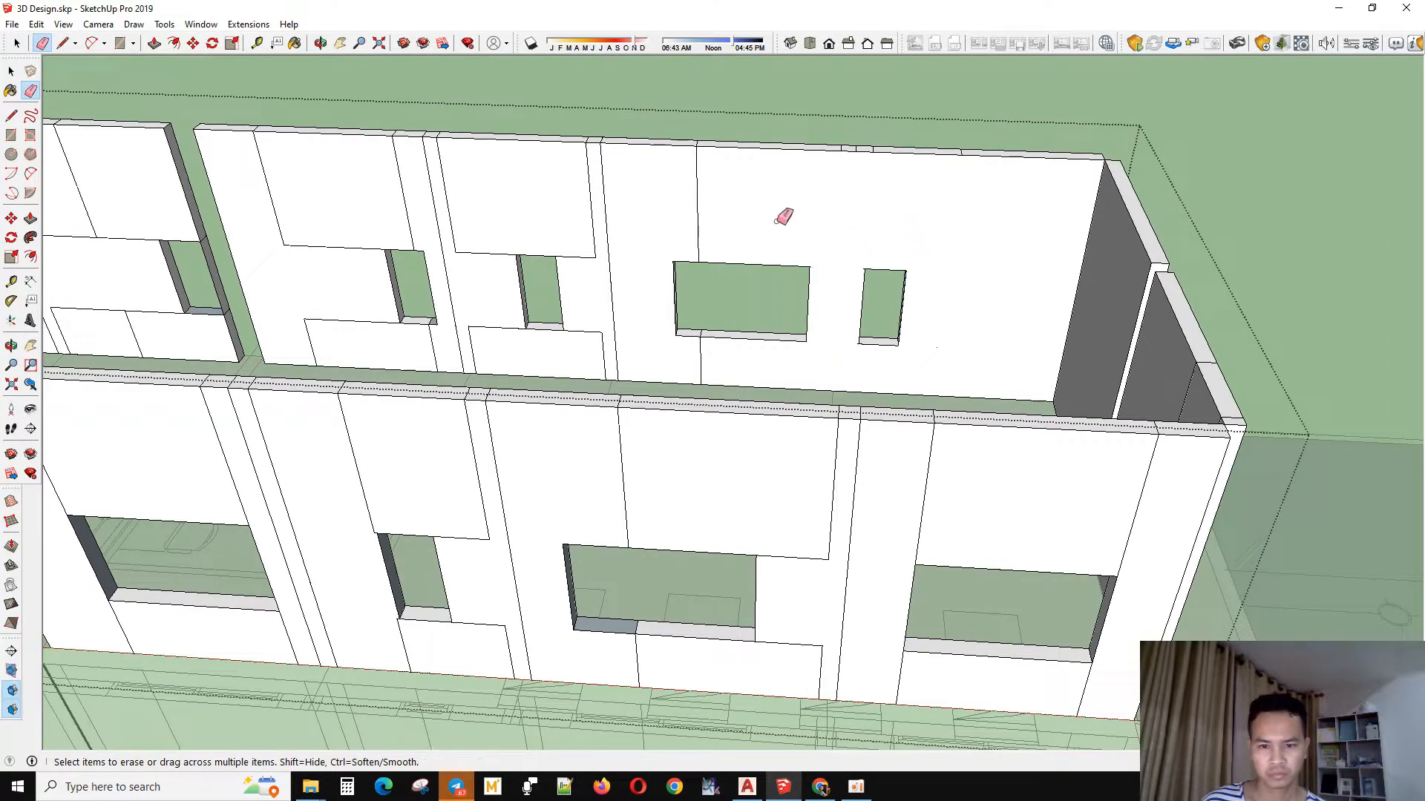
pyautogui.moveTo(776, 220)
pyautogui.mouseDown()
pyautogui.moveTo(720, 202)
pyautogui.moveTo(479, 252)
pyautogui.mouseUp()
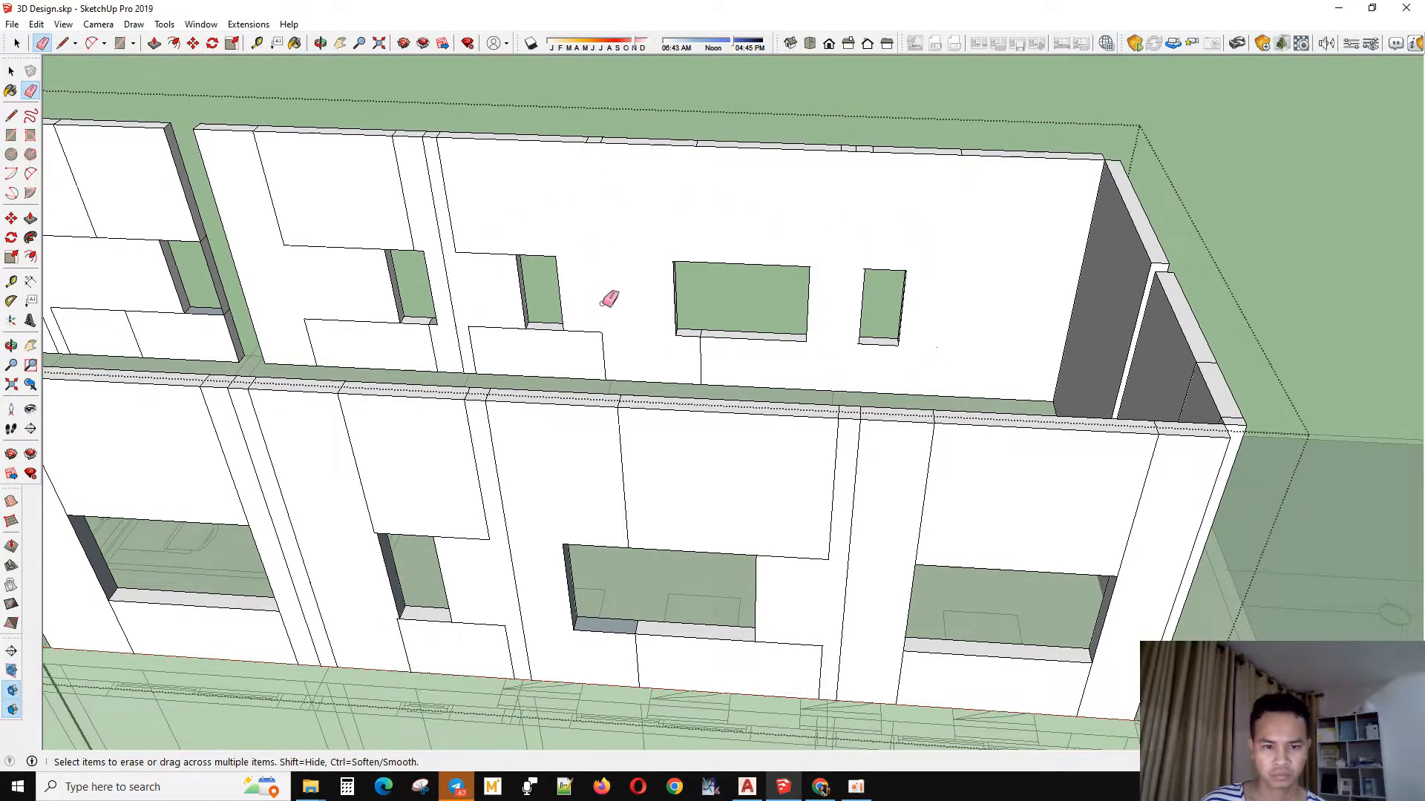
pyautogui.moveTo(608, 299)
pyautogui.mouseDown()
pyautogui.moveTo(606, 345)
pyautogui.moveTo(696, 355)
pyautogui.mouseUp()
# - Erase the panel edges around the next narrow window and the paired vertical lines beside it on the far wall
pyautogui.moveTo(658, 354); pyautogui.dragTo(766, 433, button='middle')
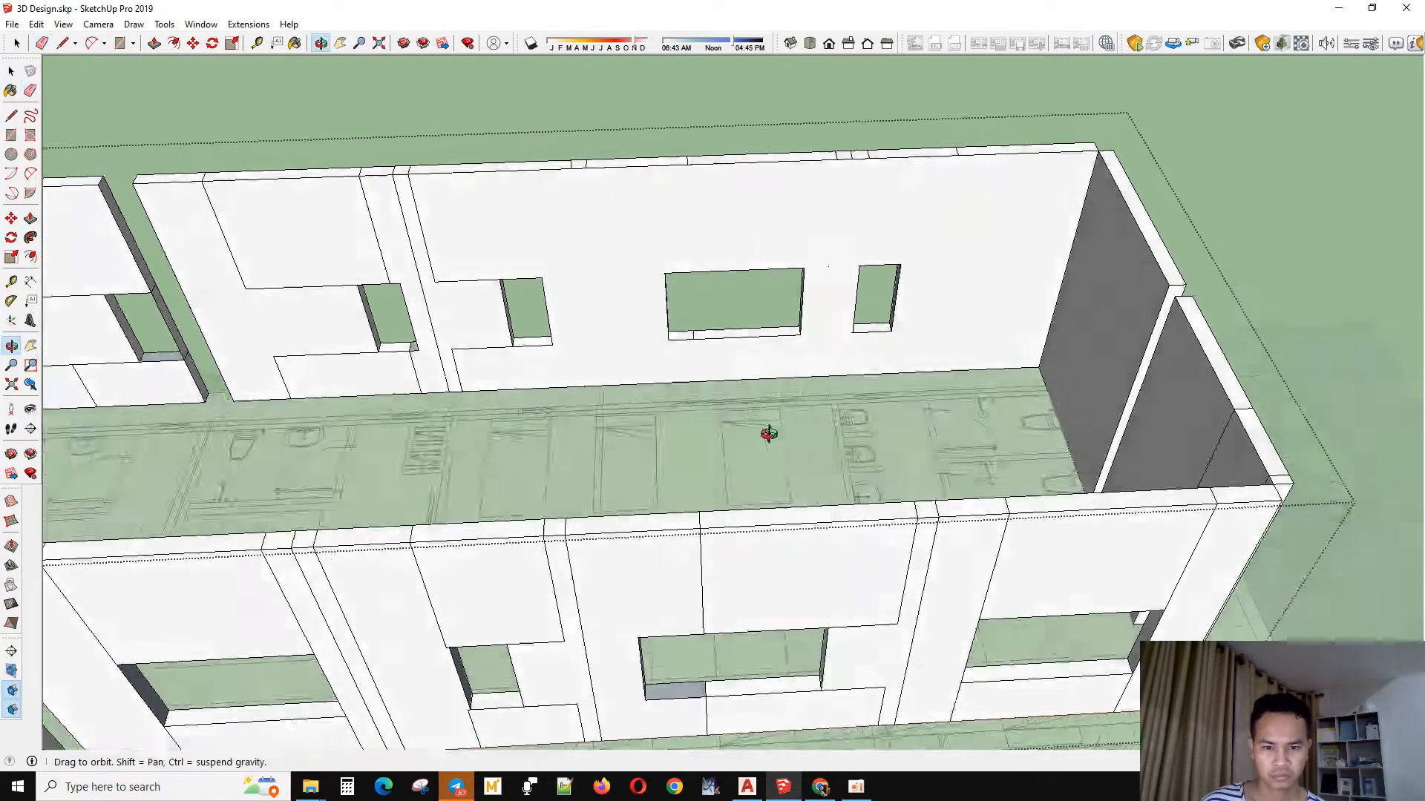
pyautogui.scroll(3, 691, 326)
pyautogui.scroll(-5, 878, 340)
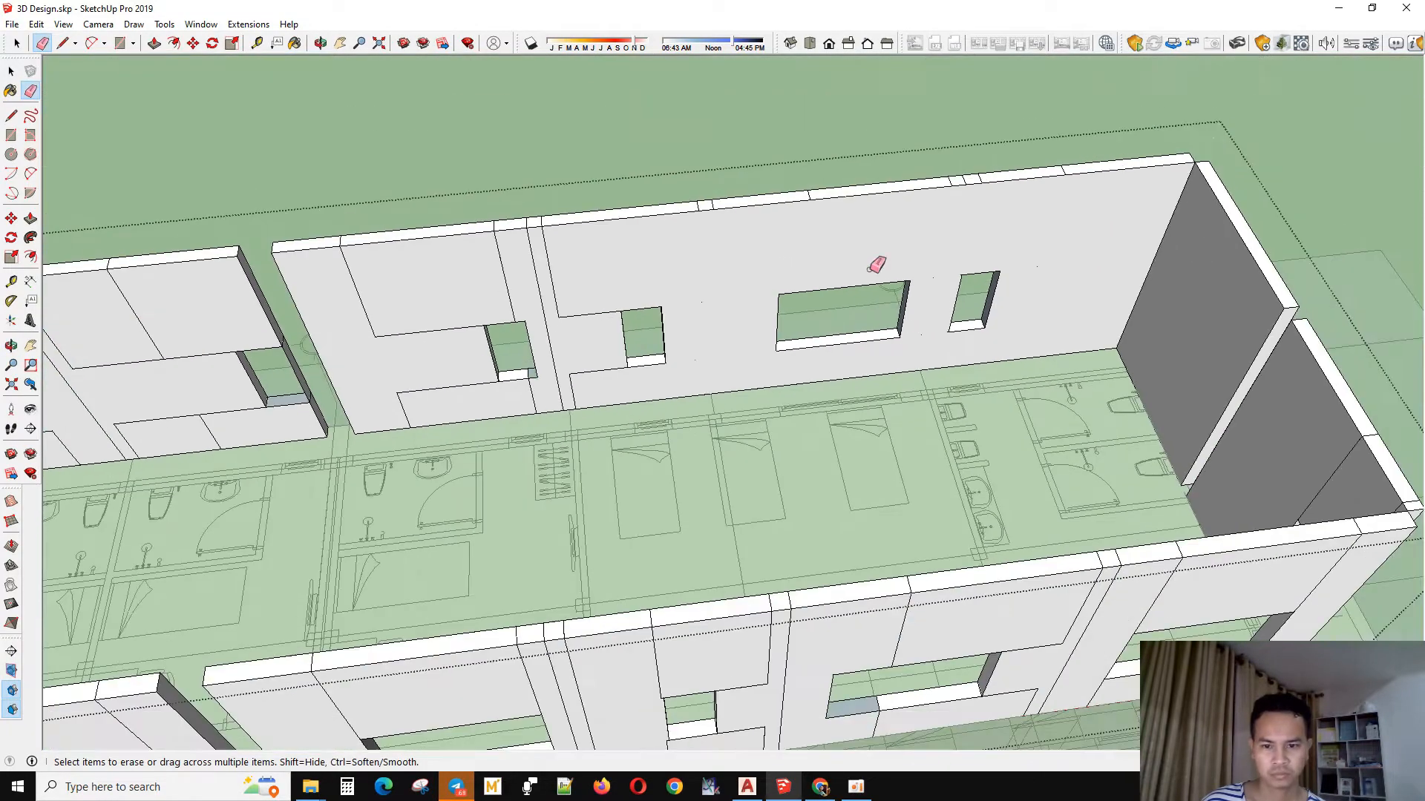
pyautogui.scroll(4, 652, 398)
pyautogui.click(583, 366)
pyautogui.moveTo(550, 327)
pyautogui.mouseDown()
pyautogui.moveTo(499, 299)
pyautogui.moveTo(445, 181)
pyautogui.moveTo(415, 190)
pyautogui.mouseUp()
pyautogui.scroll(-4, 653, 360)
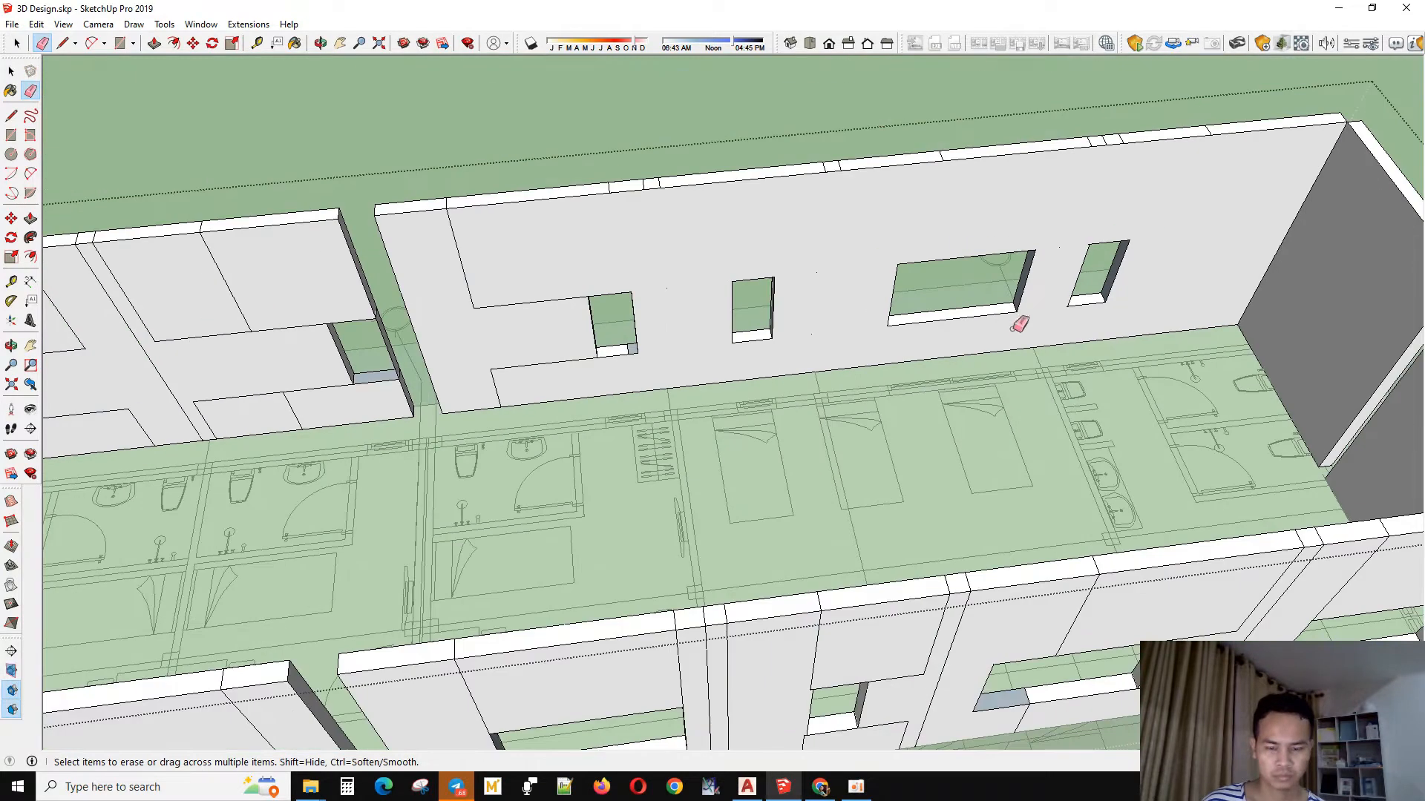
# - Erase the remaining edges around the narrow window nearest the gap between the two far wall sections, including its sill line
pyautogui.scroll(4, 650, 374)
pyautogui.scroll(1, 650, 374)
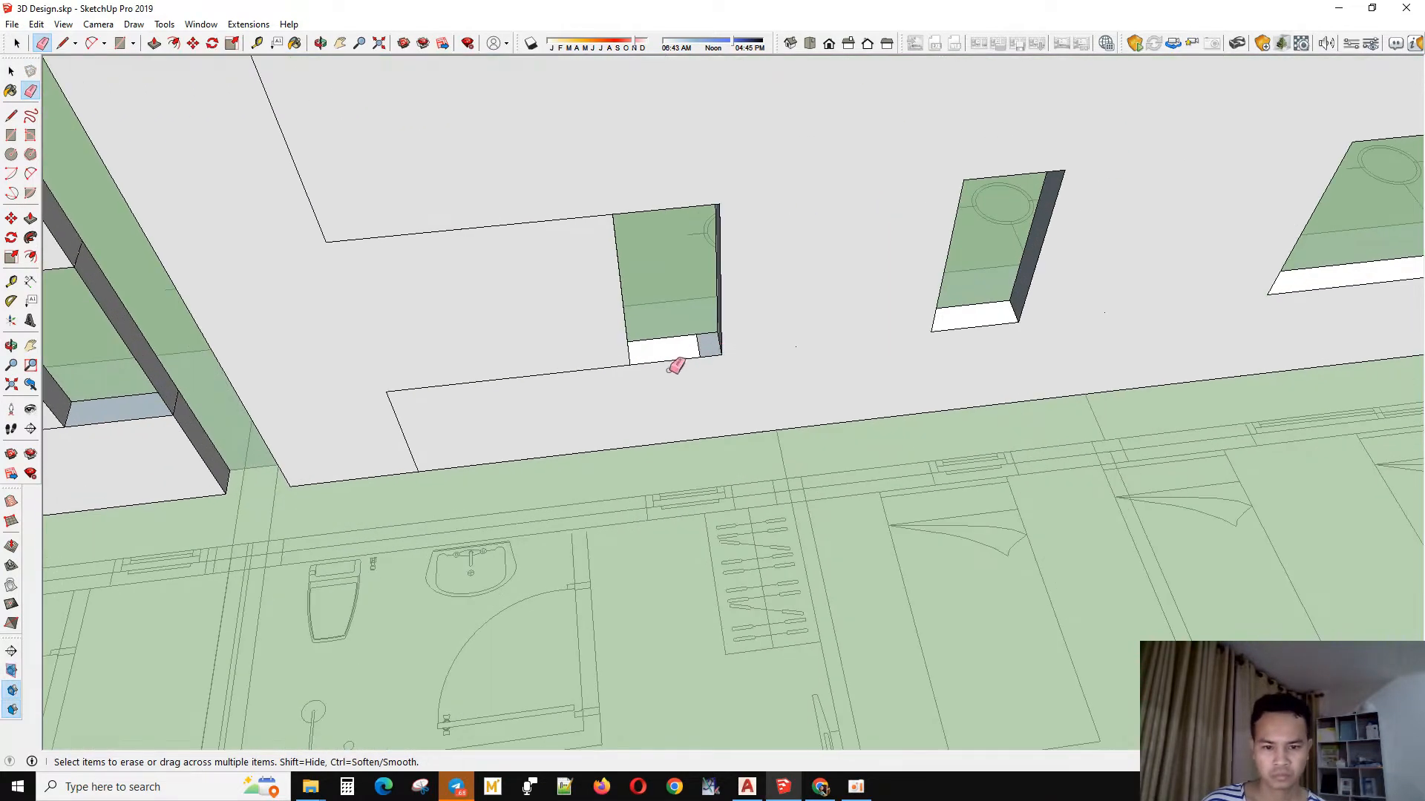
pyautogui.scroll(-3, 675, 365)
pyautogui.moveTo(1081, 322); pyautogui.dragTo(1010, 267, button='middle')
pyautogui.moveTo(604, 238); pyautogui.dragTo(553, 387)
pyautogui.moveTo(527, 250)
pyautogui.mouseDown()
pyautogui.moveTo(563, 238)
pyautogui.moveTo(503, 207)
pyautogui.moveTo(615, 241)
pyautogui.mouseUp()
# - Erase the dividing lines across the top face of the far wall section between the gap and the building's end
pyautogui.moveTo(635, 264)
pyautogui.mouseDown(button='middle')
pyautogui.moveTo(636, 448)
pyautogui.moveTo(734, 335)
pyautogui.mouseUp(button='middle')
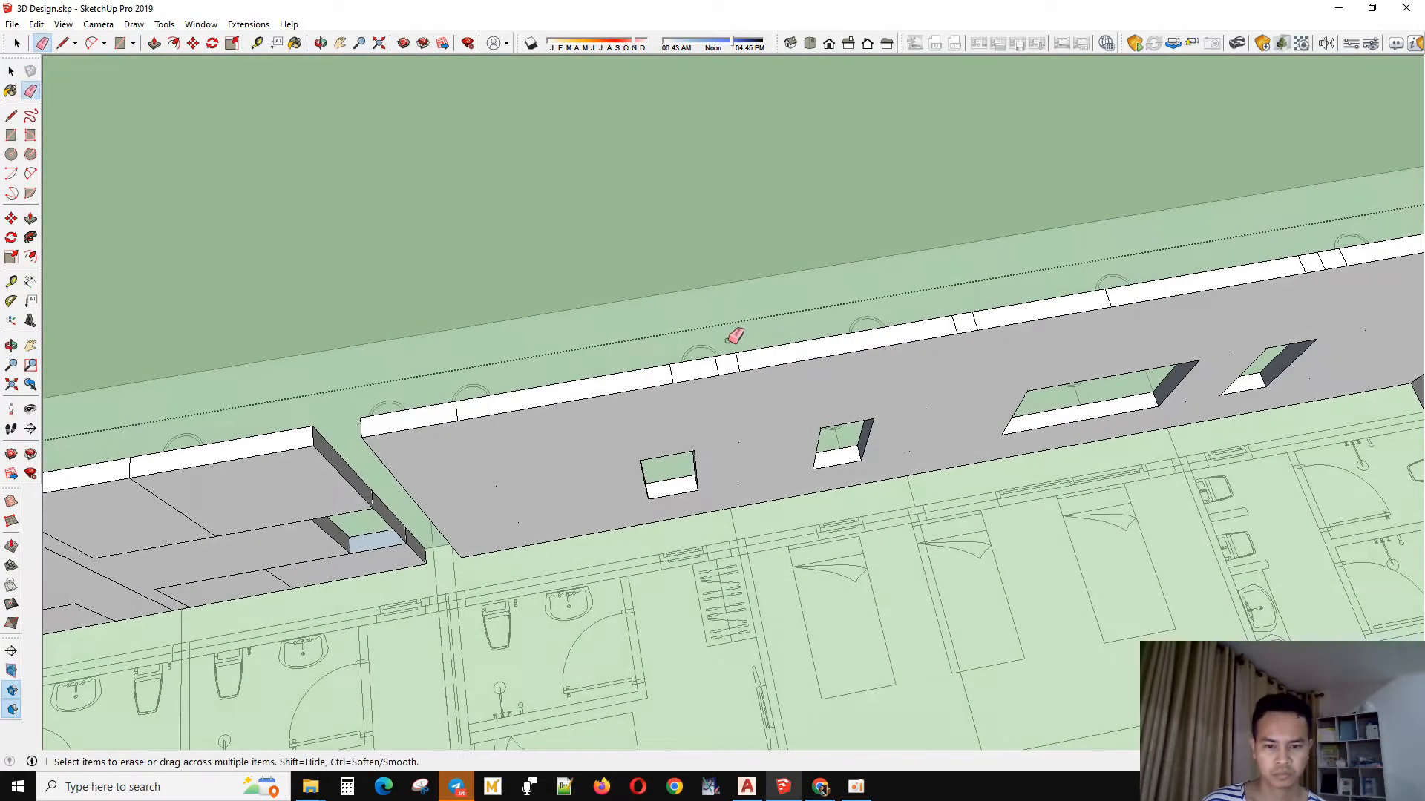
pyautogui.moveTo(742, 362); pyautogui.dragTo(534, 403)
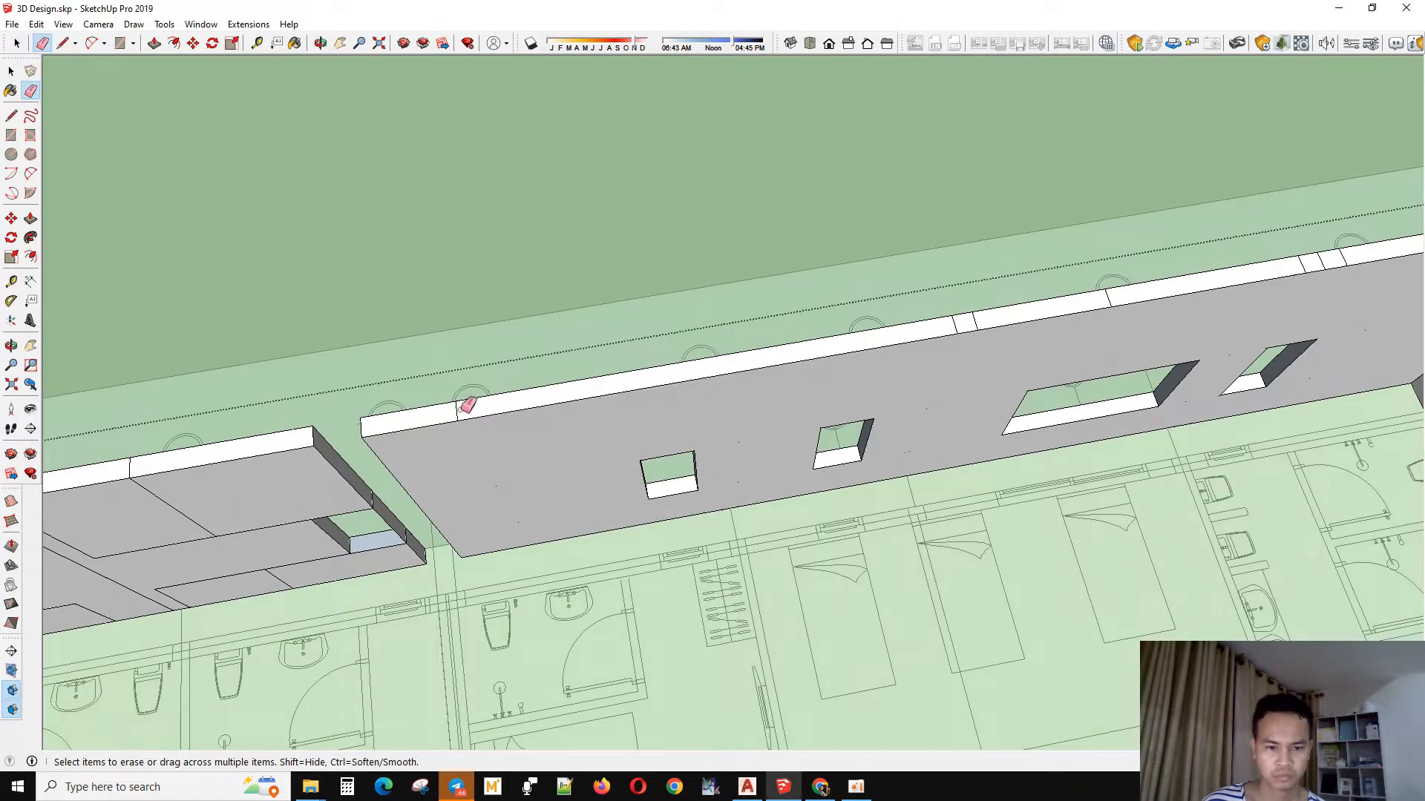
pyautogui.scroll(-3, 416, 475)
pyautogui.scroll(5, 843, 334)
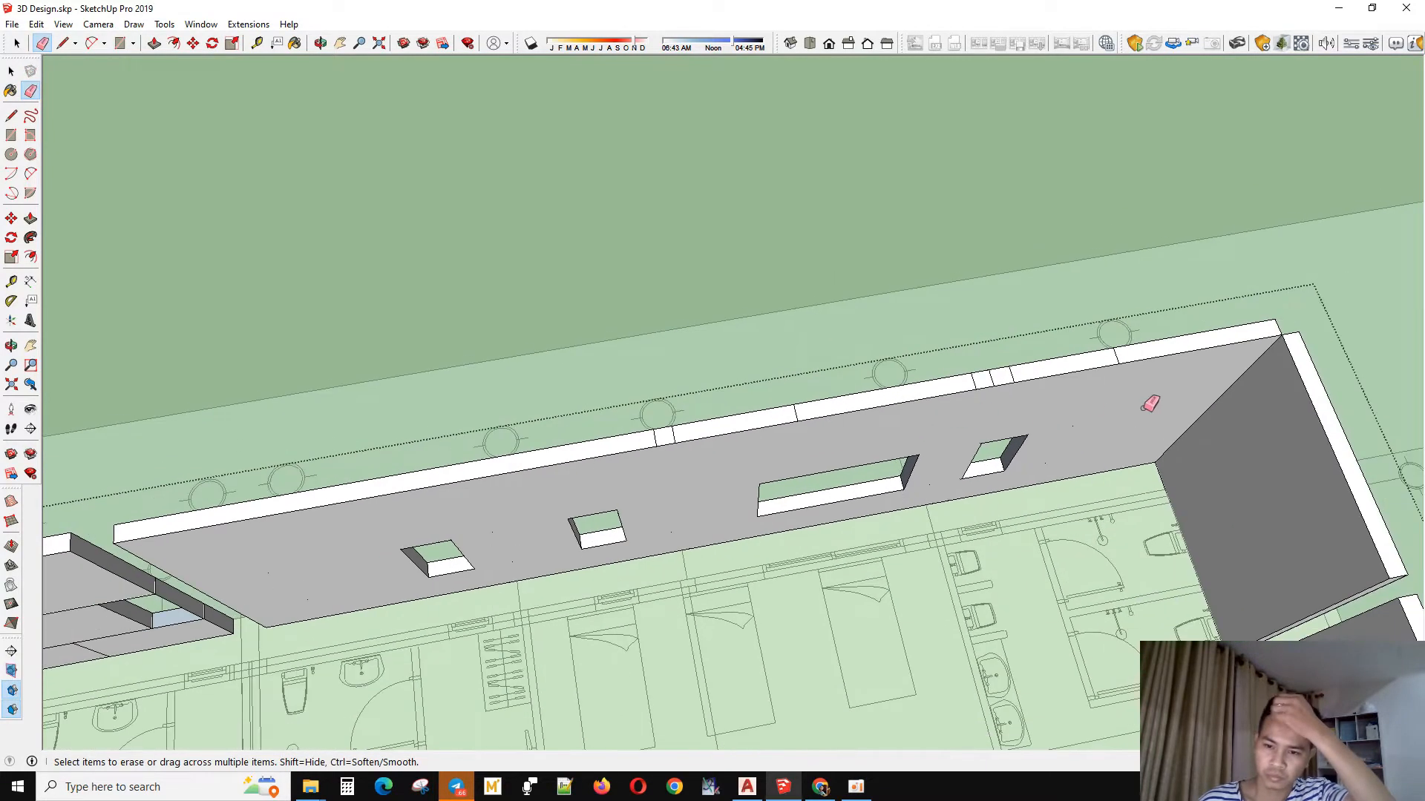
pyautogui.click(1022, 361)
pyautogui.hotkey('ctrl', 'z')
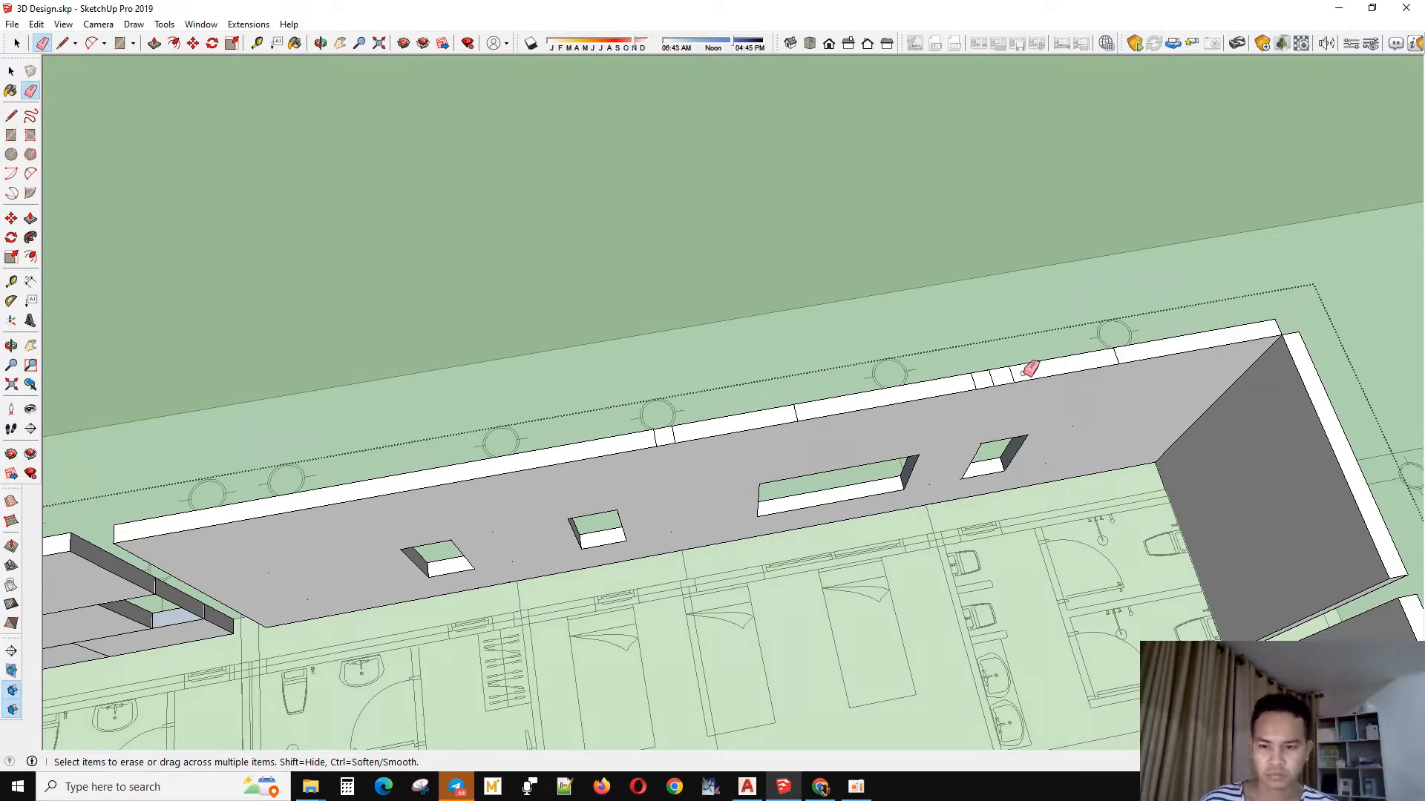
pyautogui.moveTo(976, 376); pyautogui.dragTo(1144, 354)
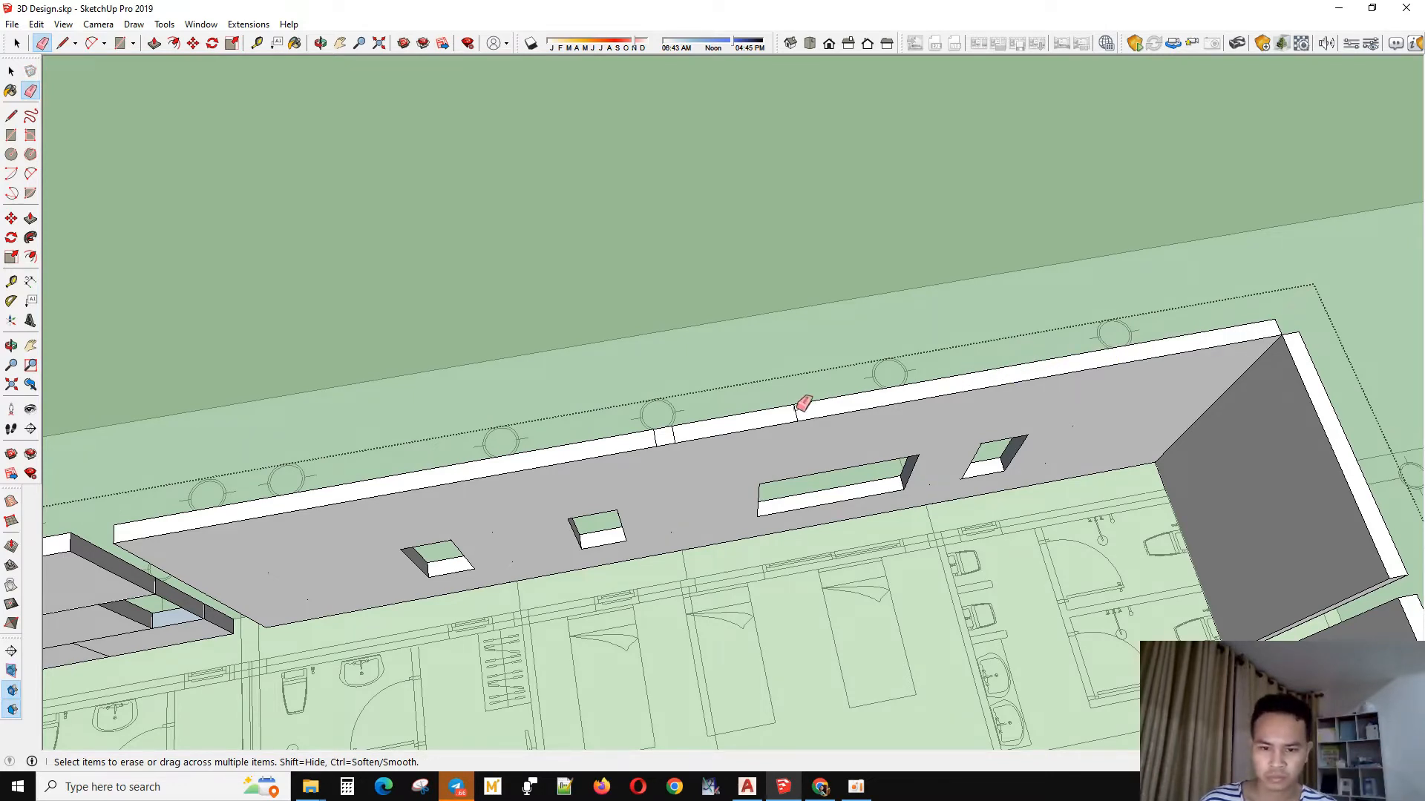
pyautogui.moveTo(804, 404); pyautogui.dragTo(684, 409)
pyautogui.hotkey('ctrl', 'z')
pyautogui.scroll(3, 679, 422)
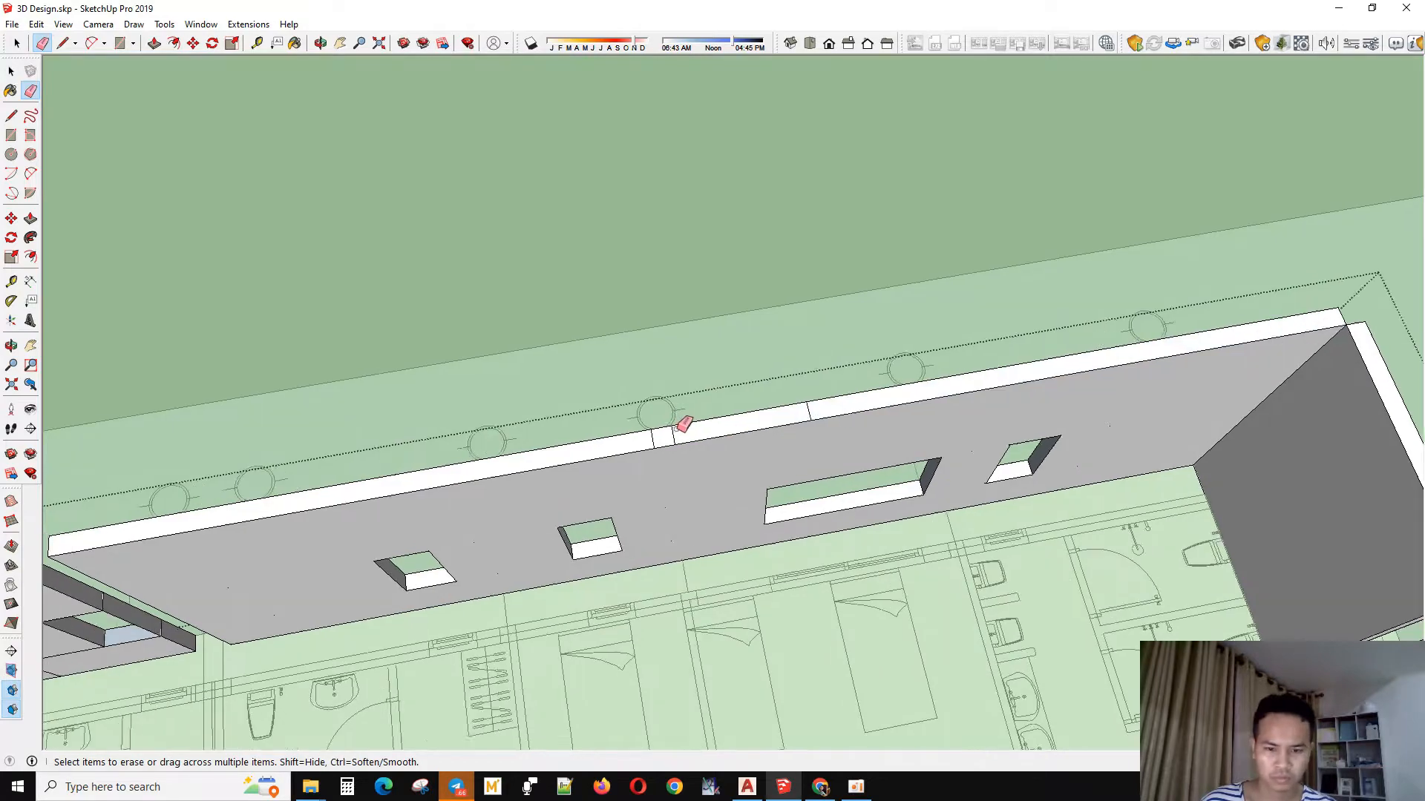
# - Erase the panel edges and paired vertical lines on the inner wall face beside the window that borders the gap
pyautogui.moveTo(846, 404)
pyautogui.mouseDown(button='middle')
pyautogui.moveTo(1072, 282)
pyautogui.moveTo(732, 438)
pyautogui.moveTo(814, 385)
pyautogui.moveTo(604, 366)
pyautogui.mouseUp(button='middle')
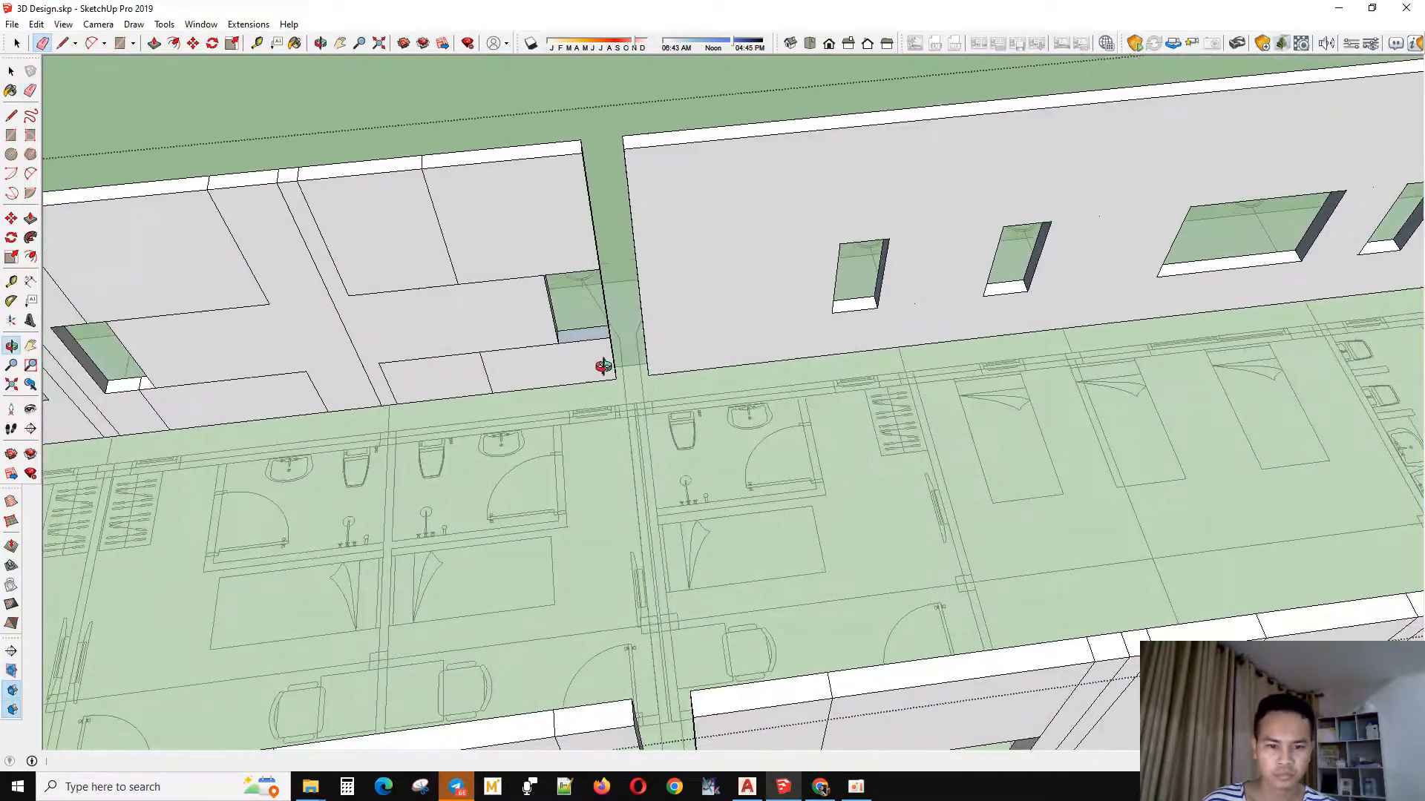
pyautogui.scroll(-2, 635, 365)
pyautogui.scroll(3, 656, 379)
pyautogui.moveTo(653, 381)
pyautogui.mouseDown()
pyautogui.moveTo(656, 281)
pyautogui.moveTo(633, 328)
pyautogui.moveTo(657, 375)
pyautogui.mouseUp()
pyautogui.moveTo(529, 356)
pyautogui.mouseDown()
pyautogui.moveTo(505, 294)
pyautogui.moveTo(555, 383)
pyautogui.mouseUp()
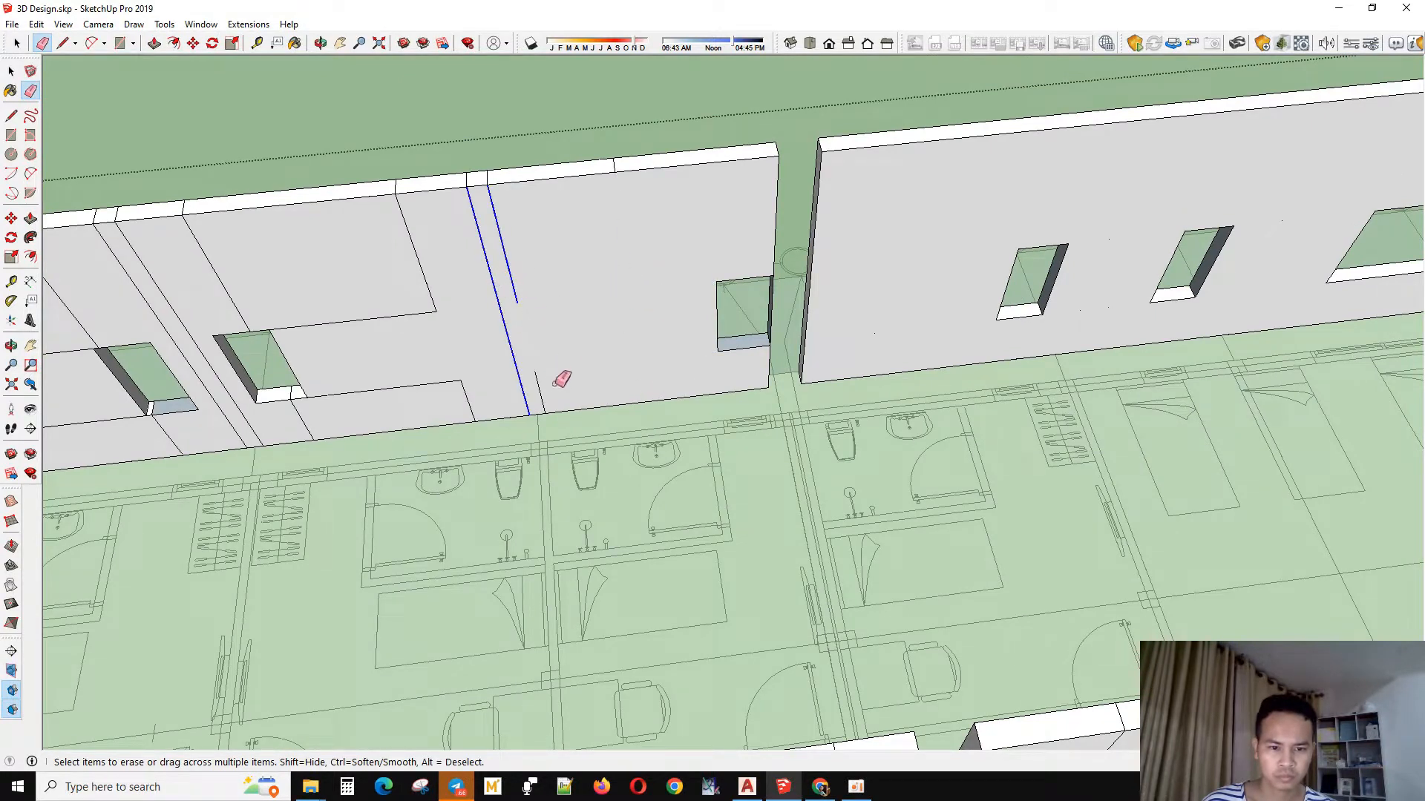
pyautogui.moveTo(529, 327)
pyautogui.mouseDown()
pyautogui.moveTo(514, 267)
pyautogui.moveTo(416, 267)
pyautogui.moveTo(477, 400)
pyautogui.moveTo(419, 338)
pyautogui.mouseUp()
pyautogui.moveTo(780, 321); pyautogui.dragTo(769, 308)
# - Erase the edges around the two neighbouring narrow windows and the dividing lines on the wall's top face above them
pyautogui.moveTo(770, 309)
pyautogui.mouseDown(button='middle')
pyautogui.moveTo(932, 394)
pyautogui.moveTo(646, 349)
pyautogui.moveTo(681, 275)
pyautogui.moveTo(738, 296)
pyautogui.mouseUp(button='middle')
pyautogui.scroll(3, 773, 290)
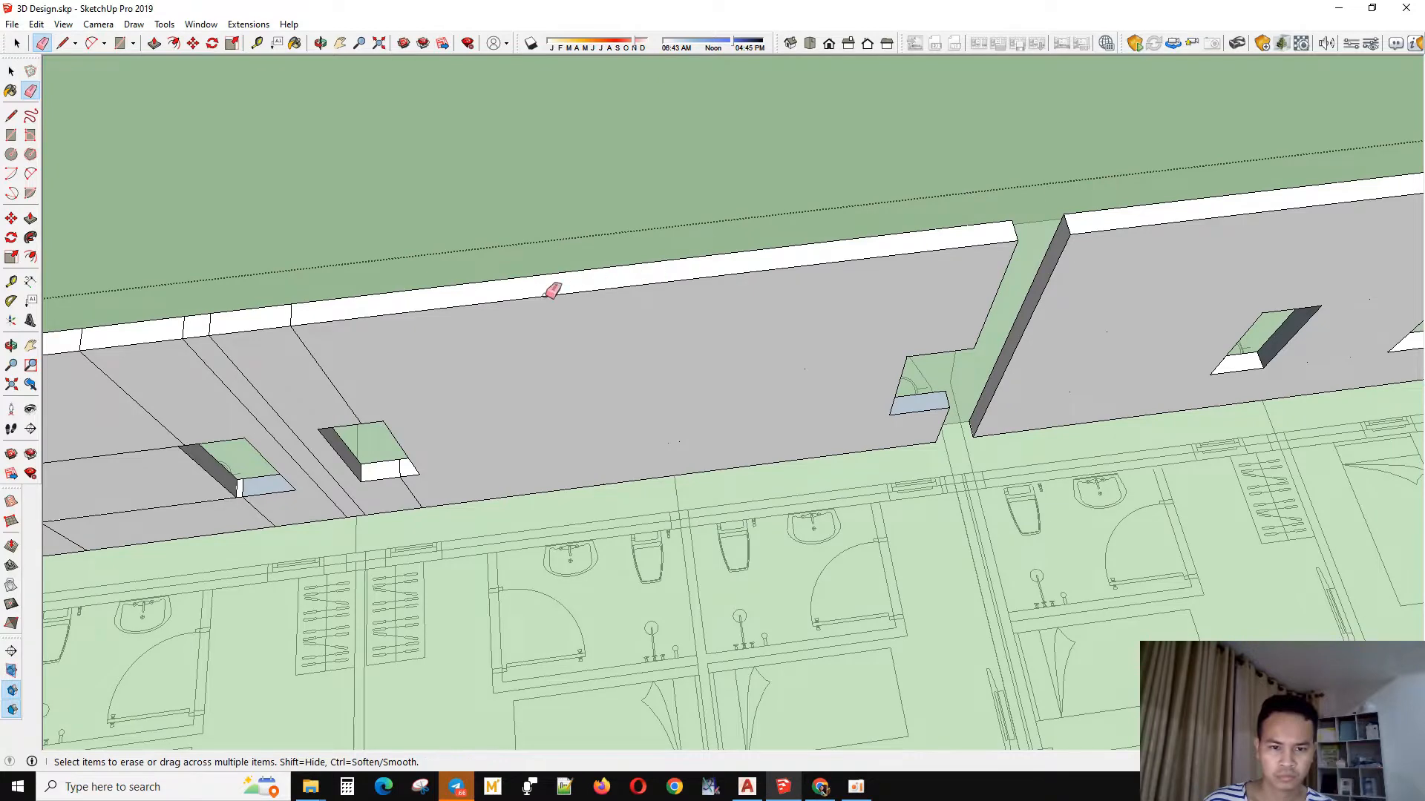
pyautogui.keyDown('shift'); pyautogui.moveTo(550, 289); pyautogui.dragTo(712, 363, button='middle'); pyautogui.keyUp('shift')
pyautogui.moveTo(712, 363)
pyautogui.mouseDown()
pyautogui.moveTo(564, 331)
pyautogui.moveTo(392, 328)
pyautogui.mouseUp()
pyautogui.scroll(1, 553, 276)
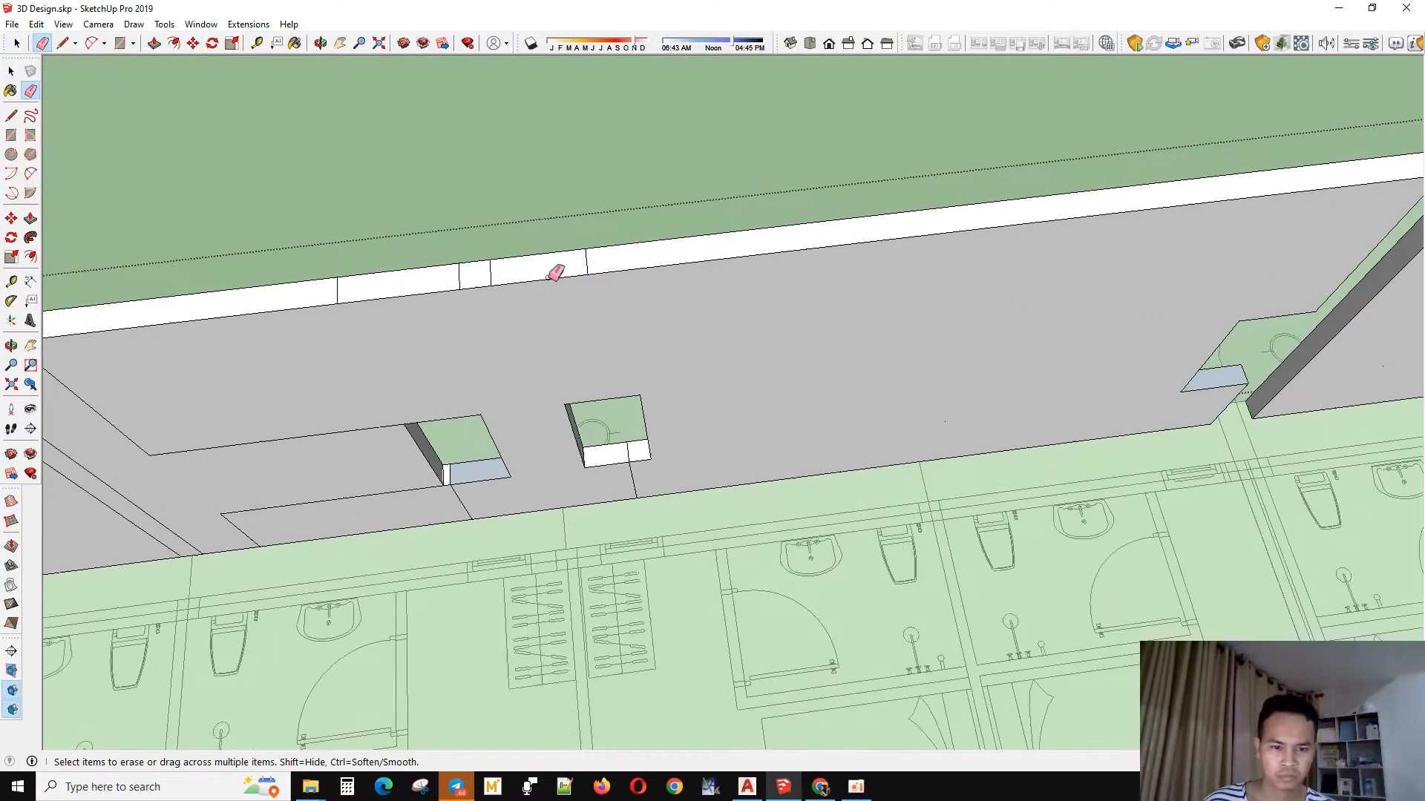
pyautogui.moveTo(334, 280); pyautogui.dragTo(747, 395, button='middle')
pyautogui.moveTo(726, 365)
pyautogui.mouseDown()
pyautogui.moveTo(569, 410)
pyautogui.moveTo(499, 407)
pyautogui.moveTo(412, 334)
pyautogui.mouseUp()
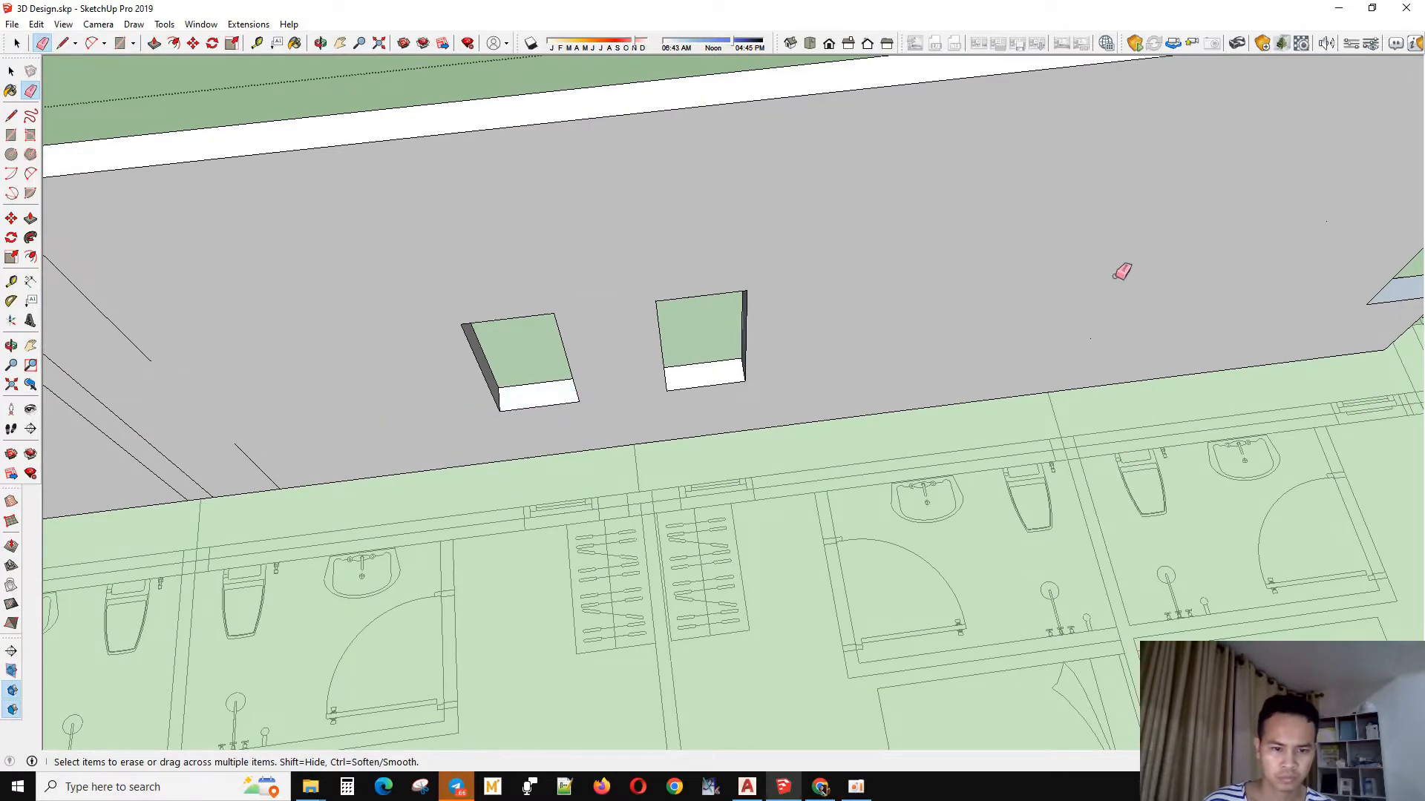
# - Erase the panel edges on the inner wall face between the paired narrow windows and the single window beside the stairwell
pyautogui.scroll(-3, 1120, 270)
pyautogui.scroll(3, 757, 381)
pyautogui.moveTo(757, 381)
pyautogui.mouseDown()
pyautogui.moveTo(653, 276)
pyautogui.moveTo(747, 293)
pyautogui.moveTo(735, 312)
pyautogui.mouseUp()
pyautogui.moveTo(596, 400); pyautogui.dragTo(500, 307)
pyautogui.moveTo(365, 299); pyautogui.dragTo(434, 424)
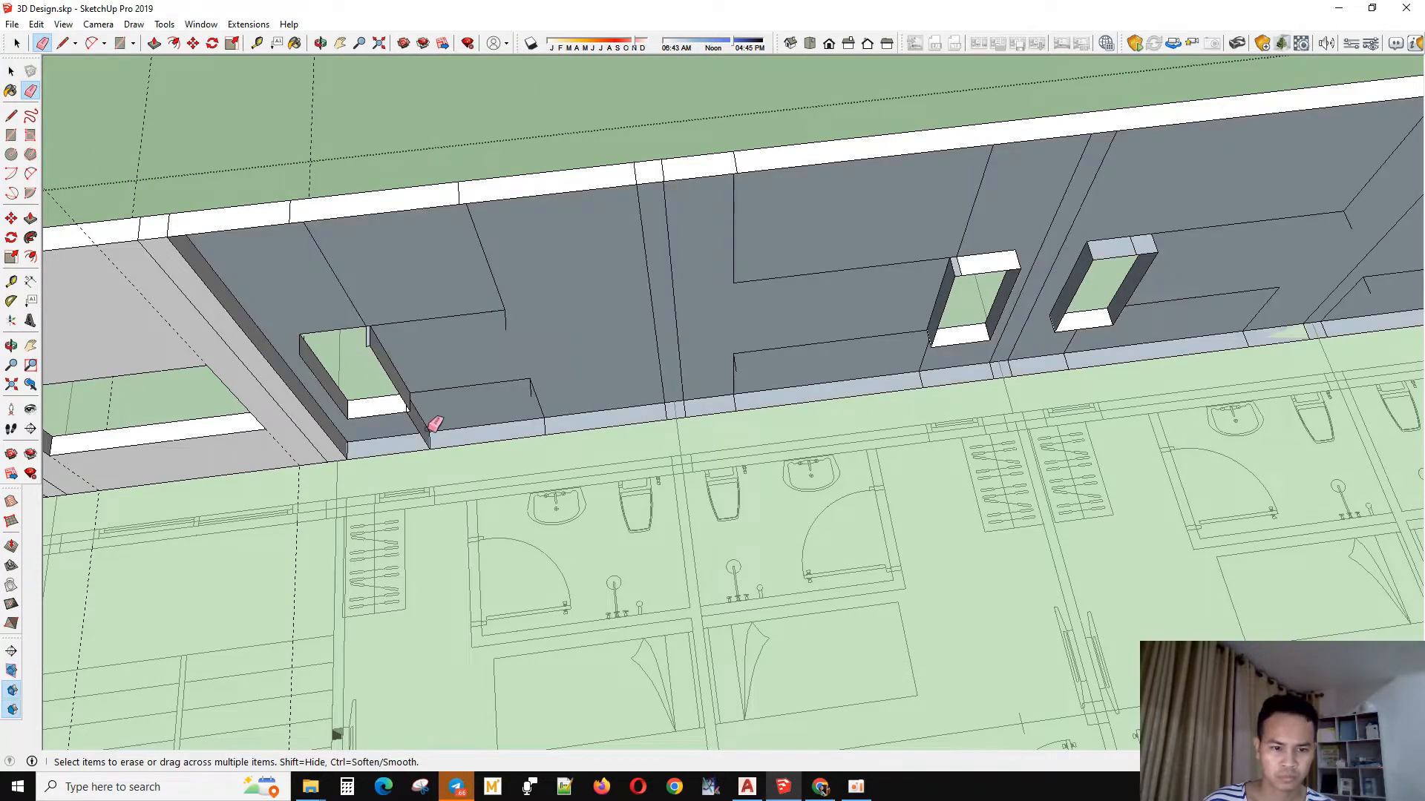
pyautogui.scroll(3, 375, 369)
pyautogui.moveTo(375, 368)
pyautogui.mouseDown()
pyautogui.moveTo(334, 302)
pyautogui.moveTo(550, 280)
pyautogui.moveTo(598, 371)
pyautogui.moveTo(533, 414)
pyautogui.mouseUp()
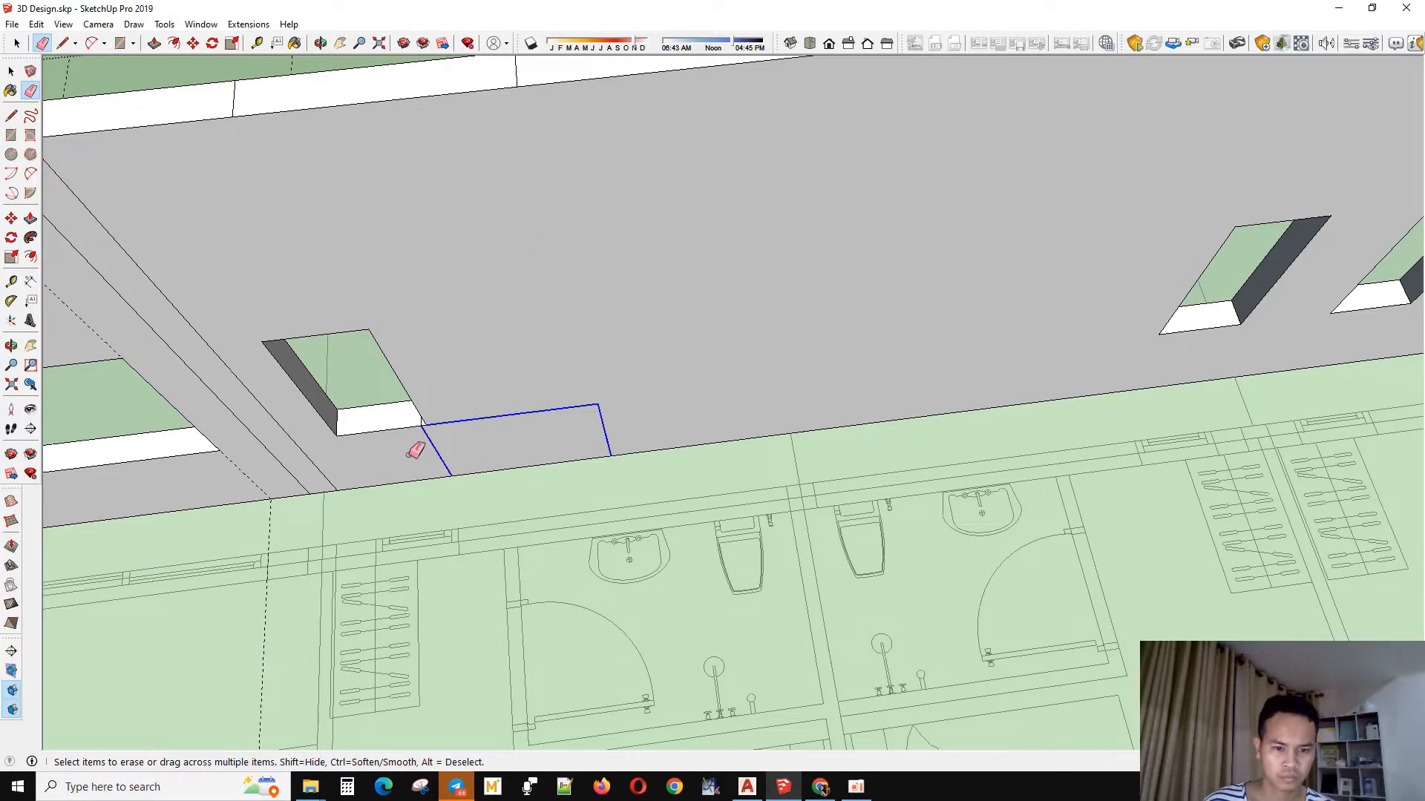
pyautogui.moveTo(407, 456); pyautogui.dragTo(406, 457)
# - Erase the extra line on that window's sill and the paired vertical lines between it and the stairwell window
pyautogui.scroll(-3, 941, 324)
pyautogui.scroll(5, 527, 421)
pyautogui.moveTo(527, 422); pyautogui.dragTo(704, 378, button='middle')
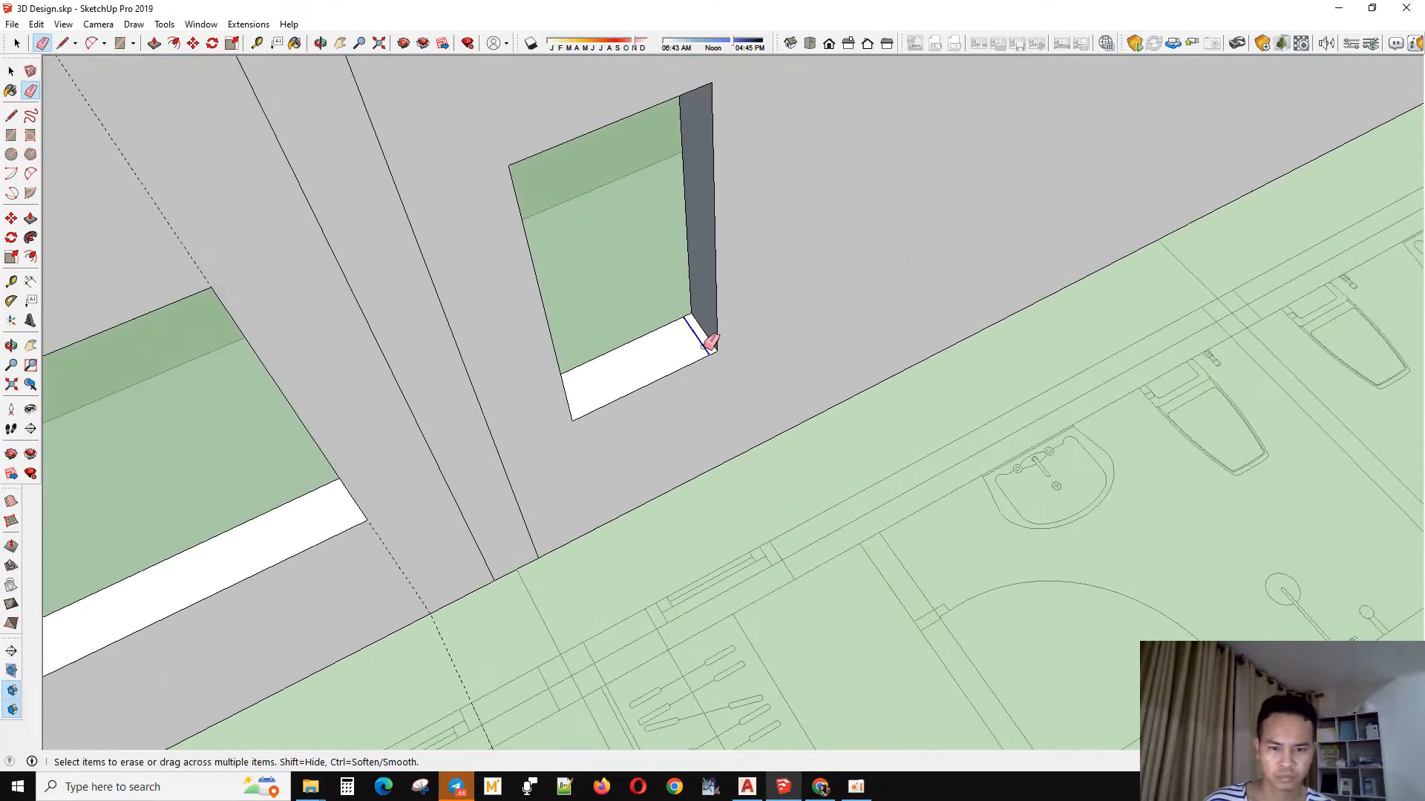
pyautogui.moveTo(703, 347); pyautogui.dragTo(675, 362)
pyautogui.scroll(-5, 674, 365)
pyautogui.moveTo(602, 316); pyautogui.dragTo(490, 260)
# - Erase the dividing lines across the wall's top face from the stairwell window to the paired narrow windows
pyautogui.scroll(-3, 620, 415)
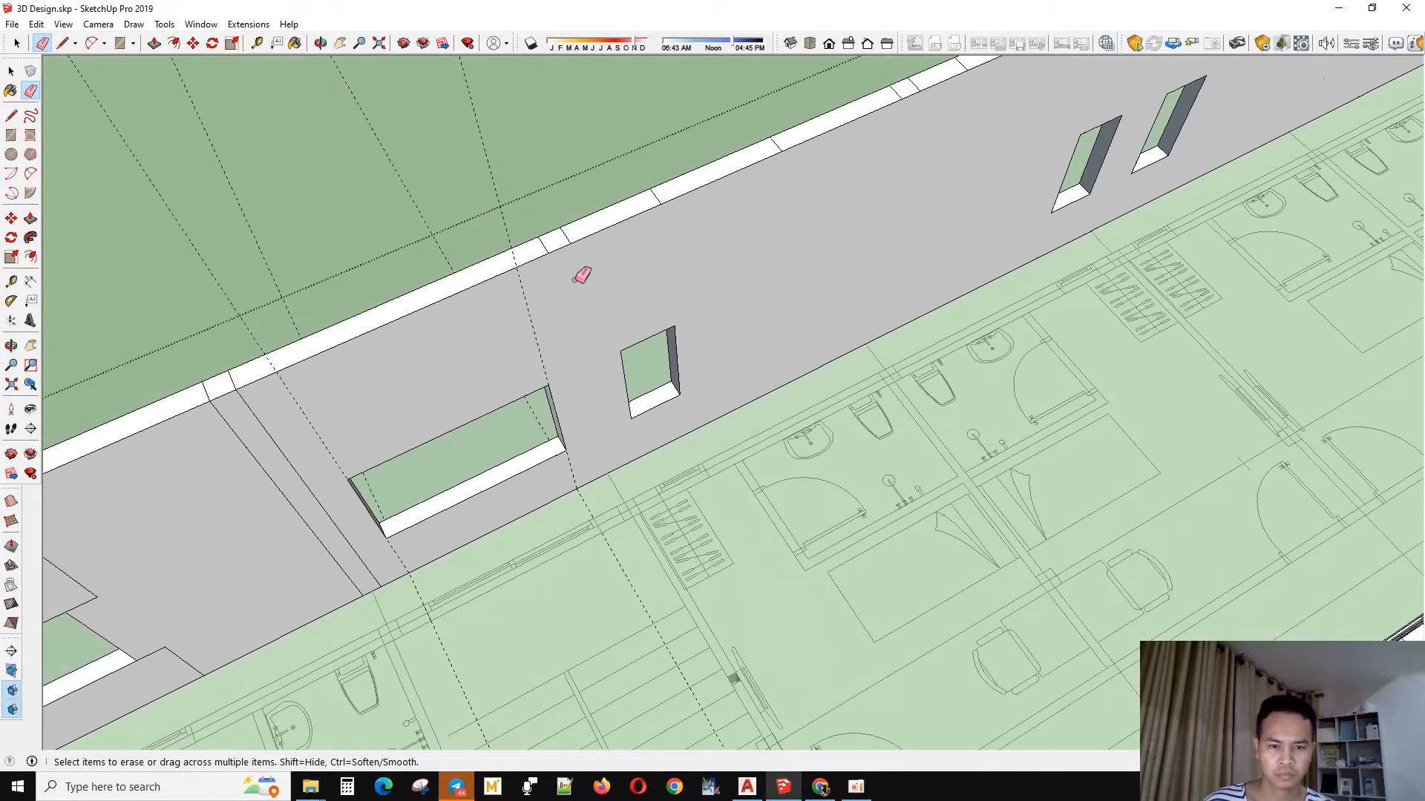
pyautogui.scroll(2, 575, 280)
pyautogui.moveTo(572, 221); pyautogui.dragTo(501, 258)
pyautogui.scroll(-3, 445, 363)
pyautogui.scroll(2, 866, 269)
pyautogui.moveTo(867, 269); pyautogui.dragTo(823, 281, button='middle')
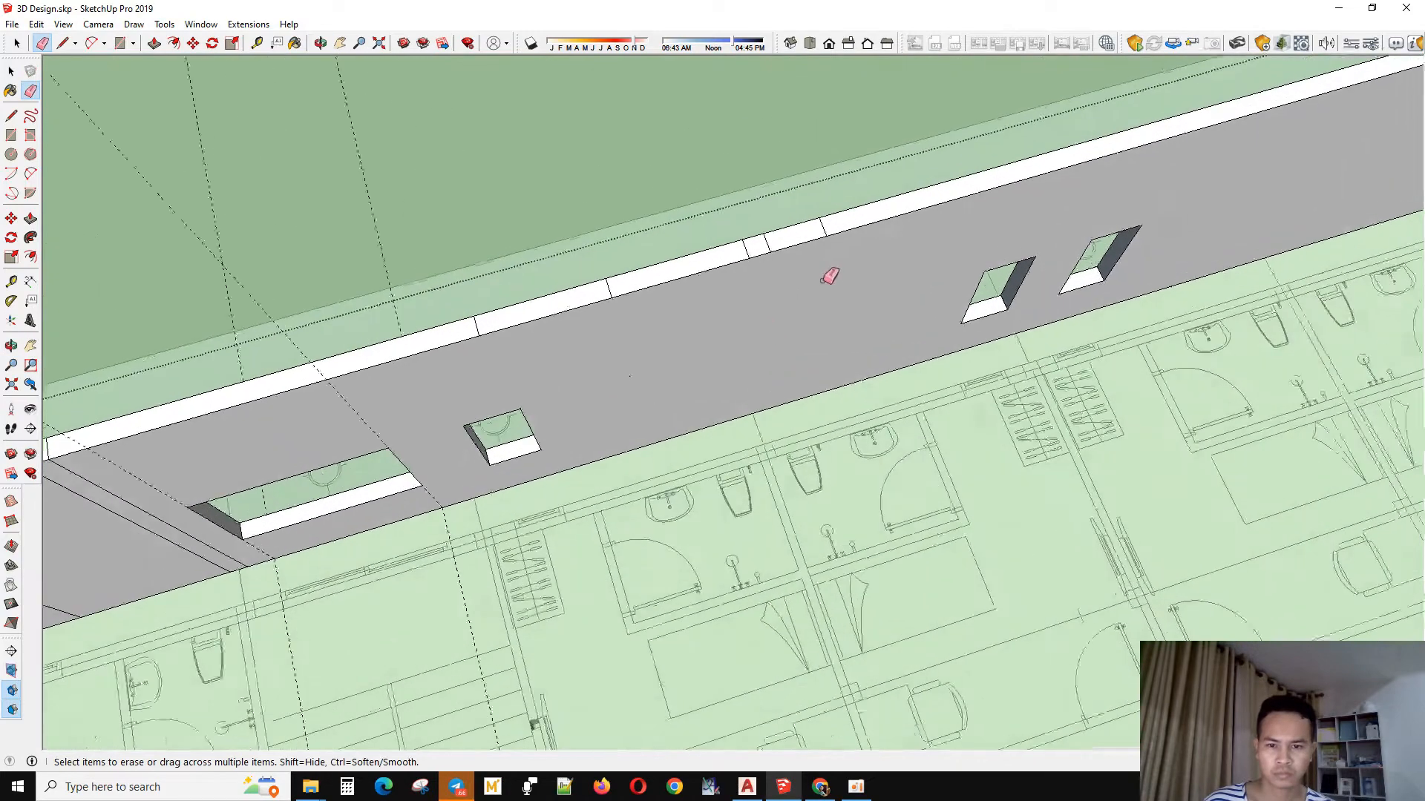
pyautogui.scroll(1, 823, 280)
pyautogui.moveTo(831, 222); pyautogui.dragTo(667, 258)
pyautogui.moveTo(586, 288); pyautogui.dragTo(519, 306)
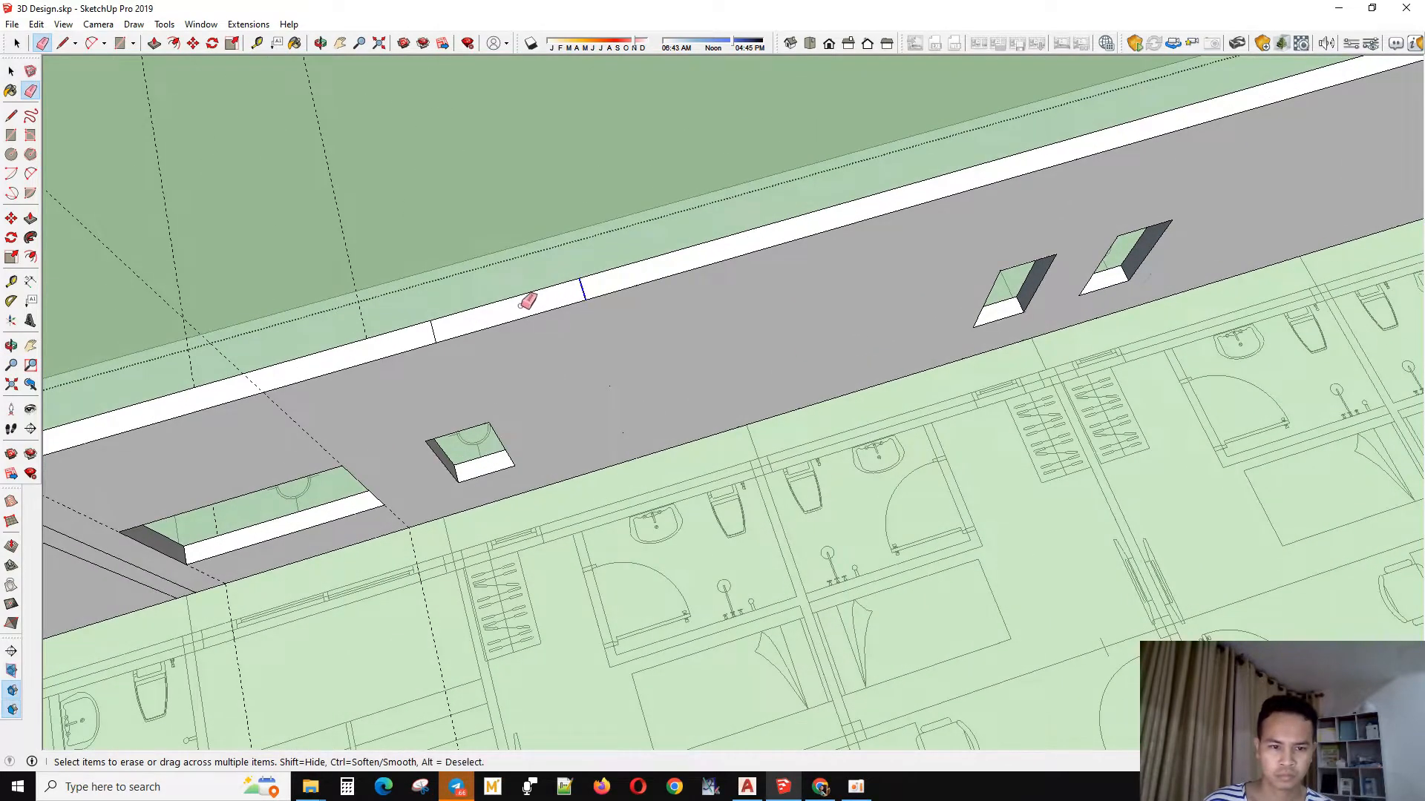
pyautogui.moveTo(423, 336); pyautogui.dragTo(417, 337)
# - Erase the paired vertical lines between the stairwell and corner windows, along with their continuation on the wall's top face
pyautogui.scroll(-3, 1329, 148)
pyautogui.moveTo(894, 297); pyautogui.dragTo(846, 223, button='middle')
pyautogui.scroll(2, 705, 294)
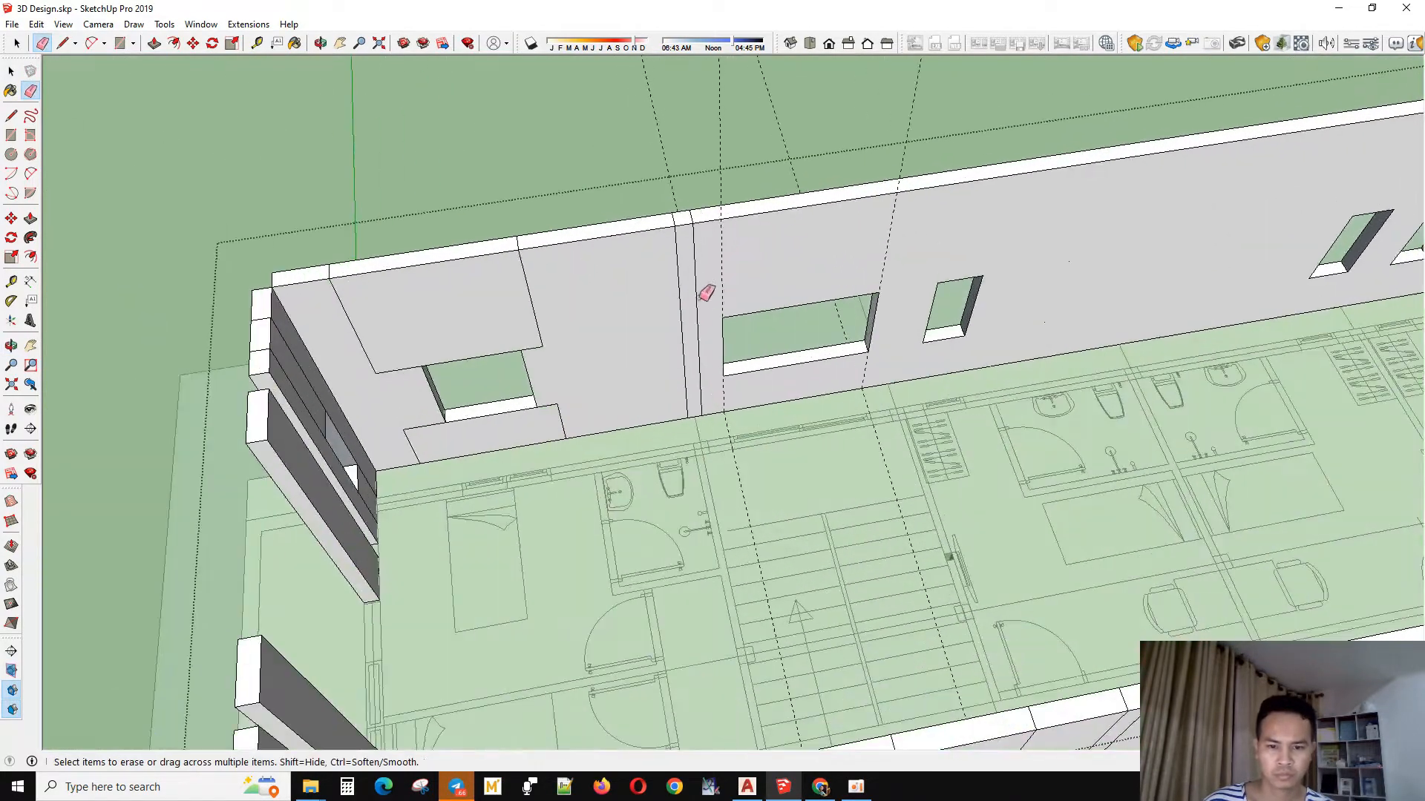
pyautogui.moveTo(709, 286); pyautogui.dragTo(665, 260)
pyautogui.scroll(2, 717, 363)
pyautogui.scroll(-2, 698, 222)
pyautogui.scroll(2, 694, 229)
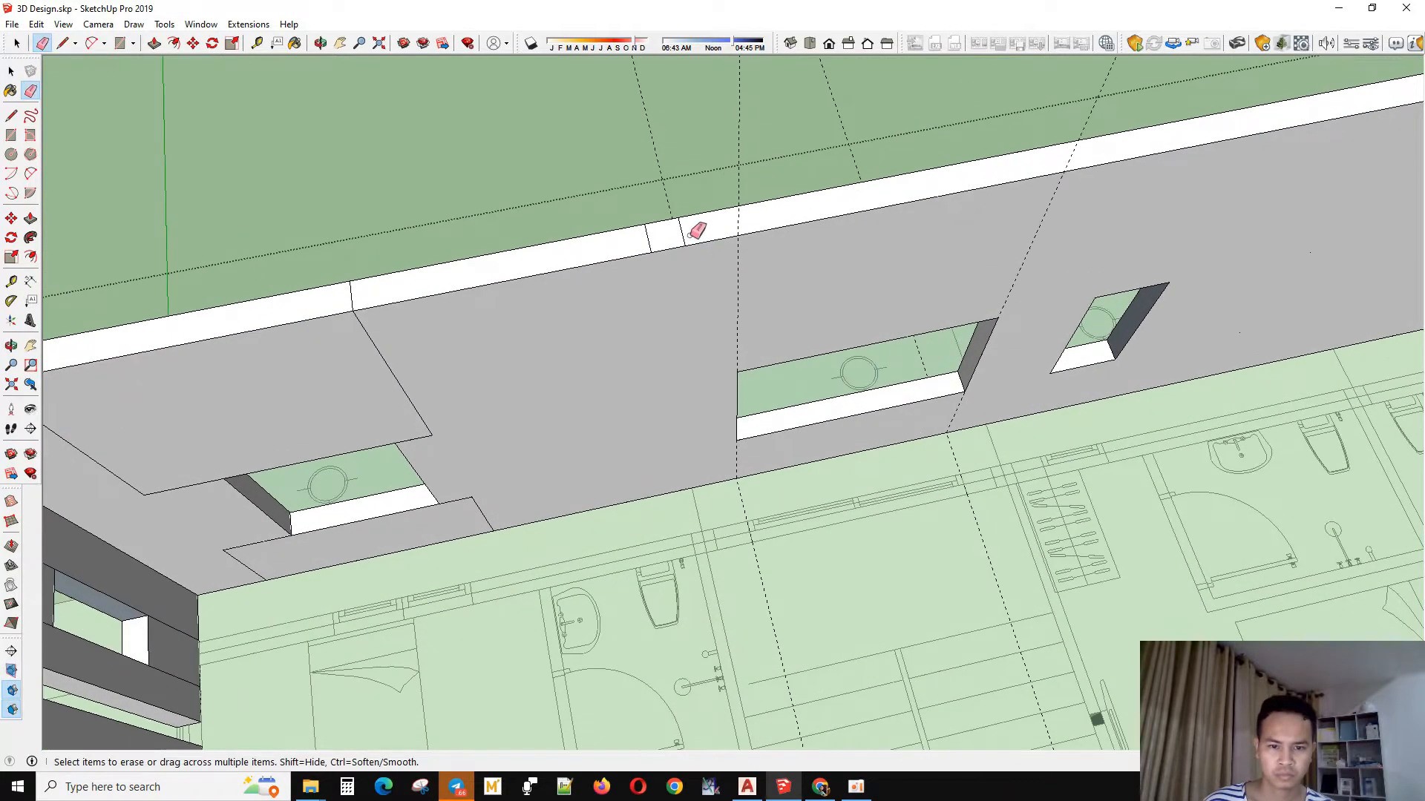
pyautogui.scroll(-2, 985, 230)
pyautogui.scroll(2, 678, 404)
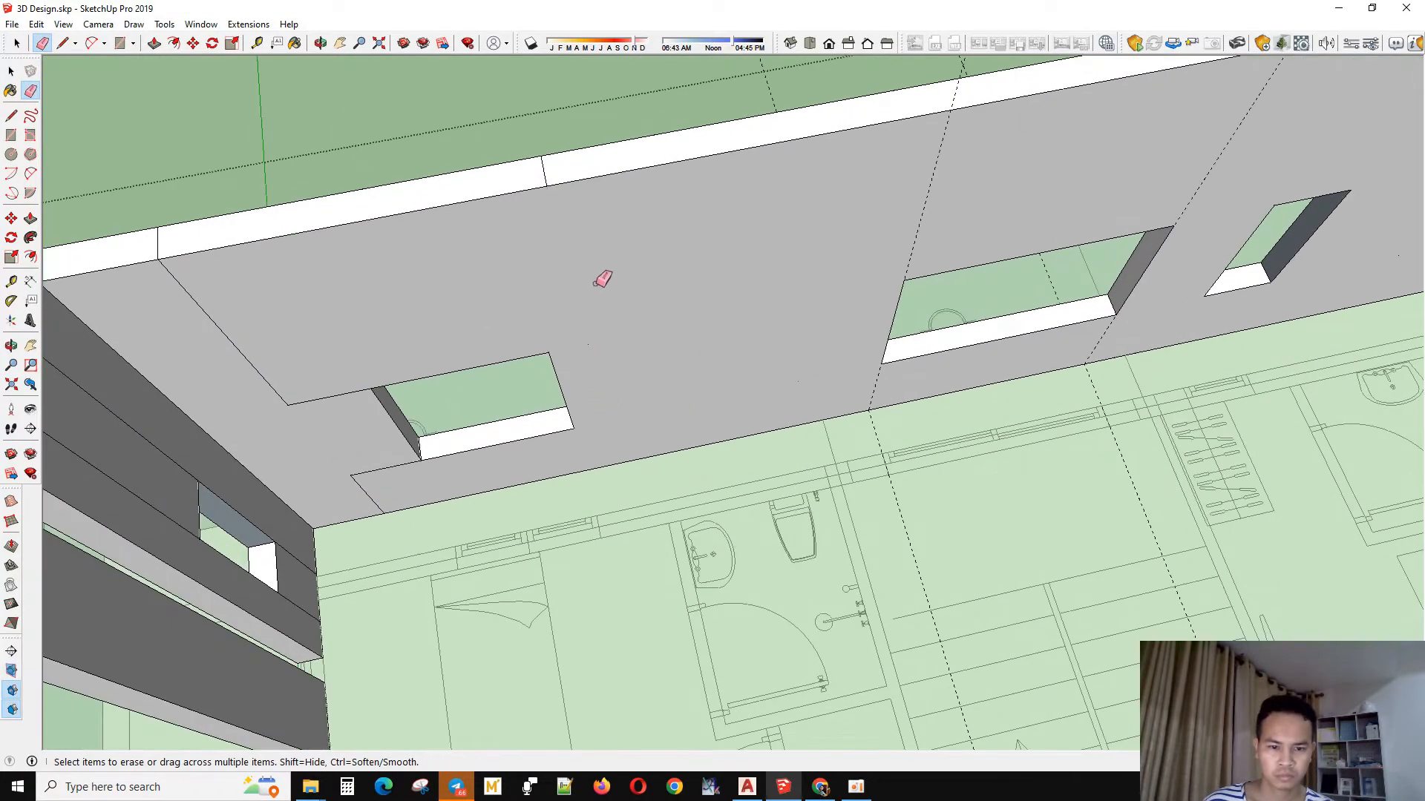
# - Erase the panel edges around the corner room's window and the remaining dividing lines on the top face above it
pyautogui.moveTo(347, 358); pyautogui.dragTo(332, 430)
pyautogui.moveTo(363, 486); pyautogui.dragTo(366, 356)
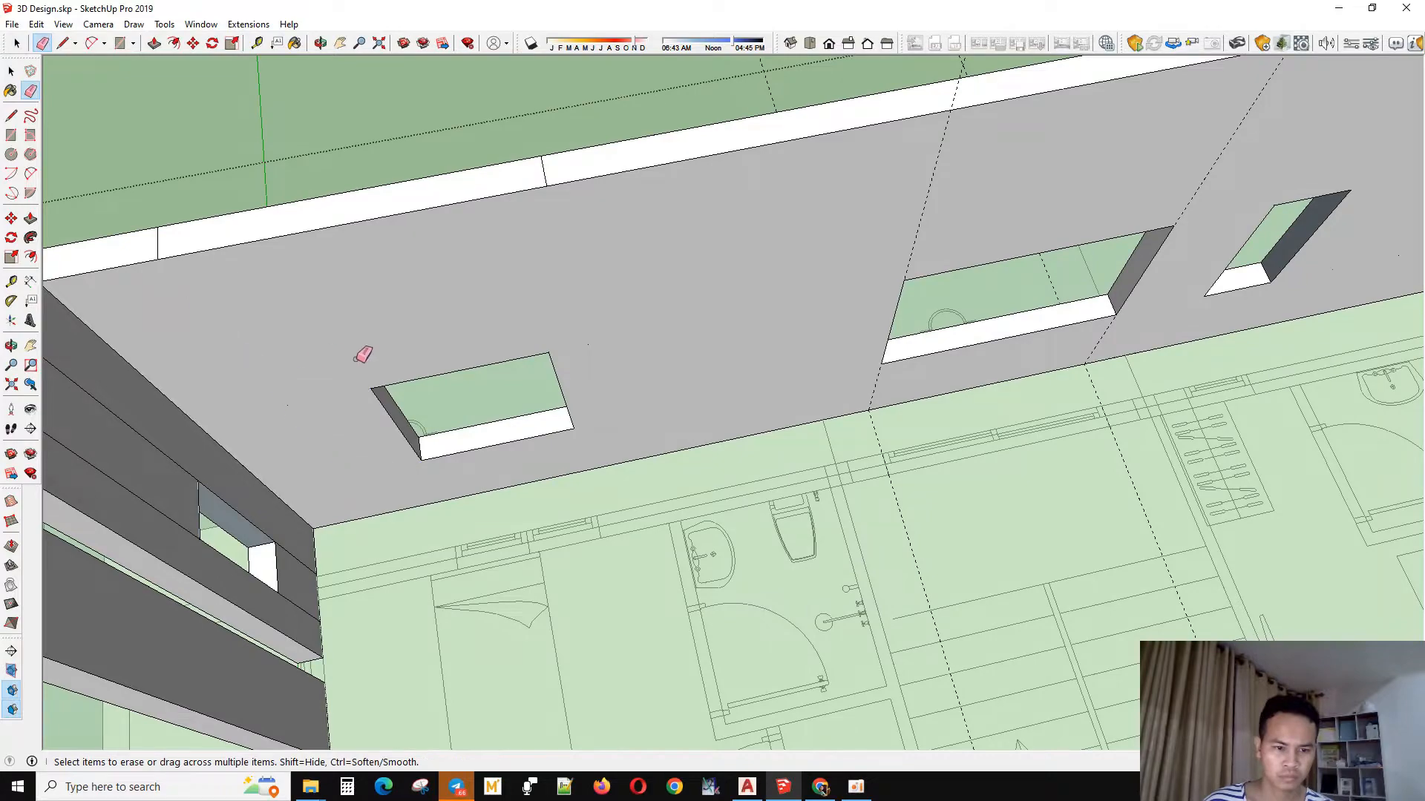
pyautogui.scroll(-3, 581, 293)
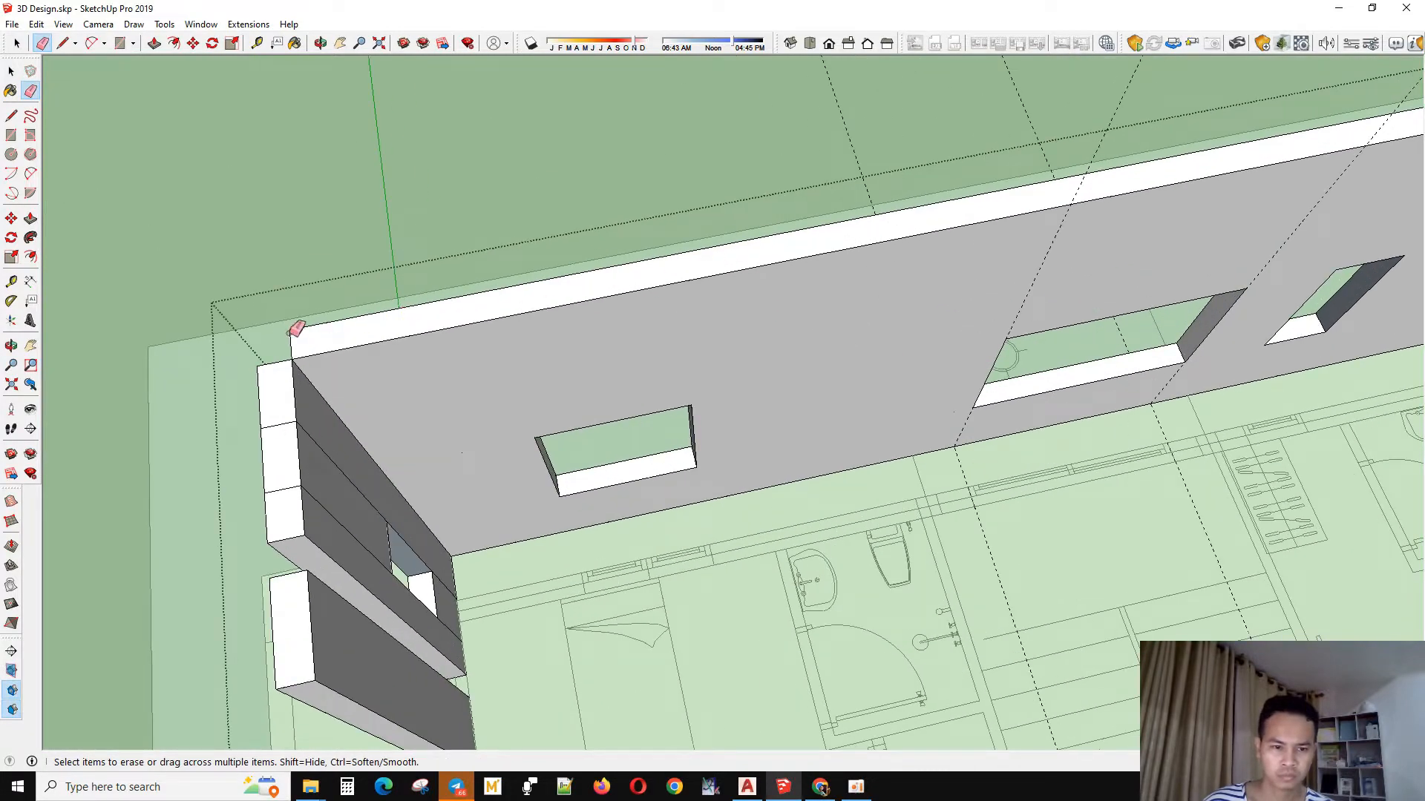
# - Erase the panel edges around the corner room's window on the outer face of the same wall
pyautogui.scroll(-3, 288, 334)
pyautogui.moveTo(431, 356); pyautogui.dragTo(980, 394, button='middle')
pyautogui.moveTo(865, 404); pyautogui.dragTo(1124, 226, button='middle')
pyautogui.scroll(2, 1040, 241)
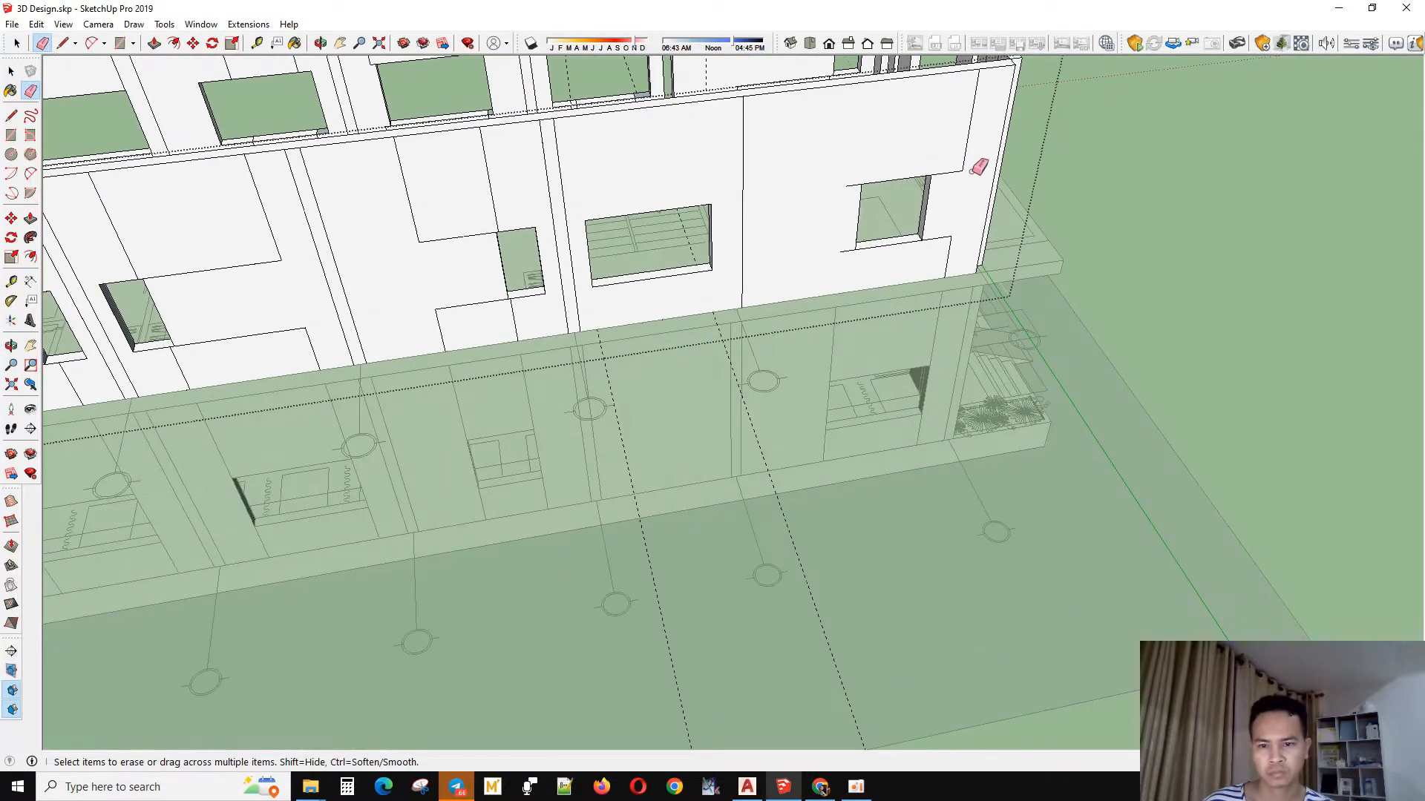
pyautogui.moveTo(970, 172); pyautogui.dragTo(943, 240)
pyautogui.moveTo(844, 270); pyautogui.dragTo(837, 239)
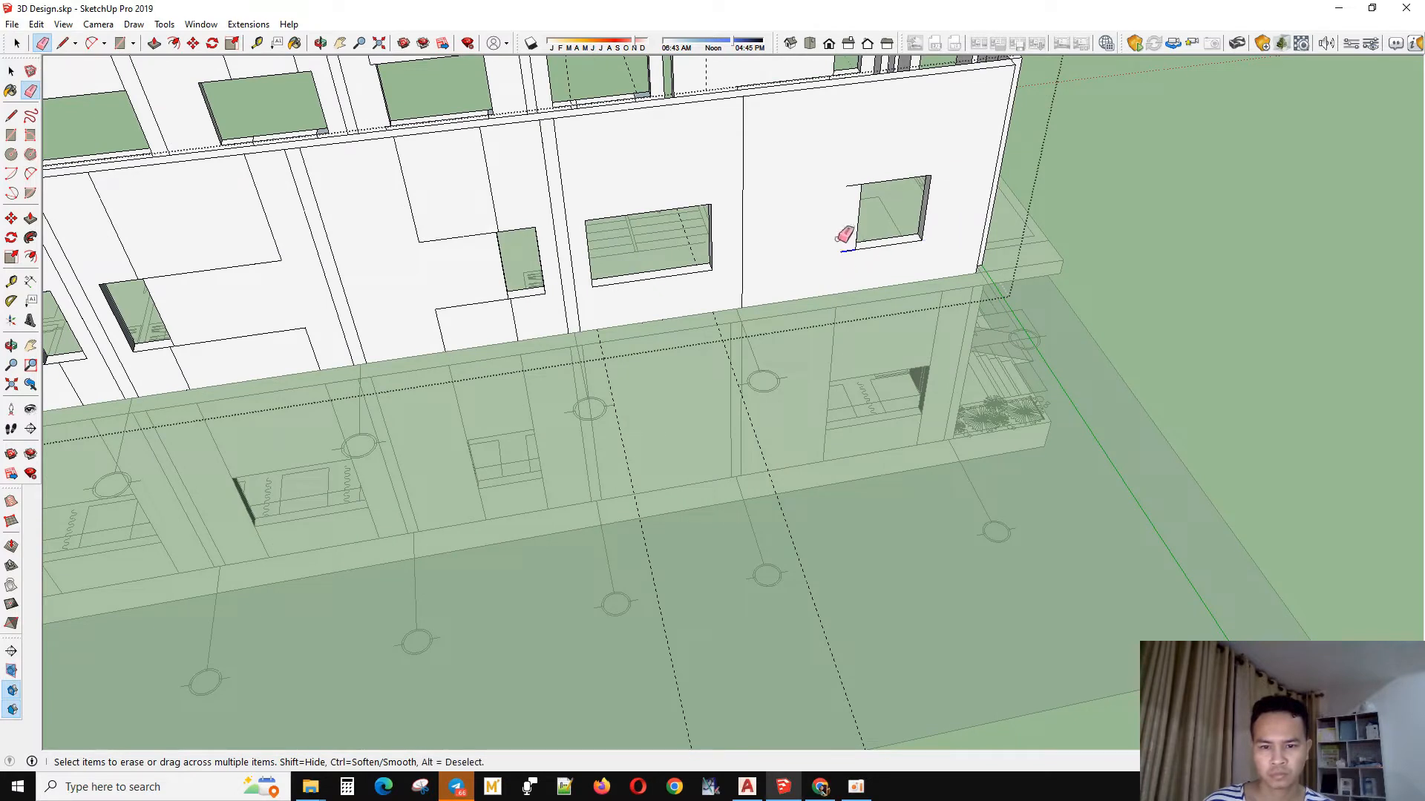
# - Erase the vertical lines beside the stairwell window and the panel edges around the adjacent narrow window on the outer face
pyautogui.moveTo(854, 177)
pyautogui.mouseDown()
pyautogui.moveTo(715, 159)
pyautogui.moveTo(725, 270)
pyautogui.moveTo(523, 179)
pyautogui.moveTo(433, 250)
pyautogui.mouseUp()
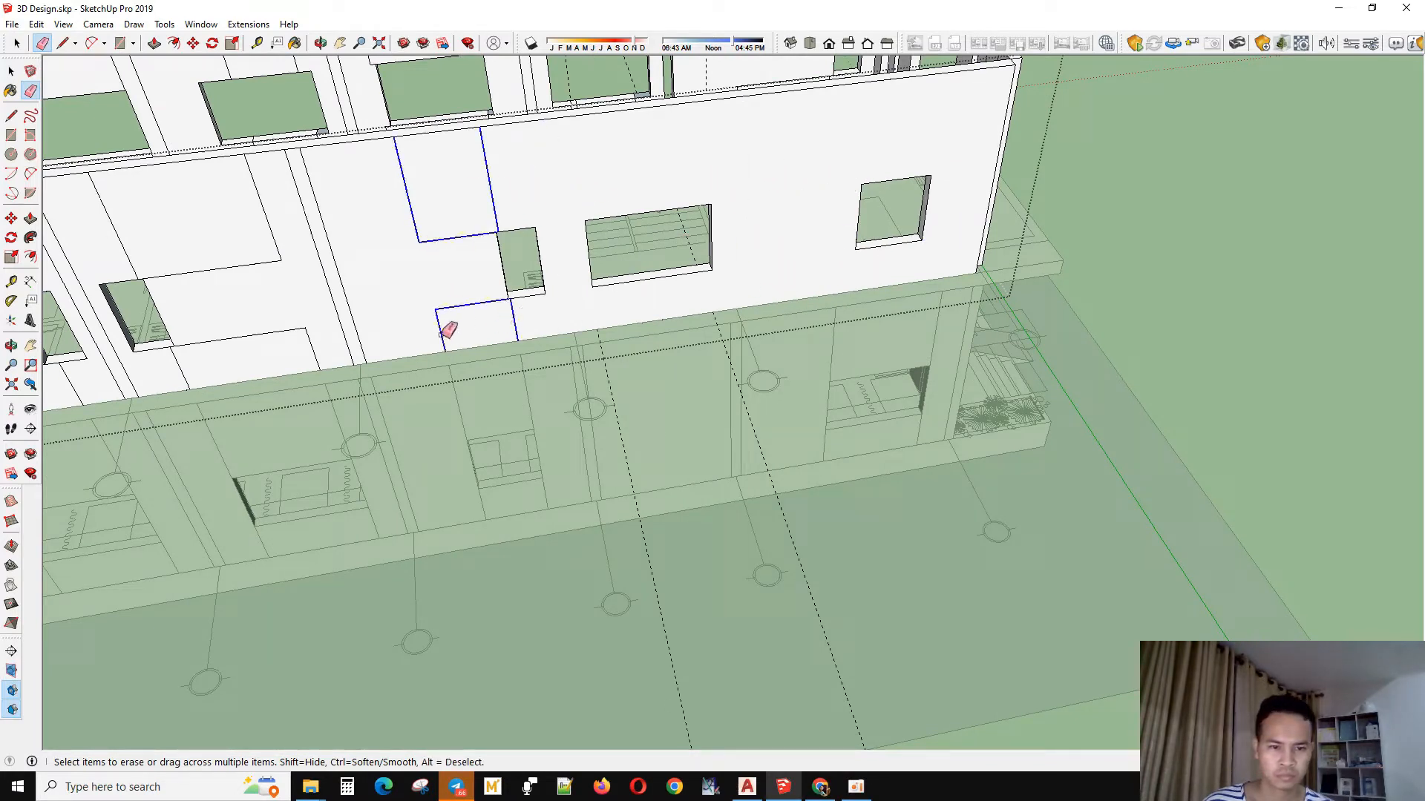
pyautogui.moveTo(482, 157); pyautogui.dragTo(491, 158)
pyautogui.scroll(-3, 1032, 291)
pyautogui.scroll(3, 579, 331)
pyautogui.moveTo(673, 211)
pyautogui.mouseDown()
pyautogui.moveTo(559, 202)
pyautogui.moveTo(569, 338)
pyautogui.moveTo(583, 332)
pyautogui.mouseUp()
# - Erase the outer-face edges around the two neighbouring narrow windows and across the bay up to the wall gap
pyautogui.scroll(-3, 846, 280)
pyautogui.scroll(3, 646, 267)
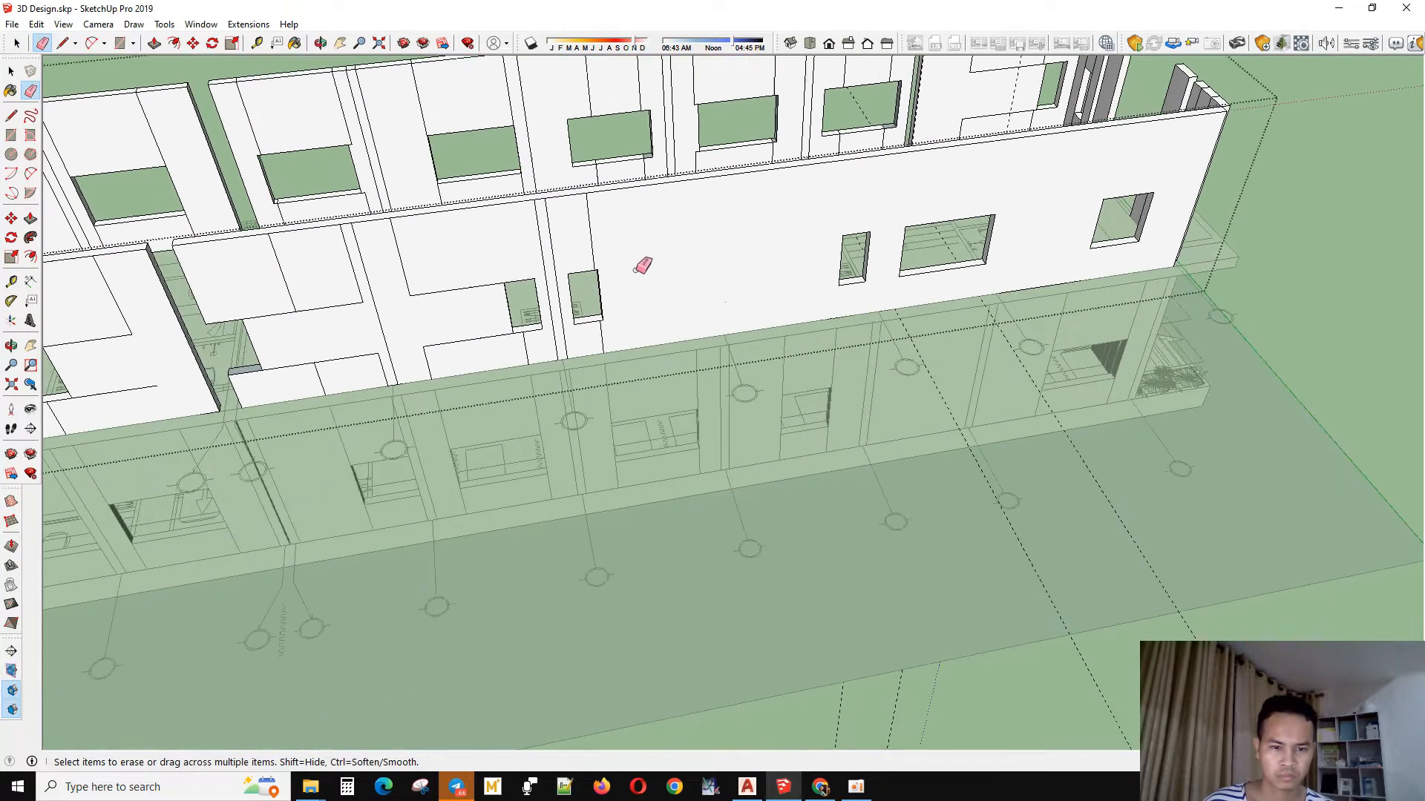
pyautogui.moveTo(638, 260); pyautogui.dragTo(517, 259)
pyautogui.moveTo(614, 344); pyautogui.dragTo(533, 347)
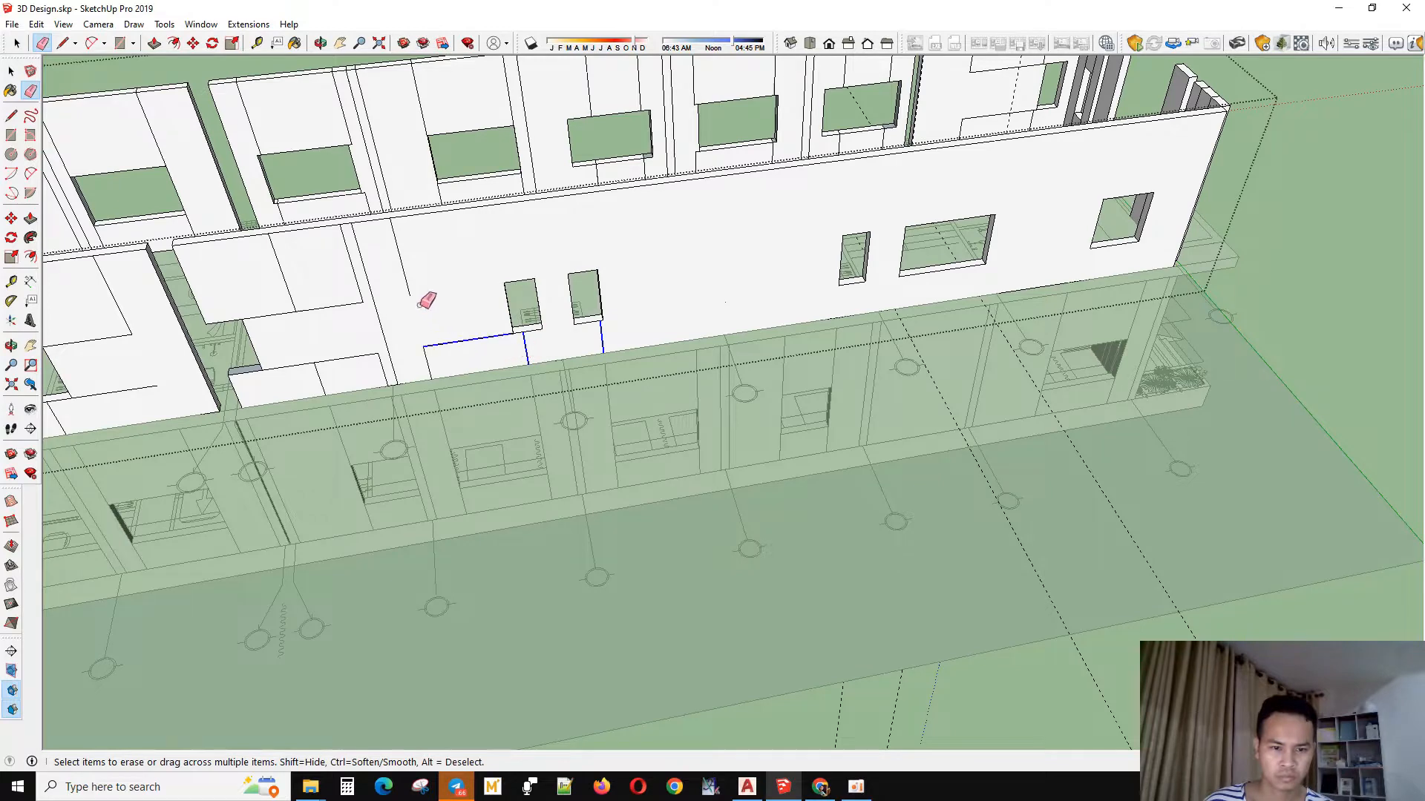
pyautogui.moveTo(427, 301); pyautogui.dragTo(362, 287)
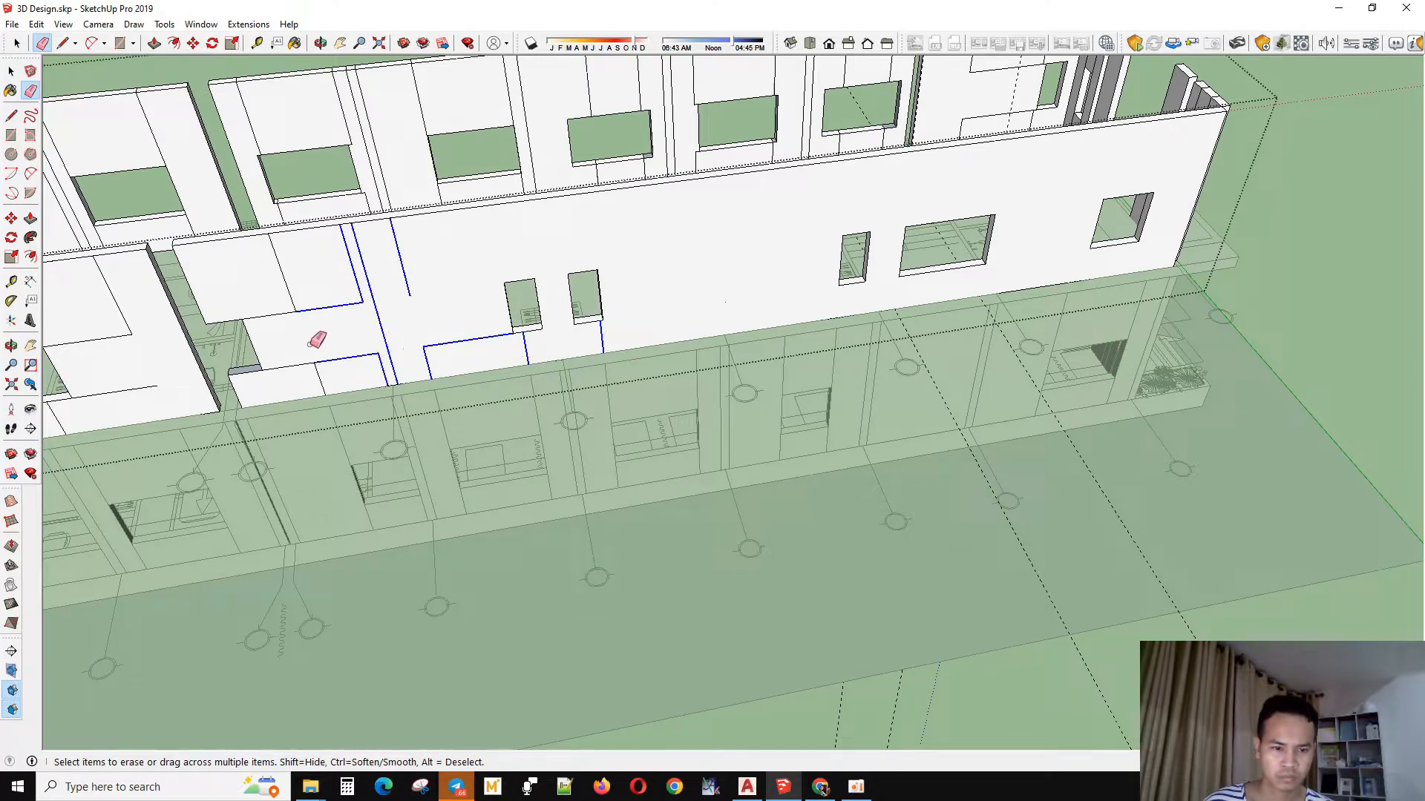
pyautogui.moveTo(343, 372); pyautogui.dragTo(349, 371)
pyautogui.scroll(-3, 1081, 273)
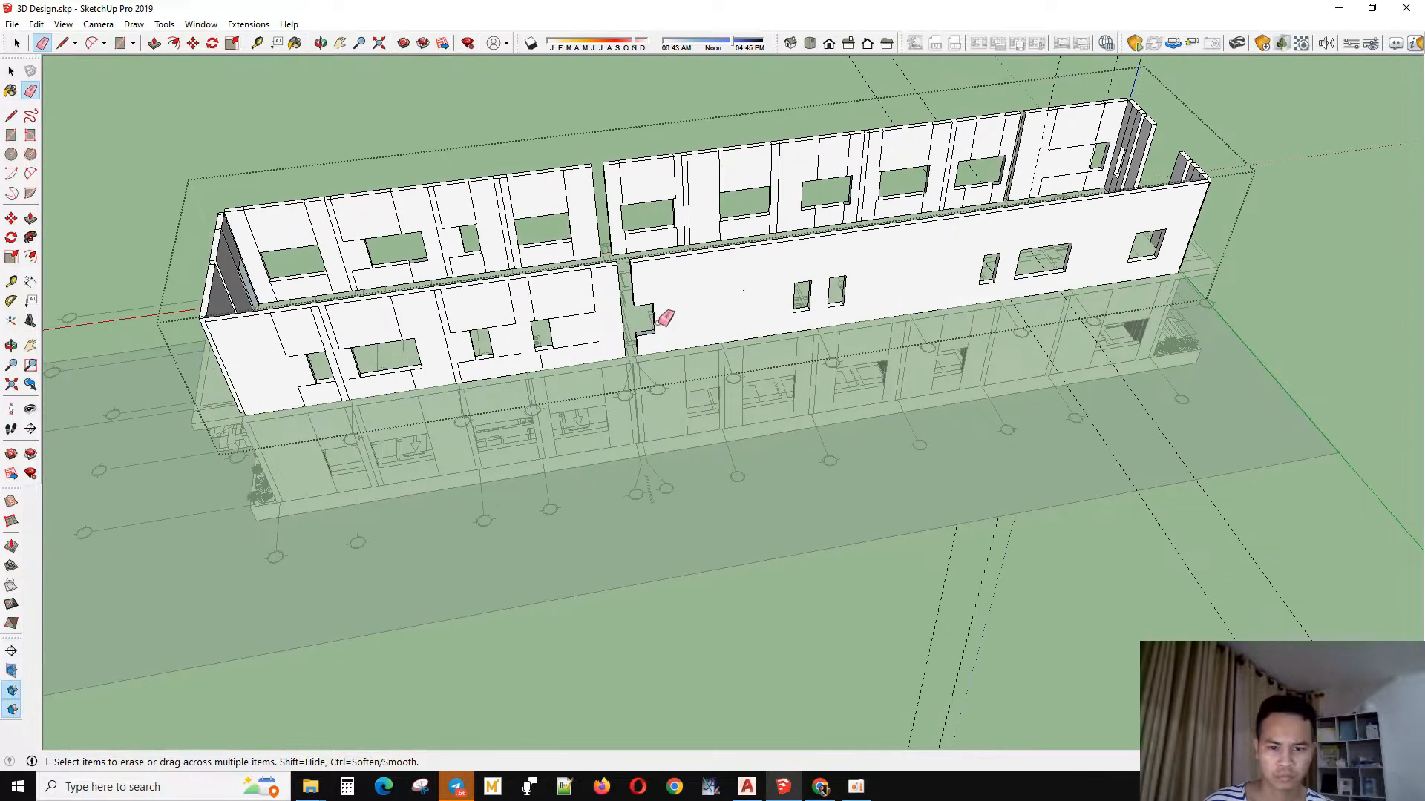
# - Erase the panel edges and vertical lines around the two narrow windows beyond the wall gap on the outer face
pyautogui.scroll(4, 661, 318)
pyautogui.moveTo(652, 282)
pyautogui.mouseDown()
pyautogui.moveTo(598, 252)
pyautogui.moveTo(626, 349)
pyautogui.mouseUp()
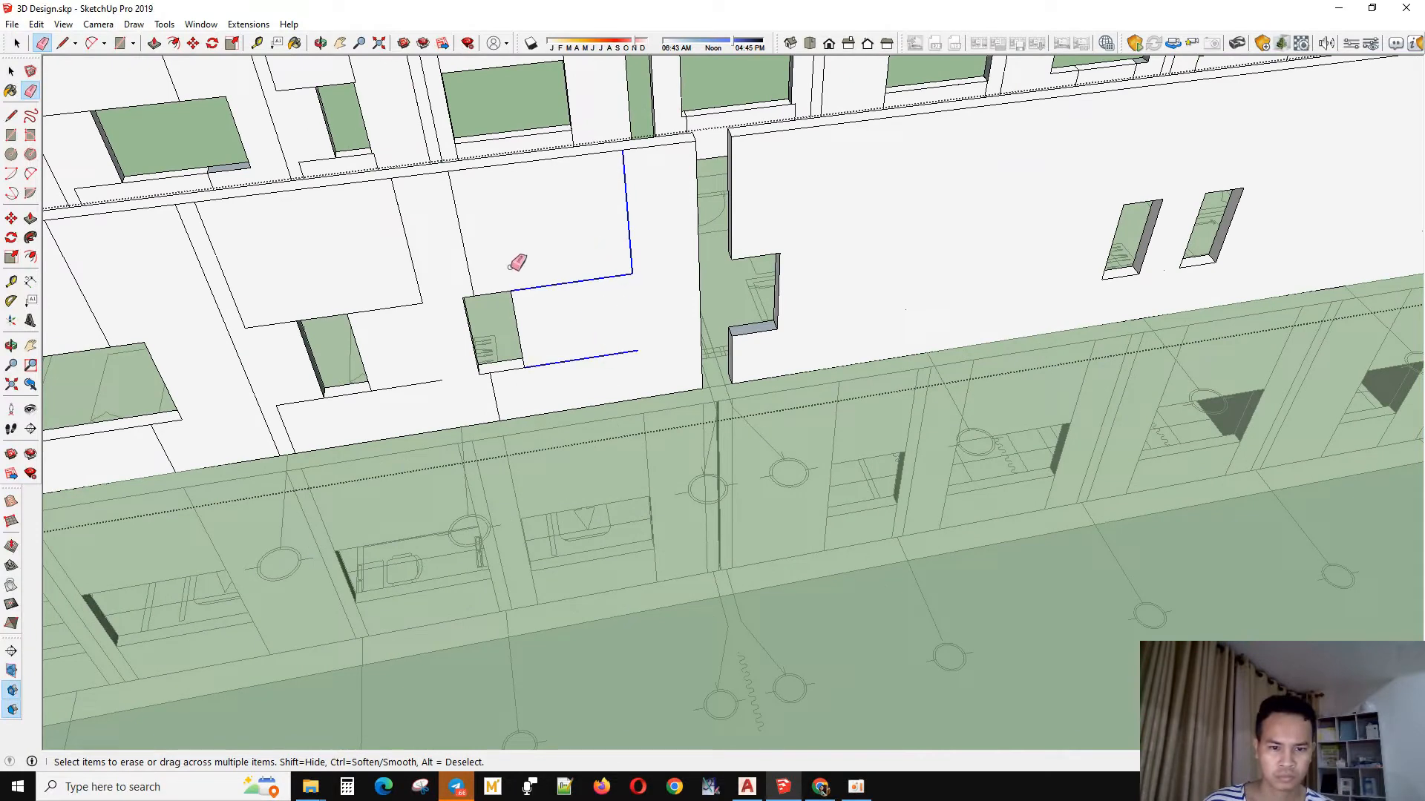
pyautogui.moveTo(517, 262); pyautogui.dragTo(414, 288)
pyautogui.moveTo(500, 396); pyautogui.dragTo(334, 410)
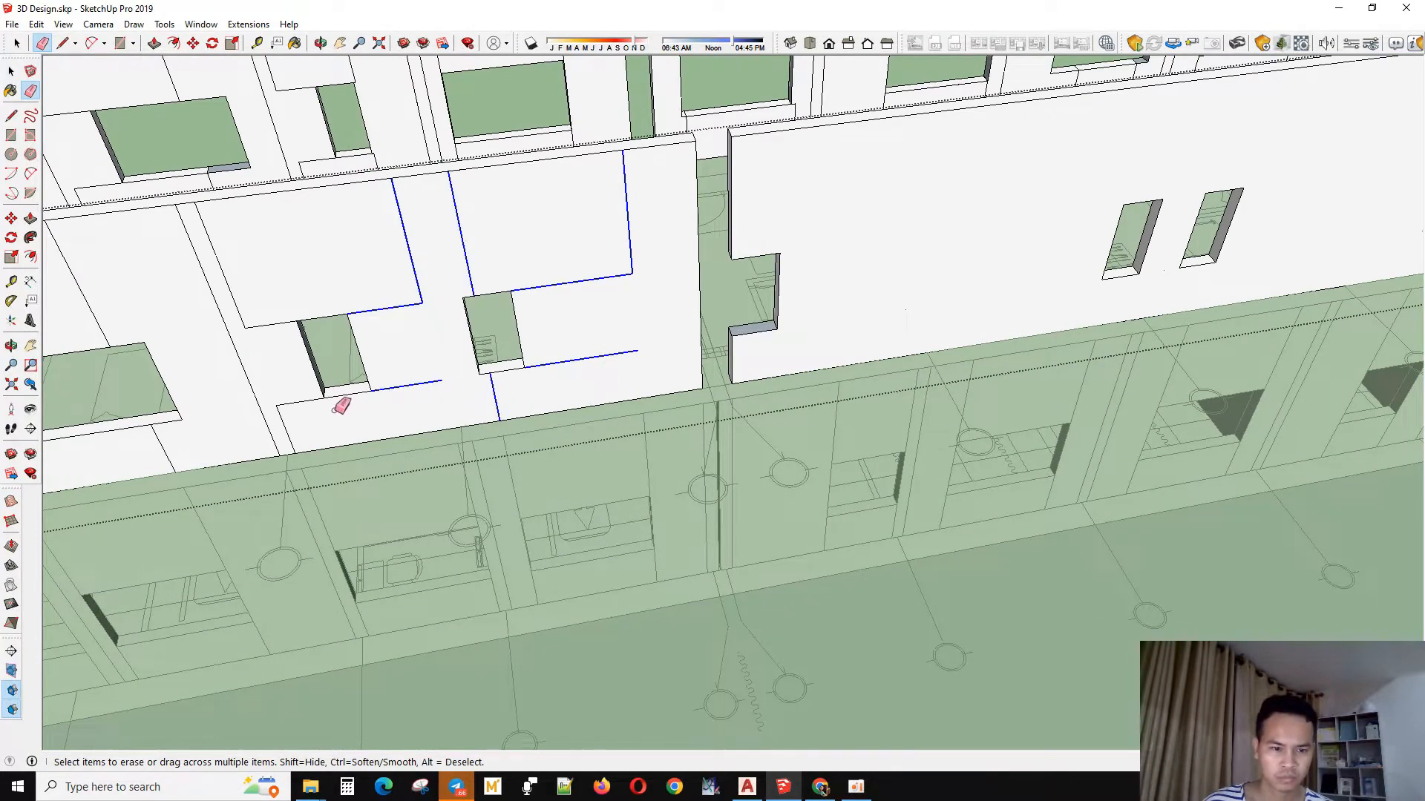
pyautogui.moveTo(262, 309); pyautogui.dragTo(250, 405)
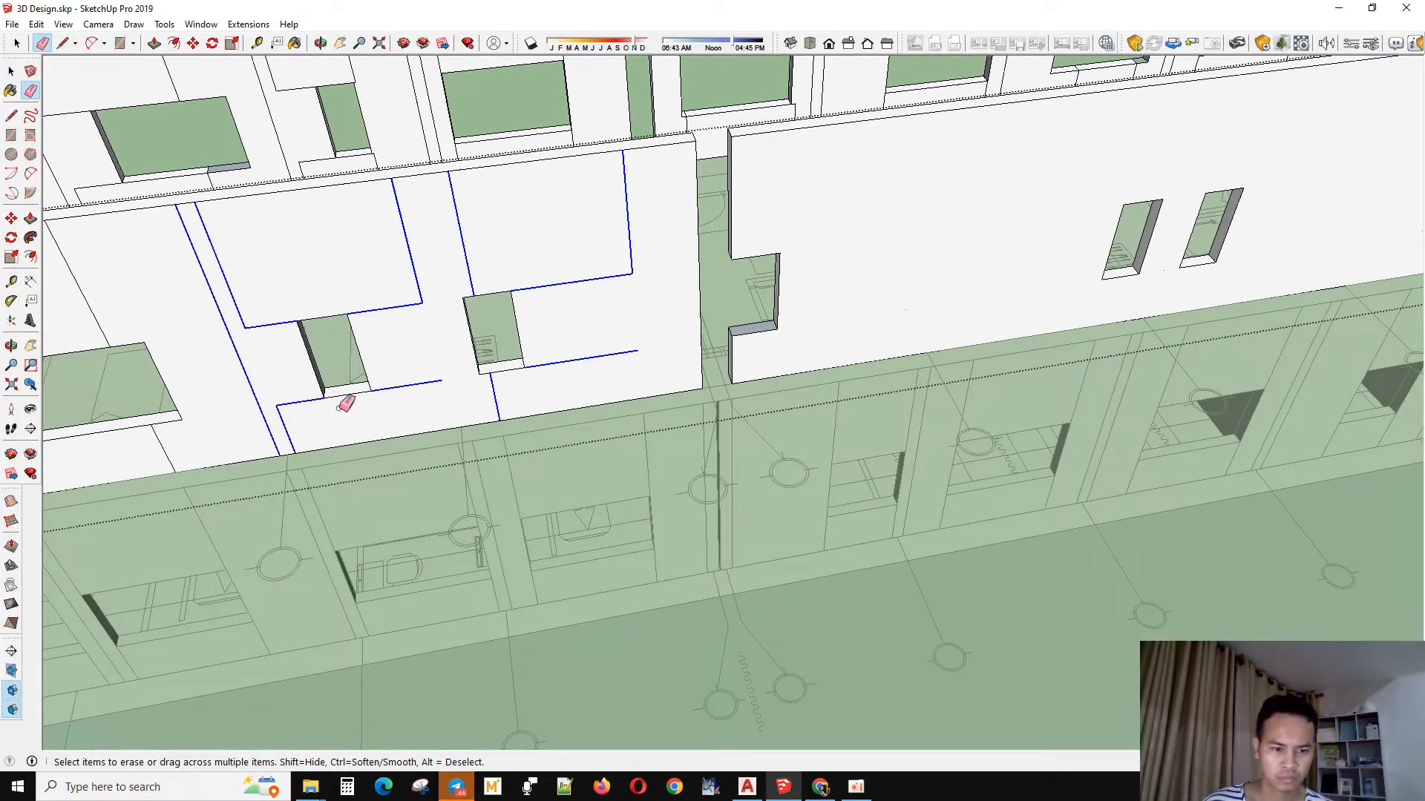
pyautogui.moveTo(339, 408); pyautogui.dragTo(350, 407)
# - Erase the outer-face edges around the adjacent wide window and the last narrow window near the building's end corner
pyautogui.scroll(-5, 1254, 273)
pyautogui.scroll(2, 514, 381)
pyautogui.moveTo(615, 272); pyautogui.dragTo(558, 283)
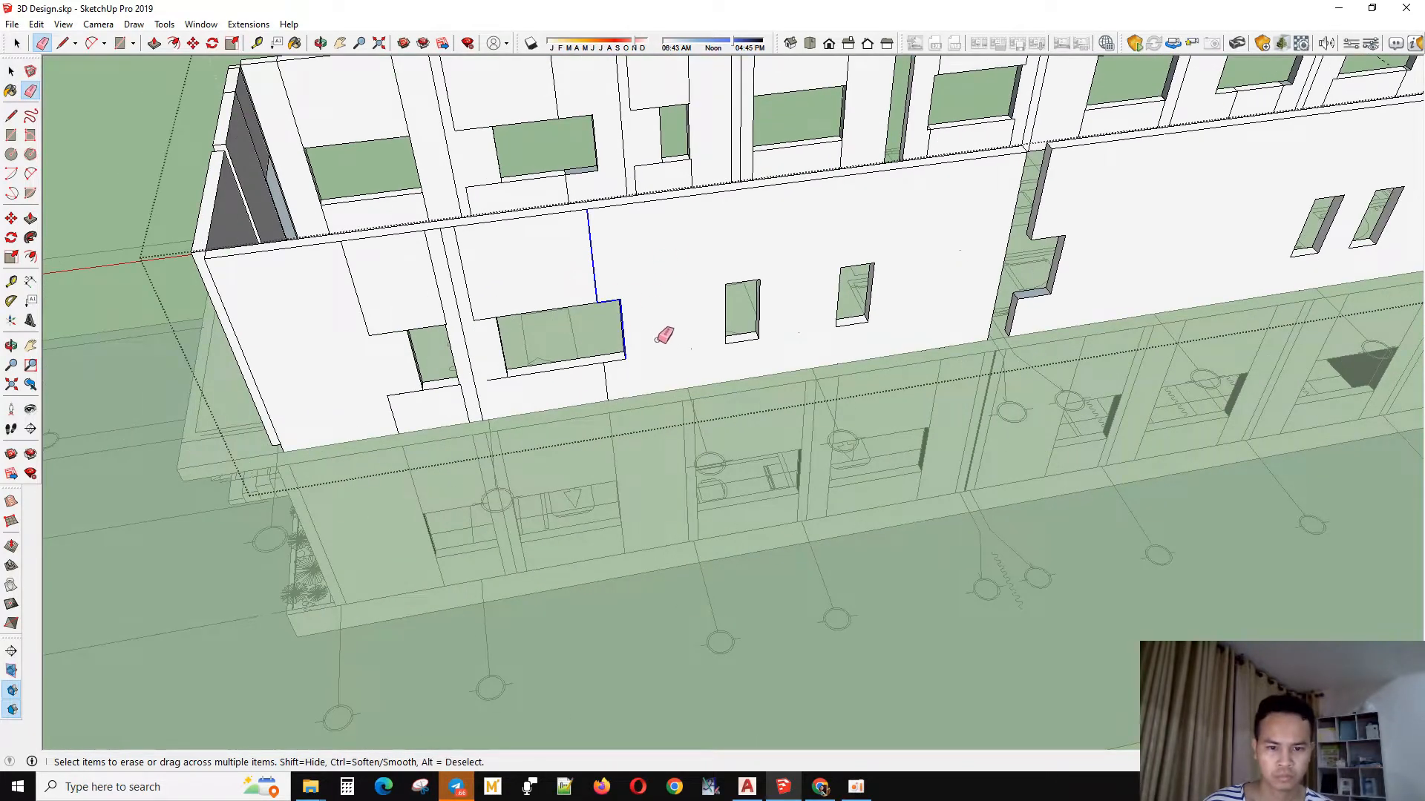
pyautogui.moveTo(664, 365)
pyautogui.mouseDown()
pyautogui.moveTo(583, 274)
pyautogui.moveTo(633, 378)
pyautogui.mouseUp()
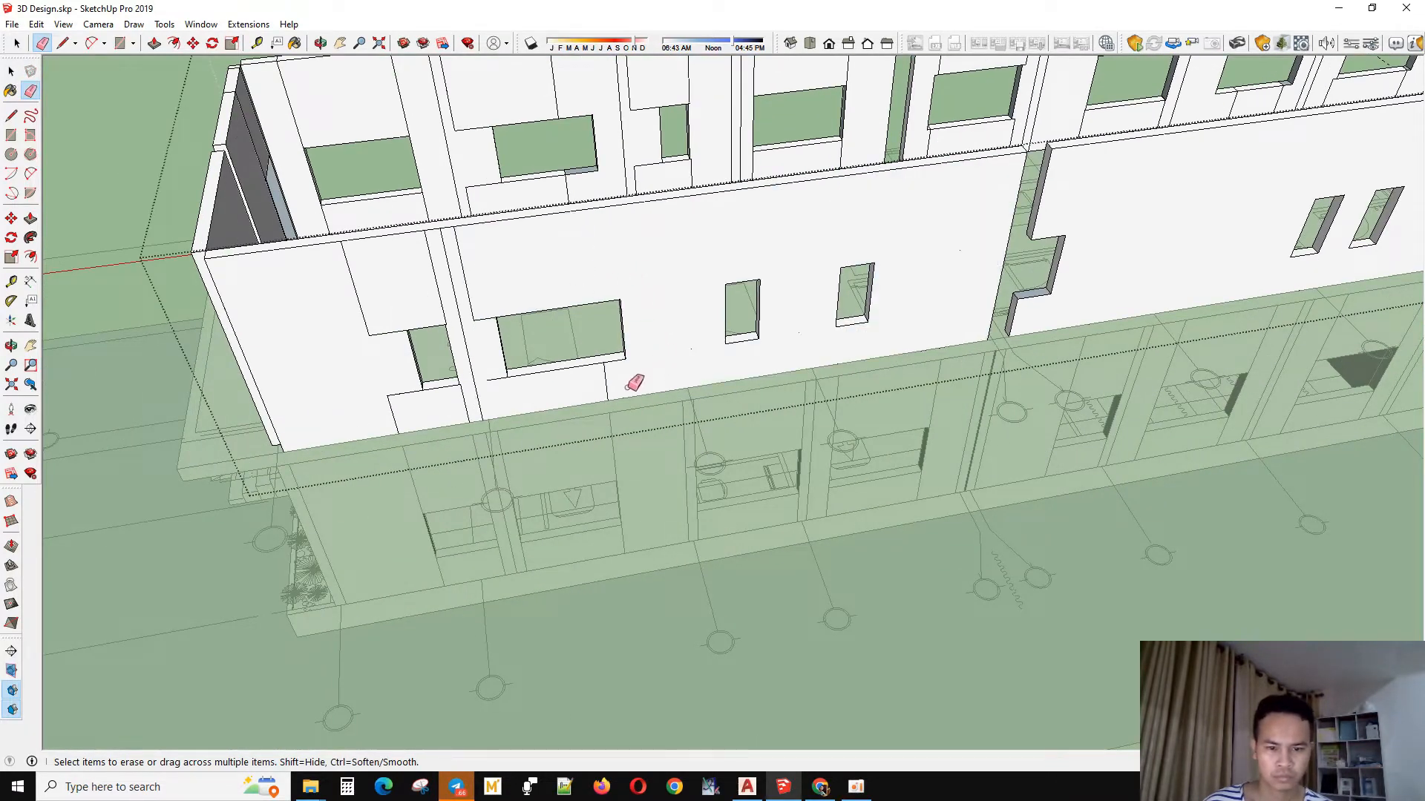
pyautogui.moveTo(505, 393); pyautogui.dragTo(468, 396)
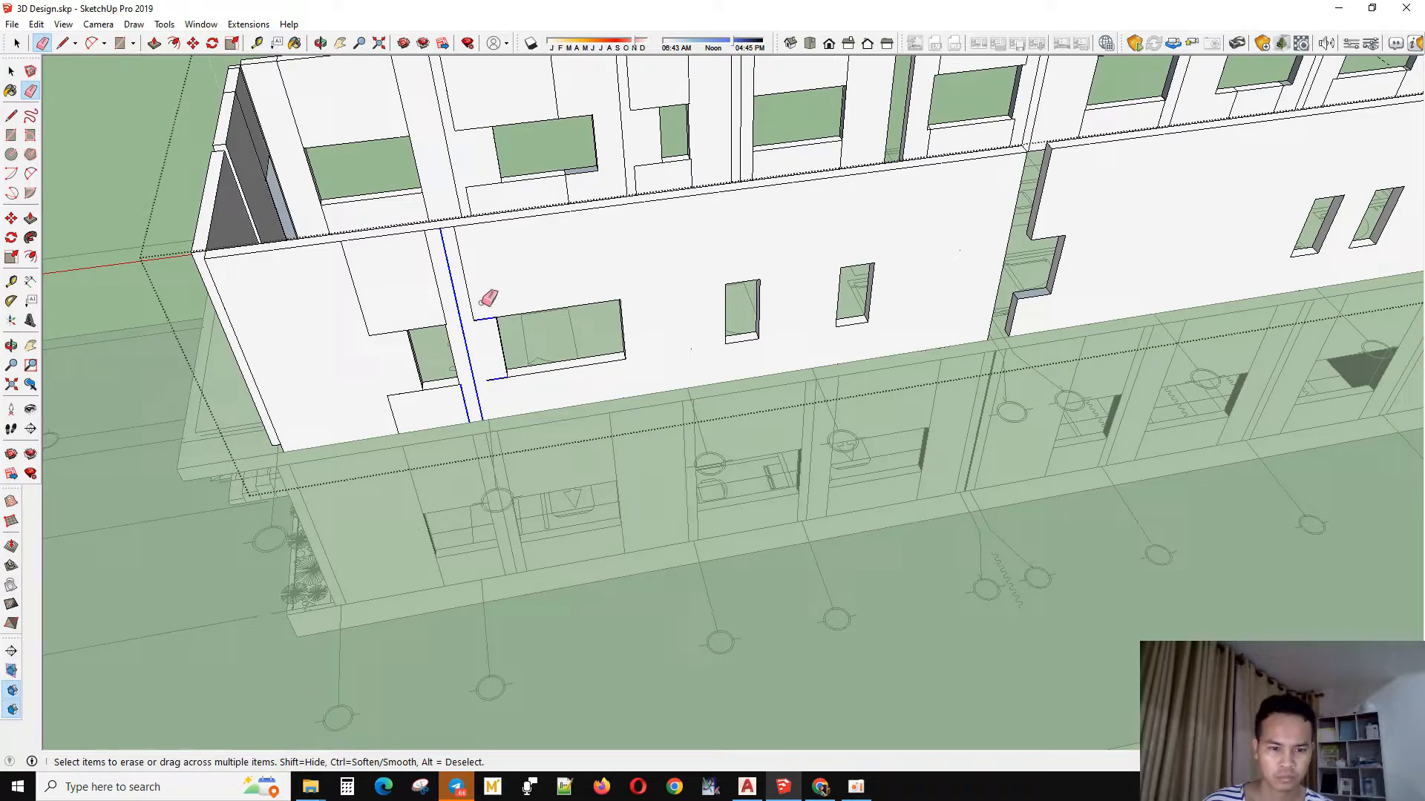
pyautogui.moveTo(403, 280); pyautogui.dragTo(405, 290)
pyautogui.moveTo(406, 291)
pyautogui.mouseDown()
pyautogui.moveTo(348, 302)
pyautogui.moveTo(343, 374)
pyautogui.mouseUp()
pyautogui.moveTo(411, 408)
pyautogui.mouseDown()
pyautogui.moveTo(386, 384)
pyautogui.moveTo(503, 379)
pyautogui.mouseUp()
# - Erase the leftover dividing lines around the doorway on the end wall's outer, top and inner faces
pyautogui.moveTo(502, 378)
pyautogui.mouseDown(button='middle')
pyautogui.moveTo(375, 439)
pyautogui.moveTo(531, 359)
pyautogui.moveTo(905, 308)
pyautogui.moveTo(1056, 325)
pyautogui.mouseUp(button='middle')
pyautogui.scroll(4, 856, 455)
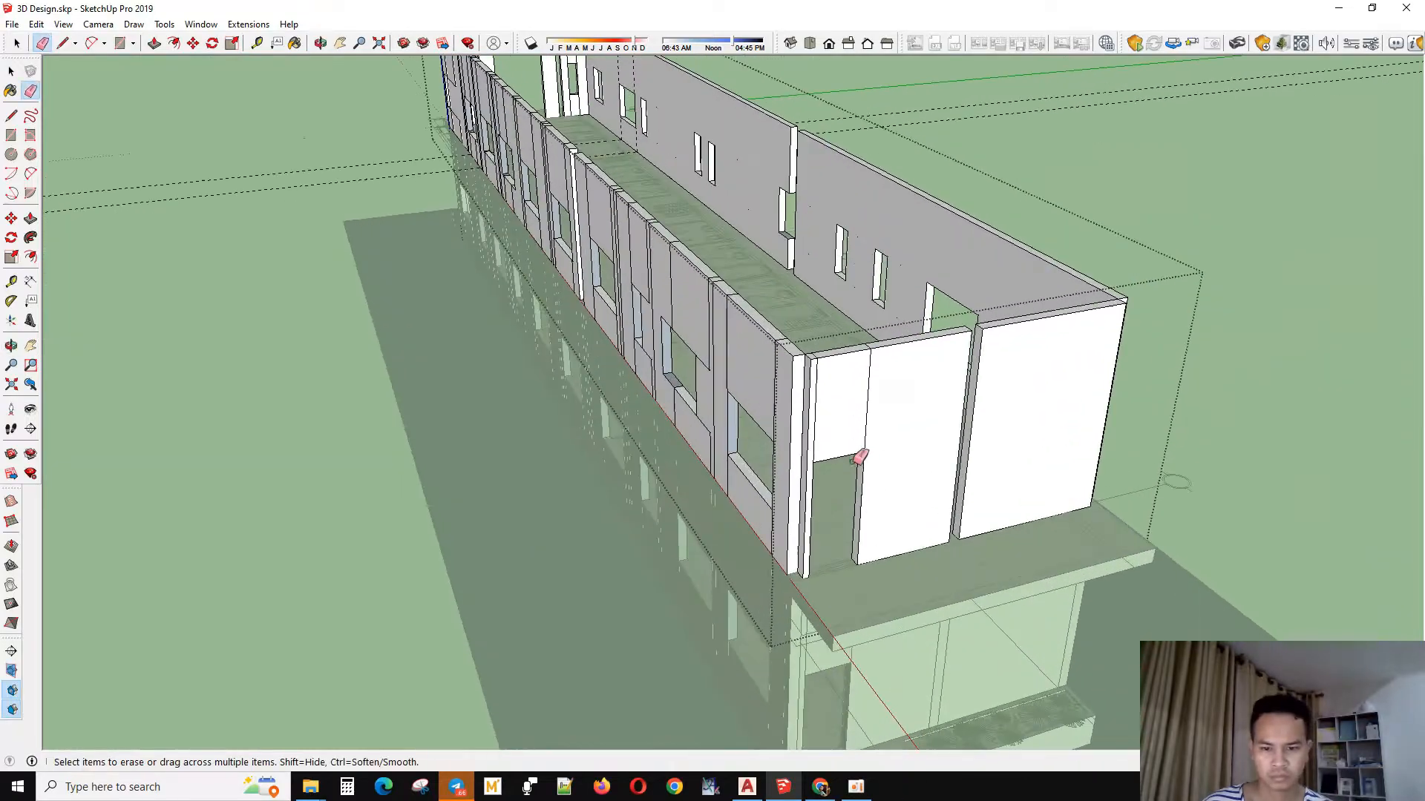
pyautogui.moveTo(858, 419)
pyautogui.mouseDown(button='middle')
pyautogui.moveTo(868, 388)
pyautogui.moveTo(374, 363)
pyautogui.moveTo(376, 461)
pyautogui.moveTo(652, 595)
pyautogui.moveTo(896, 492)
pyautogui.mouseUp(button='middle')
pyautogui.scroll(2, 859, 414)
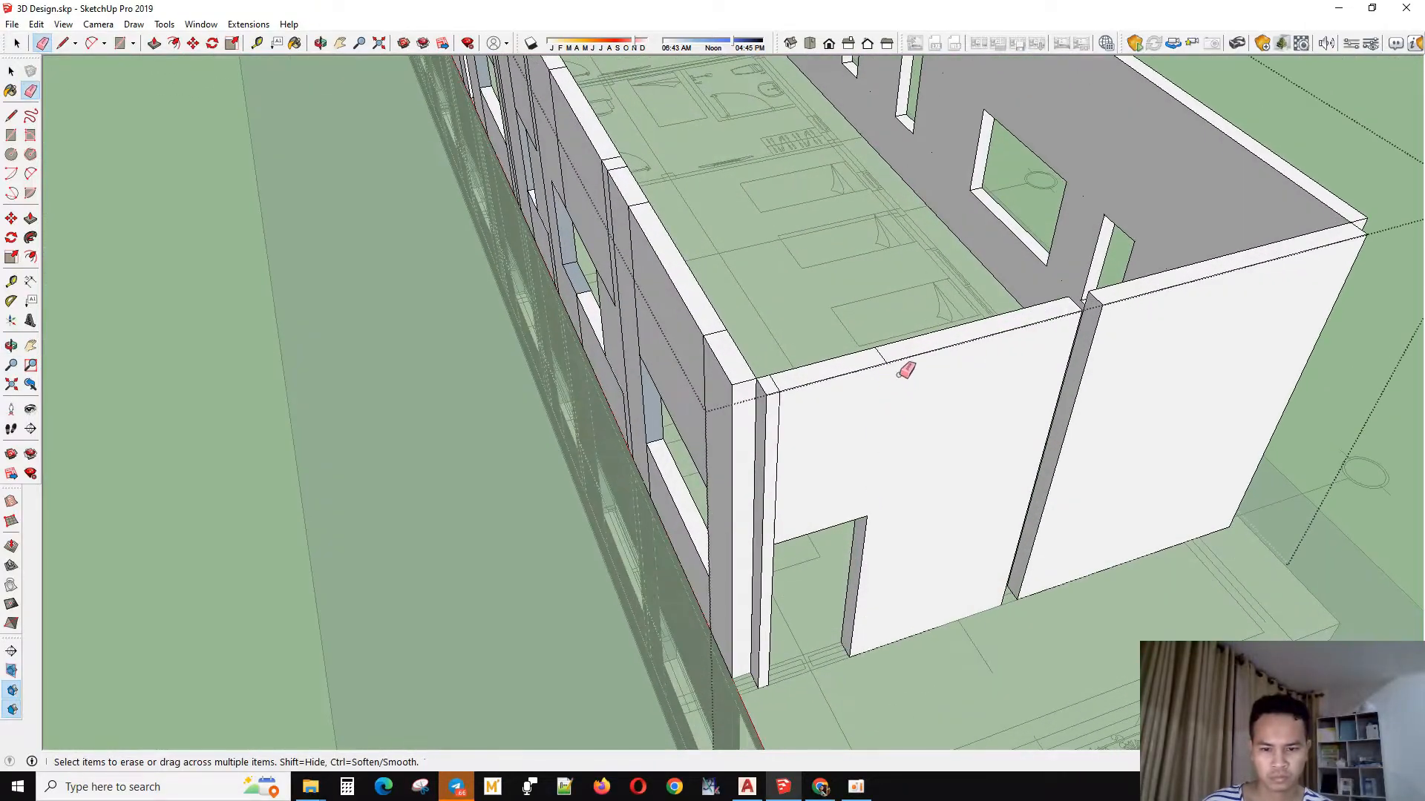
pyautogui.moveTo(834, 363); pyautogui.dragTo(429, 372, button='middle')
pyautogui.scroll(3, 548, 460)
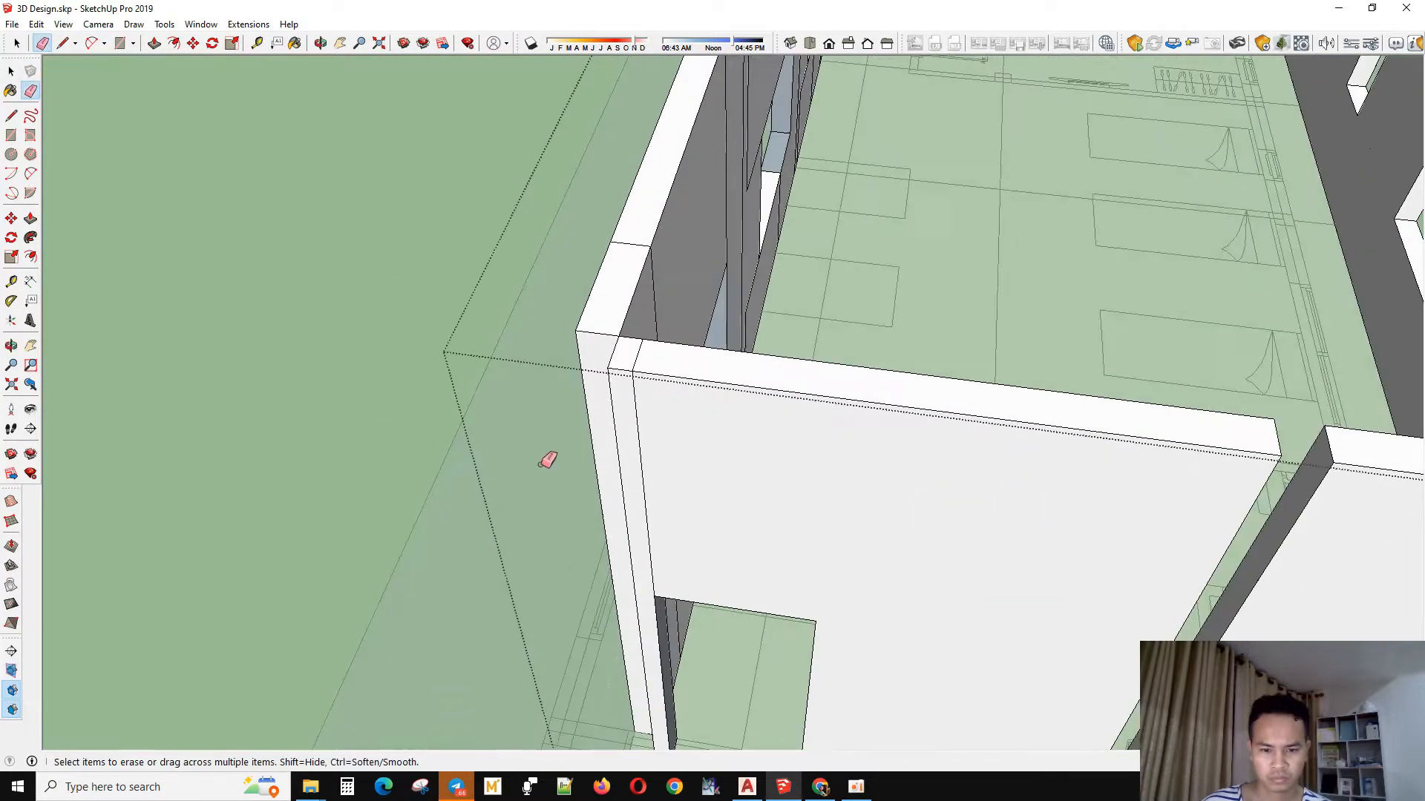
pyautogui.moveTo(635, 448); pyautogui.dragTo(637, 363)
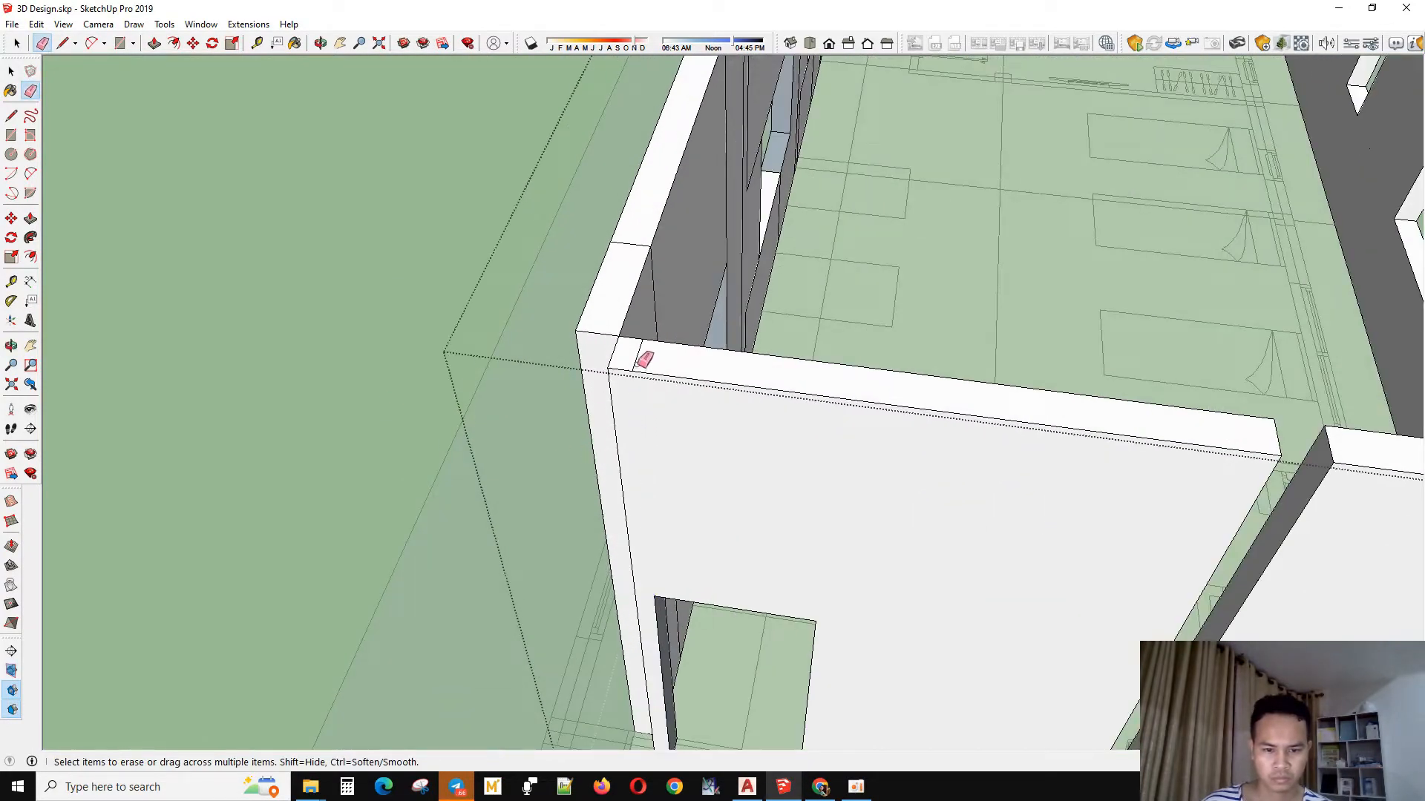
pyautogui.moveTo(1034, 346)
pyautogui.mouseDown(button='middle')
pyautogui.moveTo(181, 388)
pyautogui.moveTo(531, 371)
pyautogui.mouseUp(button='middle')
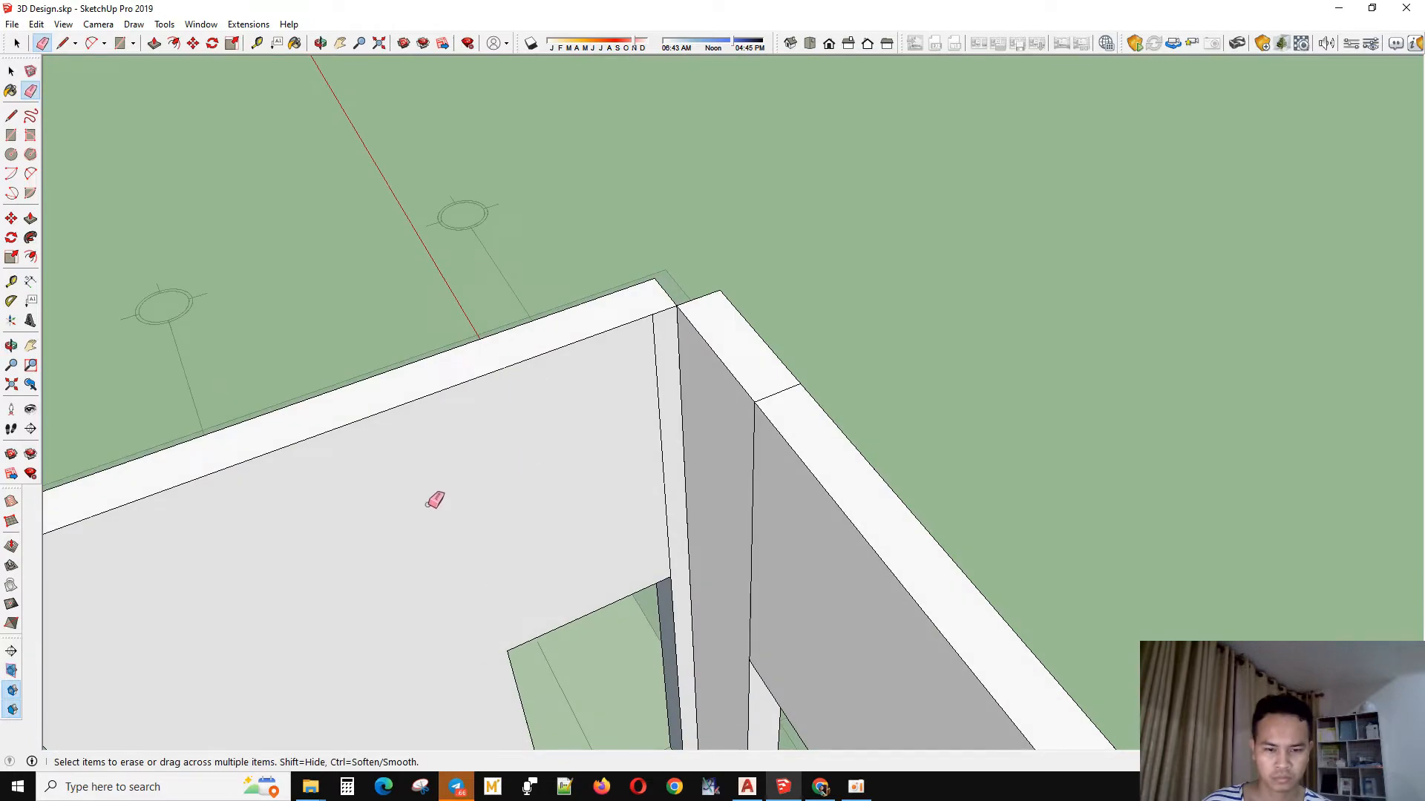
pyautogui.moveTo(664, 439); pyautogui.dragTo(637, 446)
# - Erase the panel edges around the long wall's first window and the neighbouring column lines on the inner face
pyautogui.moveTo(603, 456); pyautogui.dragTo(943, 494, button='middle')
pyautogui.scroll(-6, 631, 445)
pyautogui.scroll(2, 1027, 498)
pyautogui.moveTo(1113, 458); pyautogui.dragTo(1069, 496)
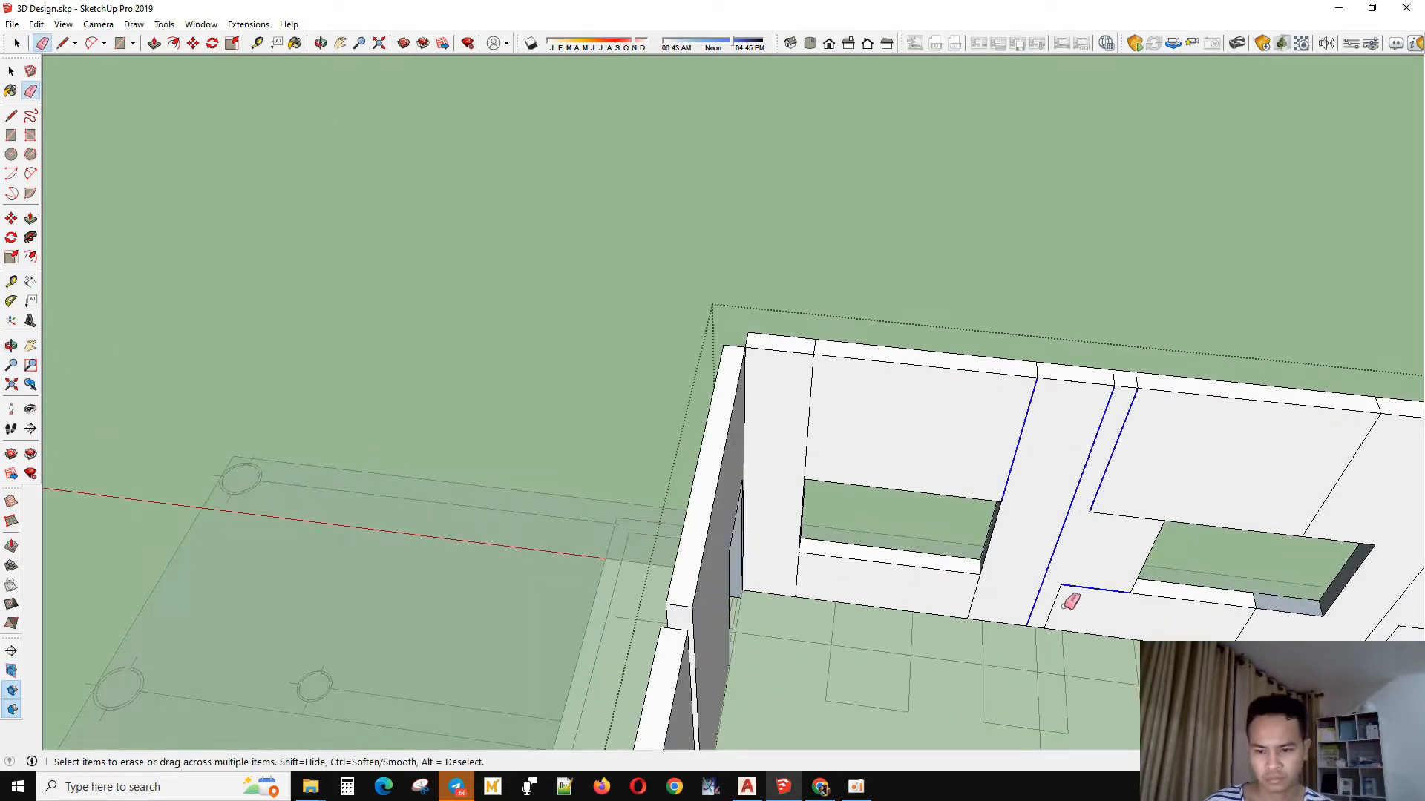
pyautogui.moveTo(981, 590); pyautogui.dragTo(924, 588)
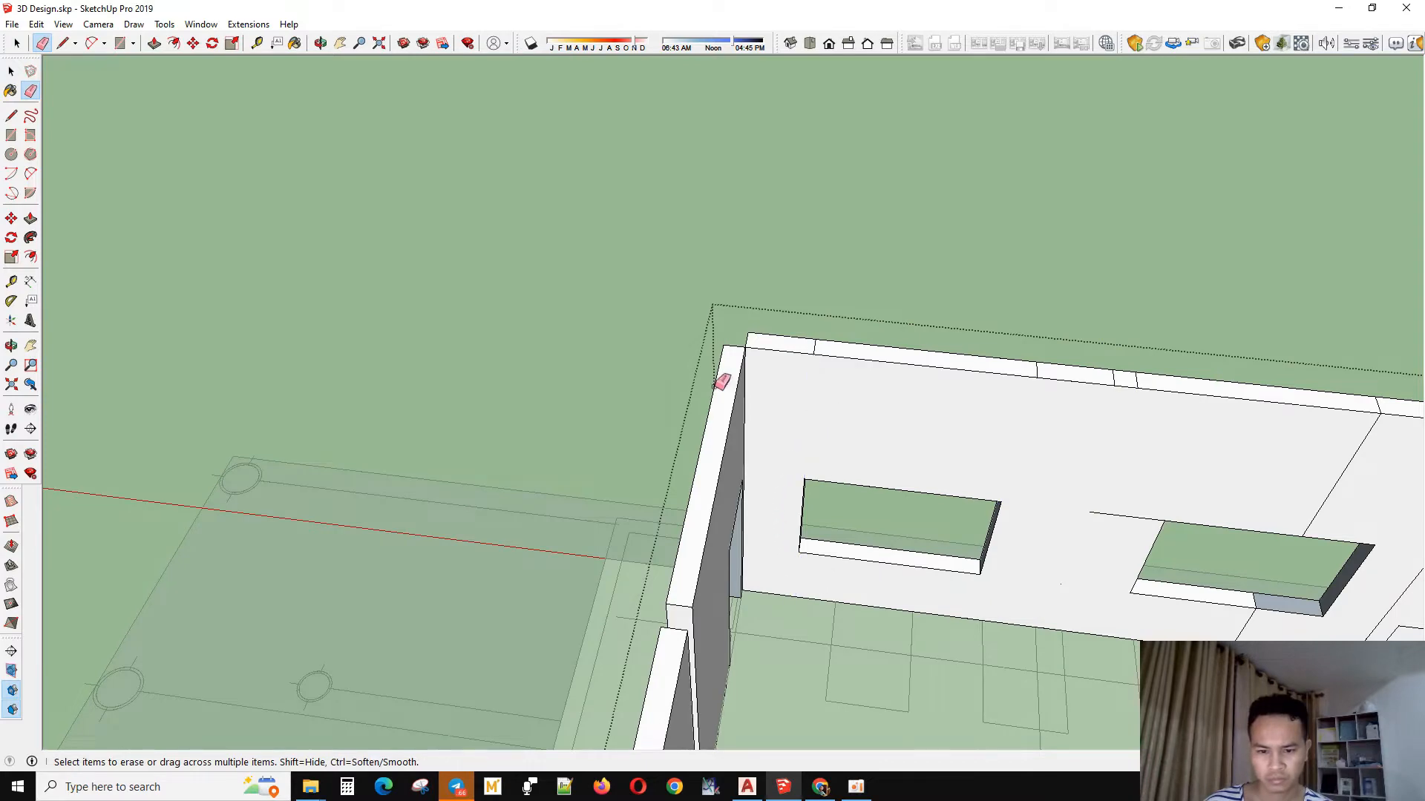
# - Erase the remaining inner-face panel edges around the second window of the same long wall
pyautogui.moveTo(725, 376); pyautogui.dragTo(826, 462, button='middle')
pyautogui.scroll(2, 821, 464)
pyautogui.moveTo(933, 472); pyautogui.dragTo(923, 505)
pyautogui.scroll(-2, 781, 547)
pyautogui.scroll(2, 1027, 616)
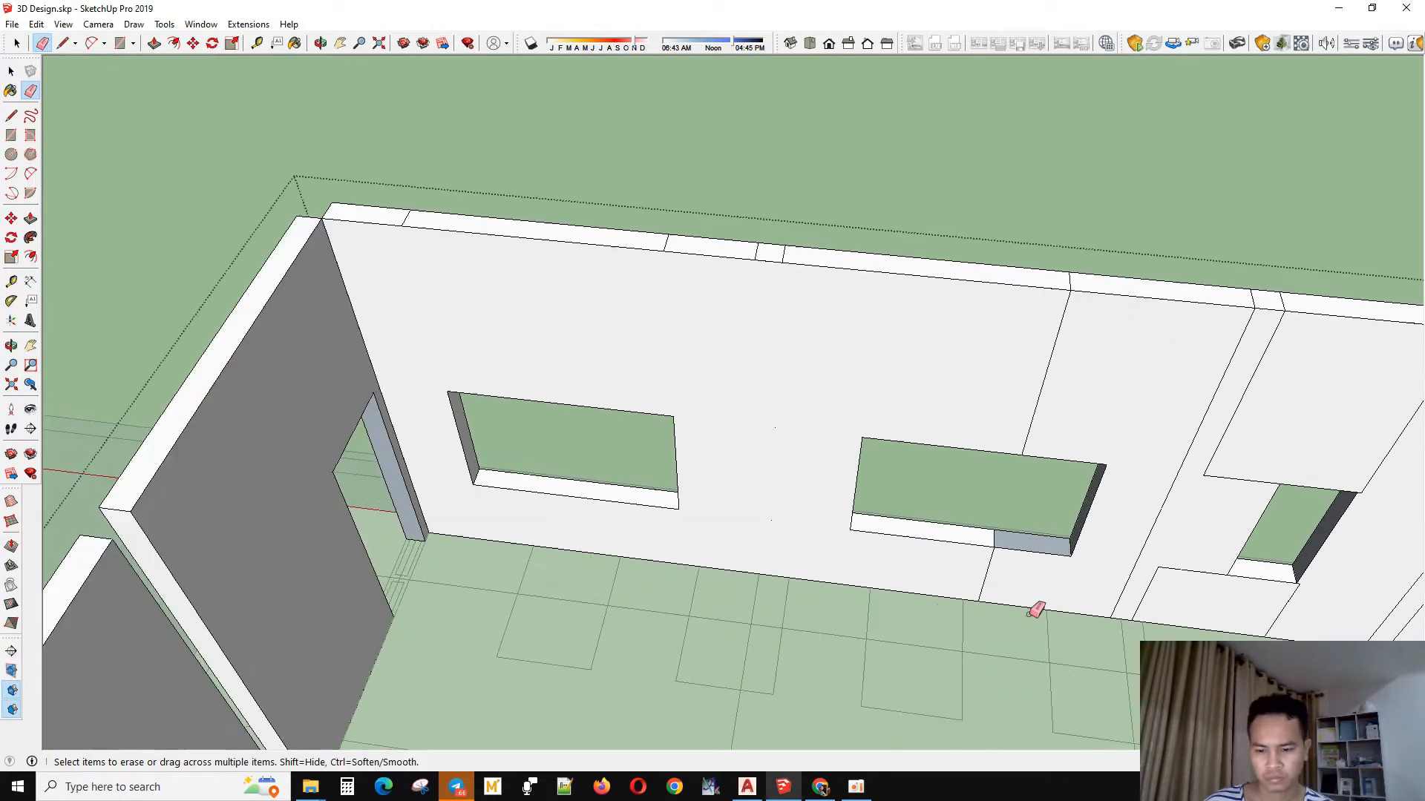
pyautogui.moveTo(1022, 577); pyautogui.dragTo(954, 568)
pyautogui.moveTo(1096, 421); pyautogui.dragTo(969, 395)
# - Erase the column lines and panel edges around the narrow window on the long wall's inner face
pyautogui.scroll(-3, 796, 430)
pyautogui.scroll(2, 1116, 444)
pyautogui.moveTo(1154, 439)
pyautogui.mouseDown()
pyautogui.moveTo(1078, 435)
pyautogui.moveTo(1046, 559)
pyautogui.mouseUp()
pyautogui.moveTo(1117, 460); pyautogui.dragTo(1232, 436)
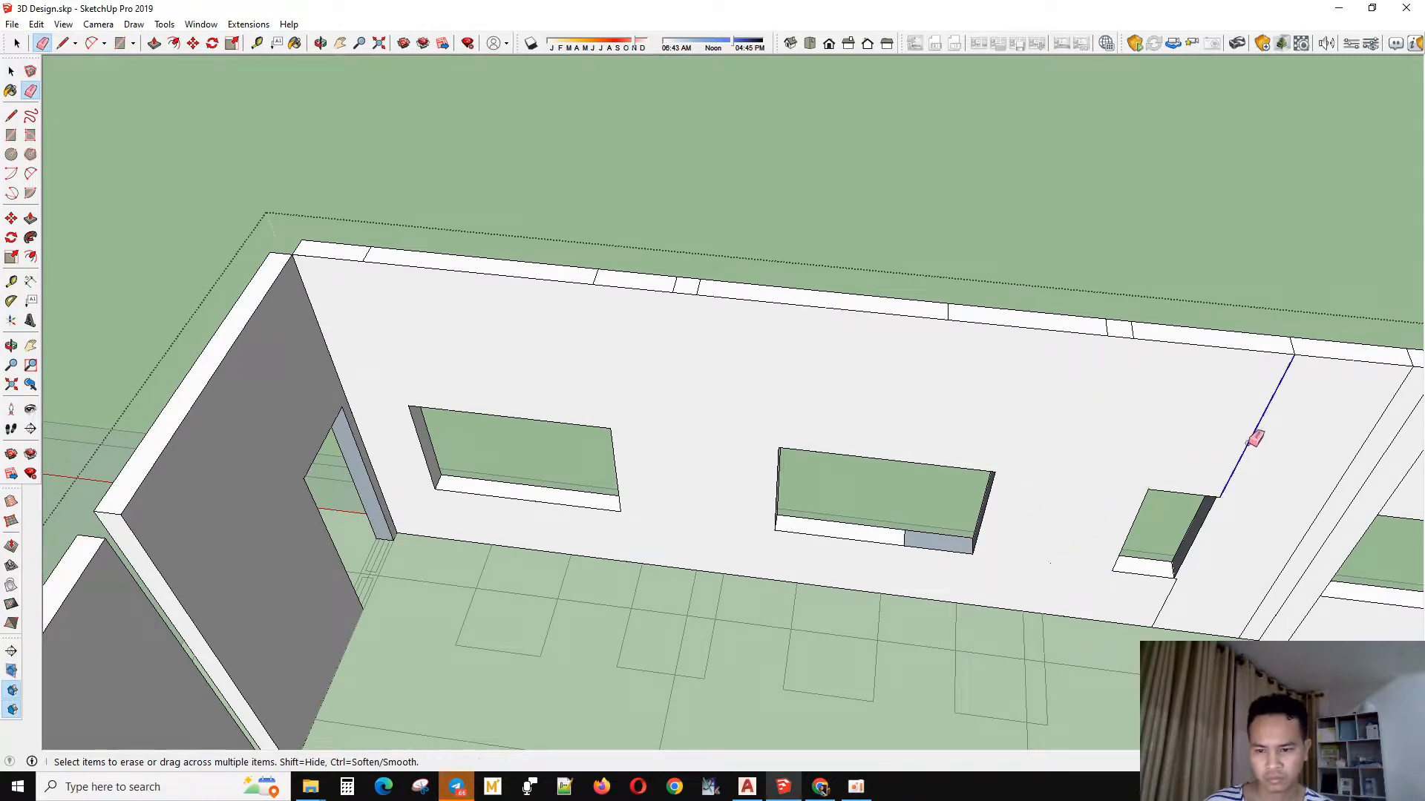
pyautogui.moveTo(1232, 487); pyautogui.dragTo(1233, 507)
pyautogui.scroll(3, 1234, 508)
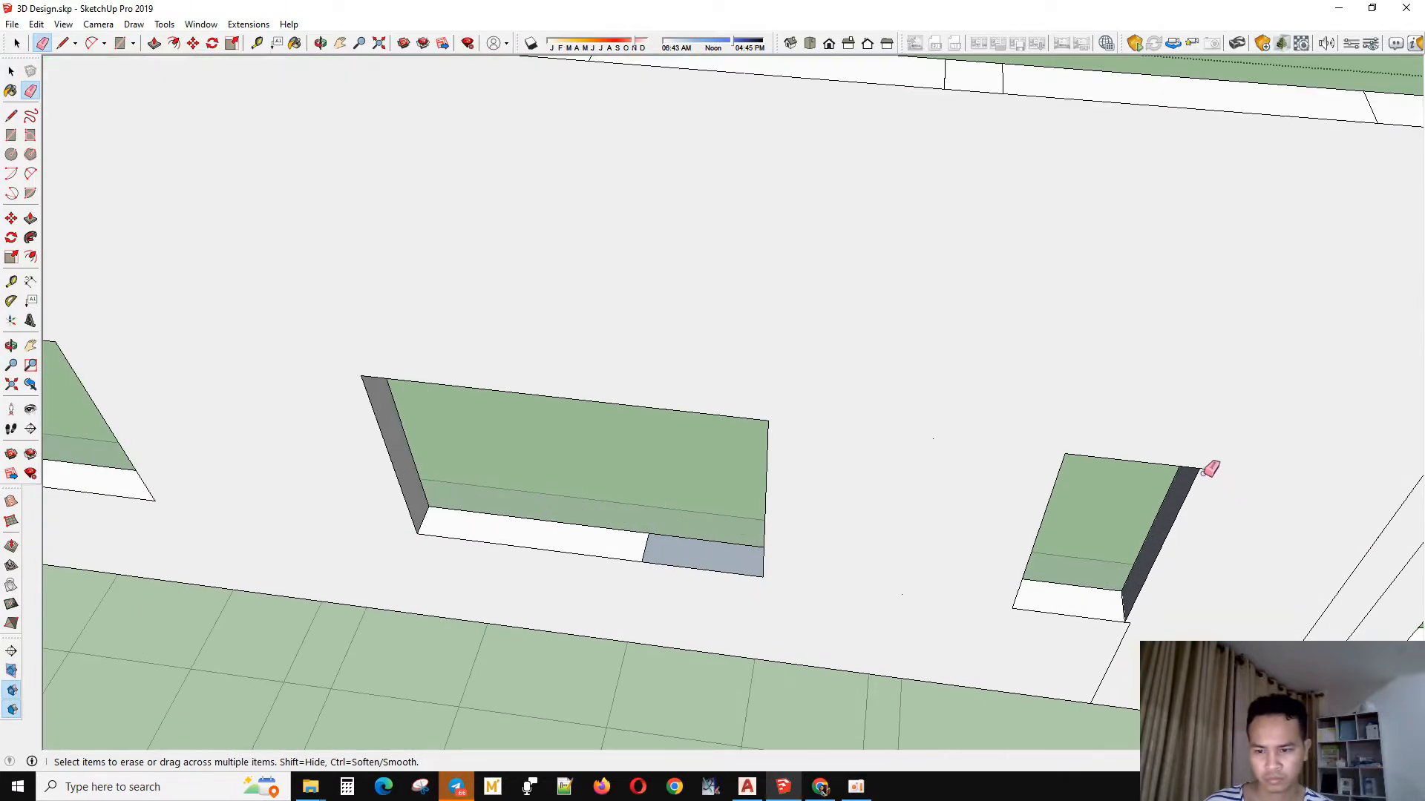
pyautogui.scroll(-4, 906, 372)
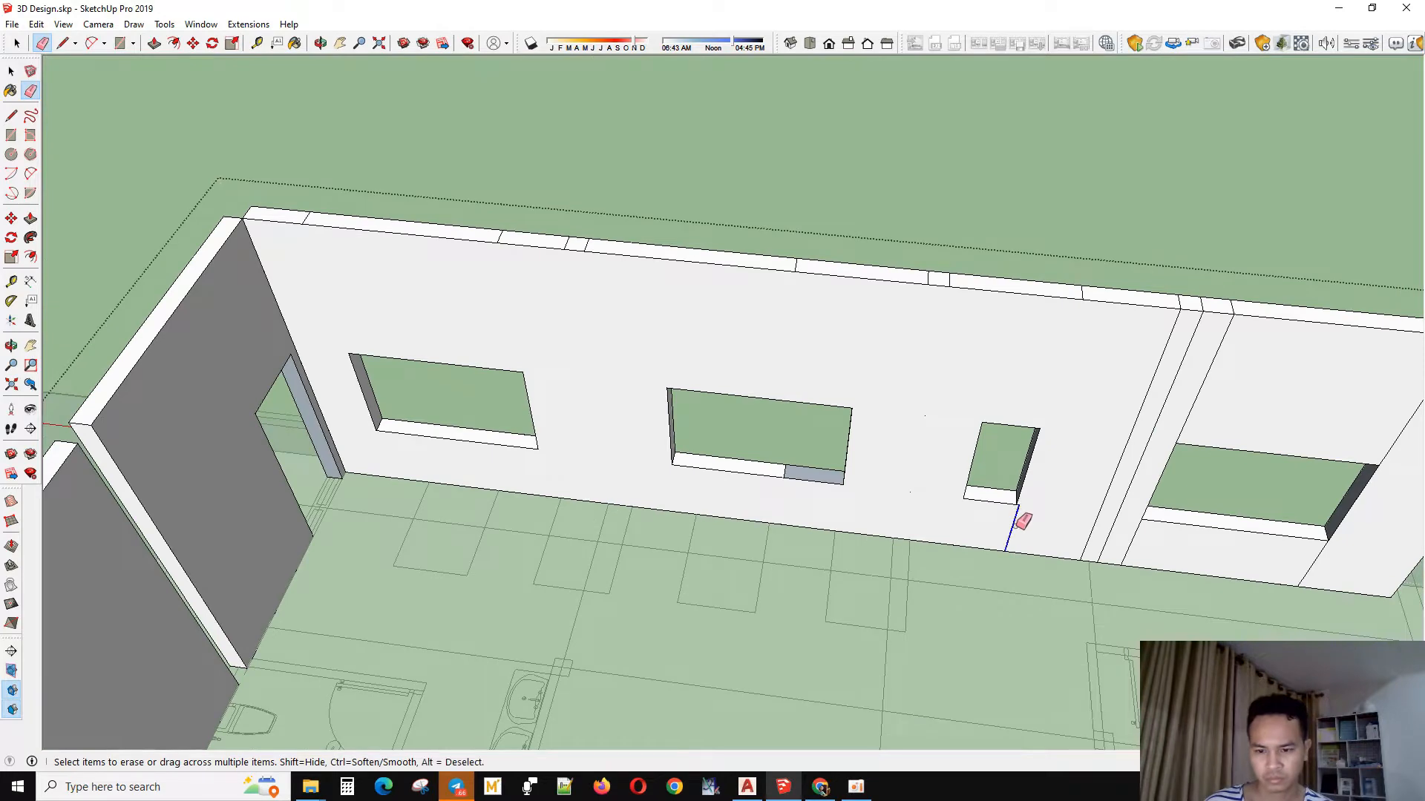
pyautogui.scroll(3, 1031, 519)
pyautogui.scroll(2, 1031, 519)
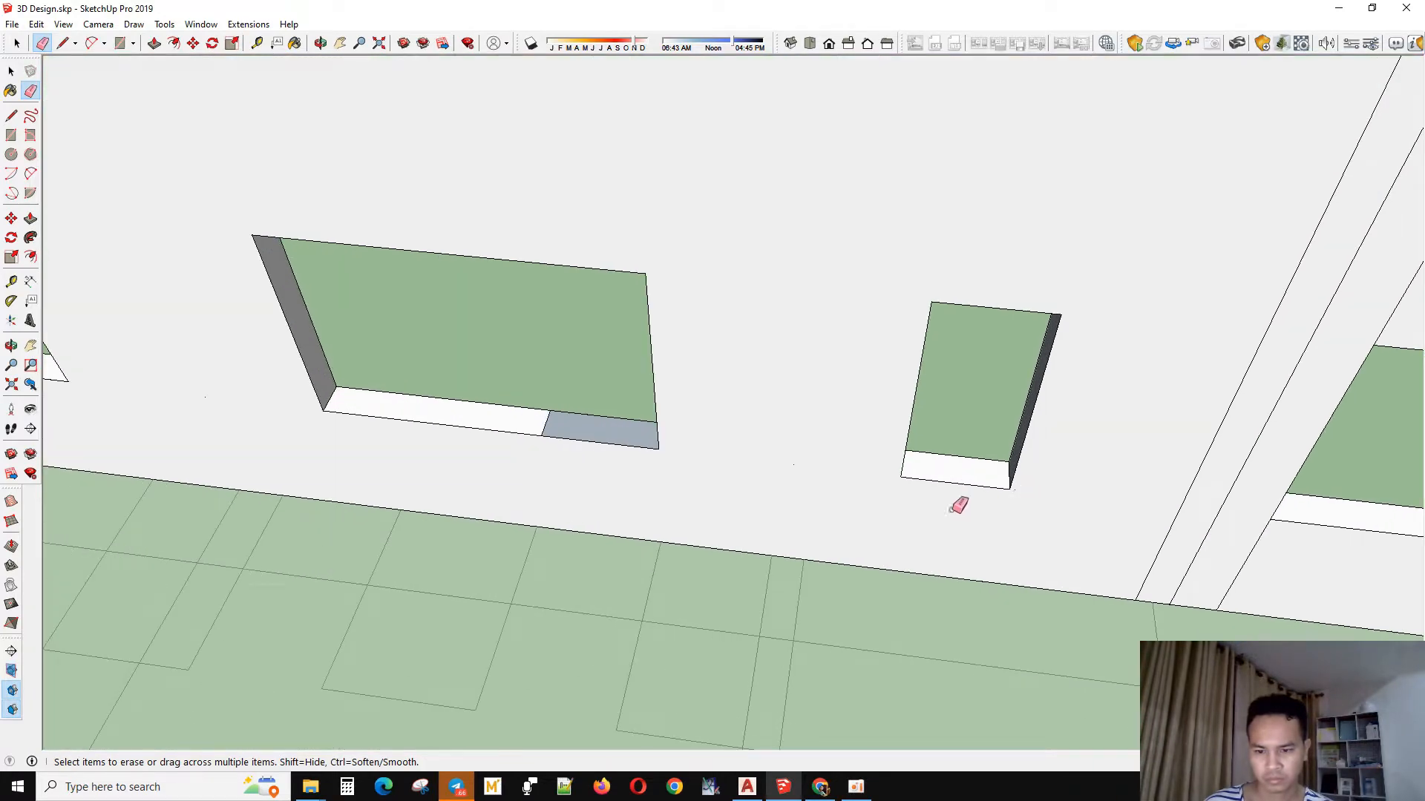
# - Erase the column lines and panel edges around the wide window next to the wall gap on the inner face
pyautogui.scroll(-3, 955, 499)
pyautogui.moveTo(998, 495); pyautogui.dragTo(1014, 521)
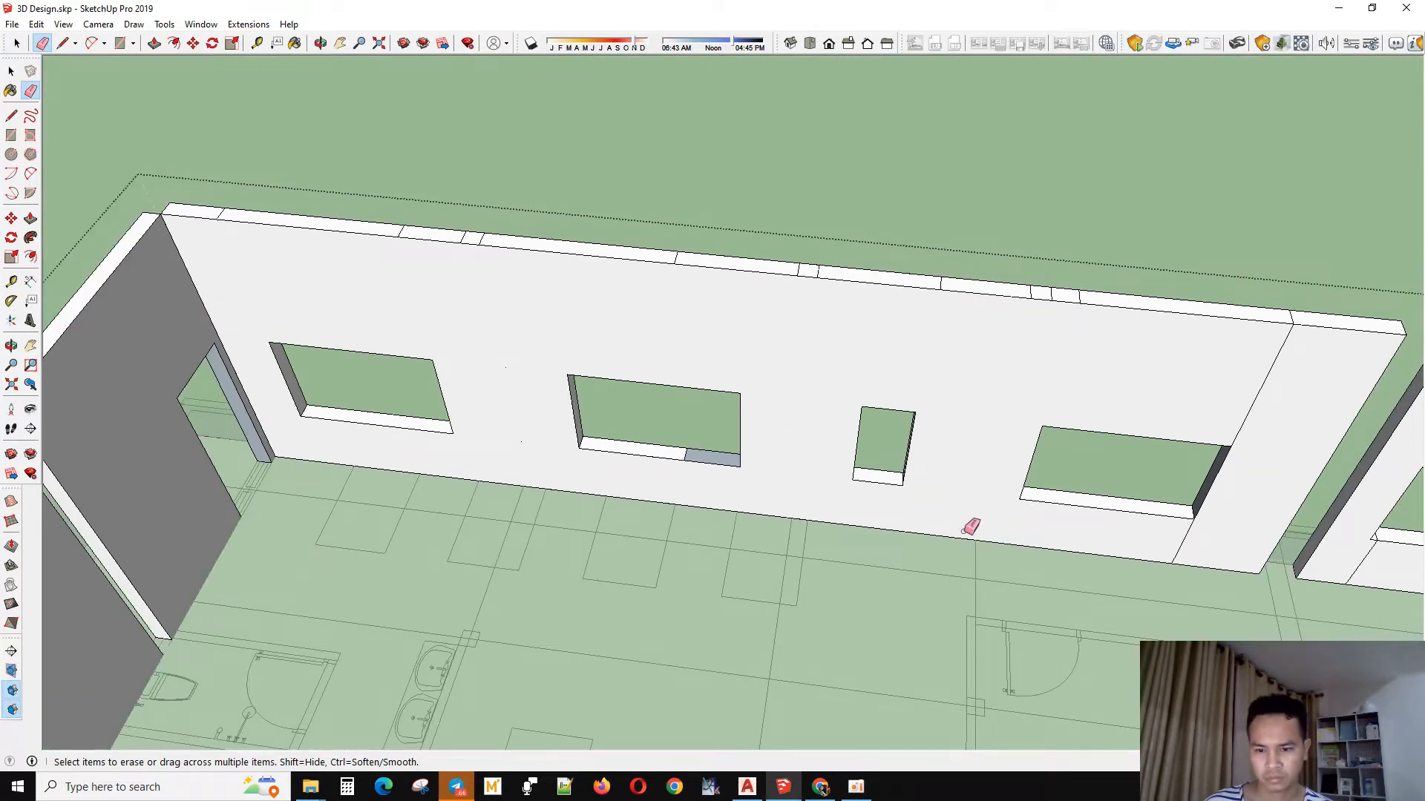
pyautogui.scroll(-4, 965, 531)
pyautogui.scroll(3, 1166, 461)
pyautogui.scroll(-3, 1157, 441)
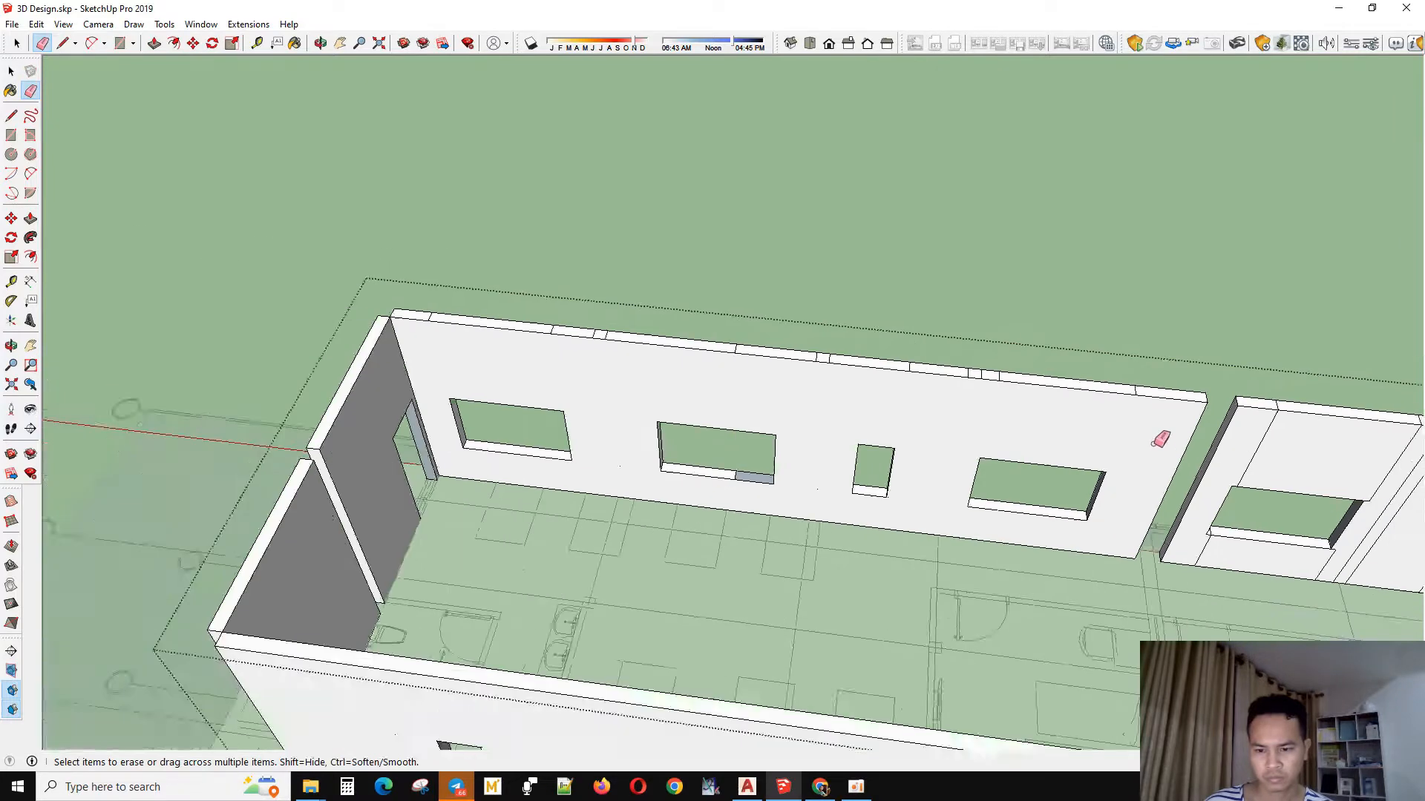
# - Erase the dividing lines along the top face of the long wall from the gap to the end corner, undoing a stray erase
pyautogui.scroll(3, 1134, 392)
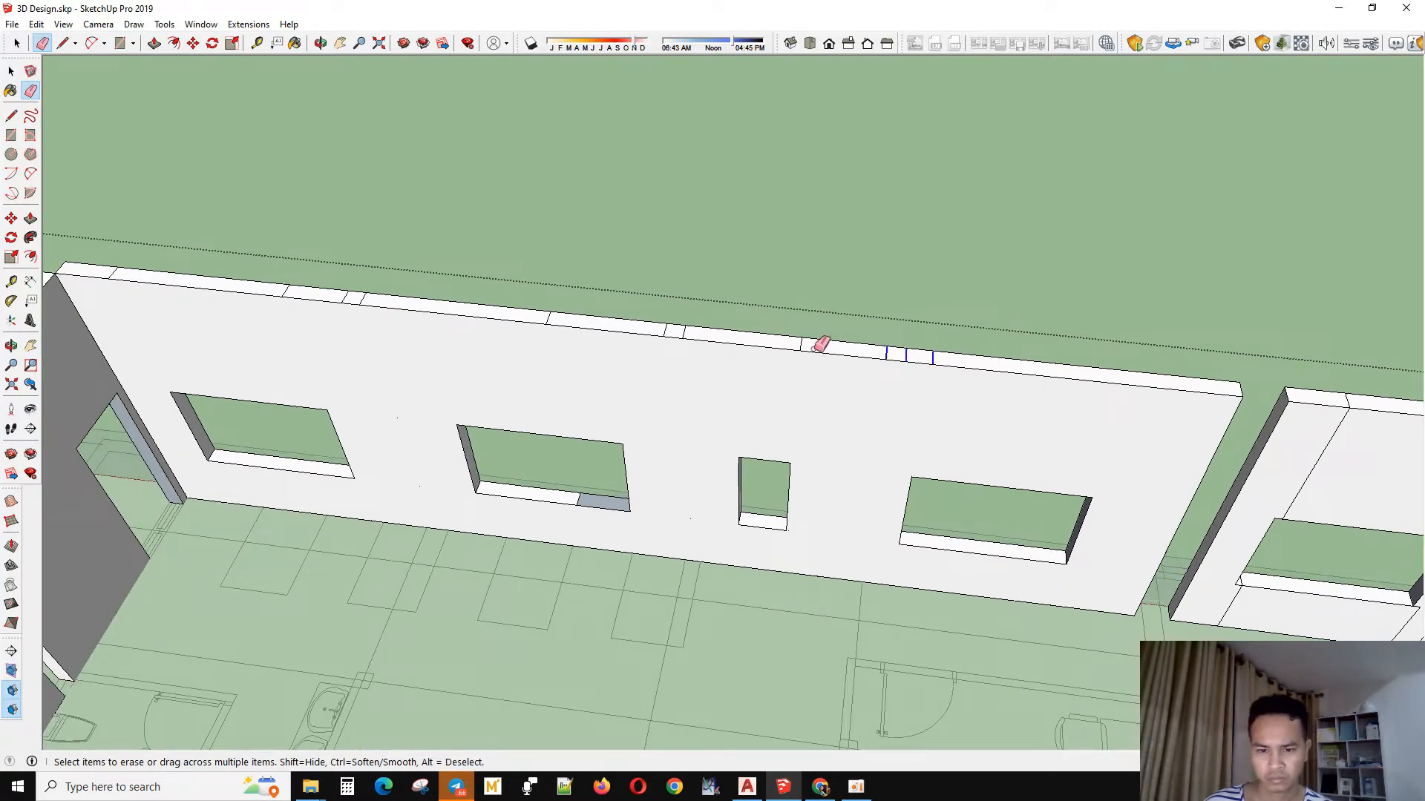
pyautogui.moveTo(820, 345)
pyautogui.mouseDown()
pyautogui.moveTo(856, 372)
pyautogui.moveTo(883, 357)
pyautogui.mouseUp()
pyautogui.scroll(-3, 856, 373)
pyautogui.scroll(3, 894, 375)
pyautogui.hotkey('ctrl', 'z')
pyautogui.scroll(-3, 789, 327)
pyautogui.scroll(4, 947, 359)
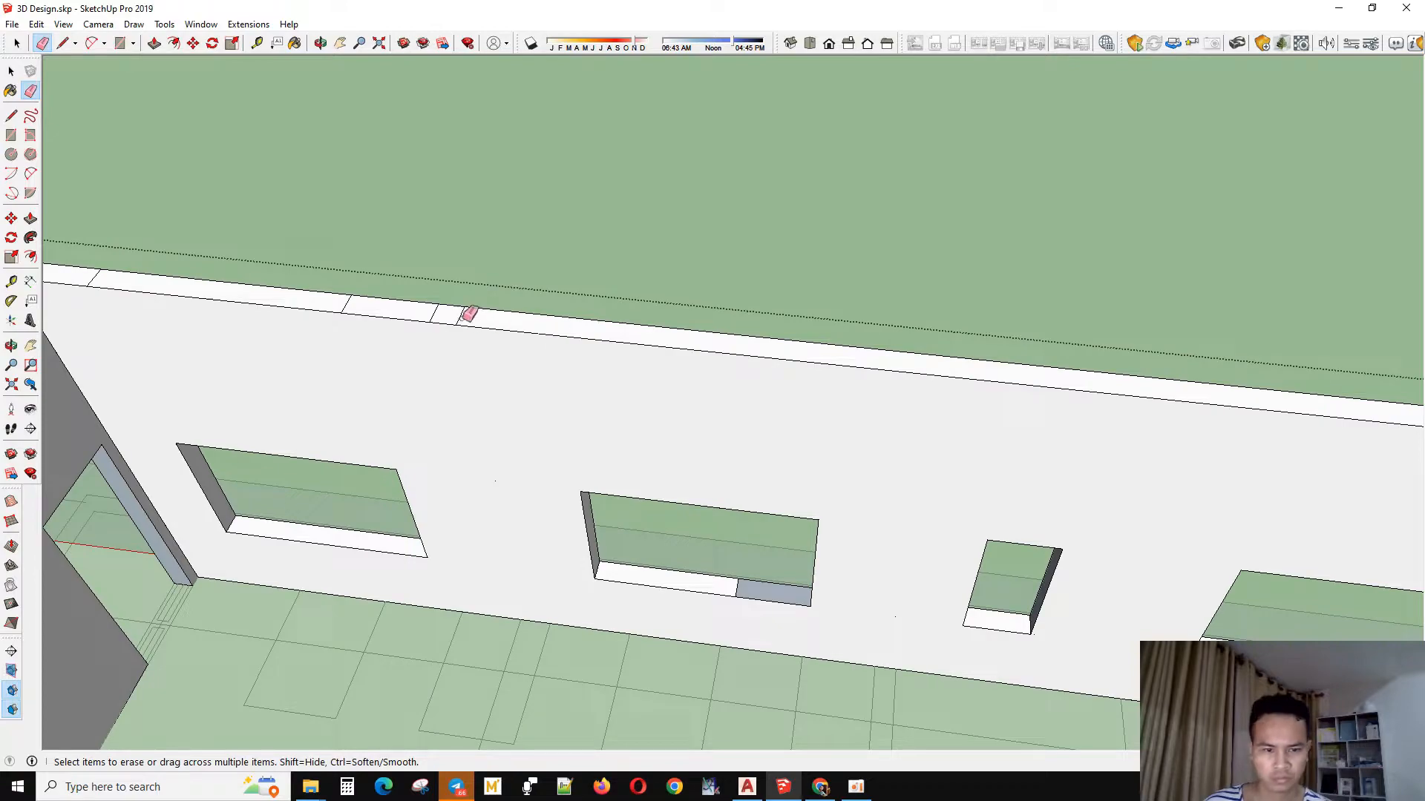
pyautogui.moveTo(405, 311); pyautogui.dragTo(315, 303)
pyautogui.scroll(-3, 893, 358)
pyautogui.scroll(3, 479, 324)
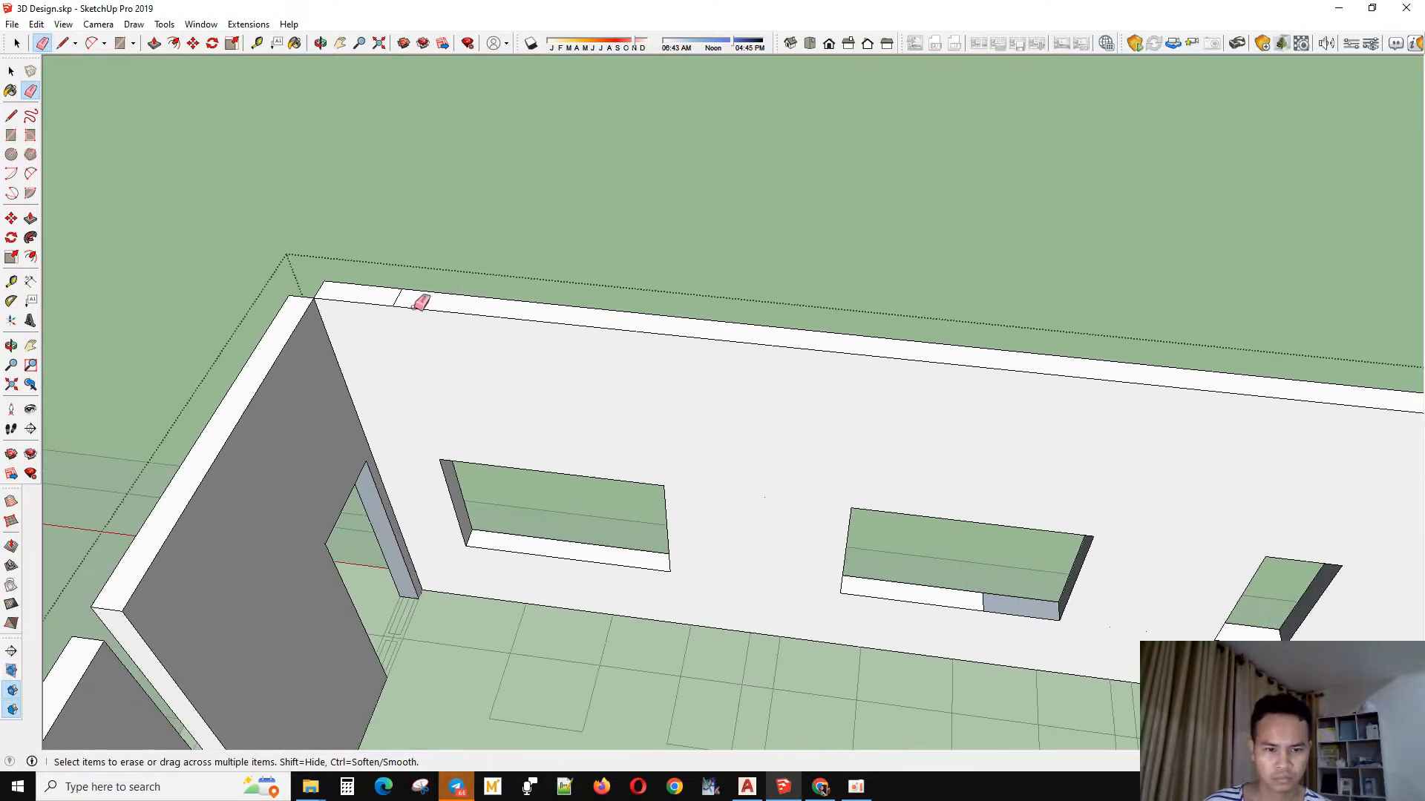
pyautogui.scroll(-5, 239, 344)
# - Erase the inner-face panel edges, column lines and sill line around the first window on the other side of the wall gap
pyautogui.moveTo(547, 509); pyautogui.dragTo(697, 380, button='middle')
pyautogui.scroll(3, 534, 452)
pyautogui.scroll(4, 541, 448)
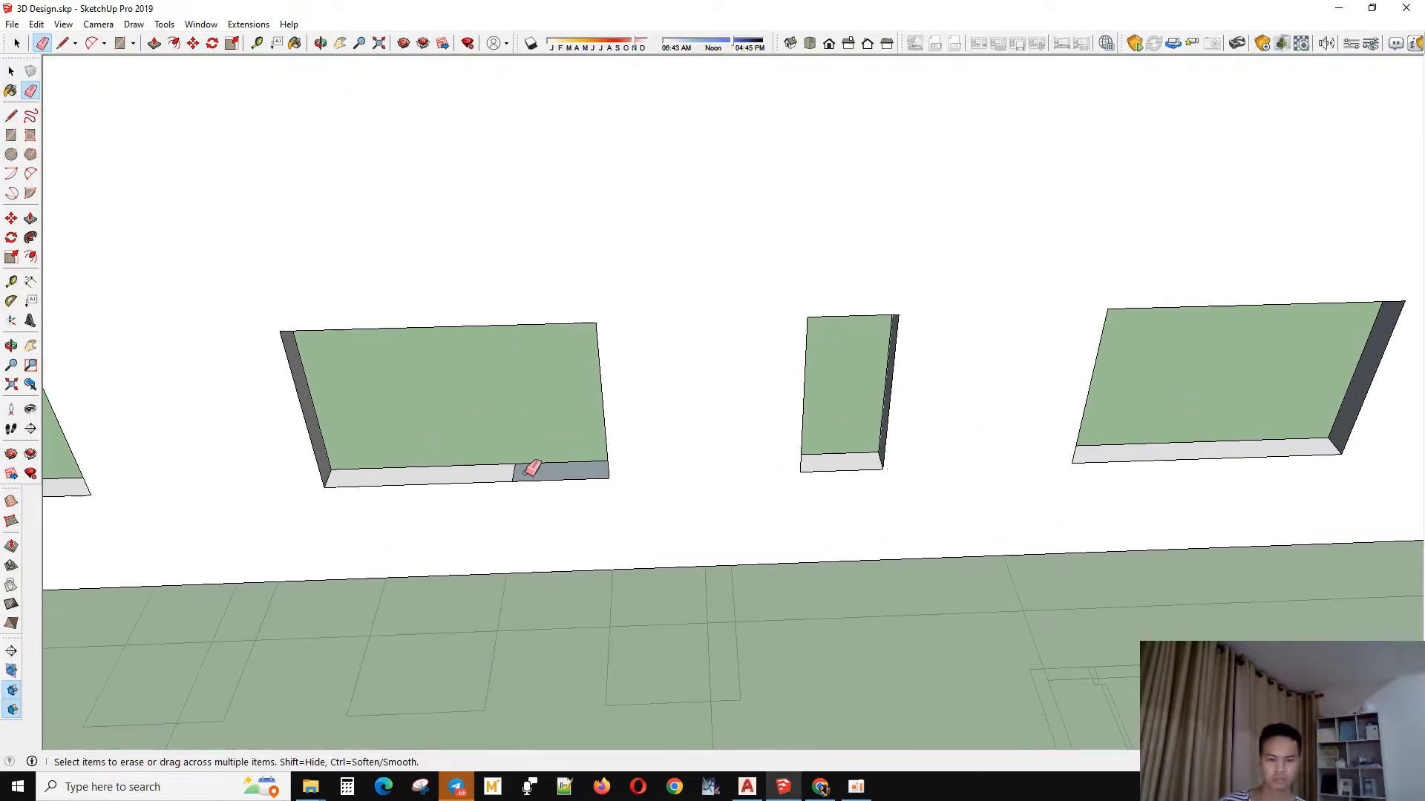
pyautogui.scroll(-6, 360, 471)
pyautogui.scroll(3, 937, 366)
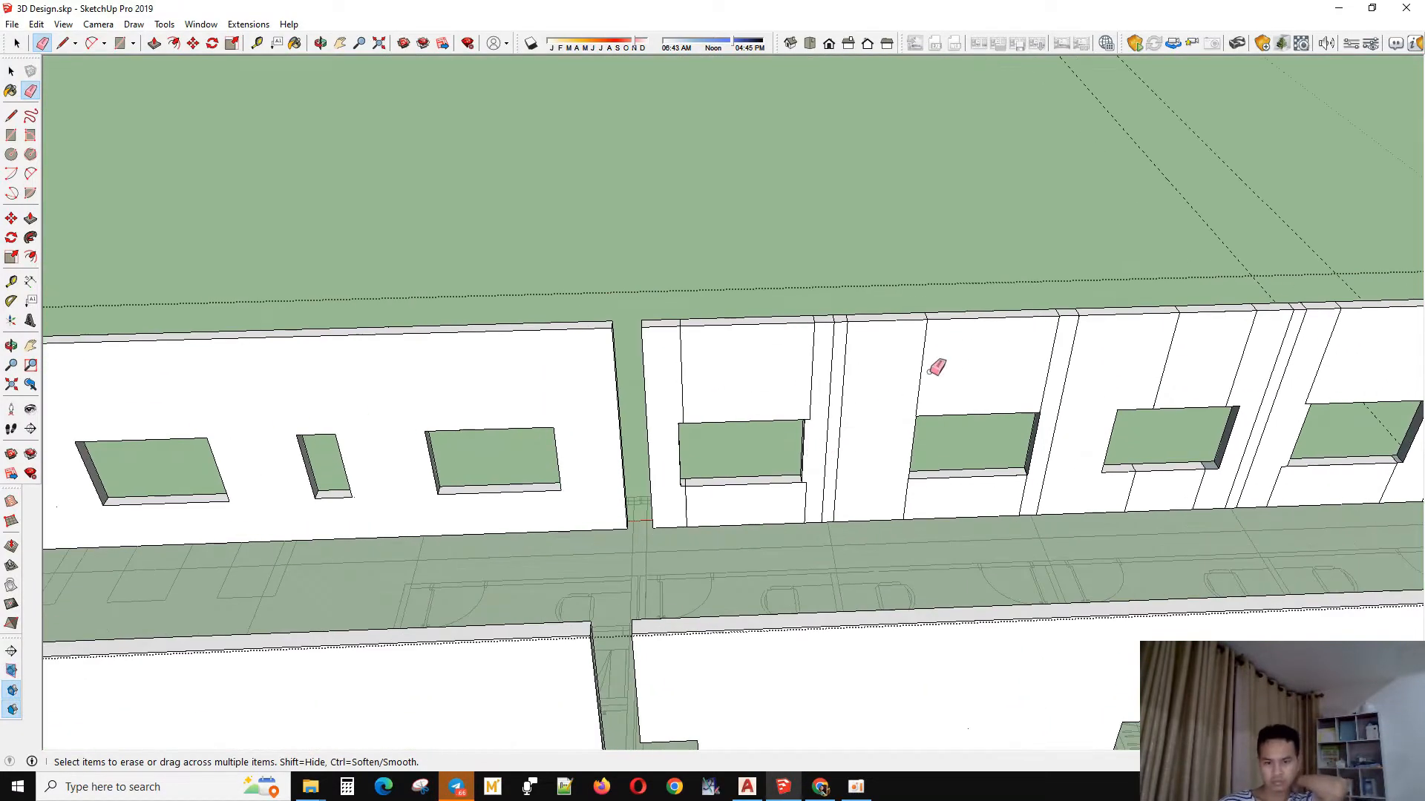
pyautogui.moveTo(936, 366)
pyautogui.mouseDown()
pyautogui.moveTo(725, 382)
pyautogui.moveTo(742, 438)
pyautogui.mouseUp()
pyautogui.scroll(2, 745, 439)
pyautogui.scroll(3, 855, 518)
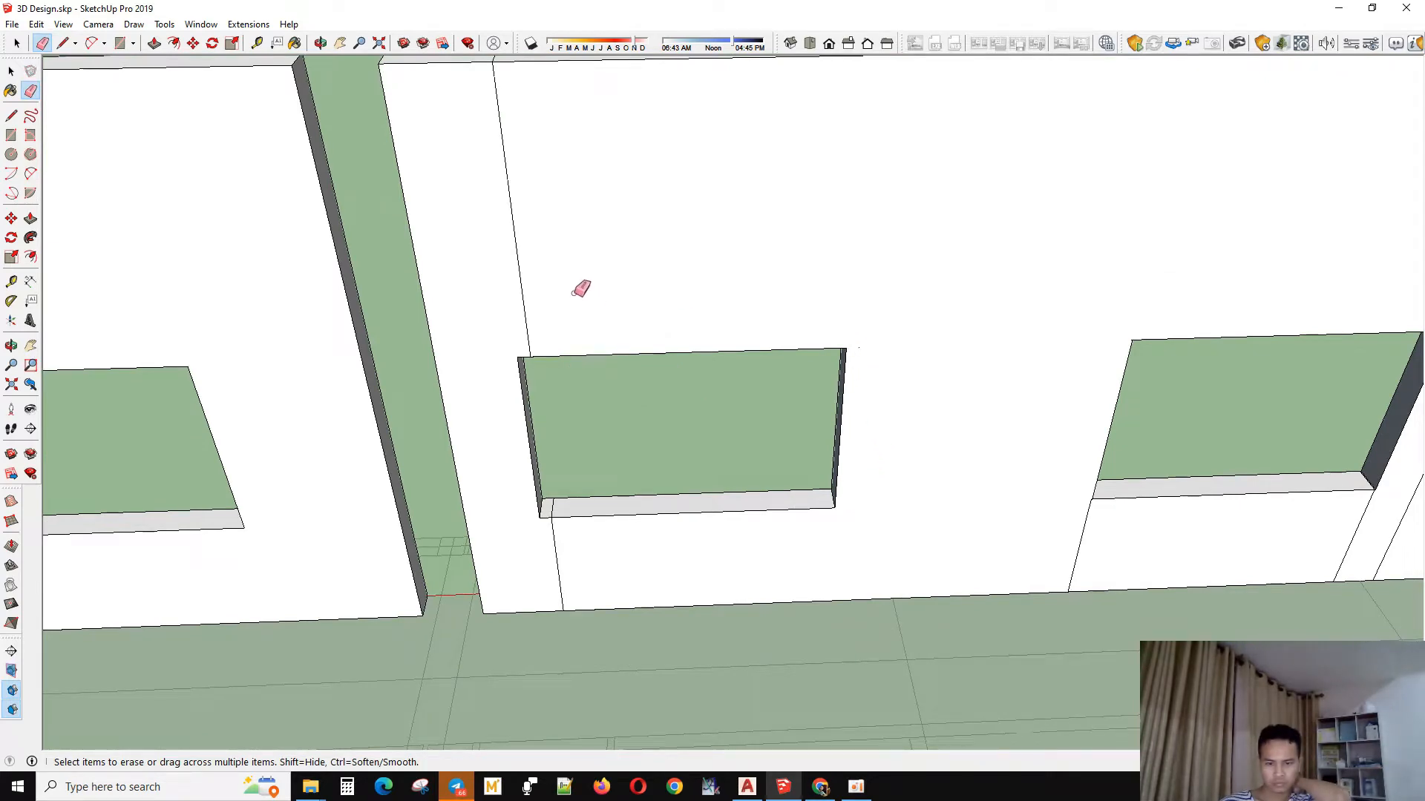
pyautogui.moveTo(581, 289); pyautogui.dragTo(492, 306)
pyautogui.scroll(2, 546, 523)
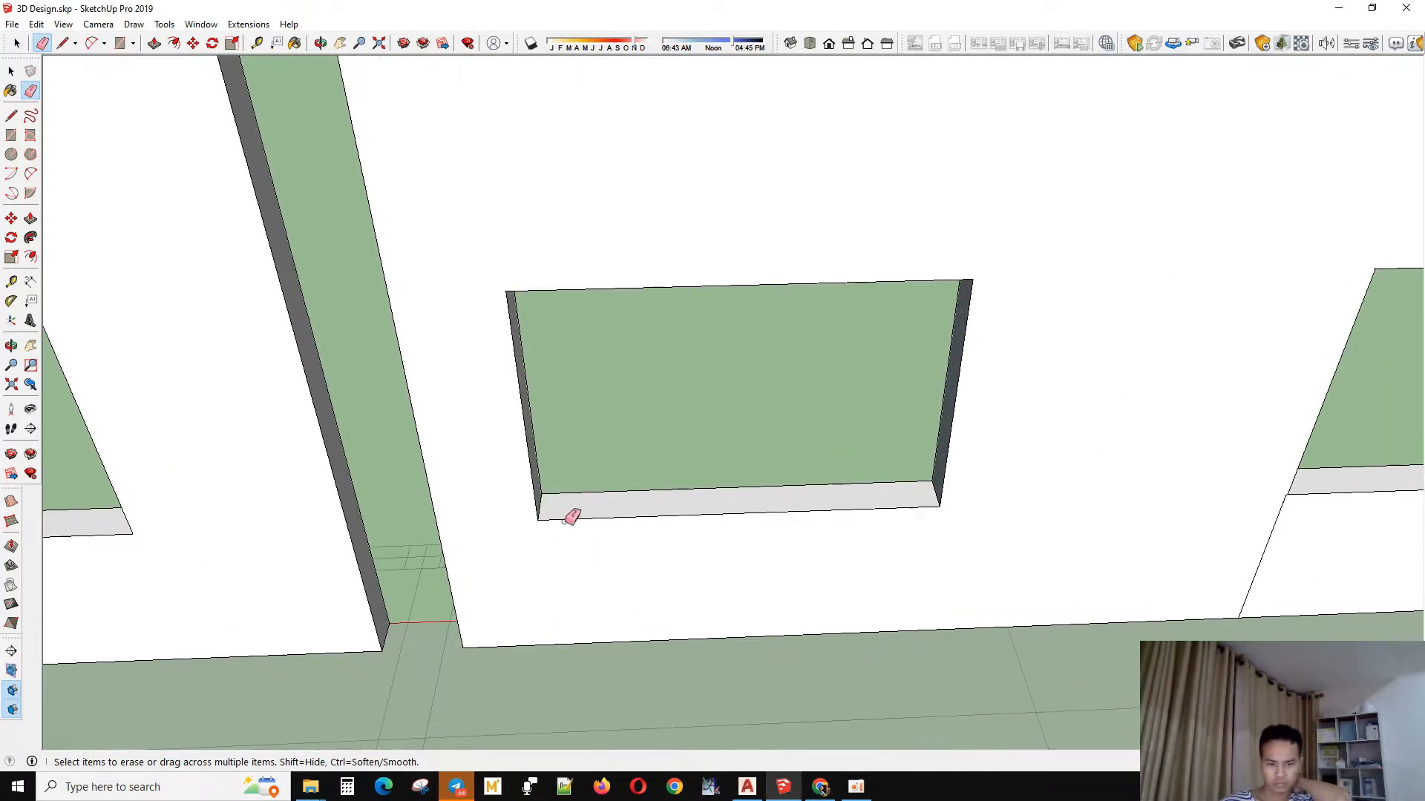
# - Erase the dividing lines on the top face above the first window past the gap, undoing an erase that removes wall faces
pyautogui.scroll(-4, 491, 555)
pyautogui.scroll(2, 524, 367)
pyautogui.moveTo(524, 367); pyautogui.dragTo(531, 631, button='middle')
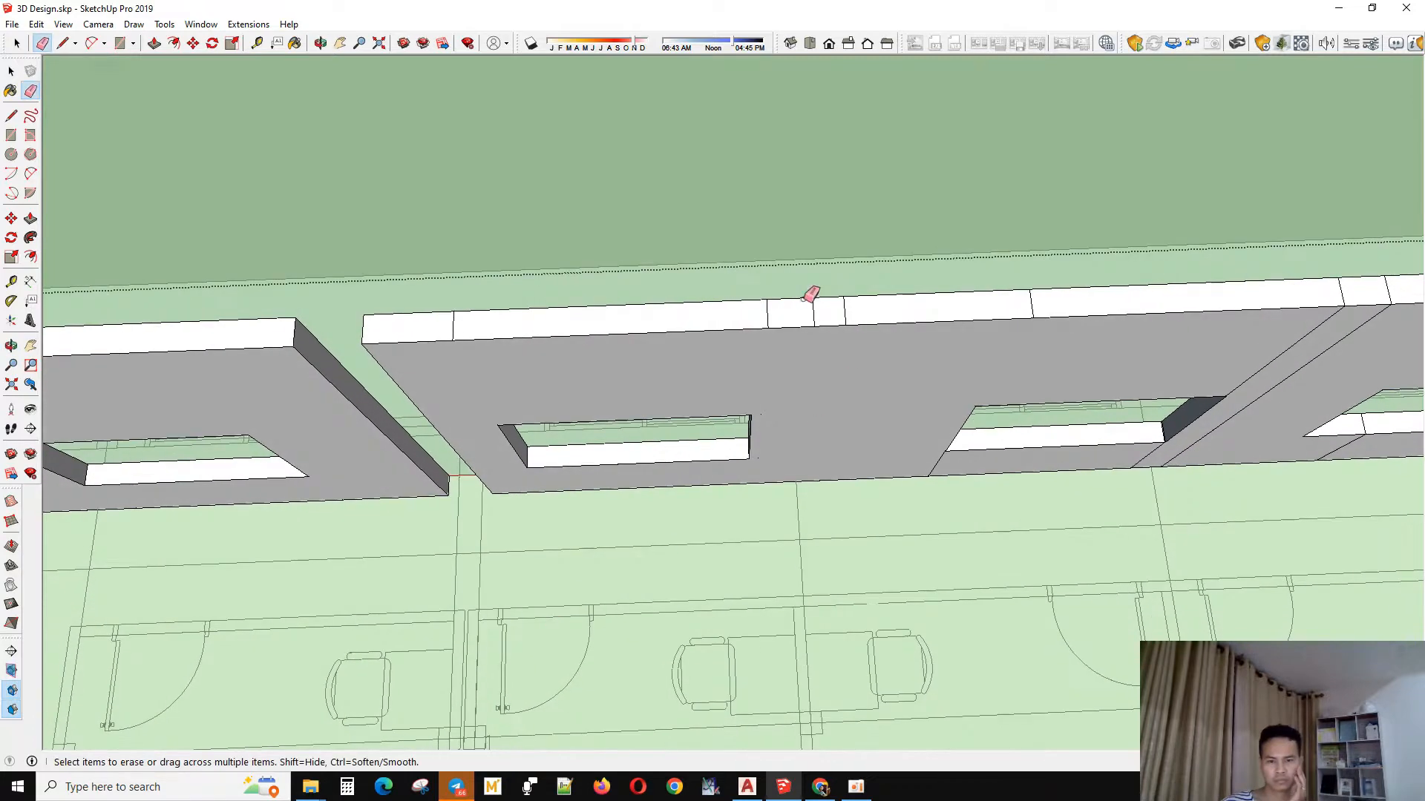
pyautogui.moveTo(756, 325); pyautogui.dragTo(697, 330)
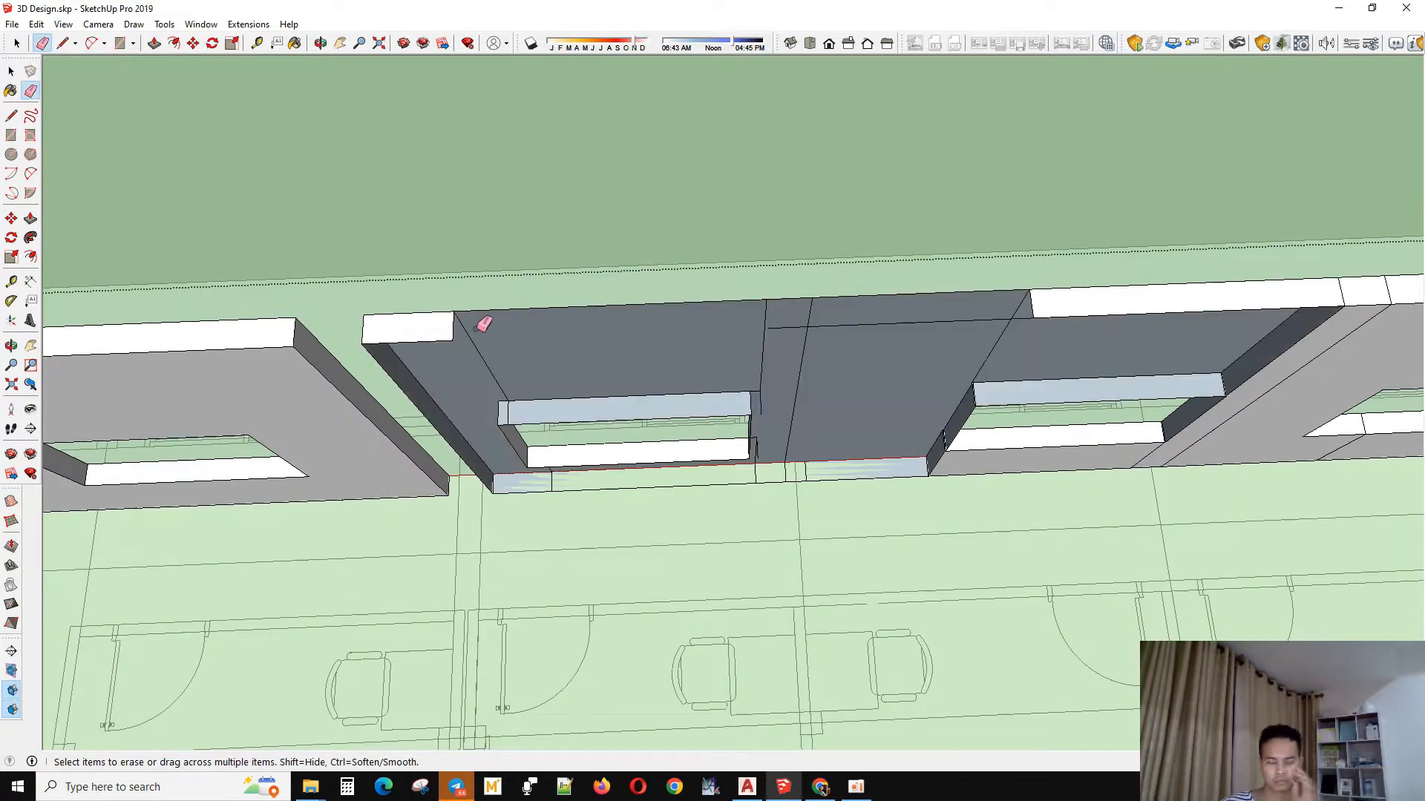
pyautogui.hotkey('ctrl', 'z')
pyautogui.moveTo(479, 327); pyautogui.dragTo(443, 323)
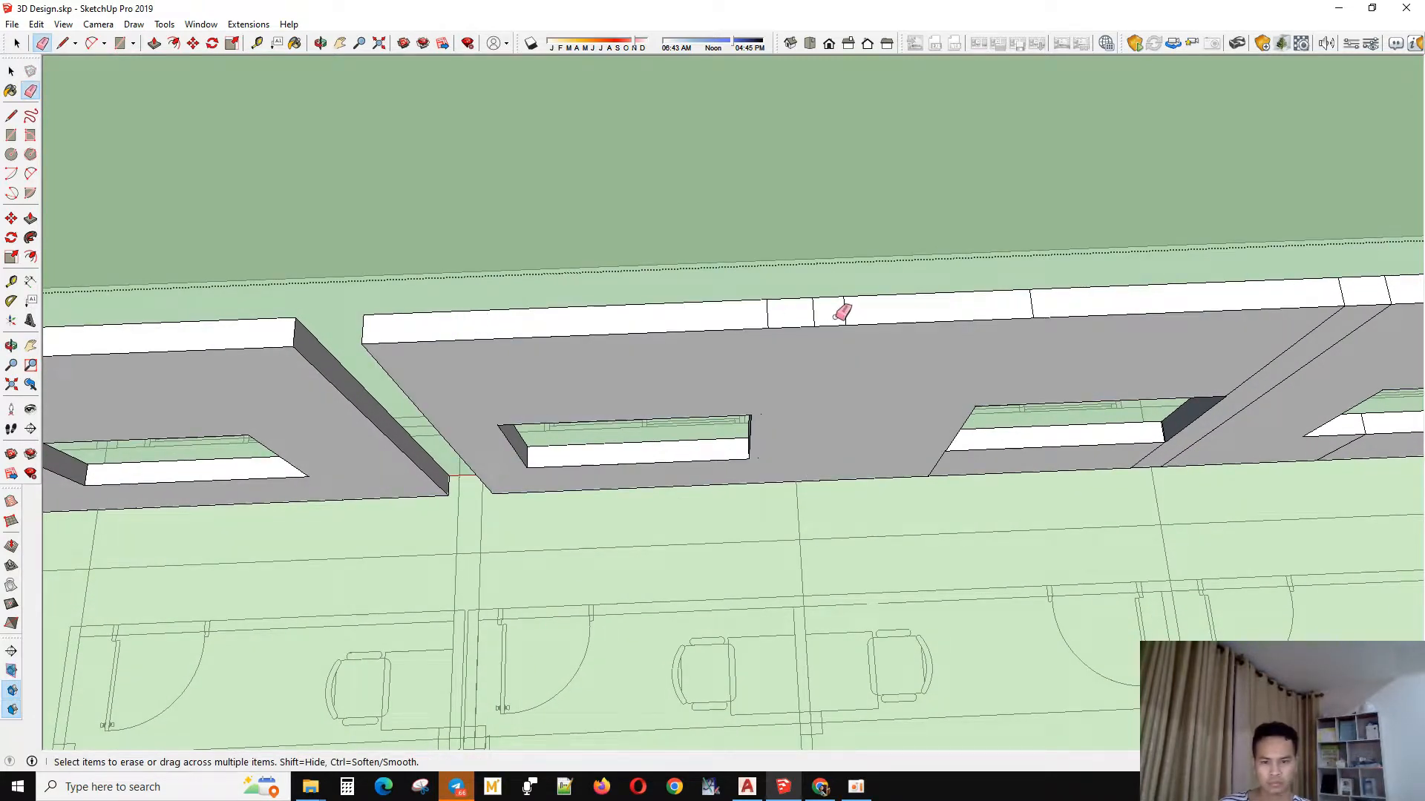
pyautogui.moveTo(836, 317); pyautogui.dragTo(825, 315)
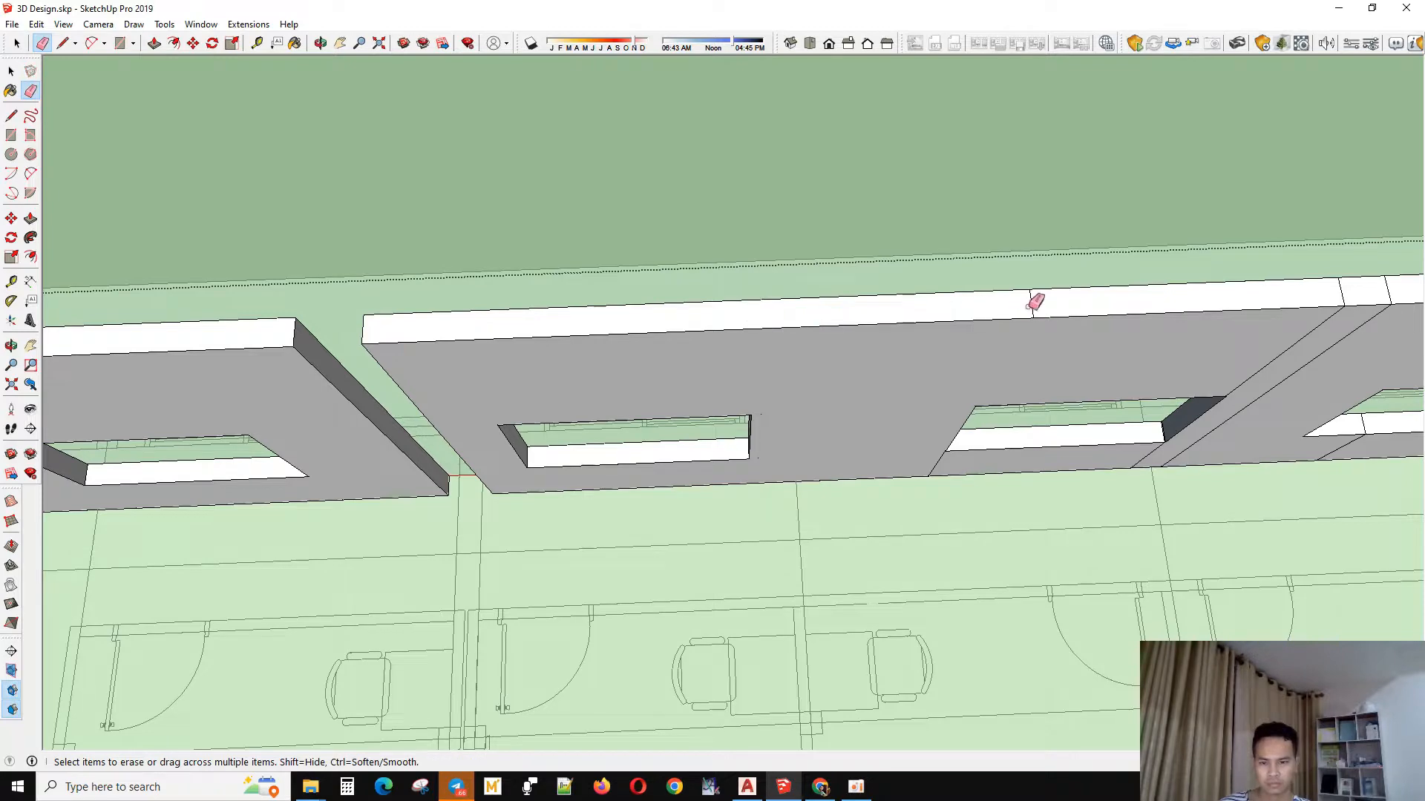
# - Erase the lines below and beside the second window past the gap and the adjacent dividing lines on the top face
pyautogui.scroll(-3, 516, 421)
pyautogui.moveTo(1109, 431); pyautogui.dragTo(1059, 319, button='middle')
pyautogui.moveTo(1054, 308); pyautogui.dragTo(1006, 297)
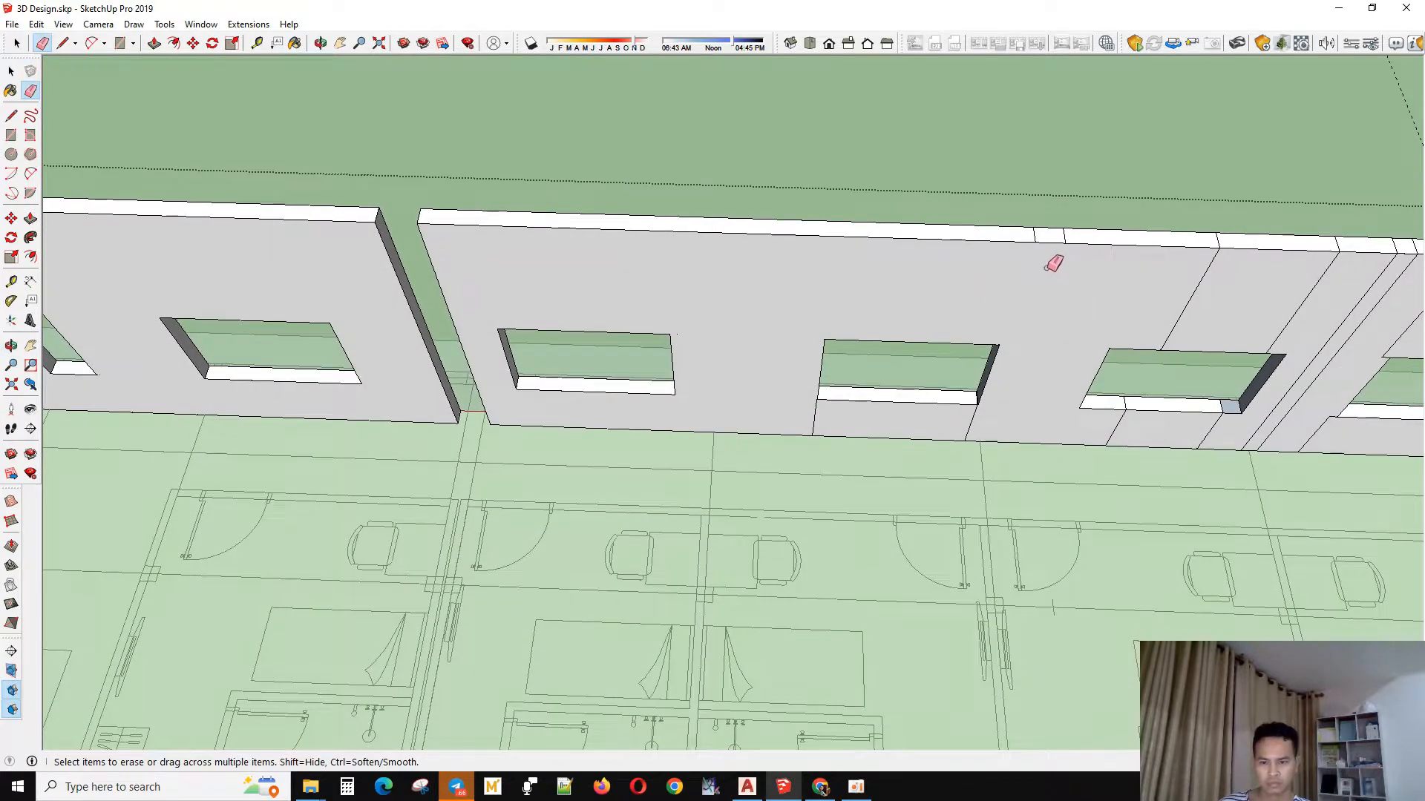
pyautogui.scroll(2, 1047, 269)
pyautogui.moveTo(1074, 226); pyautogui.dragTo(1018, 223)
# - Erase the inner-face panel edges around the third window past the gap and the column lines up to the fourth window
pyautogui.moveTo(979, 416); pyautogui.dragTo(919, 484)
pyautogui.scroll(-3, 768, 457)
pyautogui.scroll(3, 983, 487)
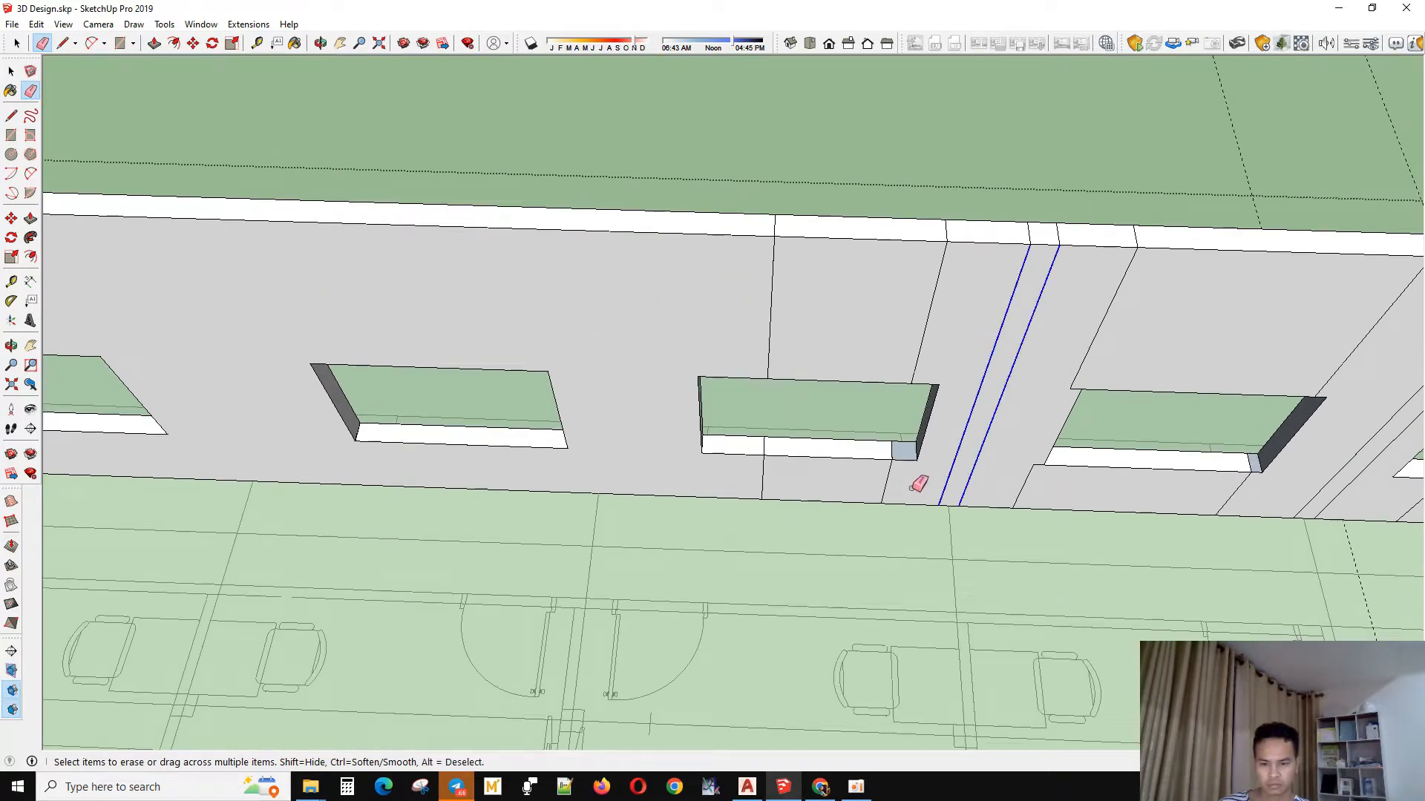
pyautogui.moveTo(738, 477); pyautogui.dragTo(734, 478)
pyautogui.scroll(-3, 1040, 420)
pyautogui.moveTo(1062, 356)
pyautogui.mouseDown()
pyautogui.moveTo(884, 359)
pyautogui.moveTo(909, 403)
pyautogui.mouseUp()
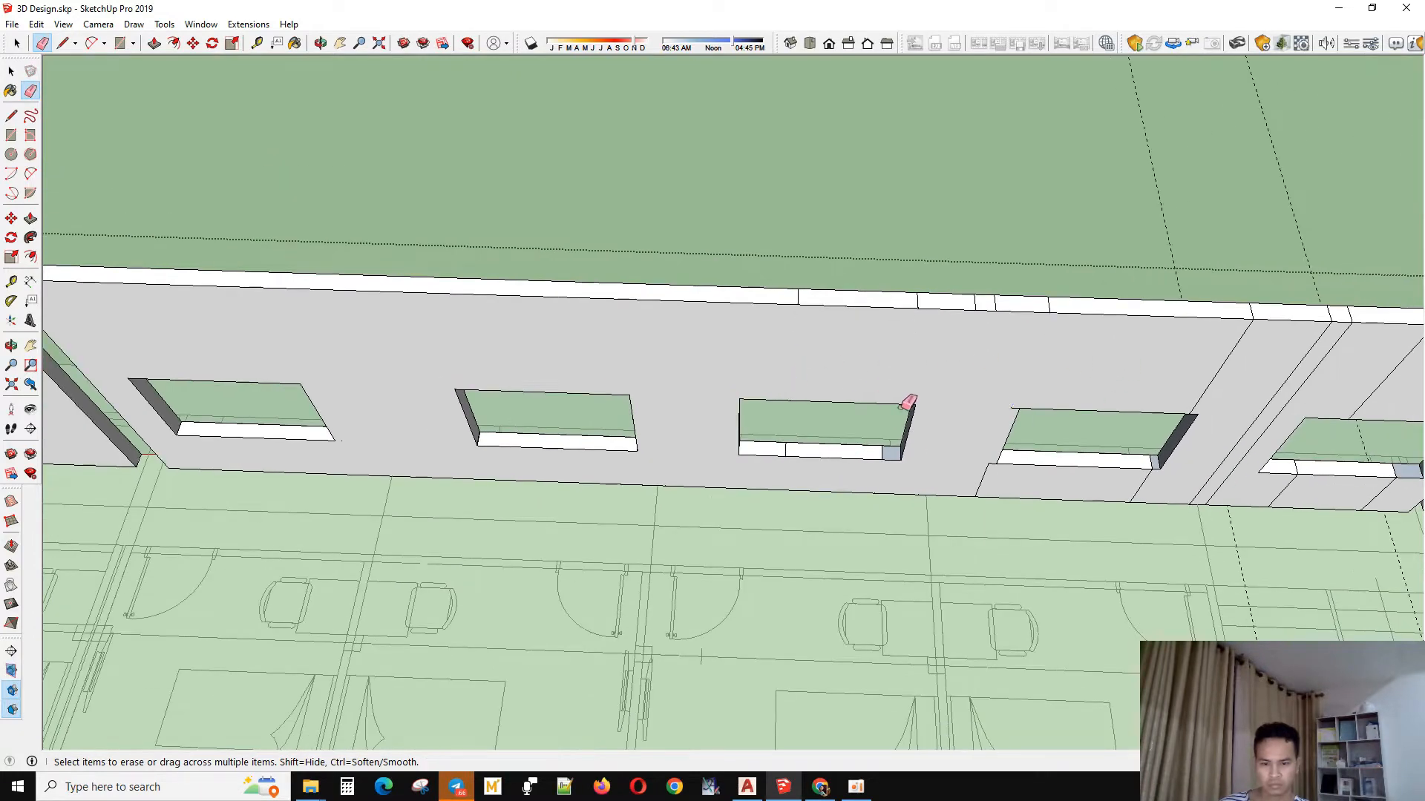
pyautogui.scroll(3, 880, 462)
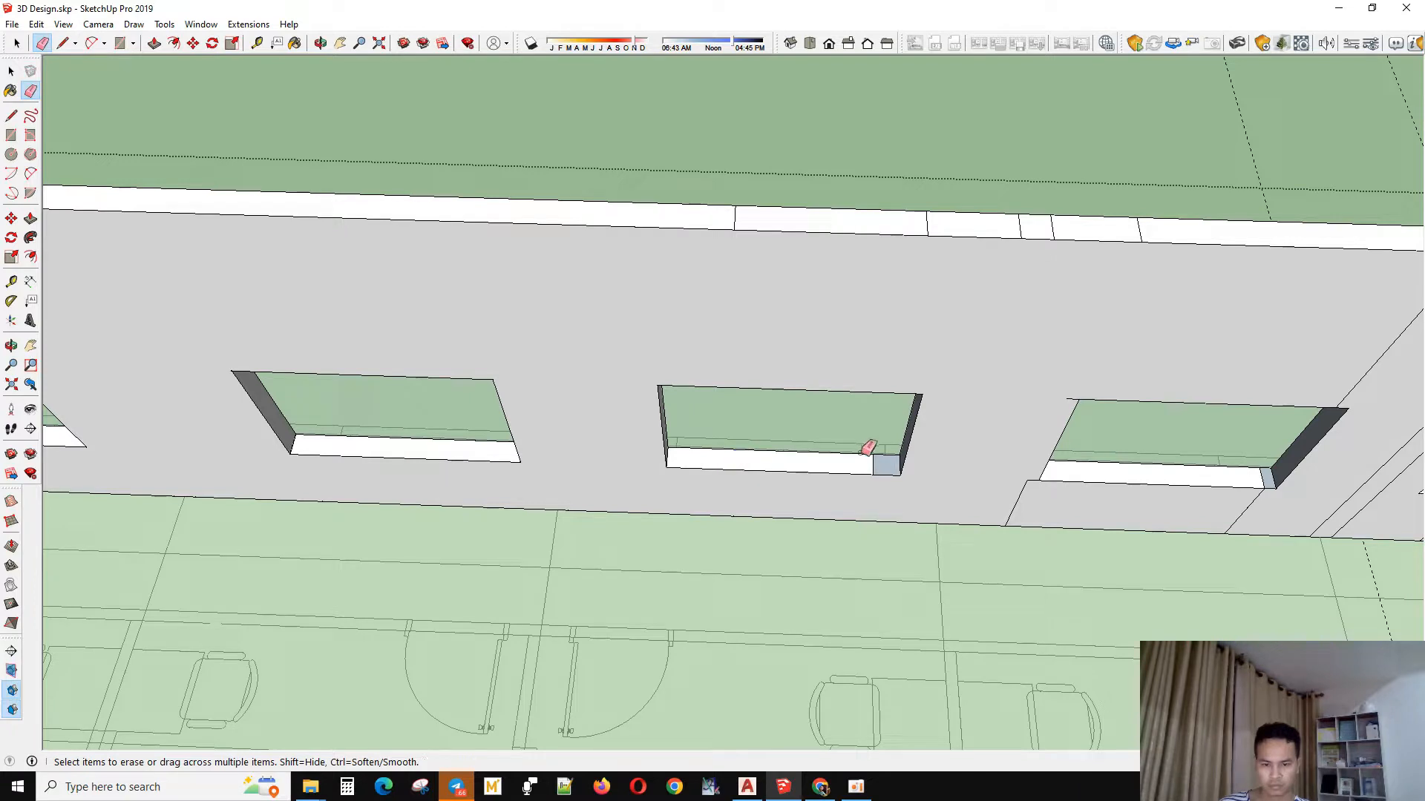
# - Erase the leftover sill edge in the fourth window past the gap and the dividing lines on the top face above it
pyautogui.moveTo(872, 464); pyautogui.dragTo(831, 469)
pyautogui.scroll(-3, 831, 469)
pyautogui.scroll(2, 978, 319)
pyautogui.moveTo(1015, 342); pyautogui.dragTo(941, 344)
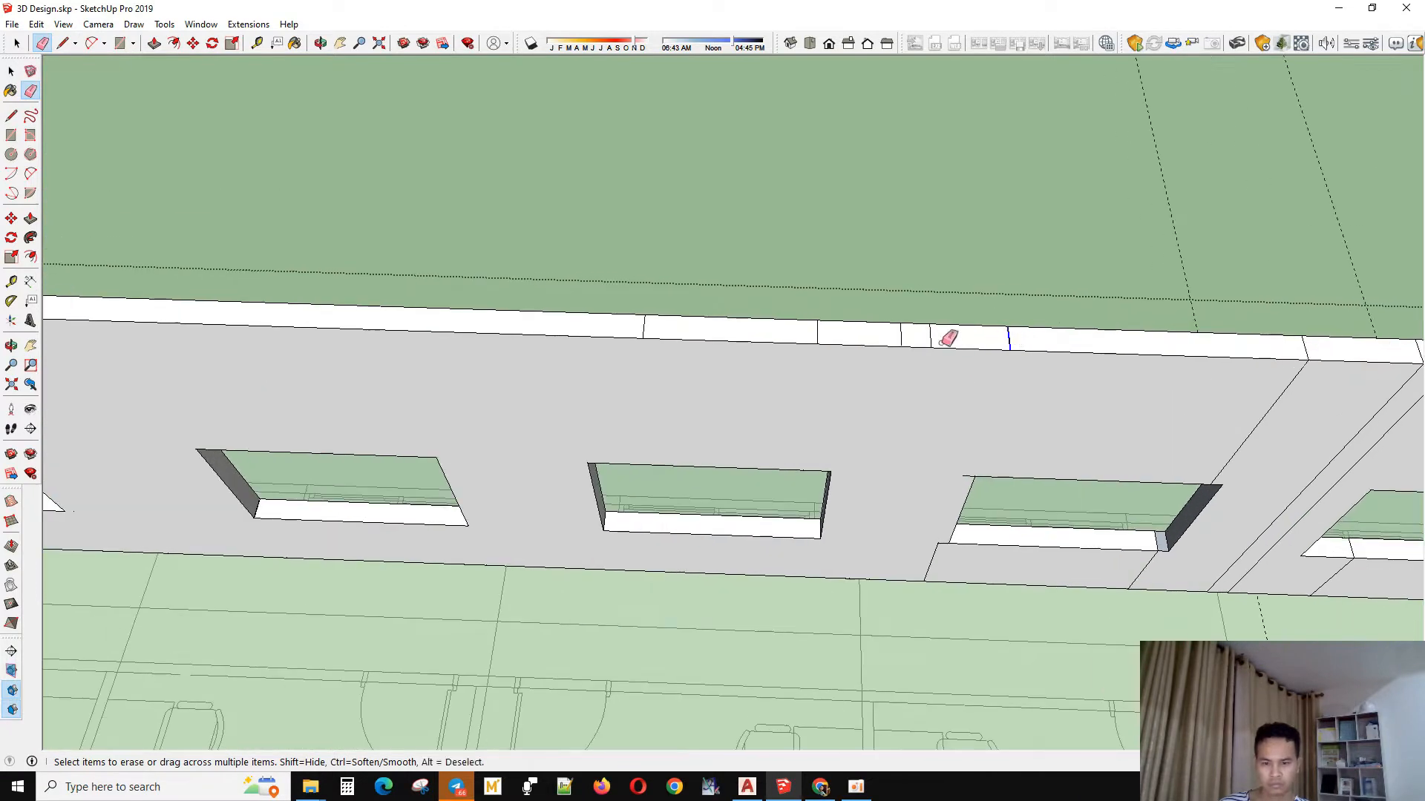
pyautogui.moveTo(820, 341); pyautogui.dragTo(631, 328)
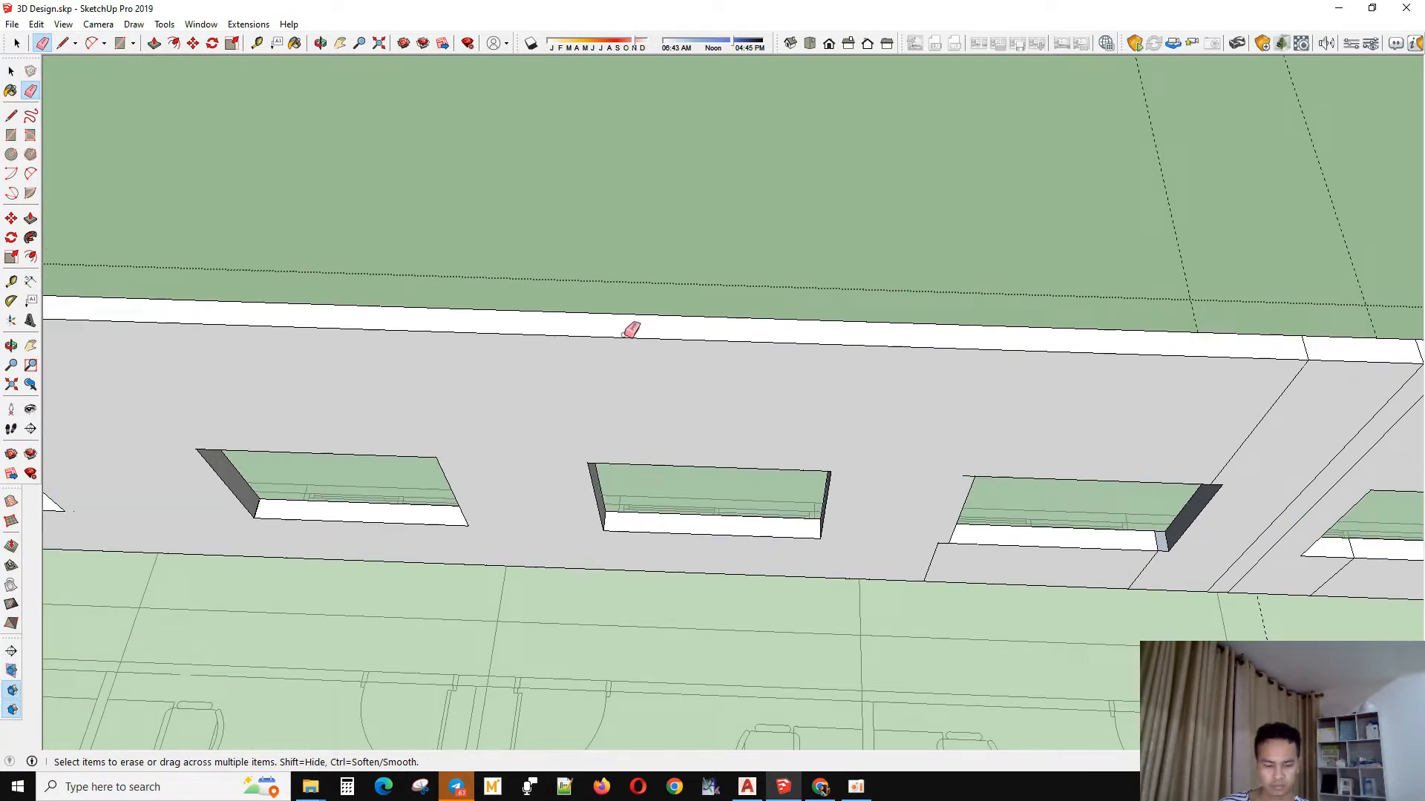
# - Erase the inner-face panel edges around the next window and the column lines beside it
pyautogui.moveTo(1018, 332); pyautogui.dragTo(580, 331)
pyautogui.scroll(4, 783, 491)
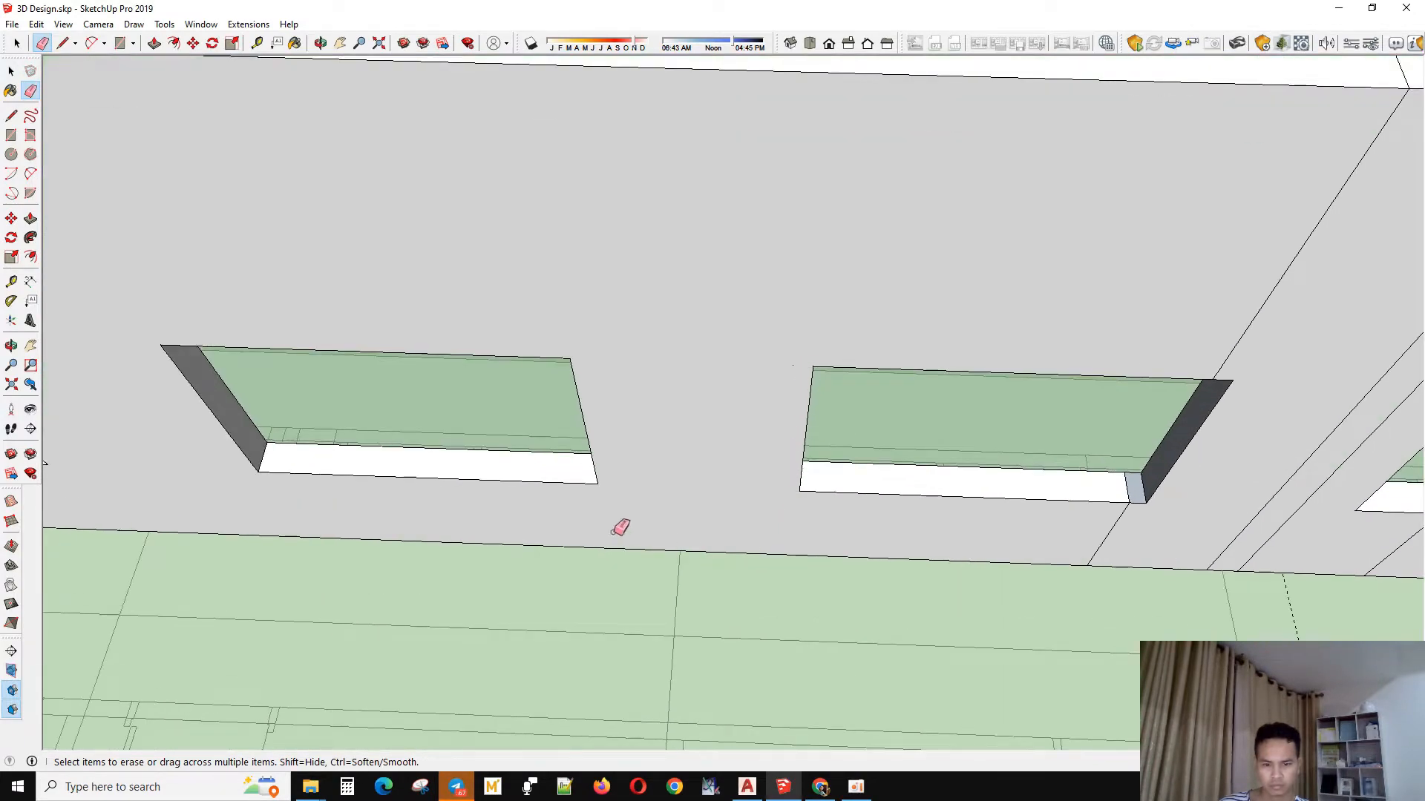
pyautogui.scroll(-3, 620, 527)
pyautogui.moveTo(821, 502); pyautogui.dragTo(820, 357, button='middle')
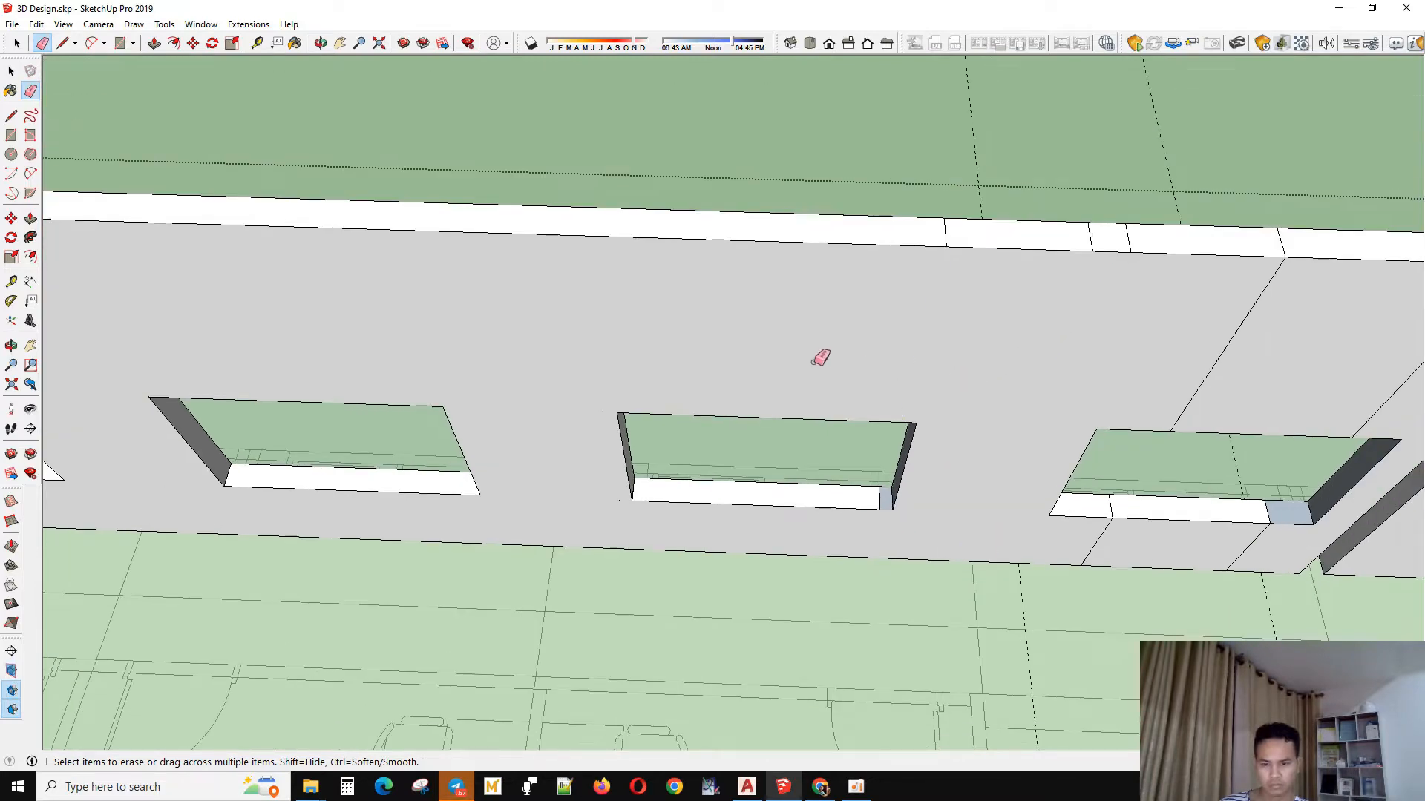
# - Erase the sill edges, panel edges and column lines around the last inner-face window before the narrow gap near the wall's end
pyautogui.scroll(2, 890, 508)
pyautogui.scroll(-4, 789, 482)
pyautogui.scroll(3, 999, 555)
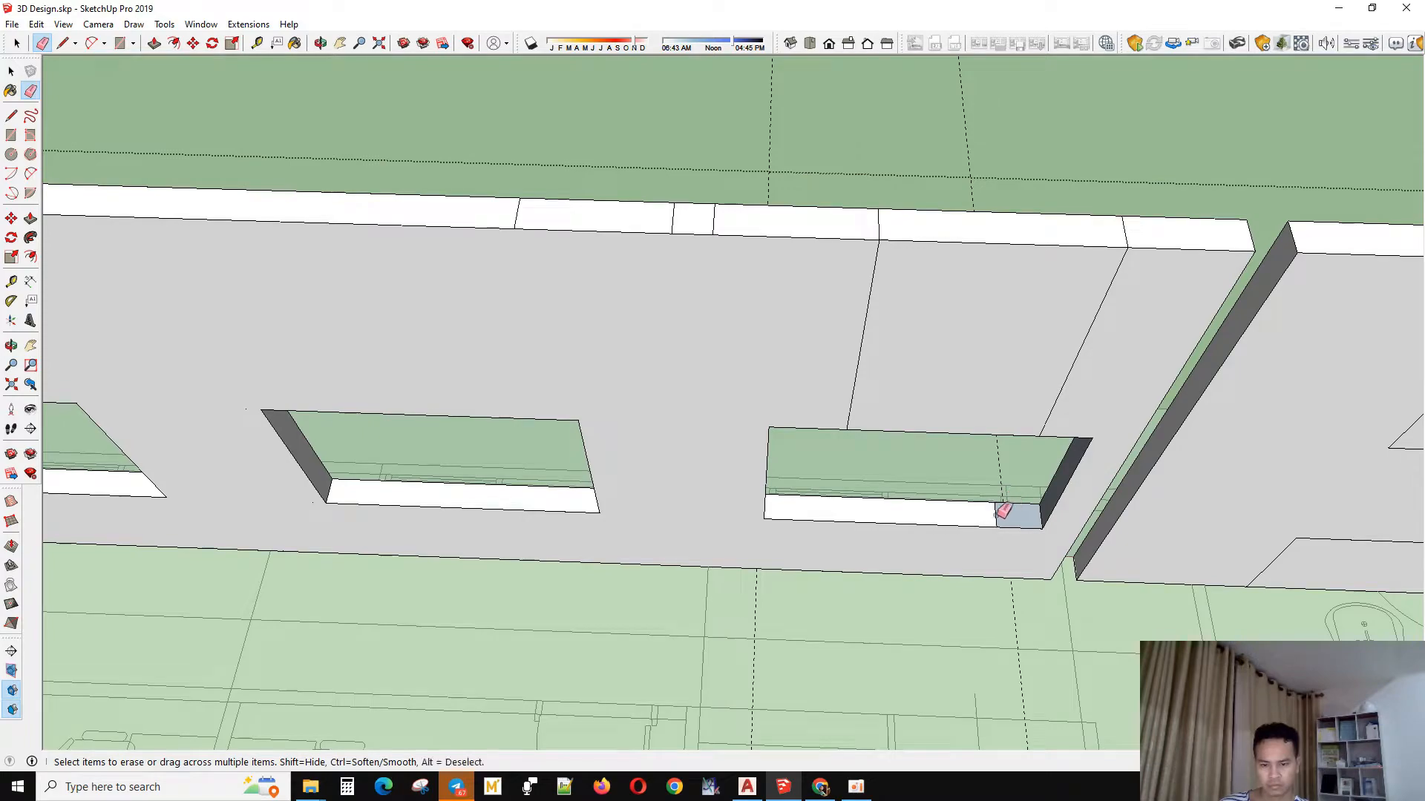
pyautogui.scroll(-5, 1073, 380)
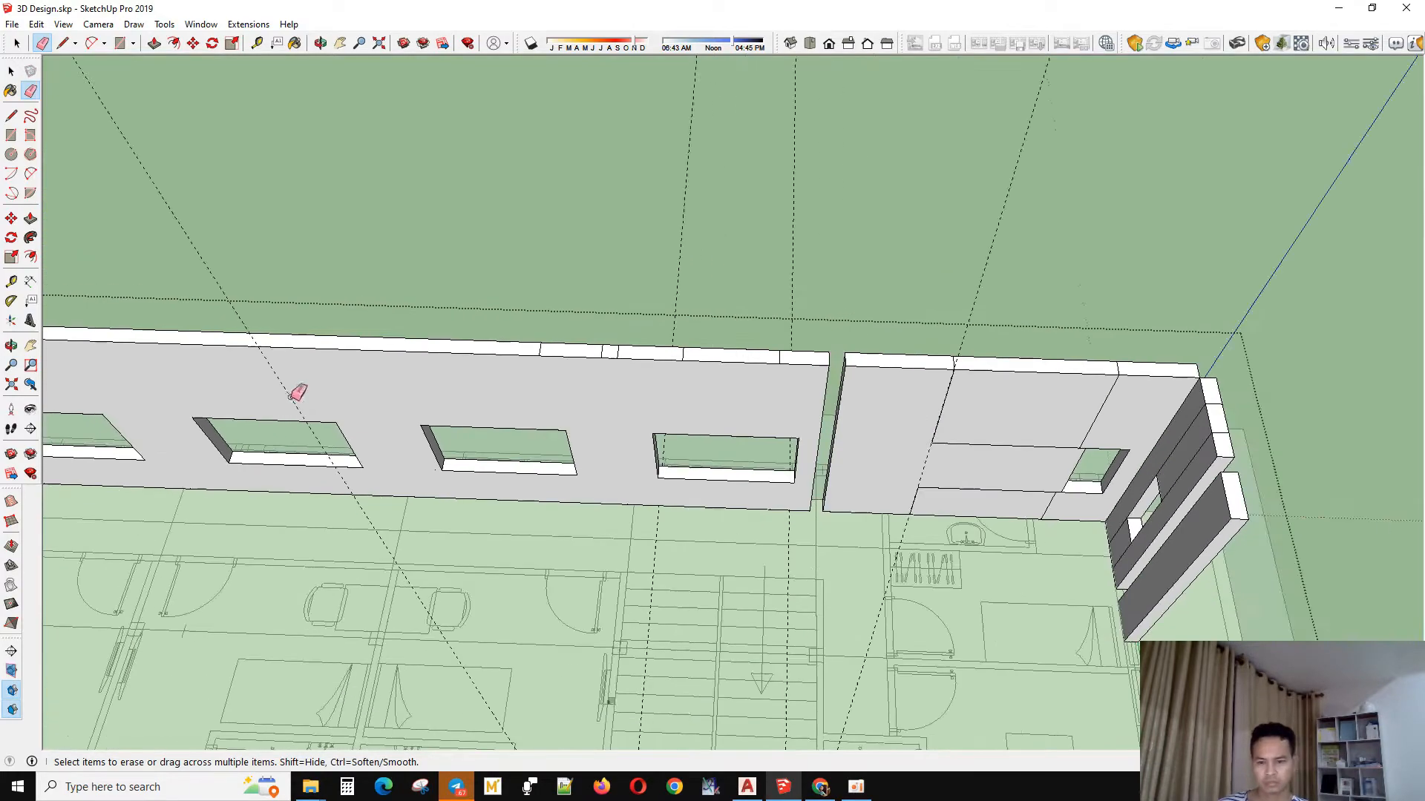
# - Erase the inner-face panel edges around the small window in the end wall section, undoing an erase that removes its opening faces
pyautogui.scroll(3, 998, 523)
pyautogui.scroll(-4, 997, 523)
pyautogui.moveTo(578, 404); pyautogui.dragTo(893, 302, button='middle')
pyautogui.scroll(3, 912, 414)
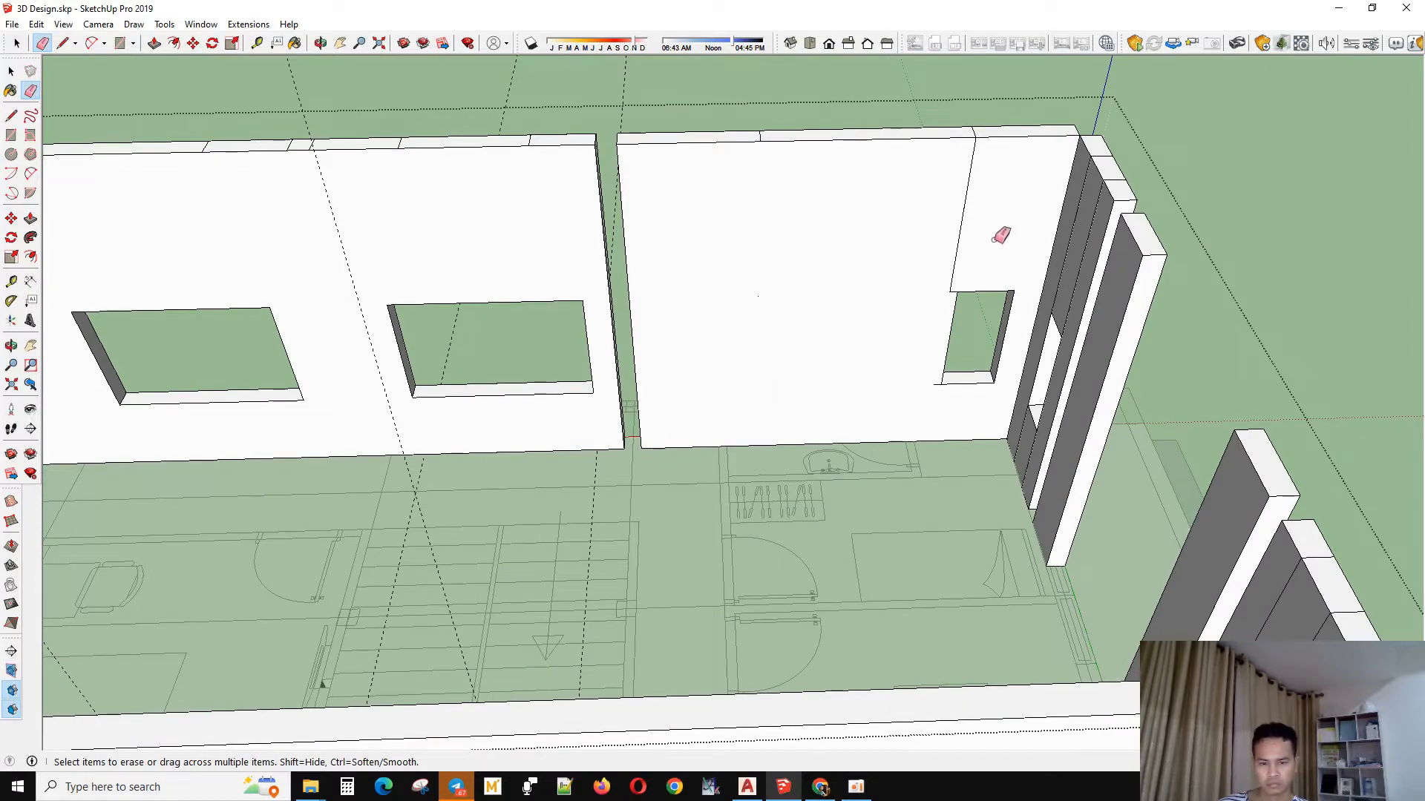
pyautogui.scroll(3, 970, 324)
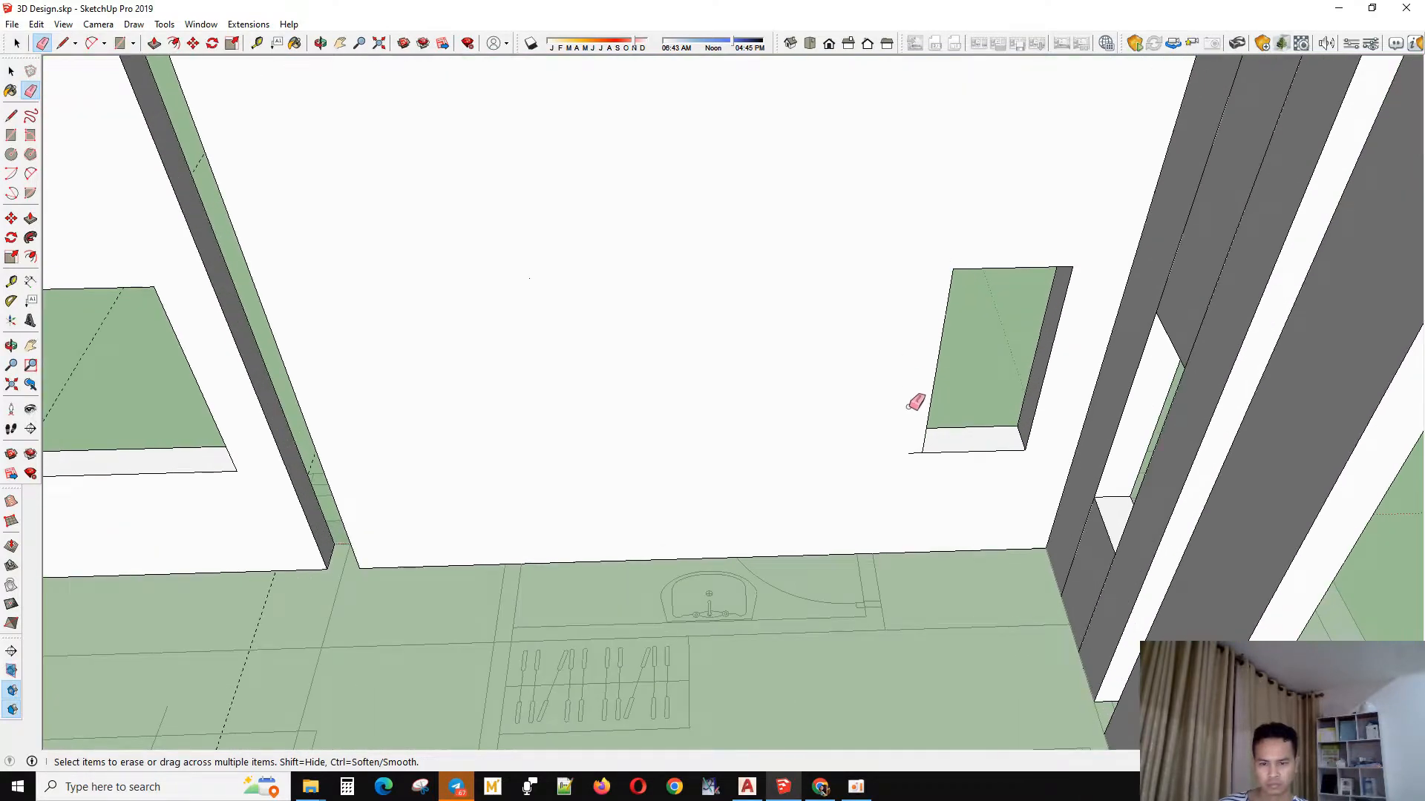
pyautogui.moveTo(924, 462); pyautogui.dragTo(953, 509)
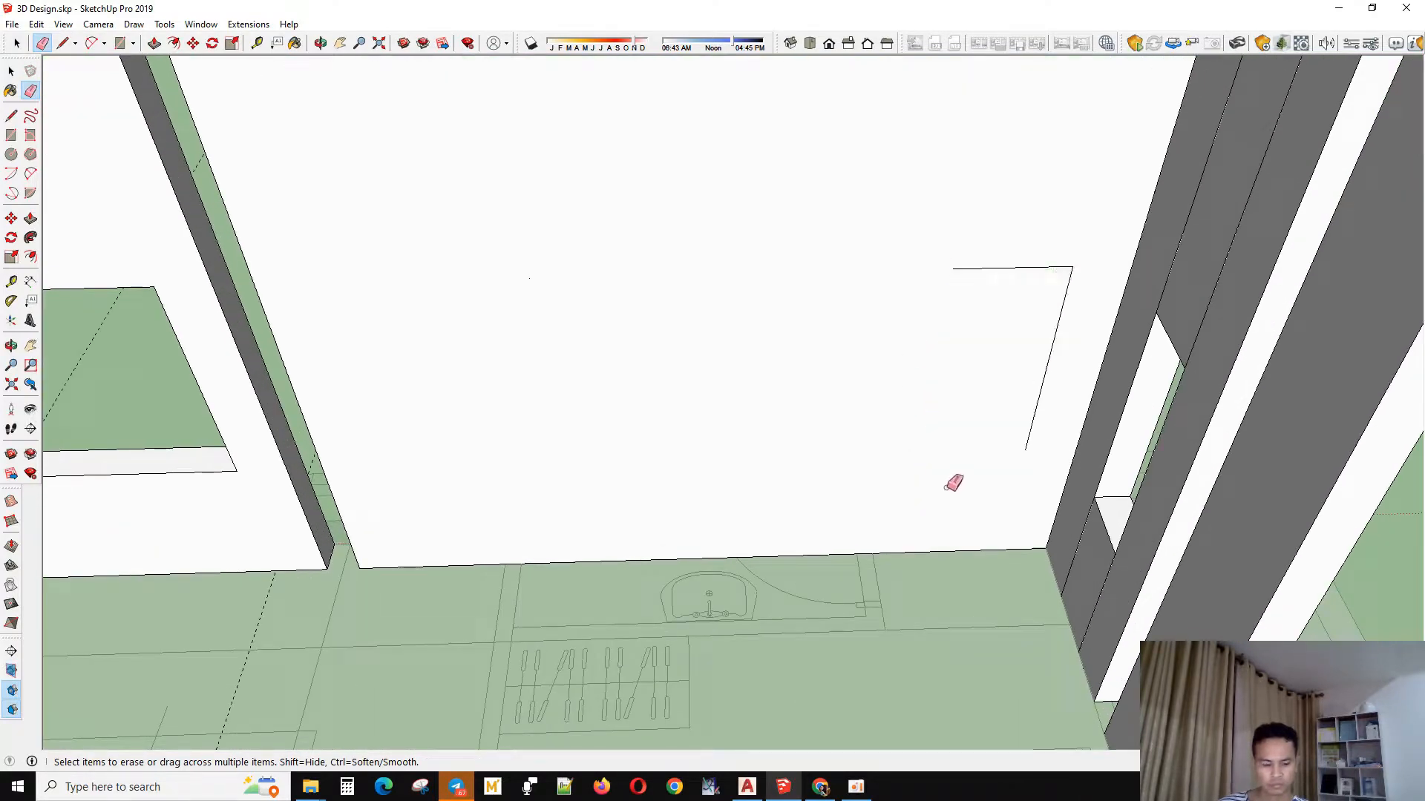
pyautogui.scroll(-3, 939, 484)
pyautogui.scroll(3, 915, 439)
pyautogui.scroll(-5, 986, 497)
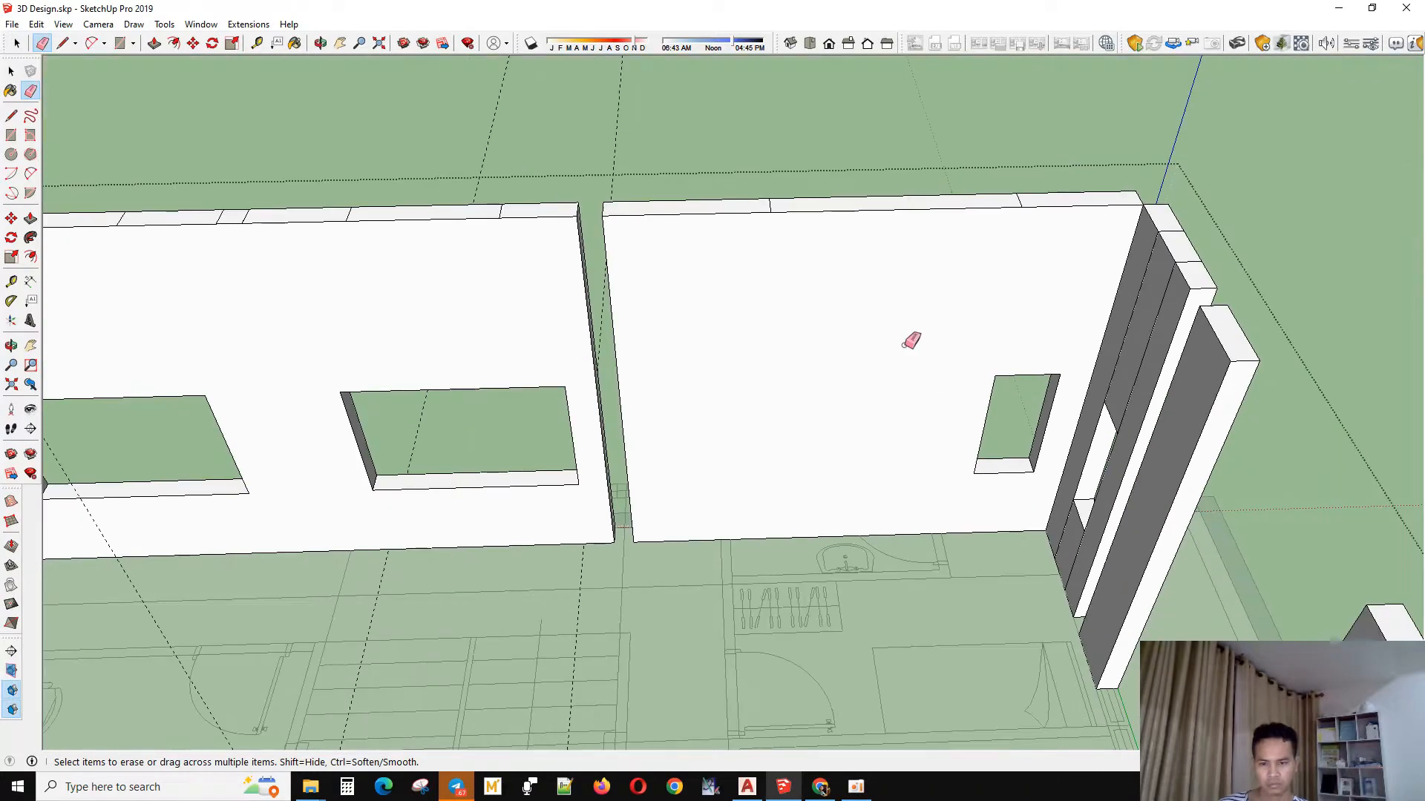
# - Erase the dividing lines on the top face of the end wall section and of the neighbouring wall across the gap
pyautogui.scroll(3, 911, 340)
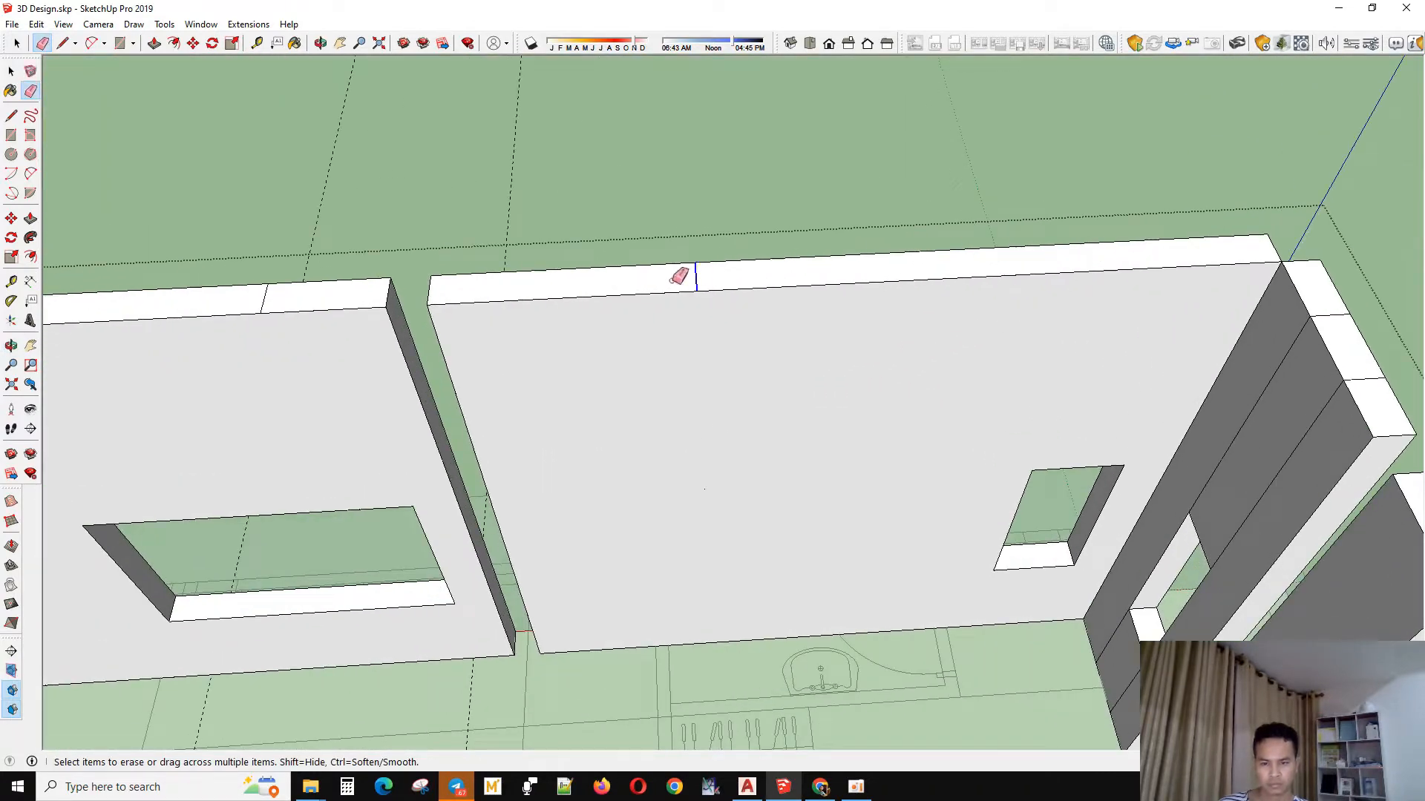
pyautogui.scroll(-3, 679, 276)
pyautogui.scroll(3, 699, 301)
pyautogui.scroll(-3, 1076, 319)
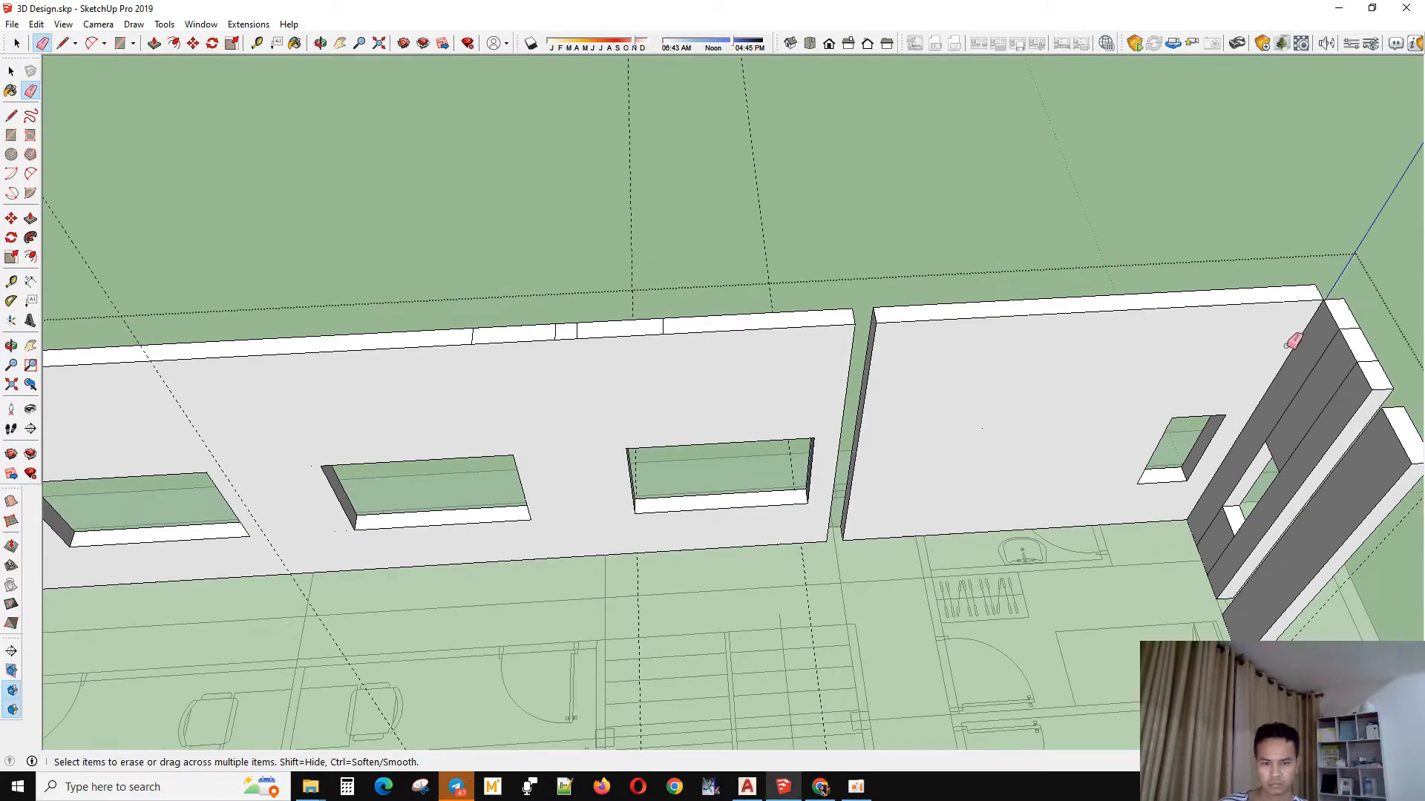
pyautogui.scroll(2, 662, 324)
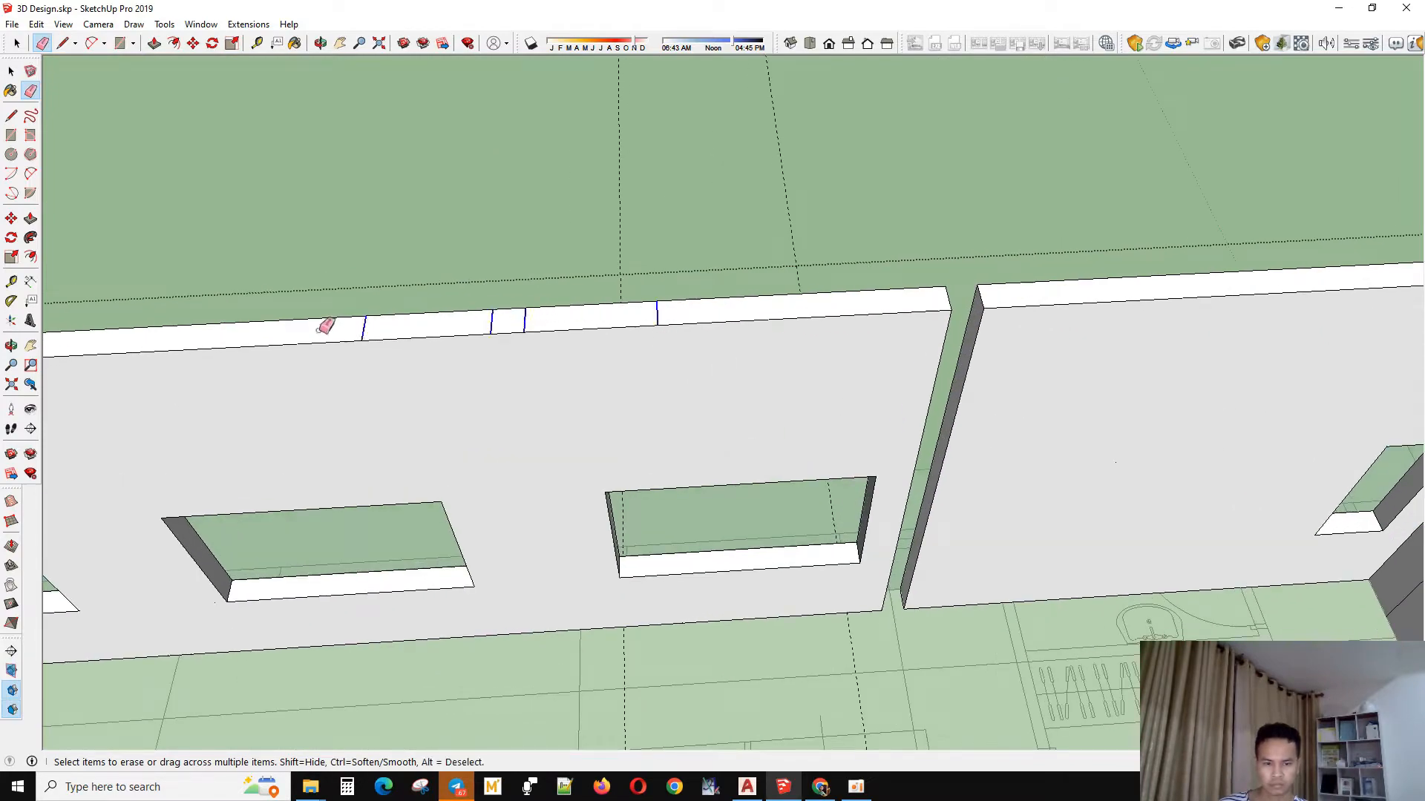
pyautogui.scroll(-3, 865, 334)
# - Push/Pull the wall's end face across the narrow gap to meet the neighbouring wall, working from the outer side
pyautogui.moveTo(865, 334); pyautogui.dragTo(1215, 379, button='middle')
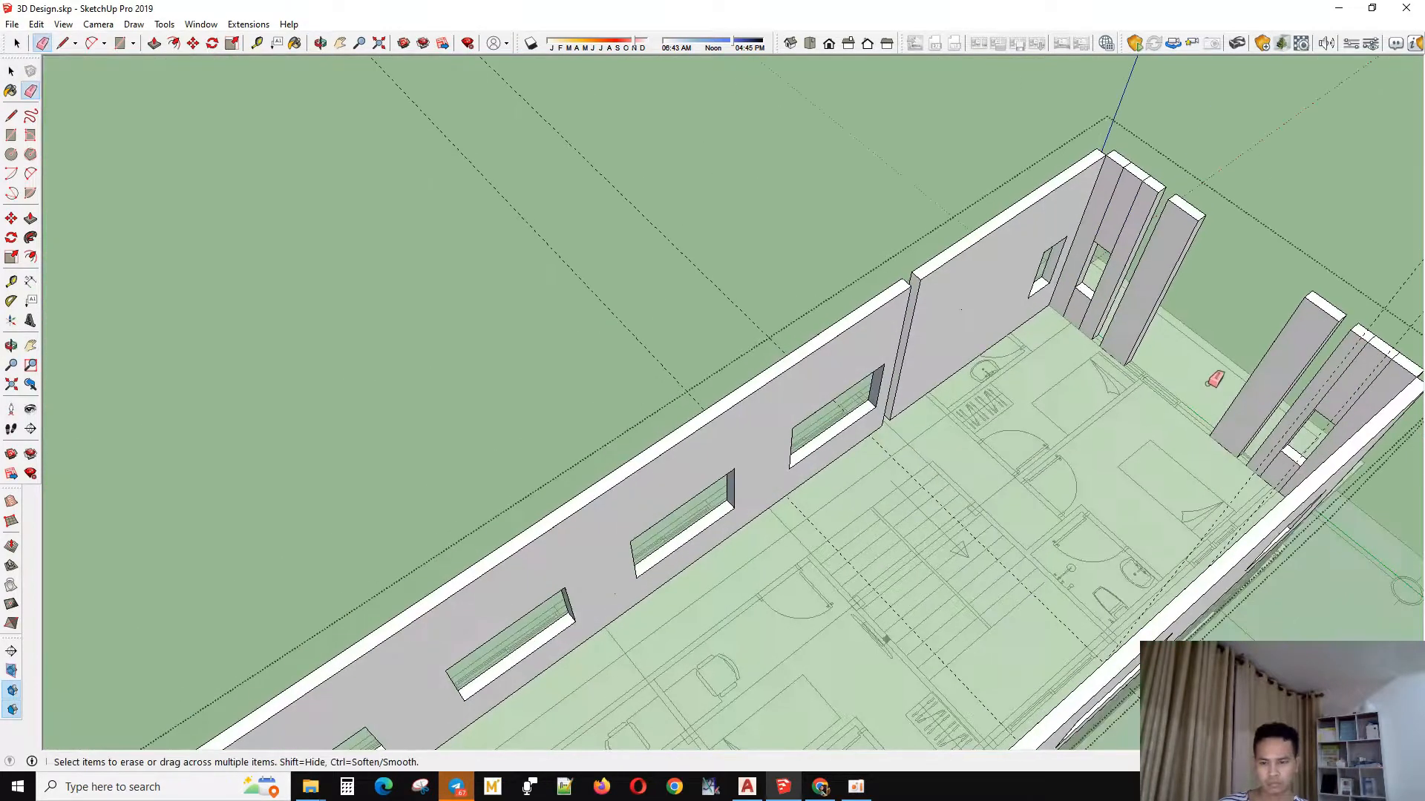
pyautogui.scroll(3, 1072, 184)
pyautogui.scroll(-3, 985, 403)
pyautogui.moveTo(986, 404)
pyautogui.mouseDown(button='middle')
pyautogui.moveTo(1069, 279)
pyautogui.moveTo(1273, 202)
pyautogui.moveTo(1262, 356)
pyautogui.moveTo(643, 341)
pyautogui.mouseUp(button='middle')
pyautogui.scroll(2, 1133, 376)
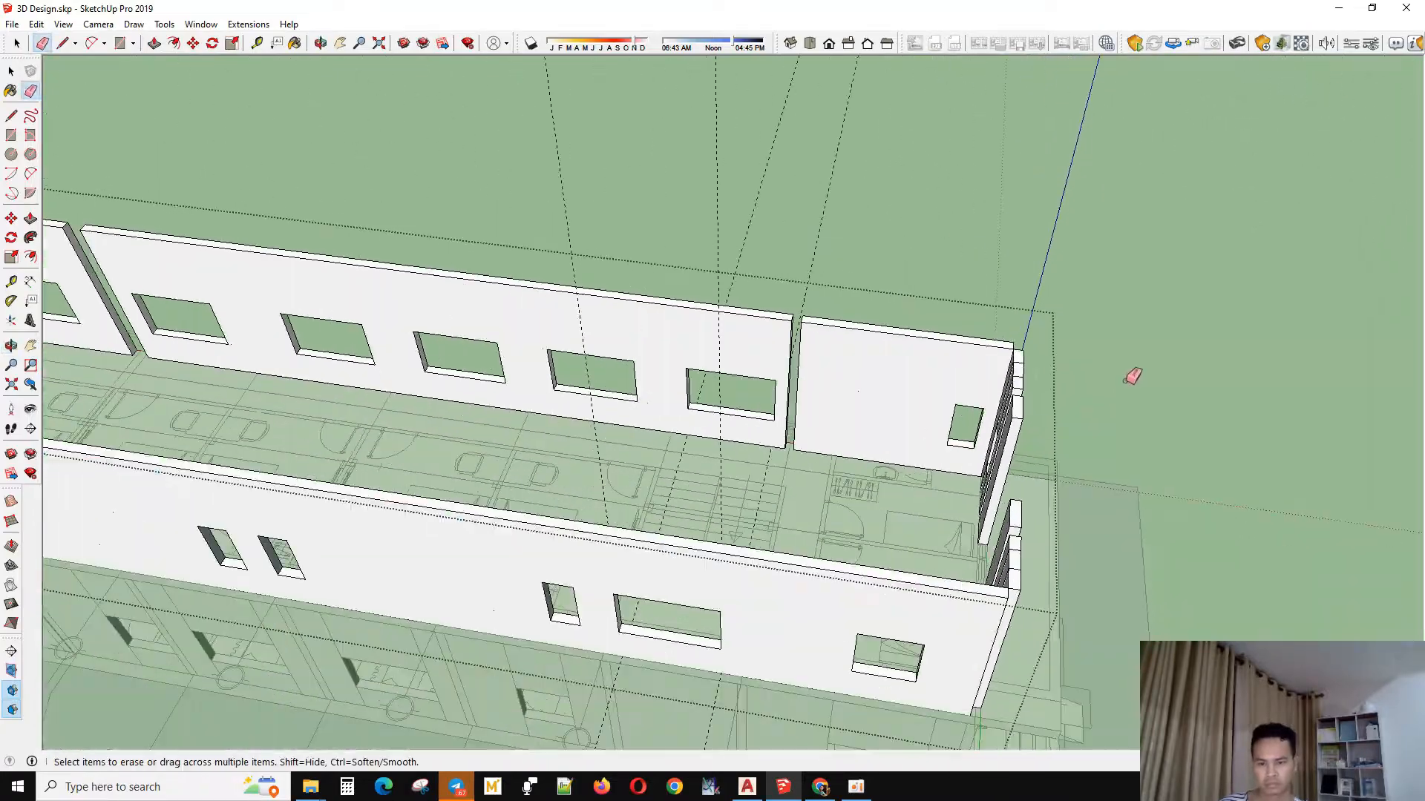
pyautogui.scroll(-3, 1133, 377)
pyautogui.moveTo(1134, 376)
pyautogui.mouseDown(button='middle')
pyautogui.moveTo(773, 386)
pyautogui.moveTo(582, 483)
pyautogui.moveTo(425, 498)
pyautogui.moveTo(499, 502)
pyautogui.mouseUp(button='middle')
pyautogui.scroll(4, 424, 498)
pyautogui.scroll(3, 490, 493)
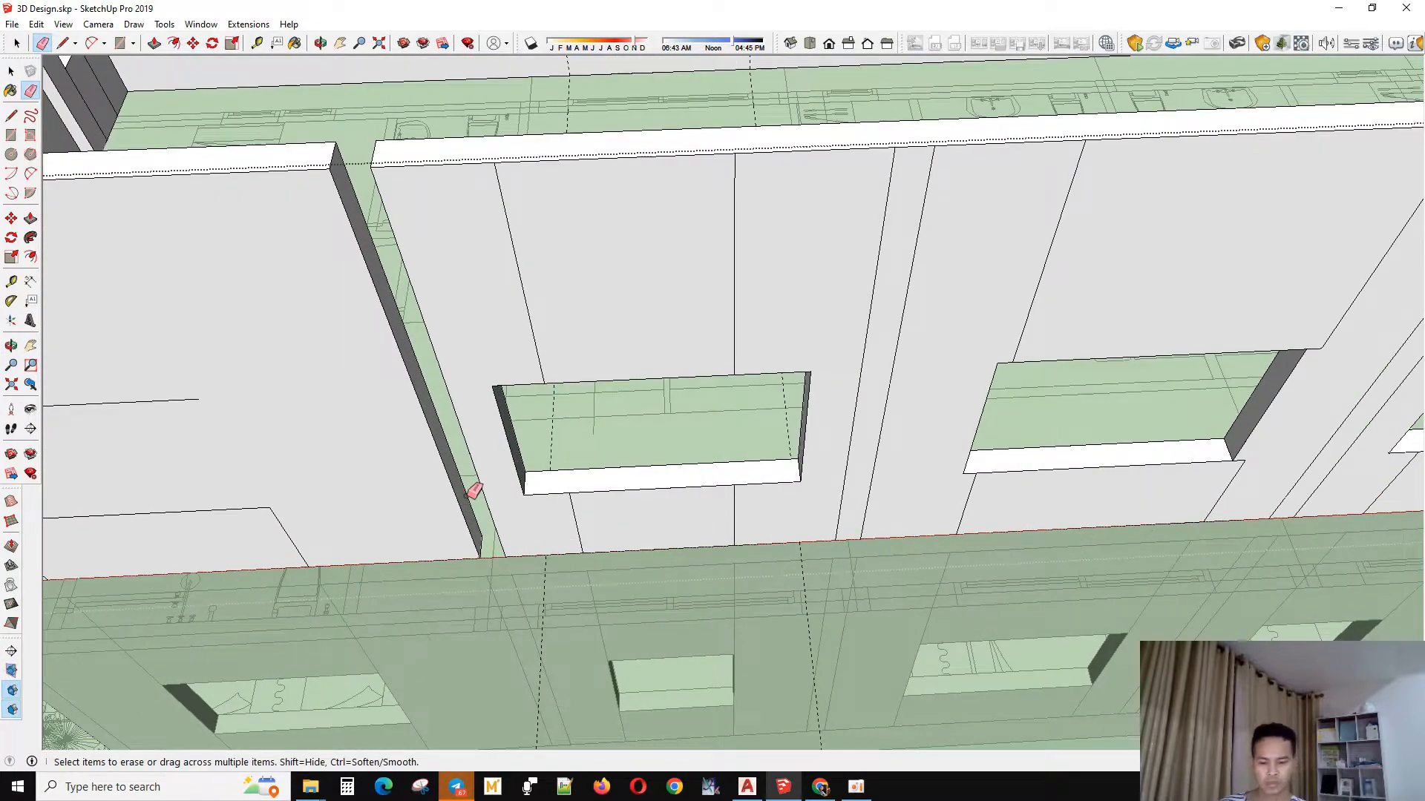
pyautogui.press('p')
pyautogui.moveTo(450, 480); pyautogui.dragTo(373, 187)
# - Erase the outer-face panel edges and seam lines around the small end window and the large window next to it
pyautogui.moveTo(474, 232); pyautogui.dragTo(896, 450, button='middle')
pyautogui.scroll(-3, 896, 450)
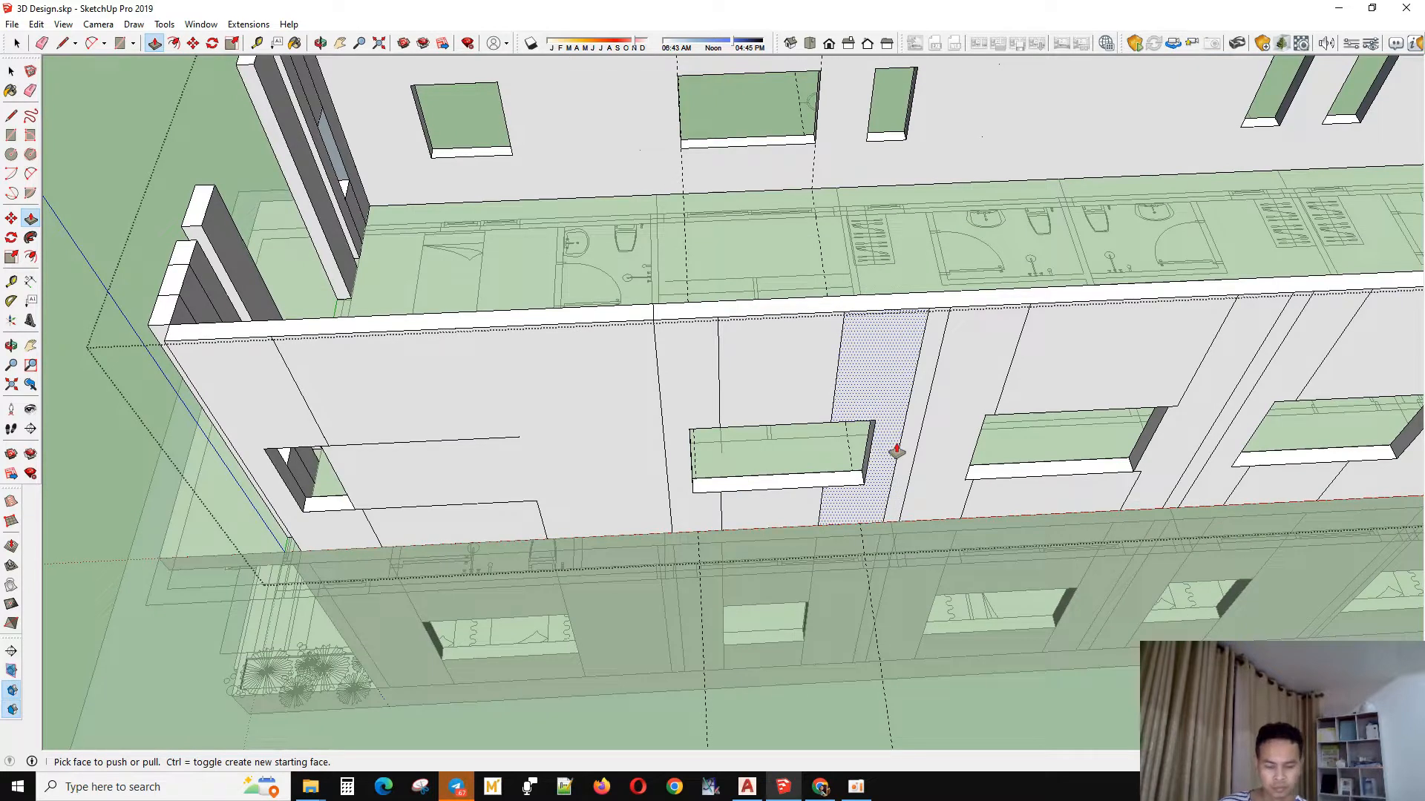
pyautogui.press('e')
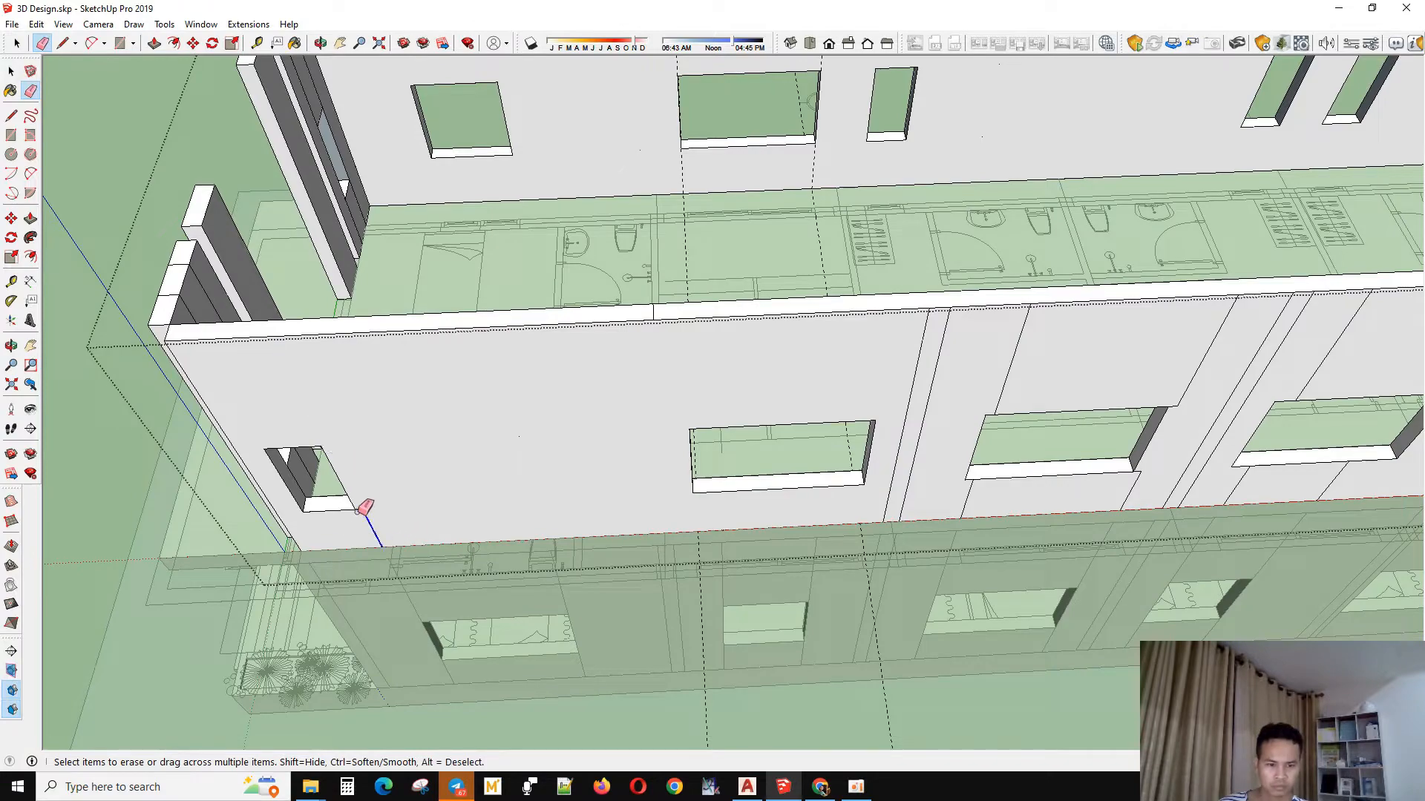
# - Erase the outer-face column lines and upper panel edges around the third and fourth windows and the lines below the third window
pyautogui.scroll(-3, 412, 458)
pyautogui.moveTo(412, 458); pyautogui.dragTo(614, 322, button='middle')
pyautogui.scroll(4, 932, 275)
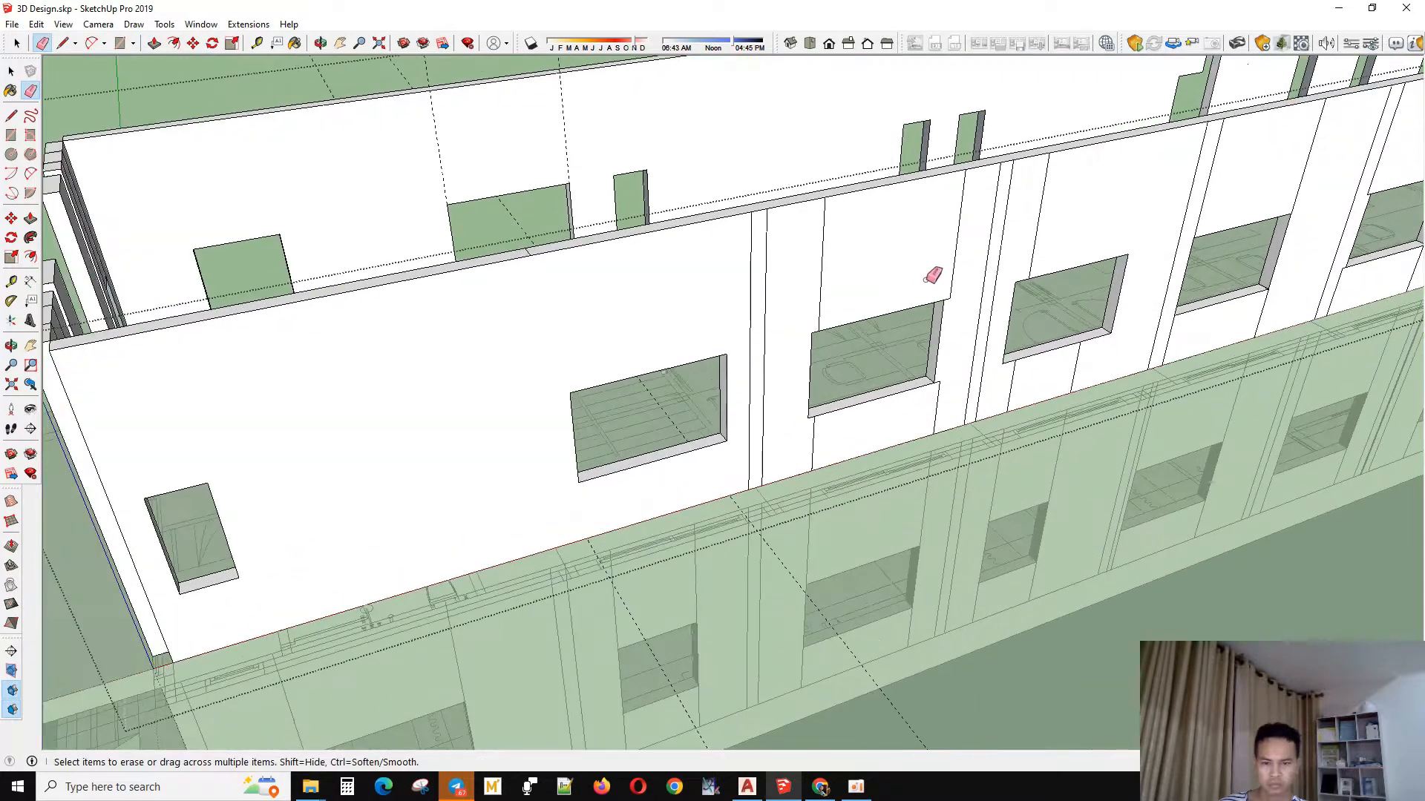
pyautogui.moveTo(1057, 205); pyautogui.dragTo(742, 265)
pyautogui.scroll(2, 912, 429)
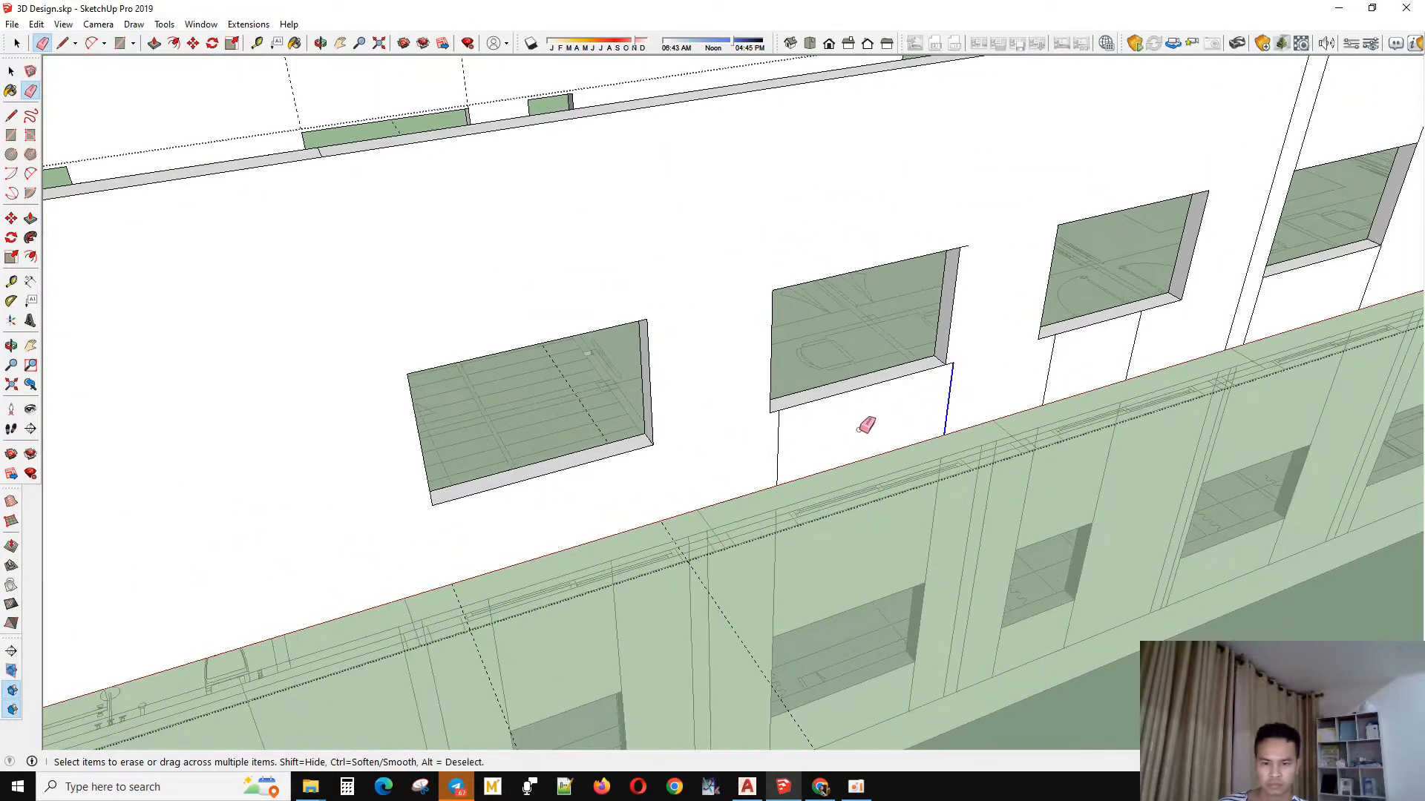
pyautogui.scroll(2, 1000, 357)
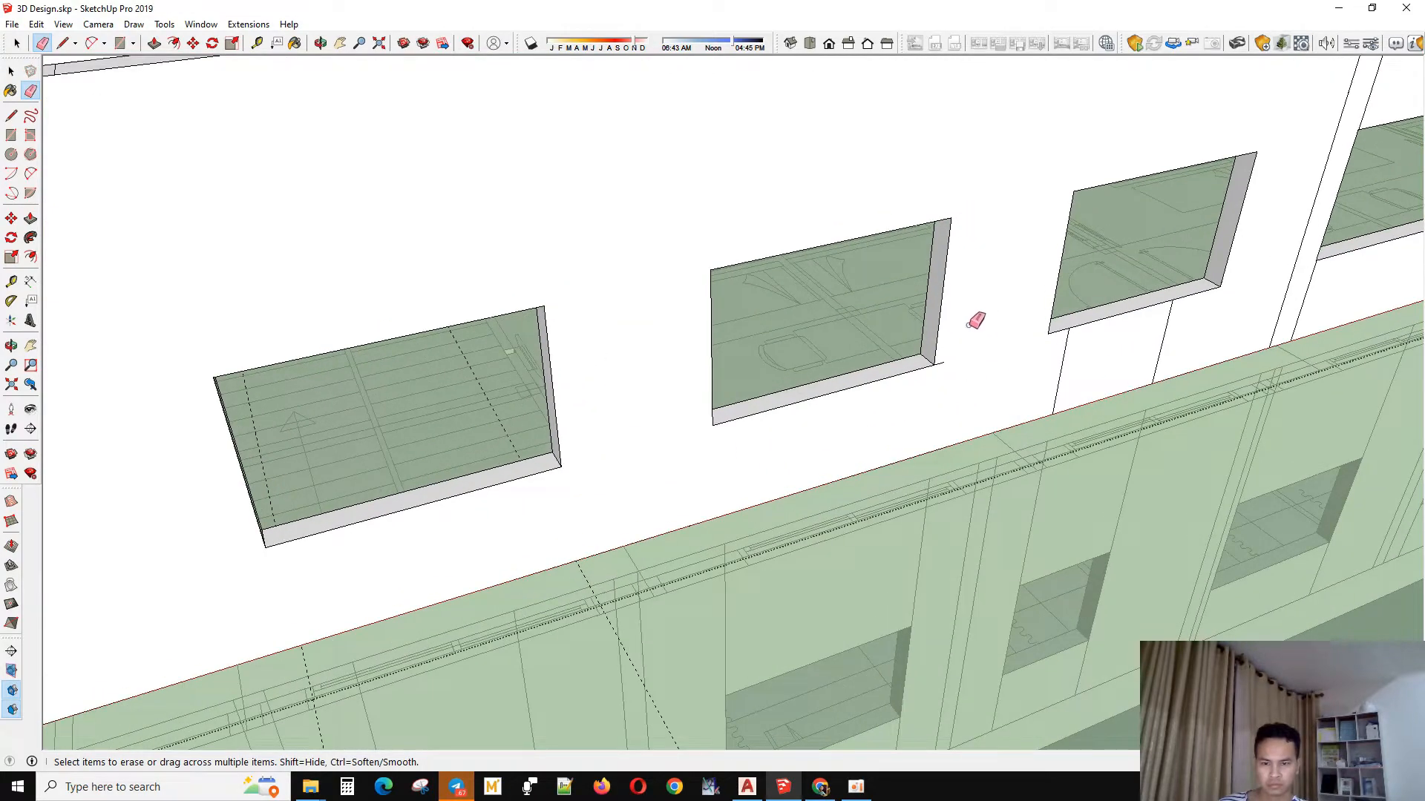
# - Erase the lines below the fourth outer-face window and the column lines and lower panel edges beside the fifth window
pyautogui.scroll(-3, 949, 356)
pyautogui.moveTo(950, 357)
pyautogui.mouseDown(button='middle')
pyautogui.moveTo(477, 509)
pyautogui.moveTo(931, 378)
pyautogui.mouseUp(button='middle')
pyautogui.scroll(3, 931, 378)
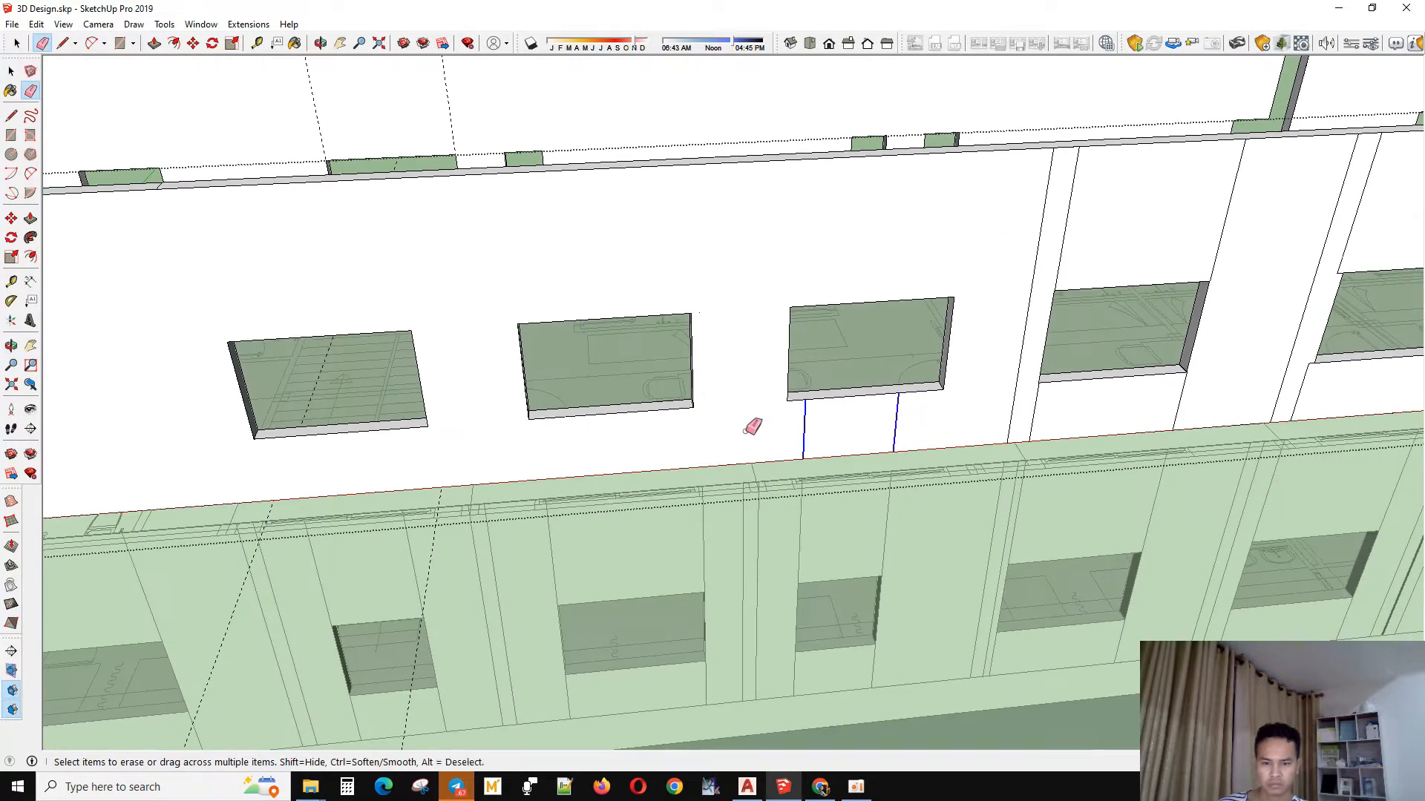
pyautogui.moveTo(745, 431); pyautogui.dragTo(482, 482)
pyautogui.scroll(-3, 482, 482)
pyautogui.scroll(3, 1136, 416)
pyautogui.moveTo(723, 443); pyautogui.dragTo(874, 342)
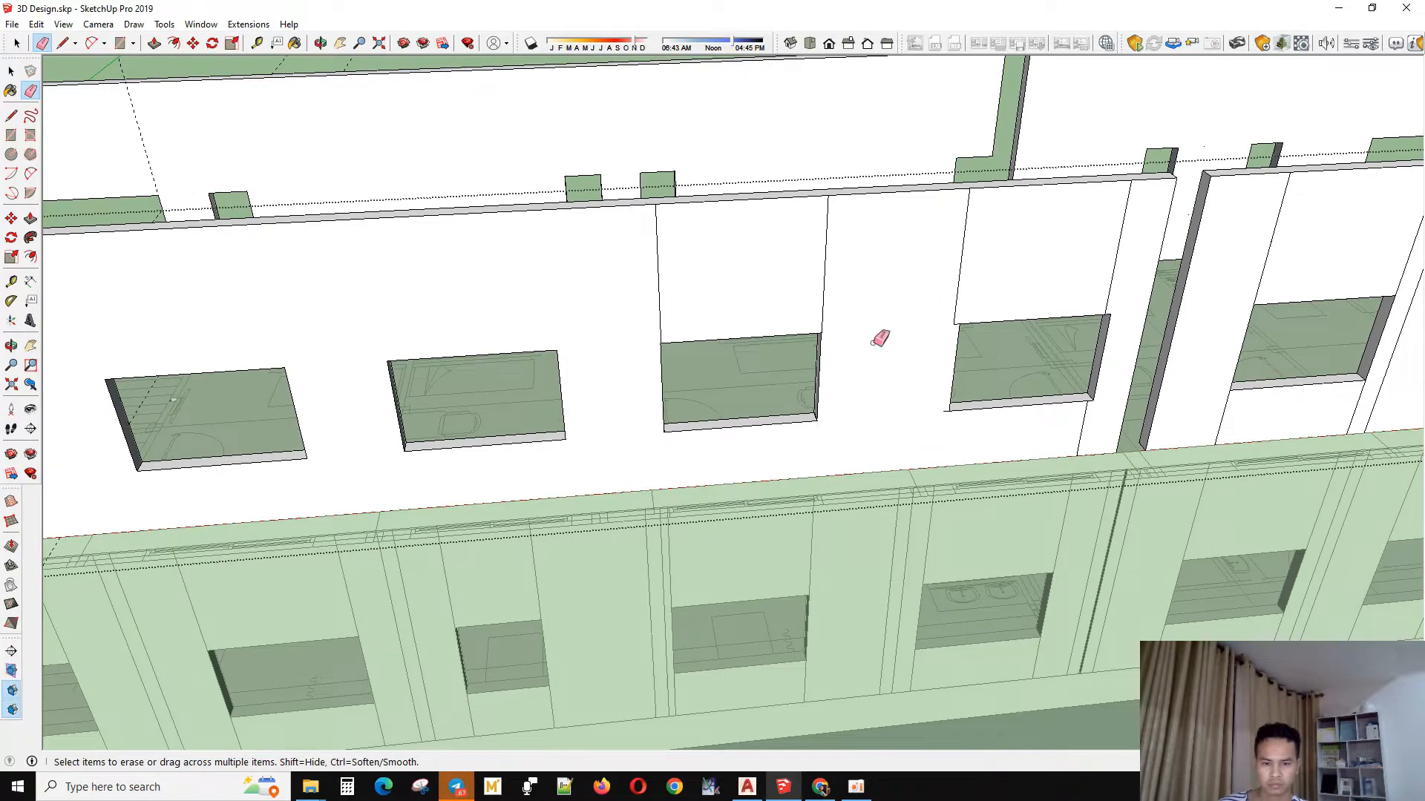
# - Erase the panel edges above the fifth outer-face window and all leftover lines around the sixth window beside the wall gap
pyautogui.scroll(3, 976, 385)
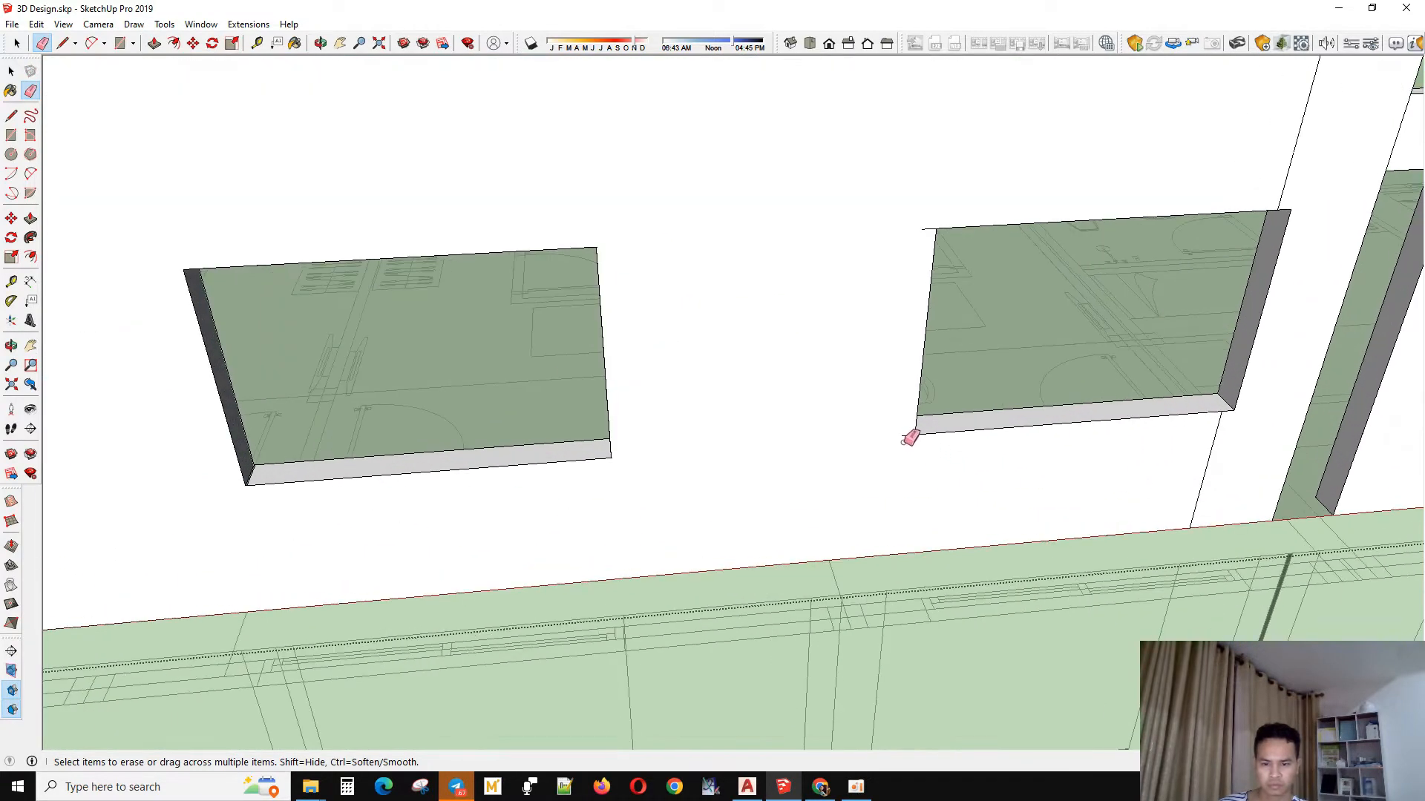
pyautogui.scroll(-3, 630, 448)
pyautogui.scroll(2, 938, 479)
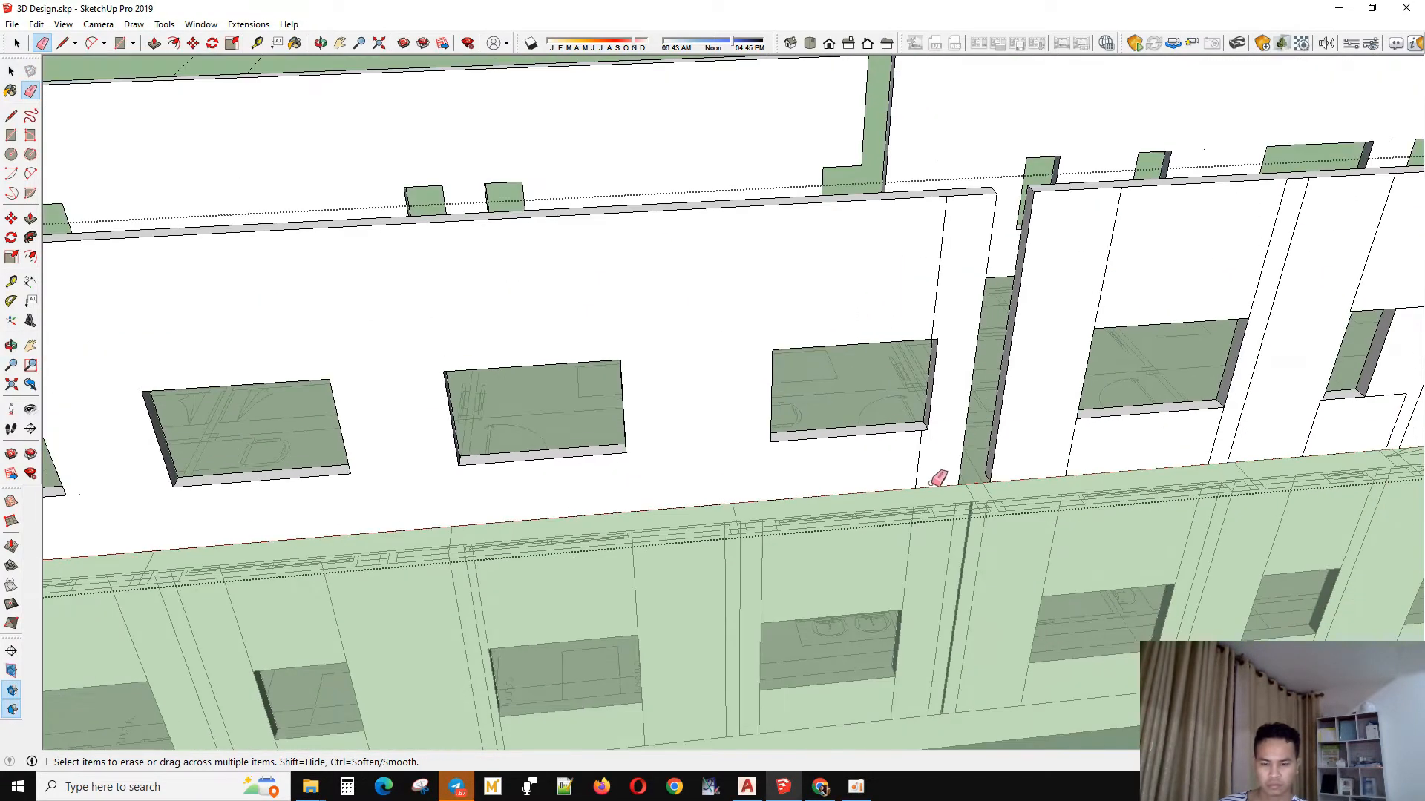
pyautogui.scroll(-3, 470, 477)
pyautogui.scroll(3, 643, 449)
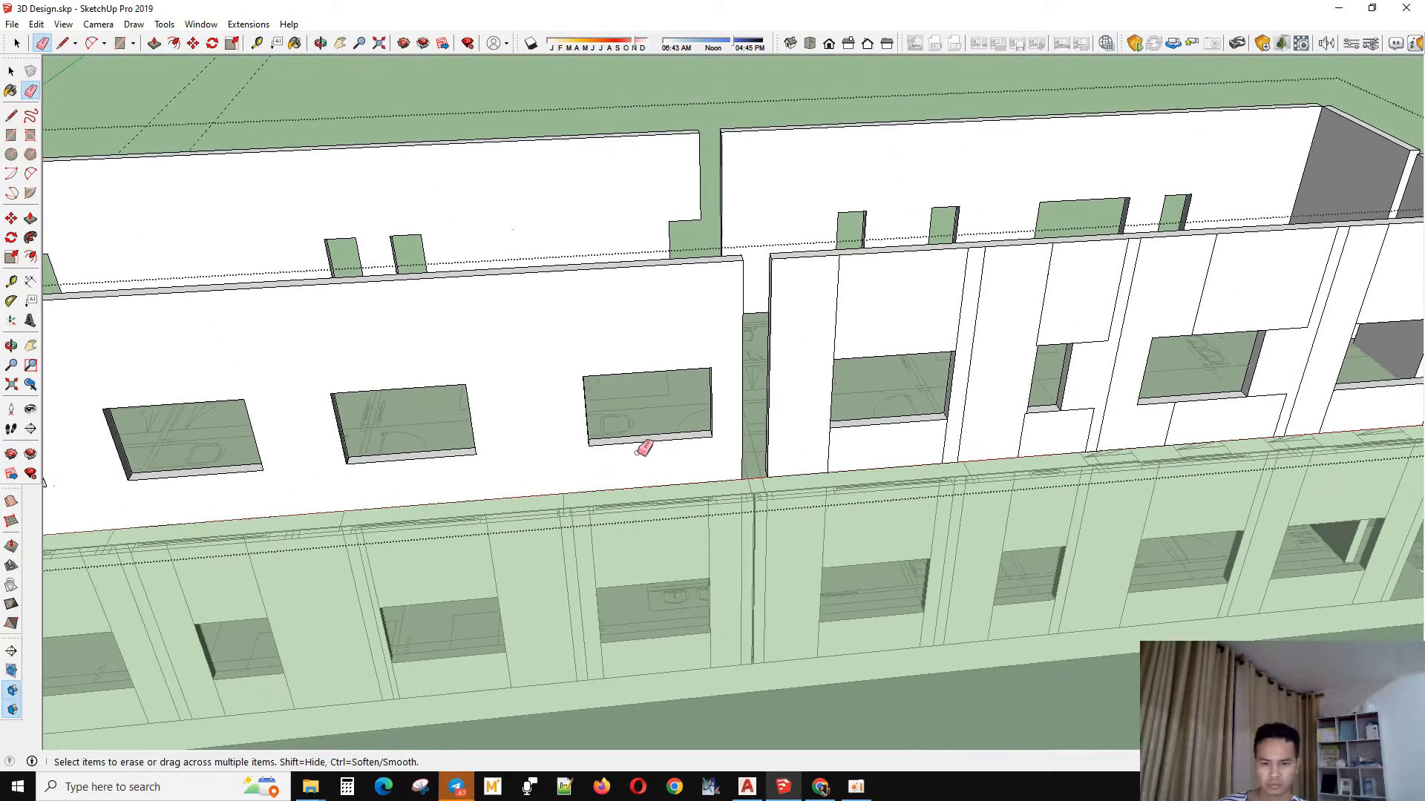
# - Erase the outer-face panel edges and column lines around the first window past the gap and above the adjacent small window
pyautogui.scroll(-3, 895, 420)
pyautogui.scroll(2, 794, 503)
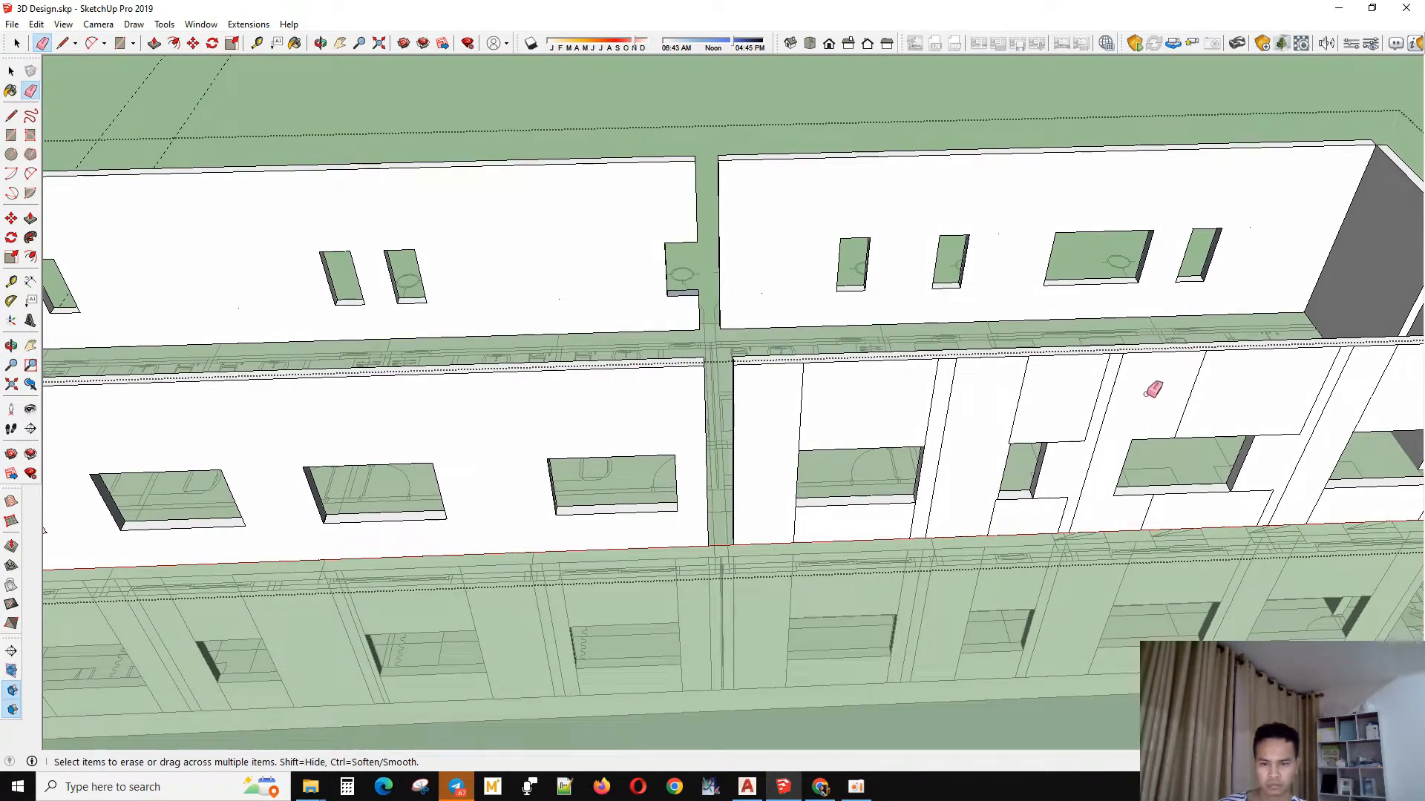
pyautogui.moveTo(832, 401); pyautogui.dragTo(940, 553)
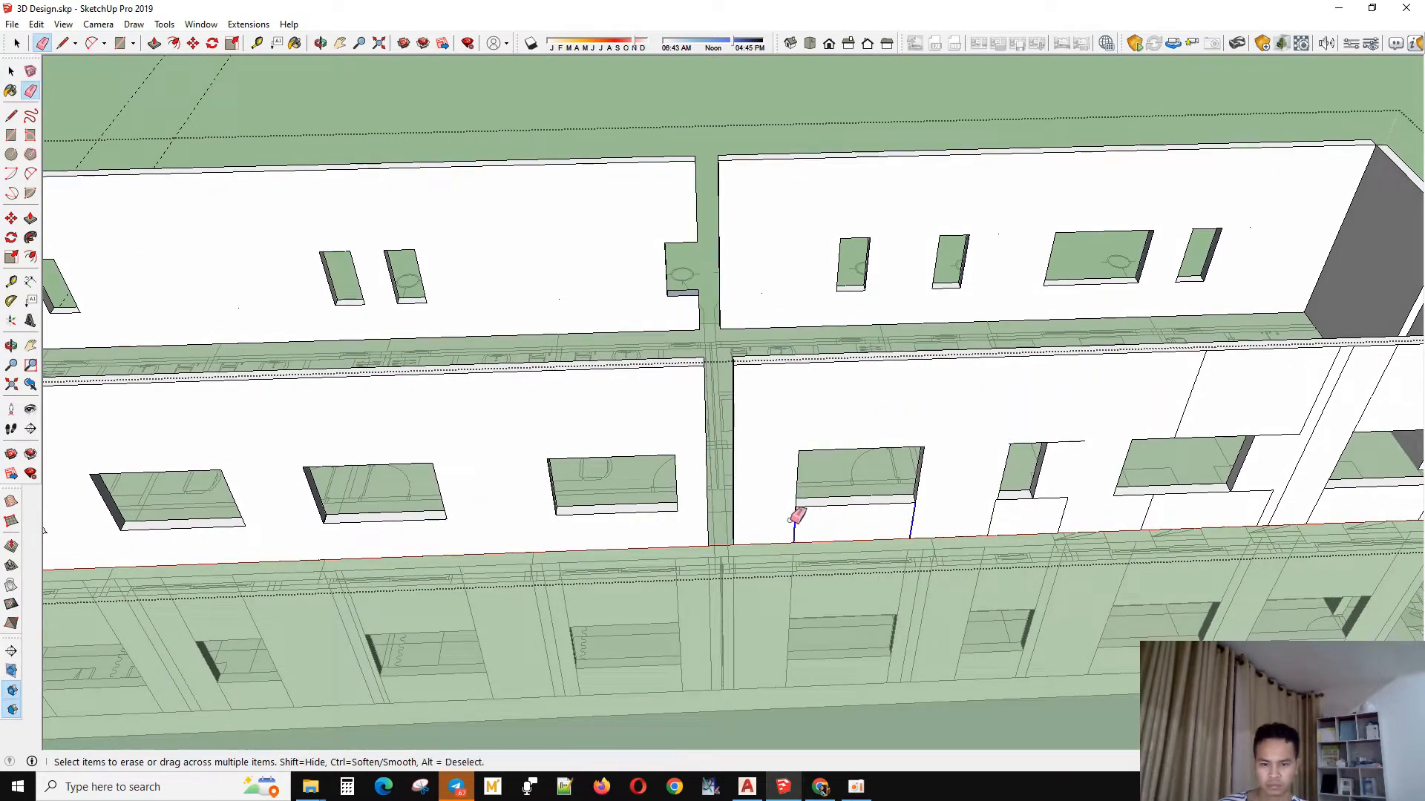
pyautogui.moveTo(790, 520); pyautogui.dragTo(765, 524)
pyautogui.scroll(-3, 568, 545)
pyautogui.scroll(3, 829, 540)
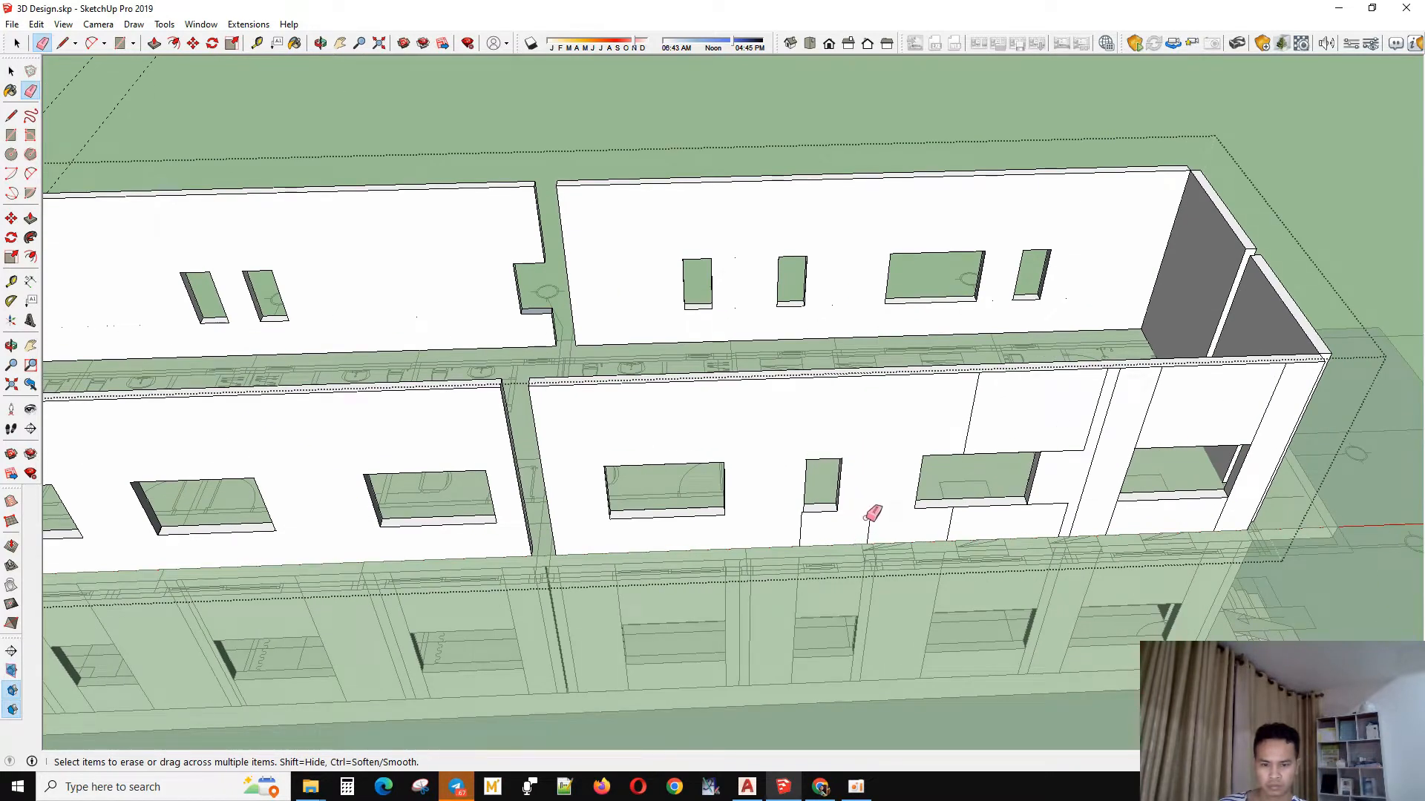
# - Erase the lines below the small outer-face window and the panel edges and column lines around the last two windows before the corner
pyautogui.moveTo(799, 531); pyautogui.dragTo(800, 531)
pyautogui.scroll(-3, 799, 531)
pyautogui.scroll(3, 1041, 428)
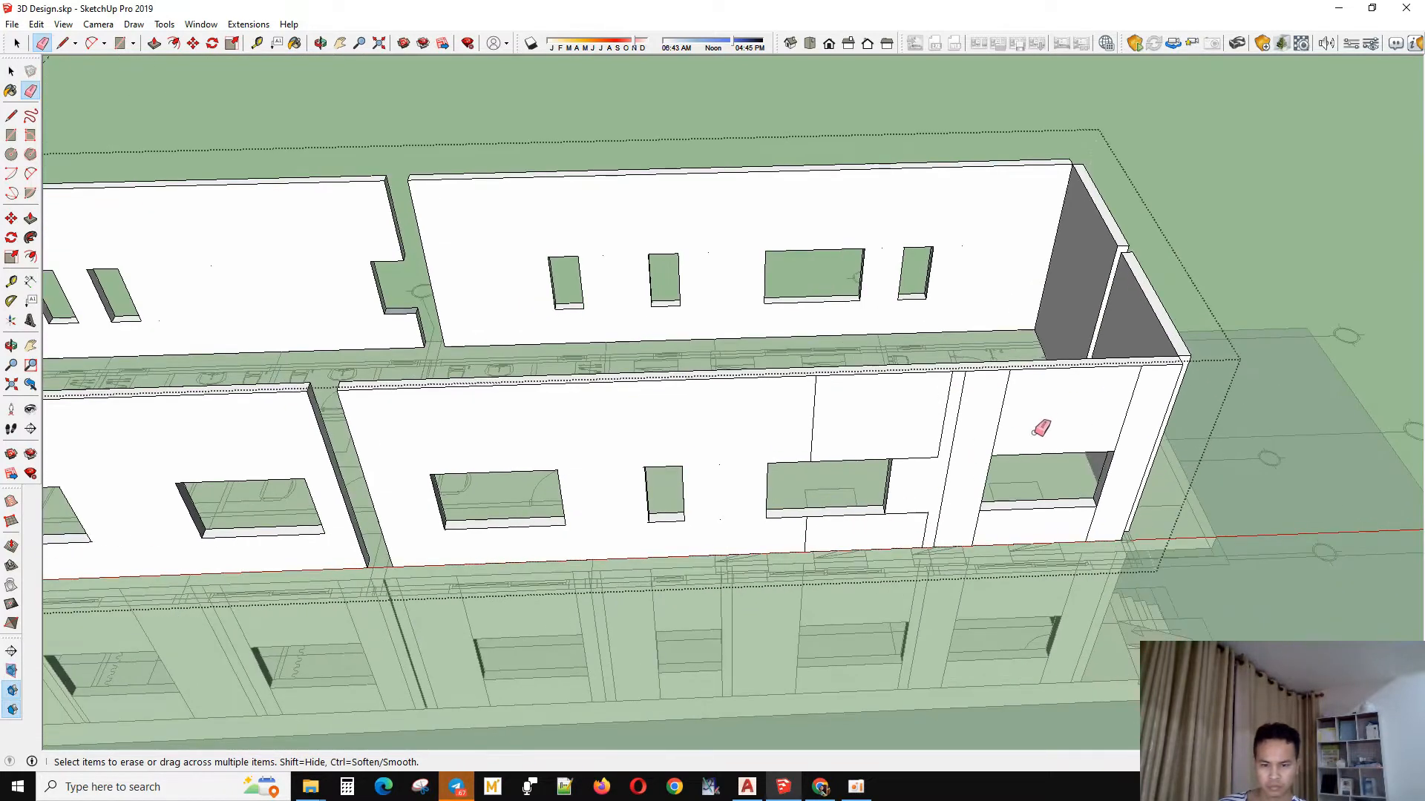
pyautogui.scroll(2, 935, 523)
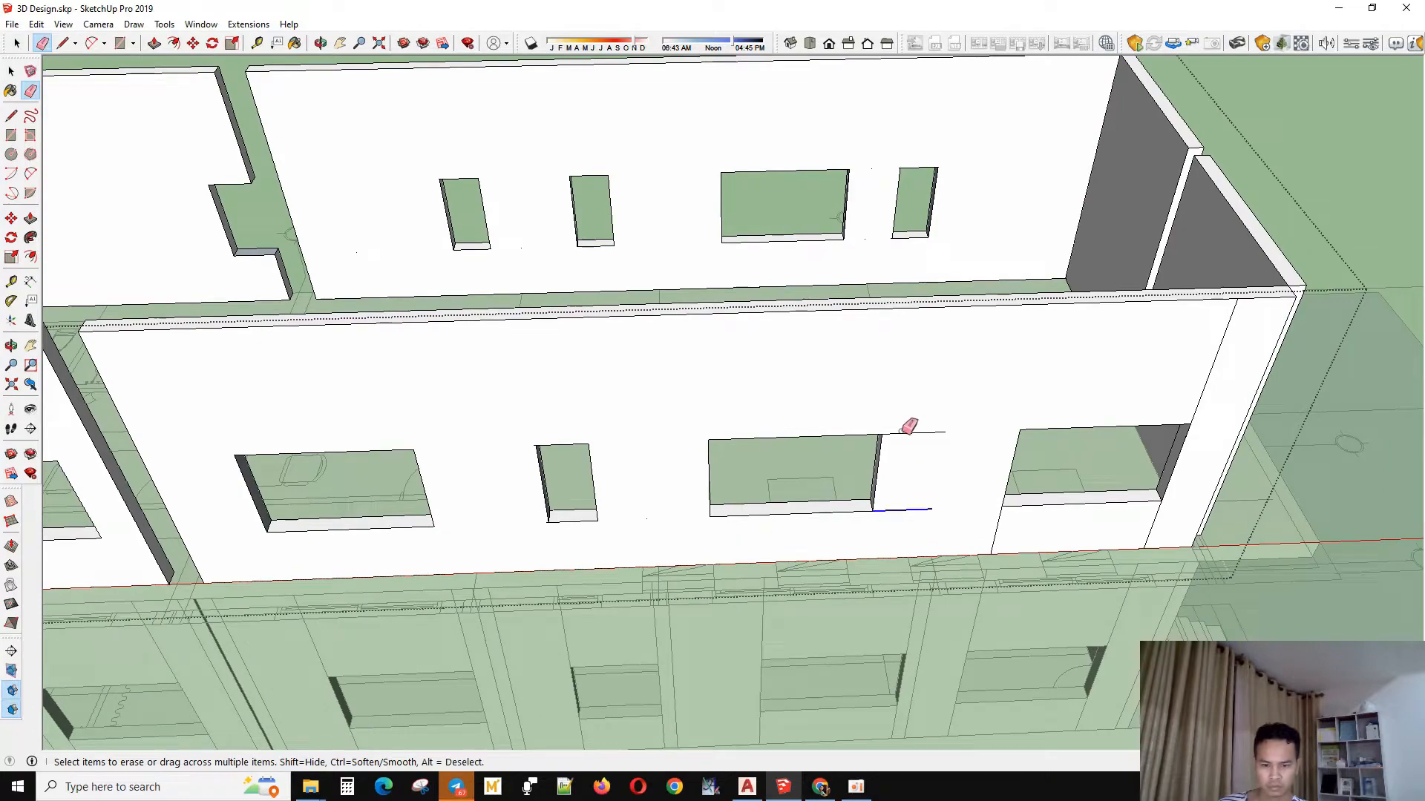
pyautogui.scroll(-3, 893, 539)
pyautogui.scroll(3, 1068, 542)
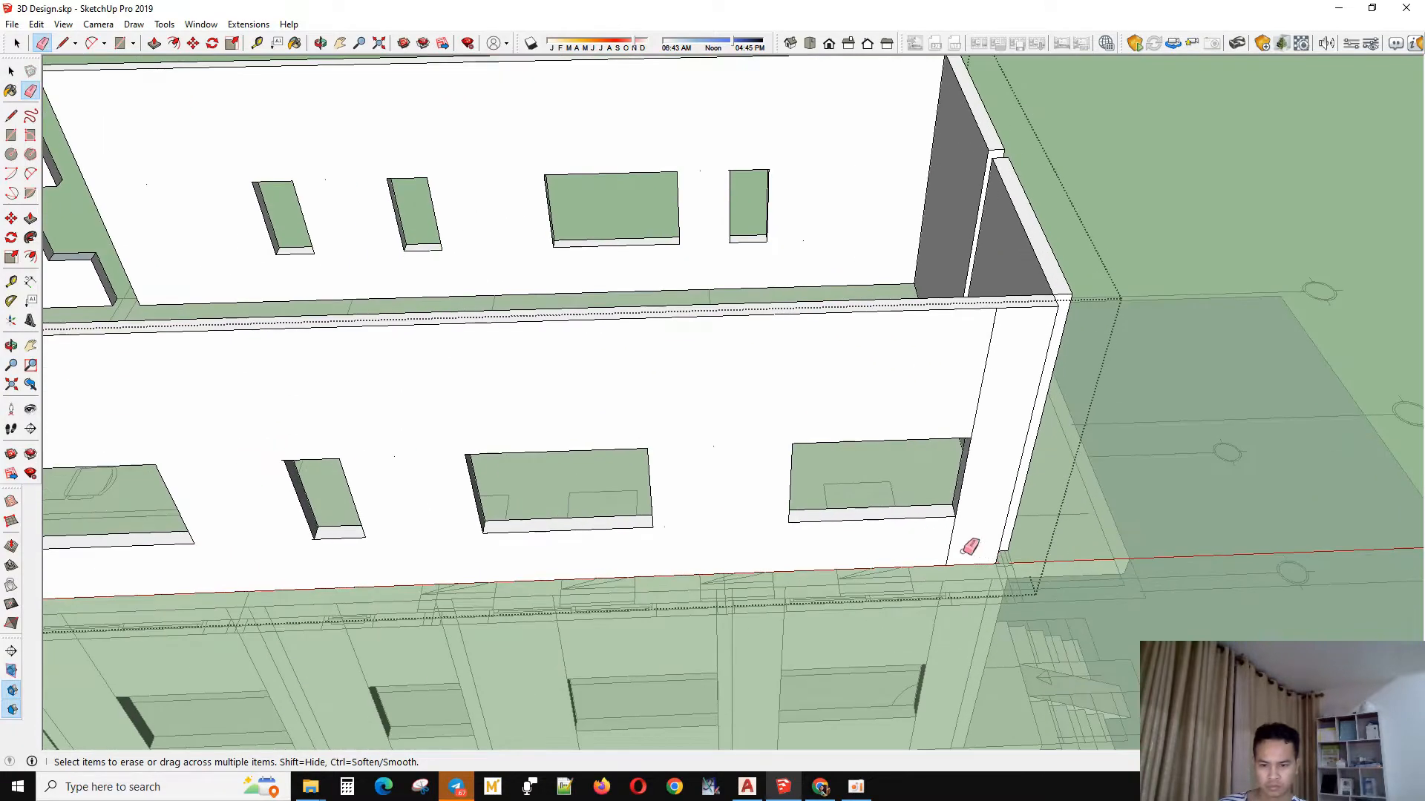
# - Erase the vertical panel lines around both narrow windows on the outer faces of the front end walls
pyautogui.scroll(-5, 1095, 438)
pyautogui.moveTo(964, 423); pyautogui.dragTo(1218, 385, button='middle')
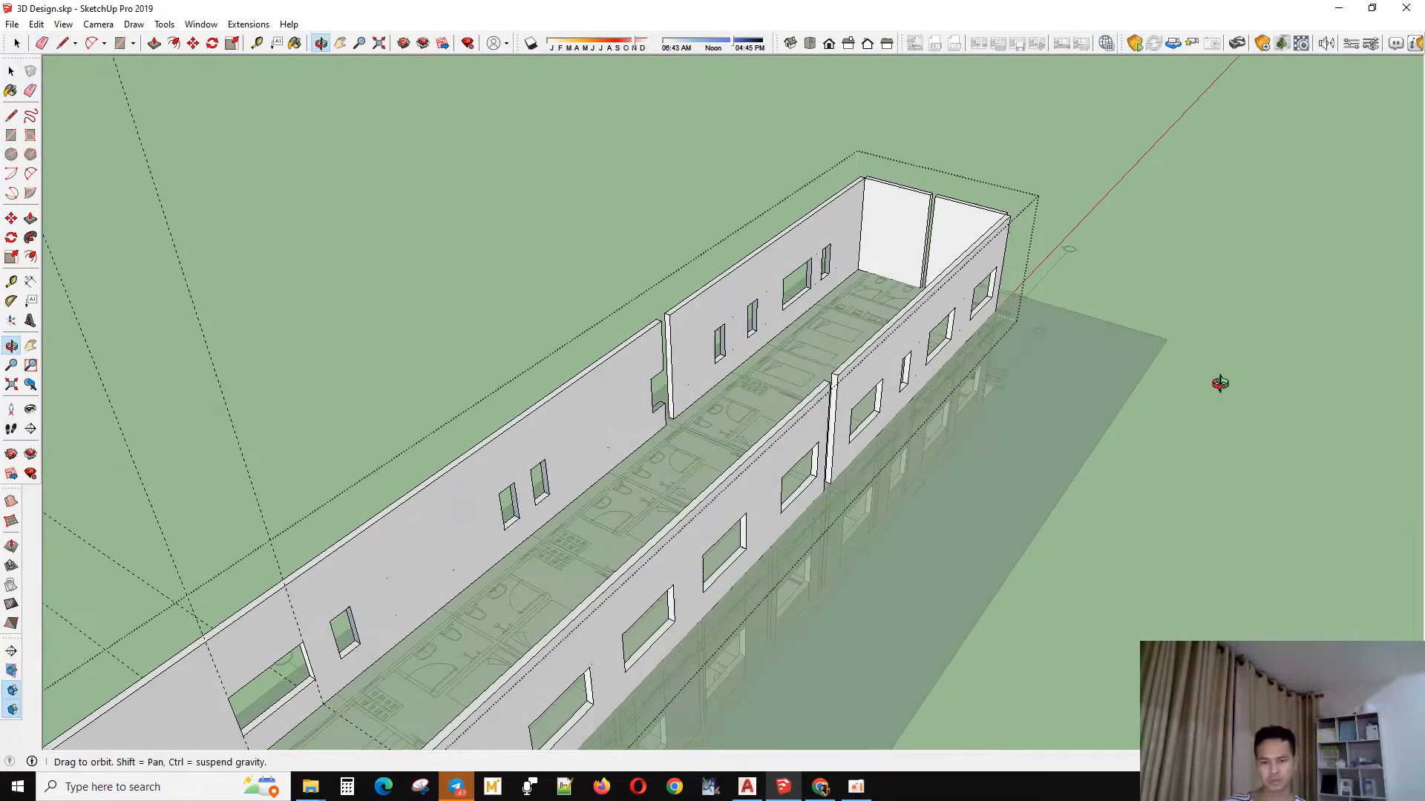
pyautogui.scroll(-2, 1150, 371)
pyautogui.moveTo(925, 496)
pyautogui.mouseDown(button='middle')
pyautogui.moveTo(765, 313)
pyautogui.moveTo(1027, 296)
pyautogui.moveTo(1053, 322)
pyautogui.moveTo(906, 401)
pyautogui.mouseUp(button='middle')
pyautogui.scroll(2, 907, 400)
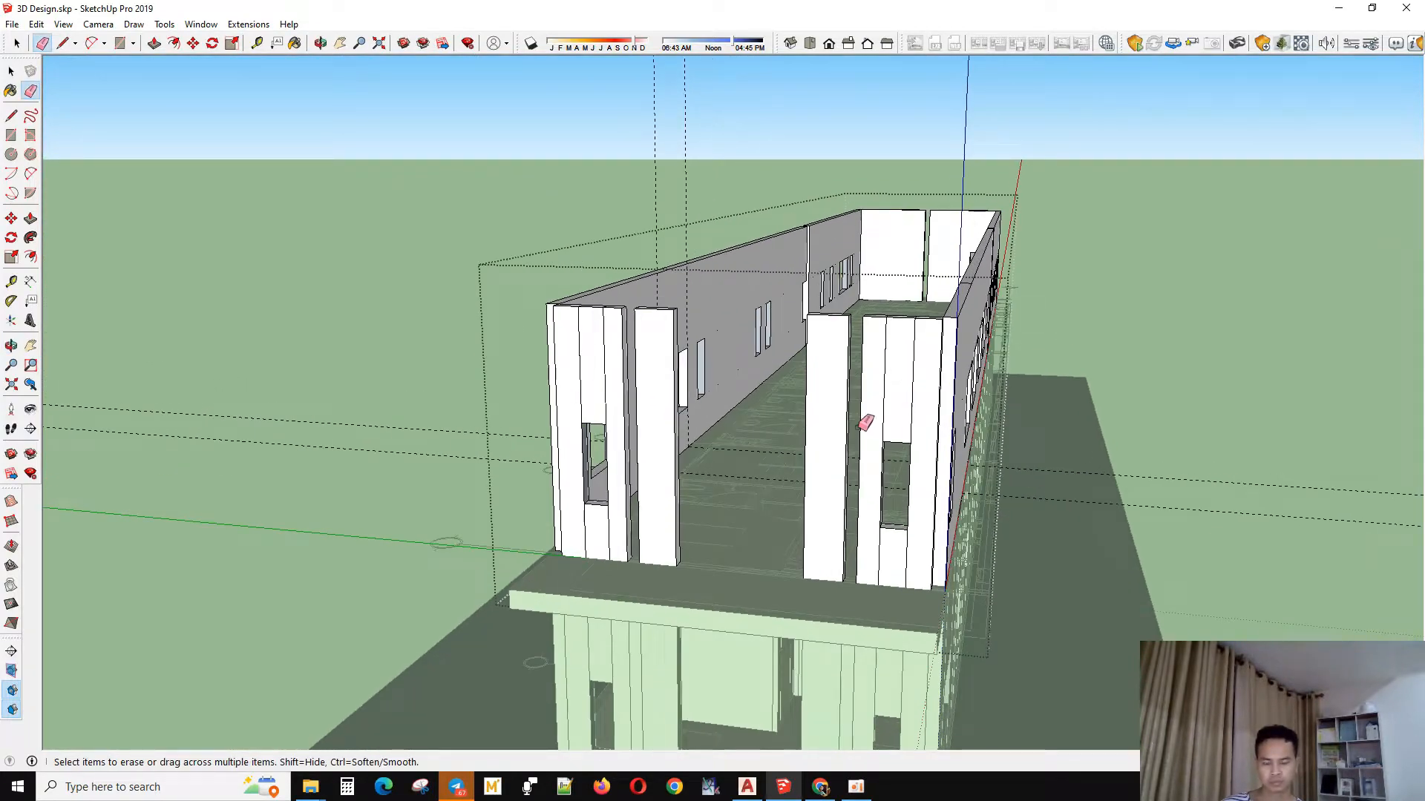
pyautogui.scroll(-3, 865, 423)
pyautogui.scroll(2, 898, 395)
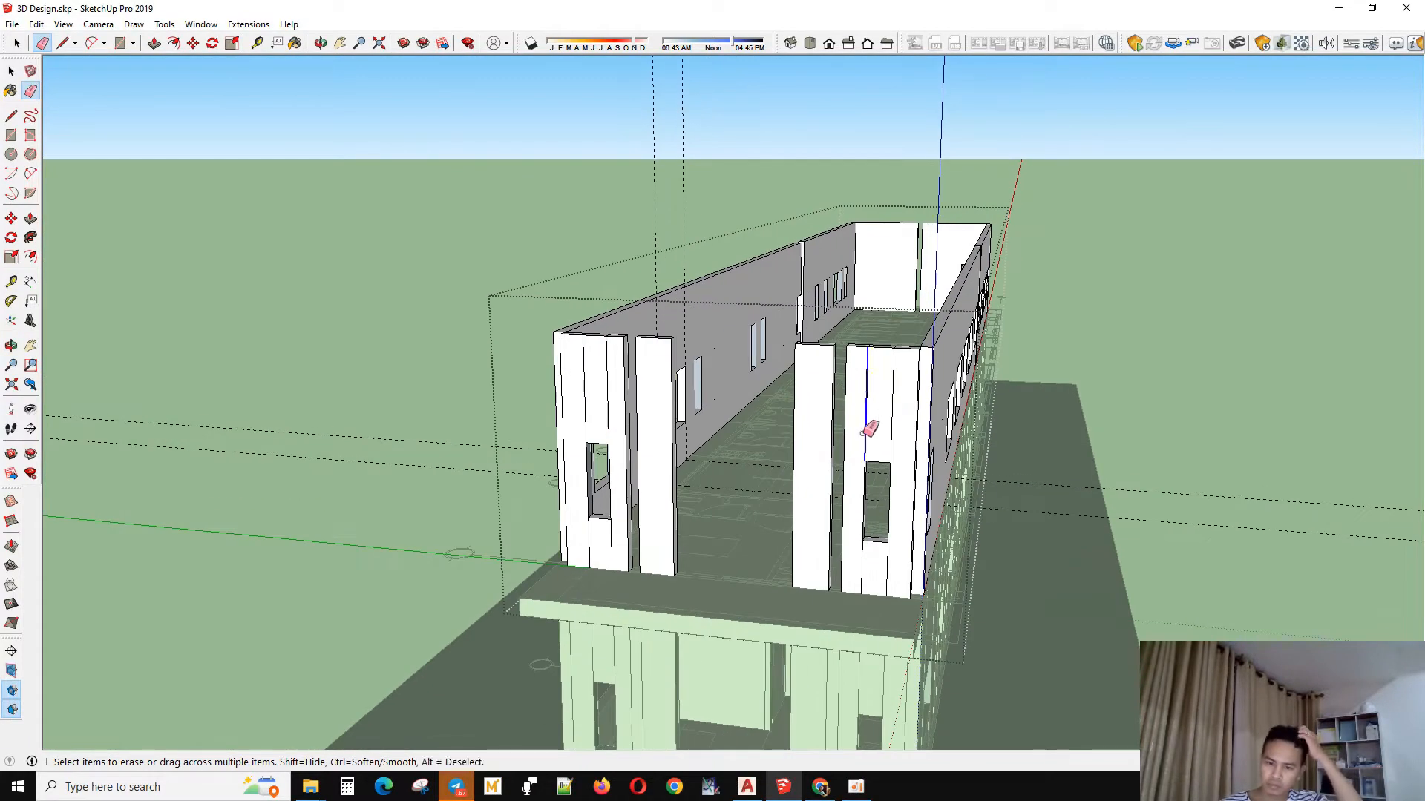
pyautogui.scroll(2, 915, 481)
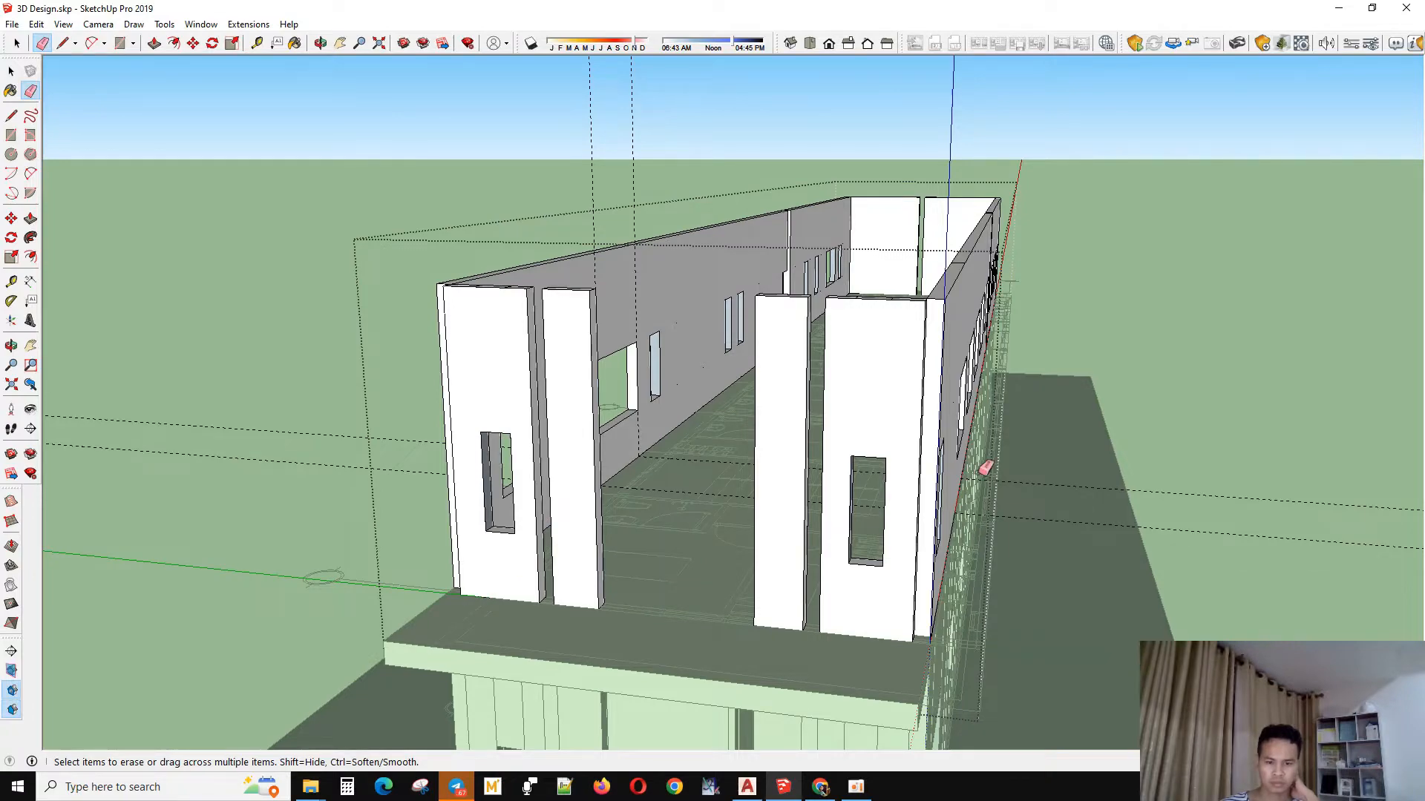
# - Erase the leftover vertical seam on the inner face of the long side wall near the front corner
pyautogui.moveTo(986, 467); pyautogui.dragTo(191, 386, button='middle')
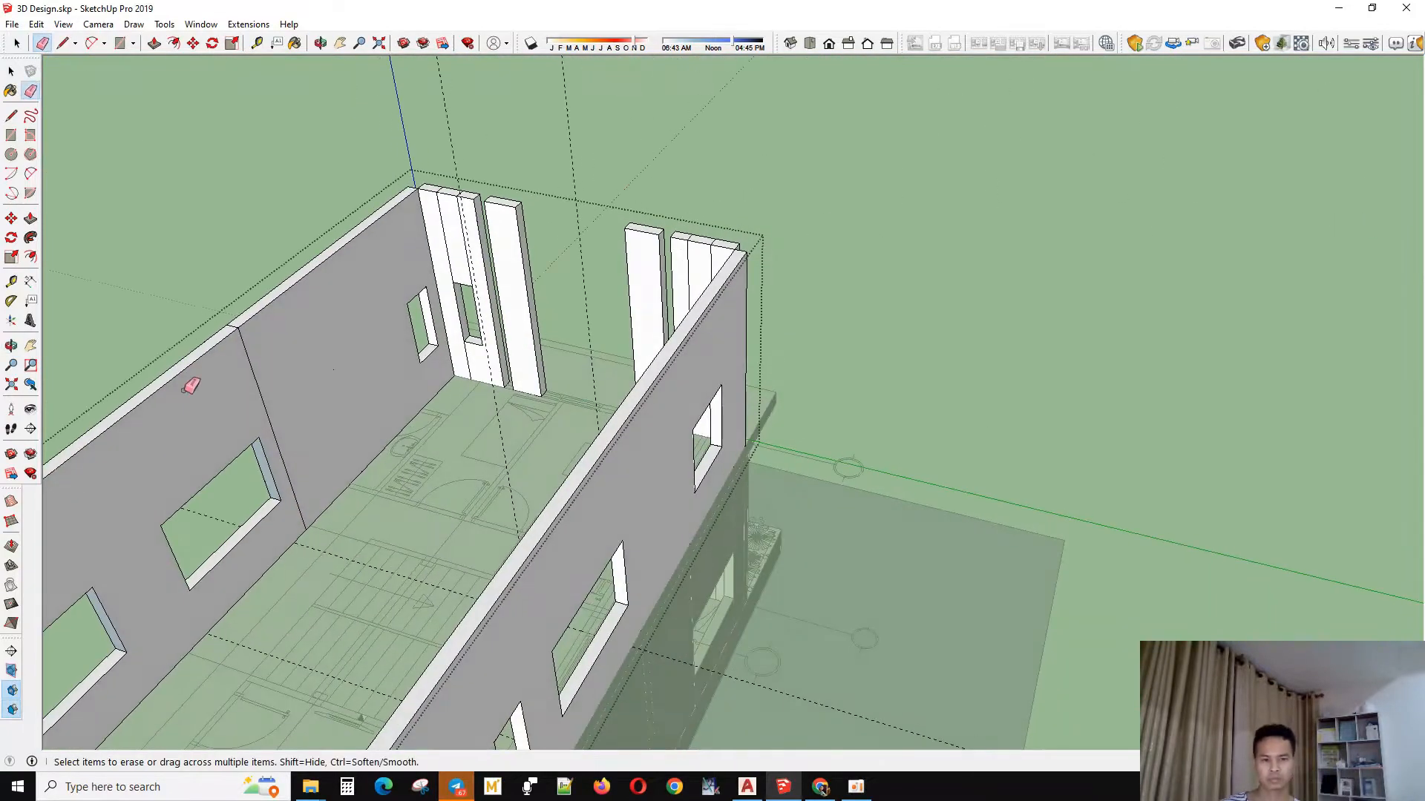
pyautogui.scroll(2, 232, 441)
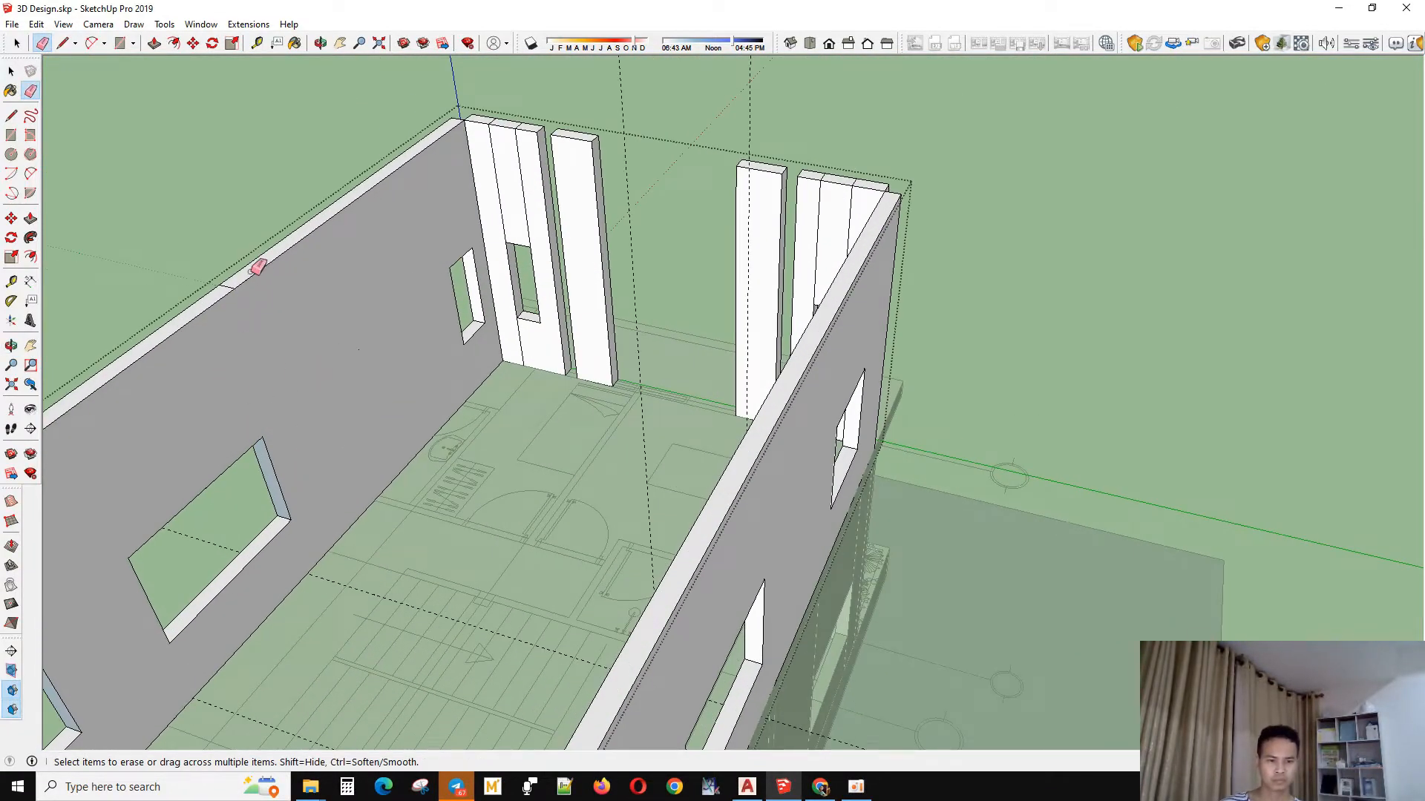
pyautogui.scroll(2, 256, 269)
# - Erase the leftover dividing lines from the inner faces and top faces of the two windowed front wall pieces
pyautogui.moveTo(310, 361); pyautogui.dragTo(466, 431, button='middle')
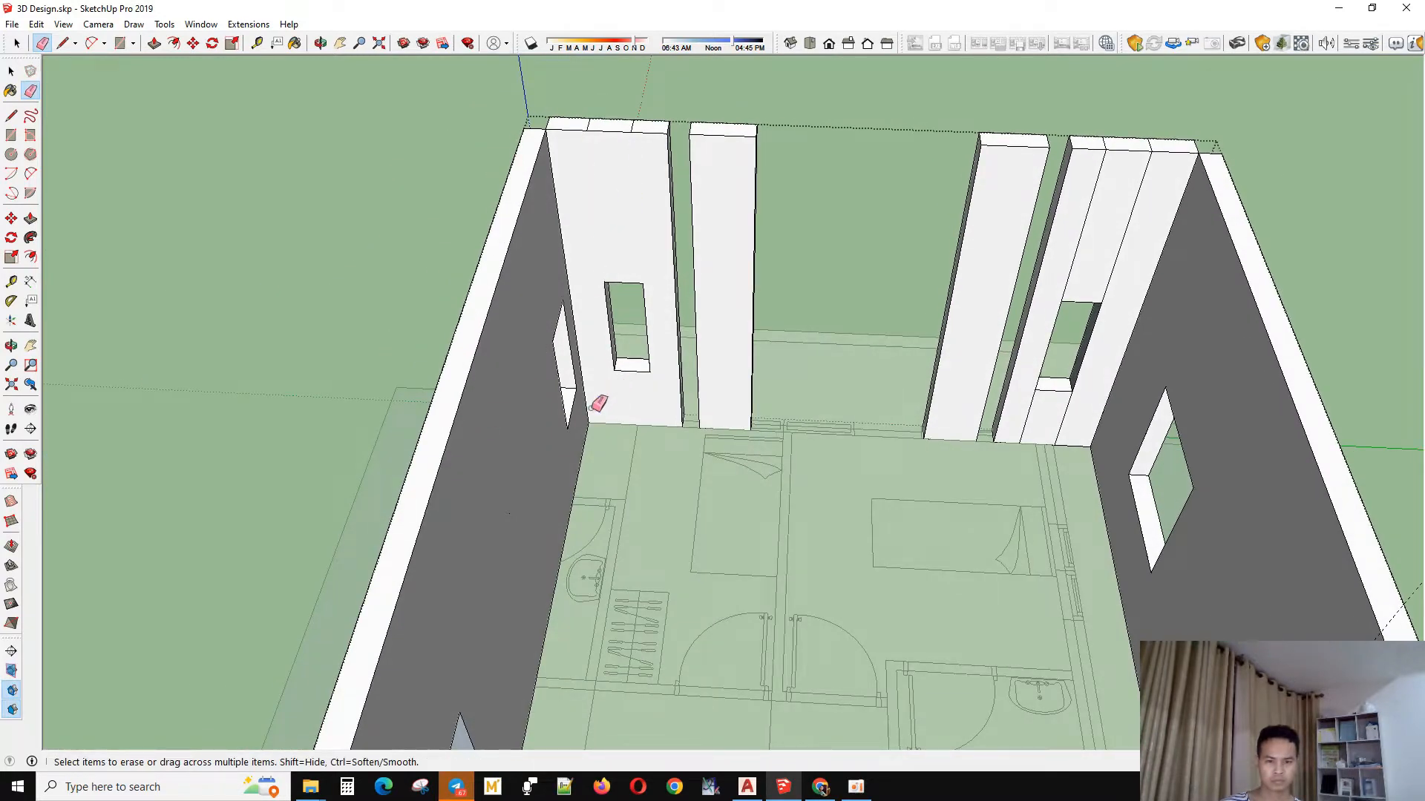
pyautogui.scroll(-3, 942, 394)
pyautogui.scroll(4, 978, 319)
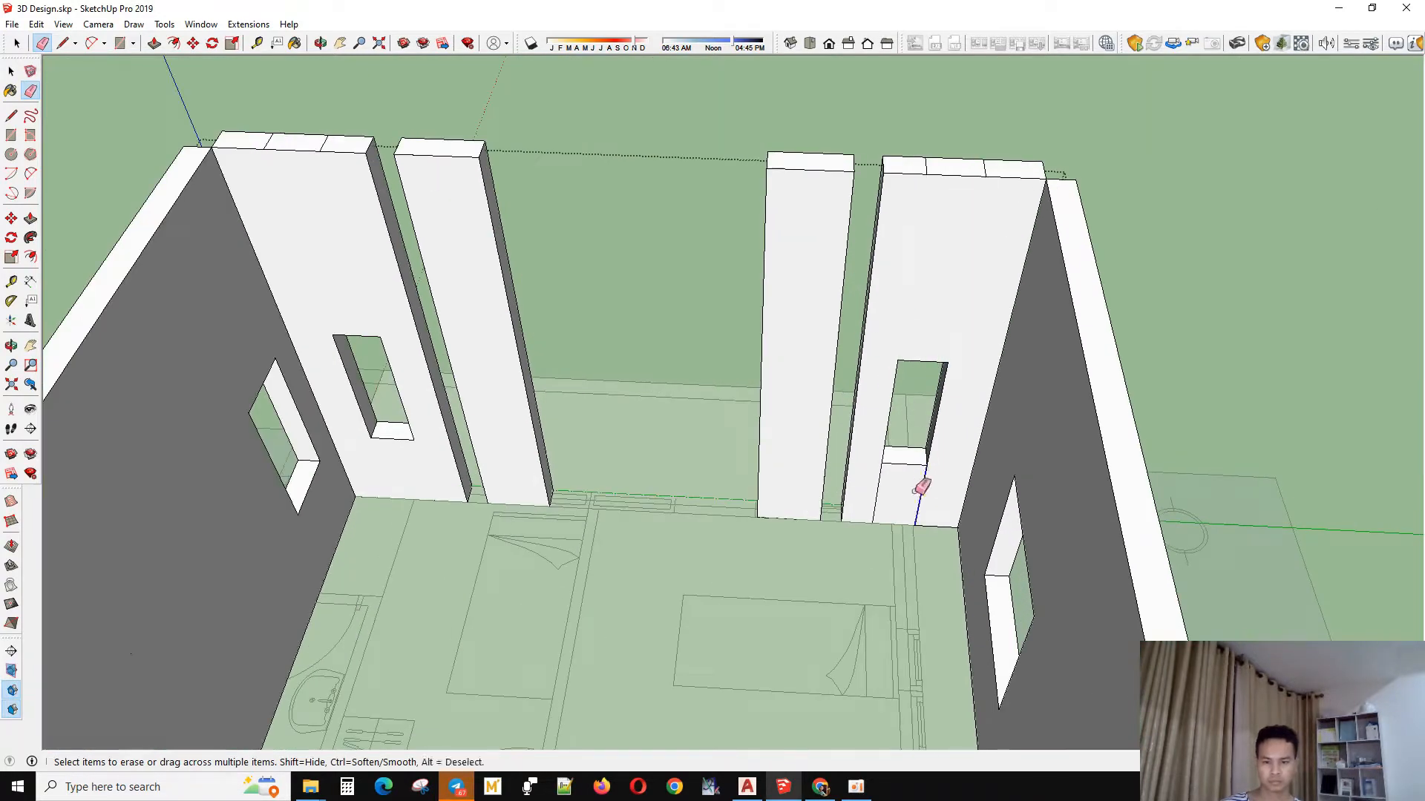
pyautogui.moveTo(881, 308); pyautogui.dragTo(987, 593, button='middle')
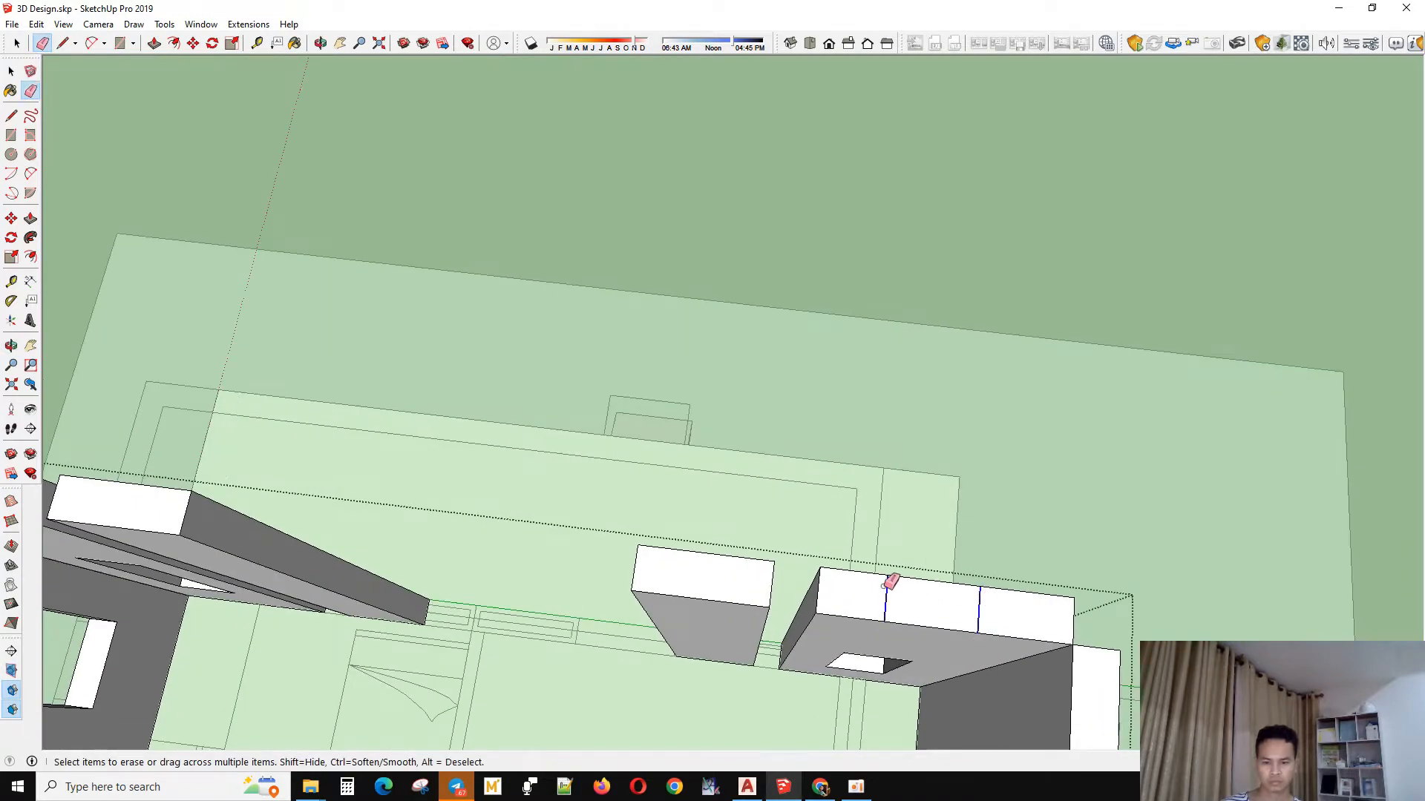
pyautogui.scroll(-4, 891, 583)
pyautogui.scroll(5, 757, 515)
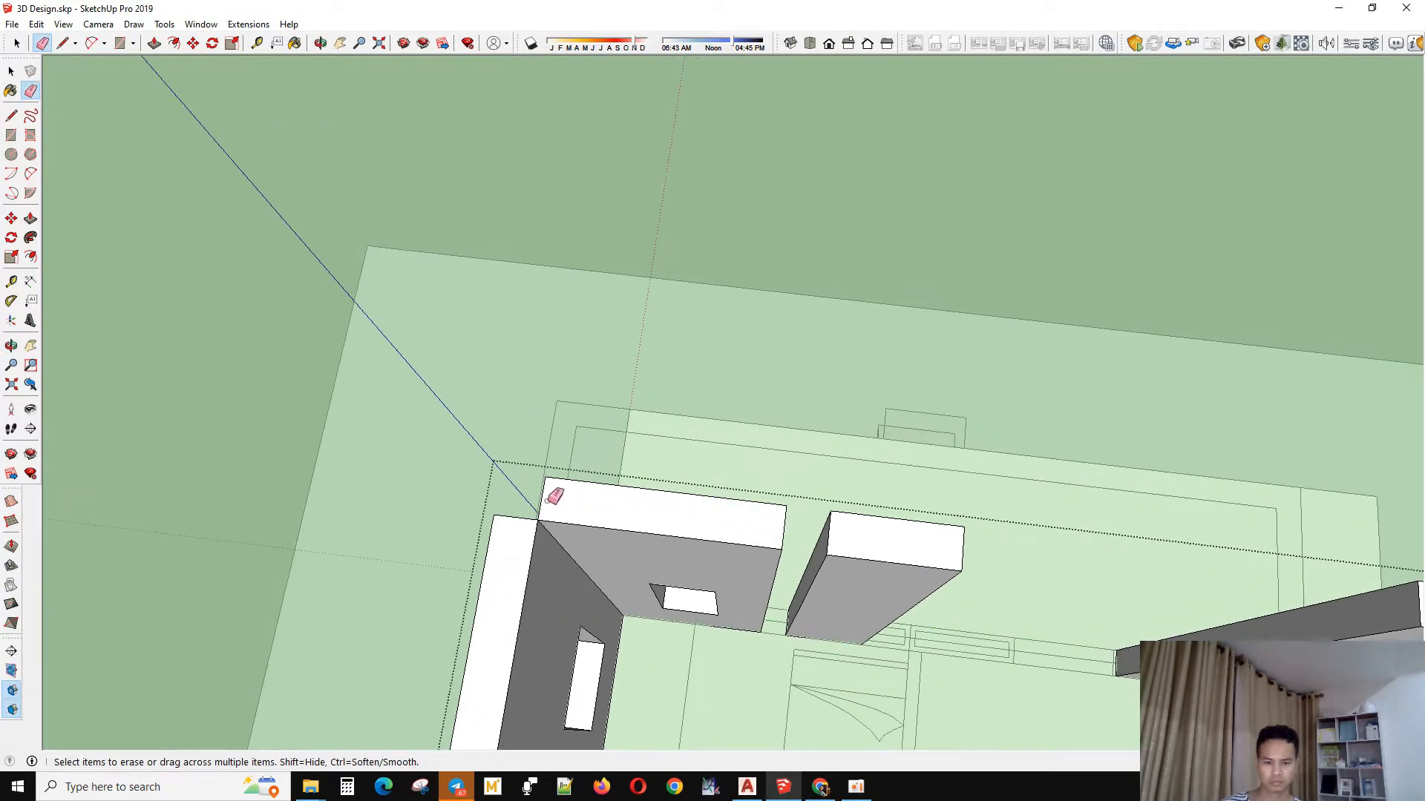
pyautogui.moveTo(555, 496)
pyautogui.mouseDown(button='middle')
pyautogui.moveTo(1119, 420)
pyautogui.moveTo(1024, 470)
pyautogui.moveTo(725, 515)
pyautogui.moveTo(1006, 256)
pyautogui.moveTo(824, 521)
pyautogui.mouseUp(button='middle')
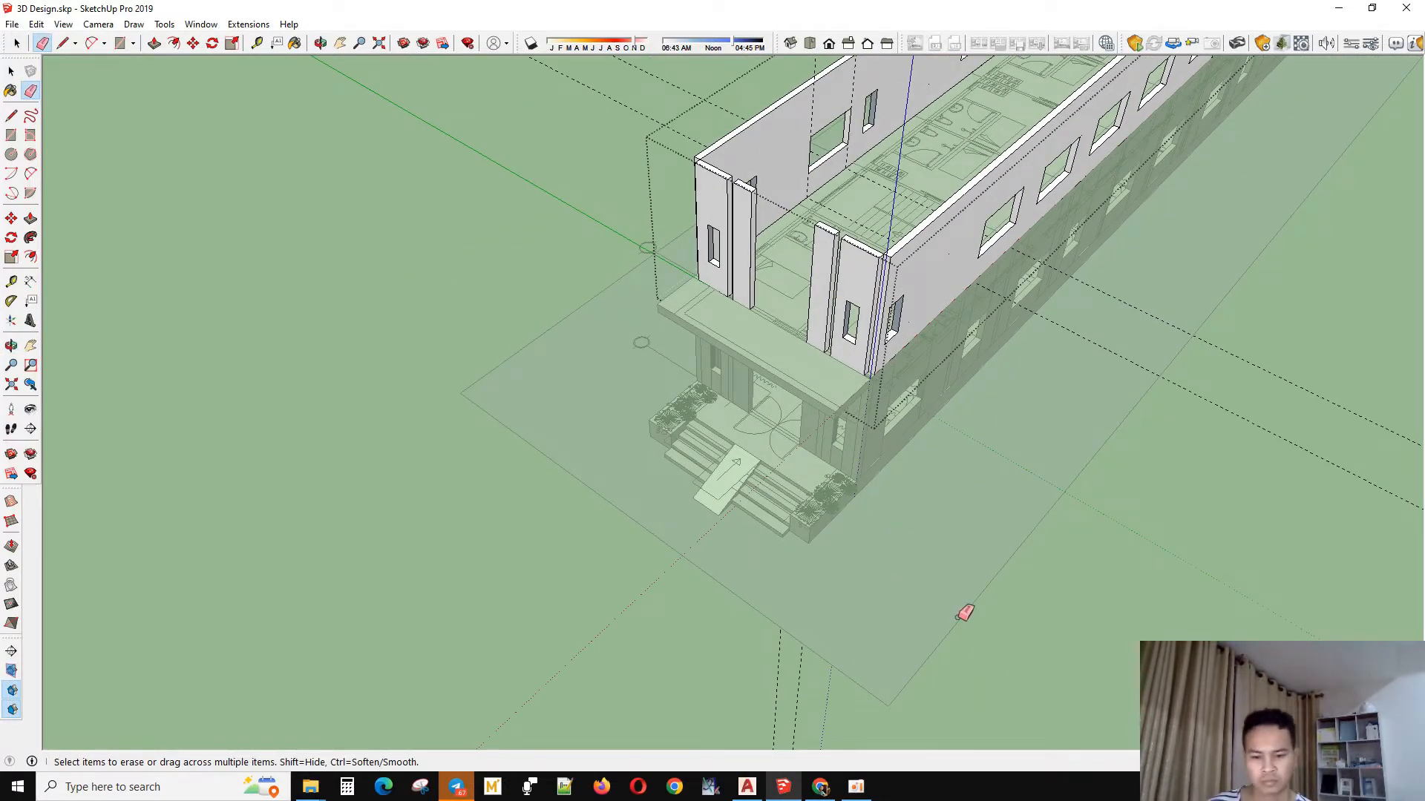
# - Leave the upper-floor wall group and examine the whole building from the entrance side
pyautogui.scroll(-2, 965, 613)
pyautogui.scroll(-2, 917, 540)
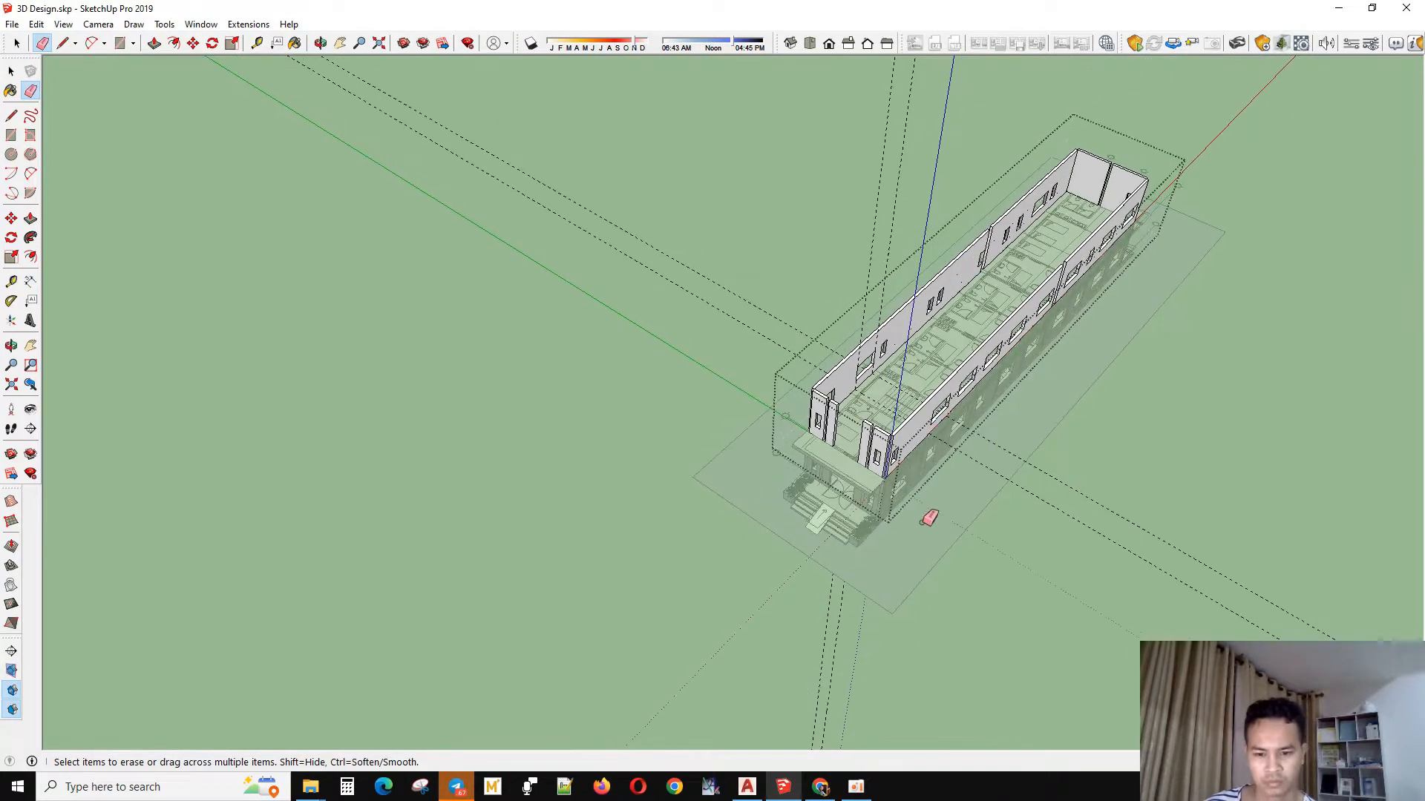
pyautogui.scroll(2, 816, 492)
pyautogui.press('space')
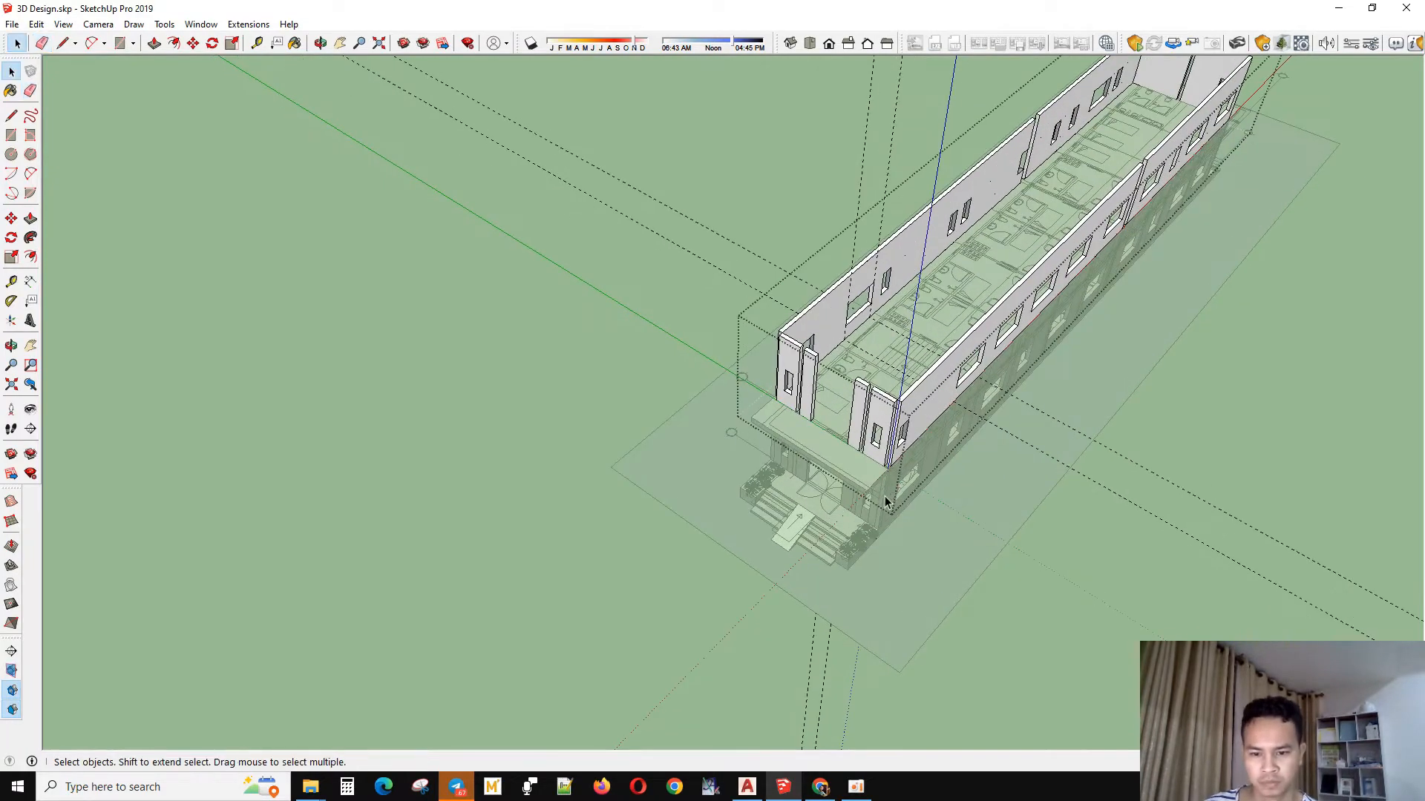
pyautogui.moveTo(886, 496)
pyautogui.mouseDown(button='middle')
pyautogui.moveTo(963, 613)
pyautogui.moveTo(946, 330)
pyautogui.moveTo(737, 274)
pyautogui.moveTo(907, 343)
pyautogui.mouseUp(button='middle')
pyautogui.scroll(4, 948, 320)
pyautogui.scroll(-2, 642, 484)
pyautogui.moveTo(794, 423); pyautogui.dragTo(746, 523, button='middle')
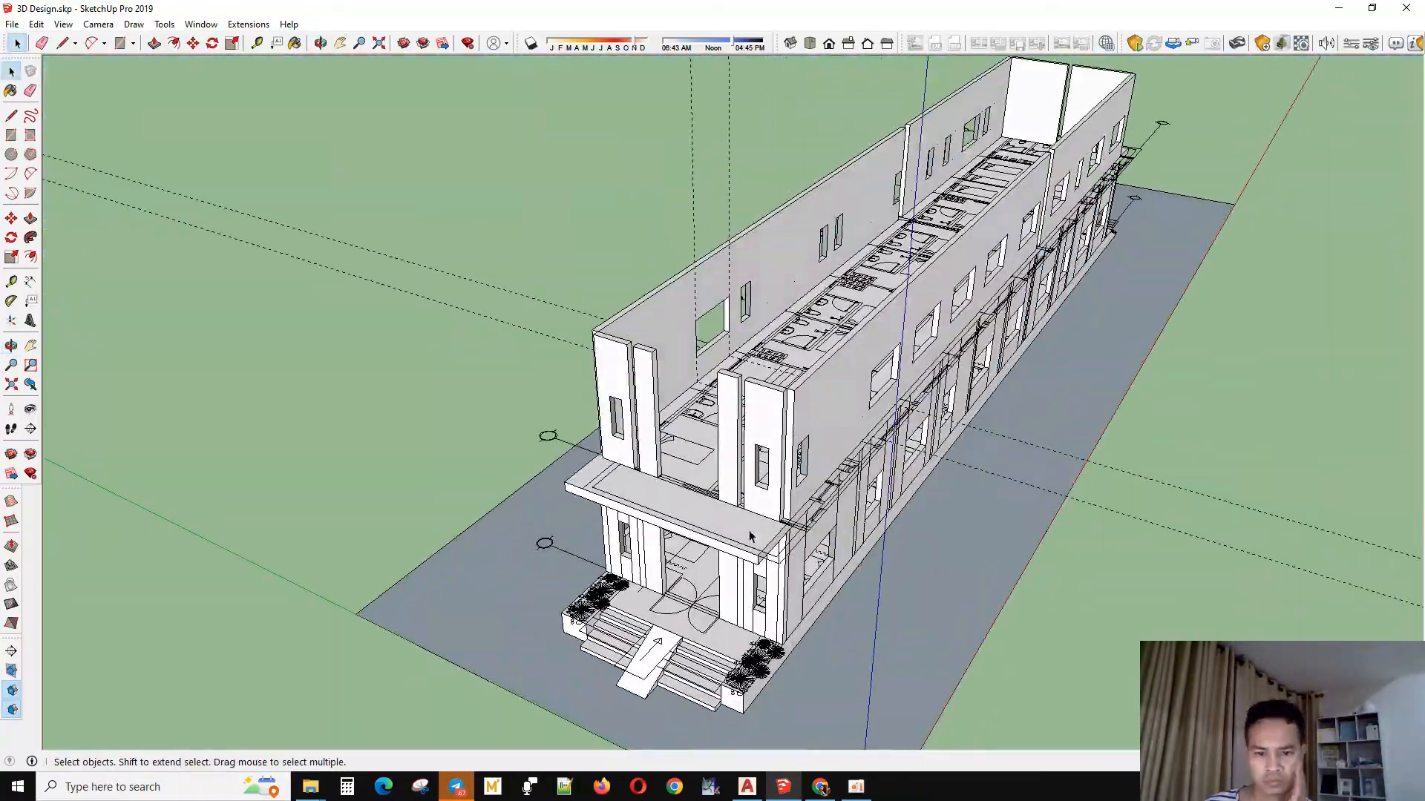
# - Move the upper-floor plan drawing sideways above the entrance so it lines up with the front walls of the model
pyautogui.scroll(2, 668, 560)
pyautogui.moveTo(664, 560); pyautogui.dragTo(1050, 604, button='middle')
pyautogui.scroll(3, 1050, 604)
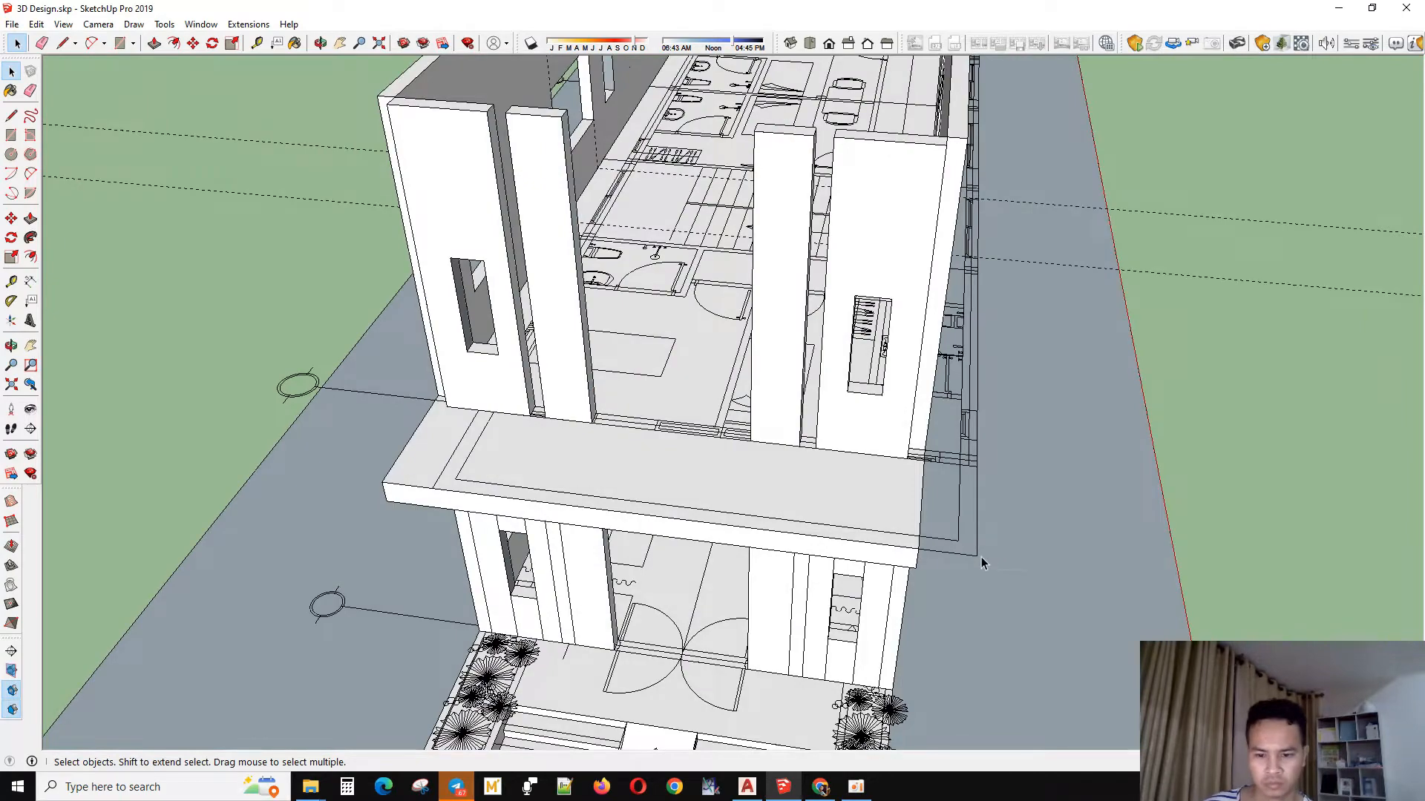
pyautogui.click(978, 557)
pyautogui.moveTo(978, 557); pyautogui.dragTo(886, 582, button='middle')
pyautogui.scroll(4, 935, 527)
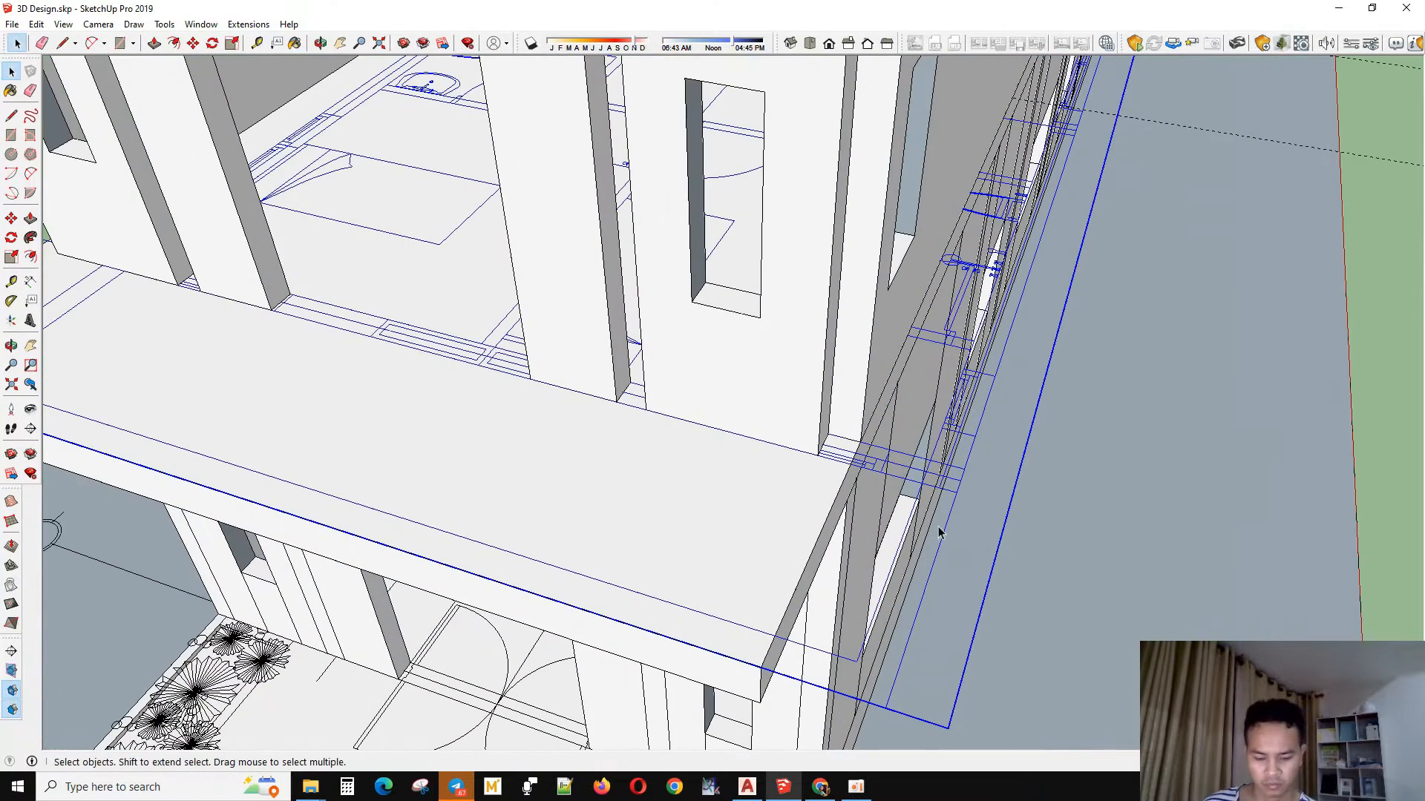
pyautogui.press('m')
pyautogui.click(957, 492)
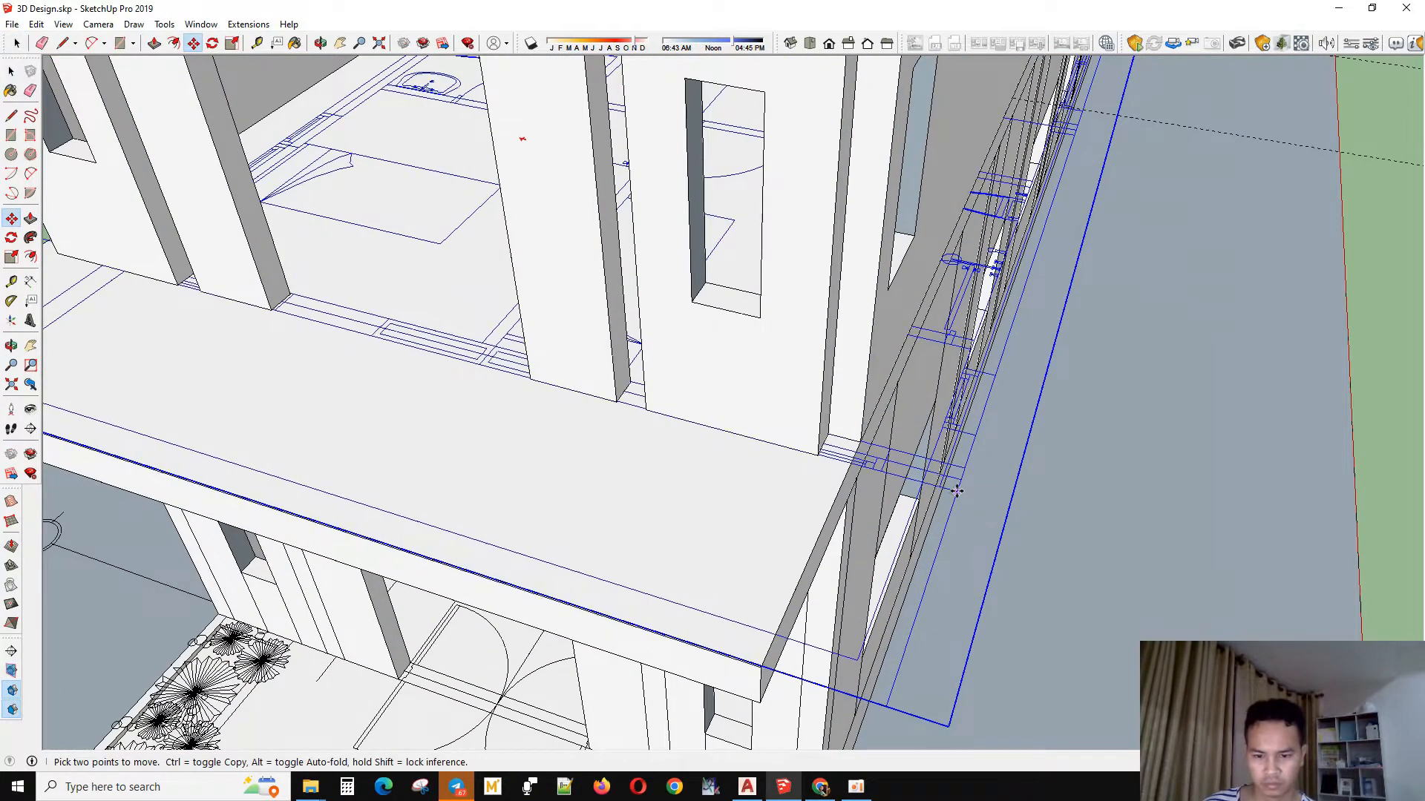
pyautogui.click(850, 461)
pyautogui.click(715, 470)
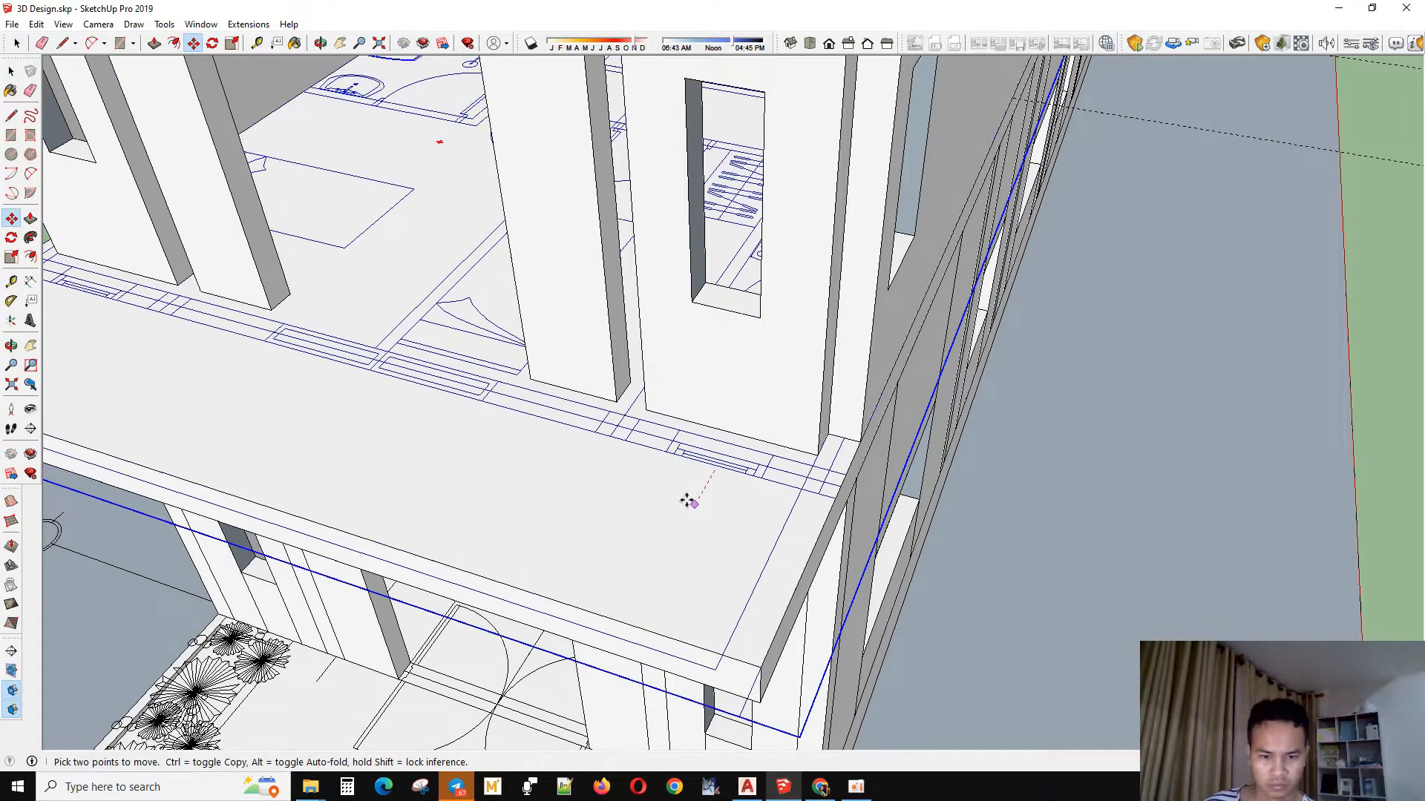
# - Reopen the wall group and push/pull both side faces of the left front window opening to the window edges in the plan
pyautogui.moveTo(689, 501); pyautogui.dragTo(433, 404, button='middle')
pyautogui.press('space')
pyautogui.tripleClick(426, 401)
pyautogui.scroll(1, 336, 308)
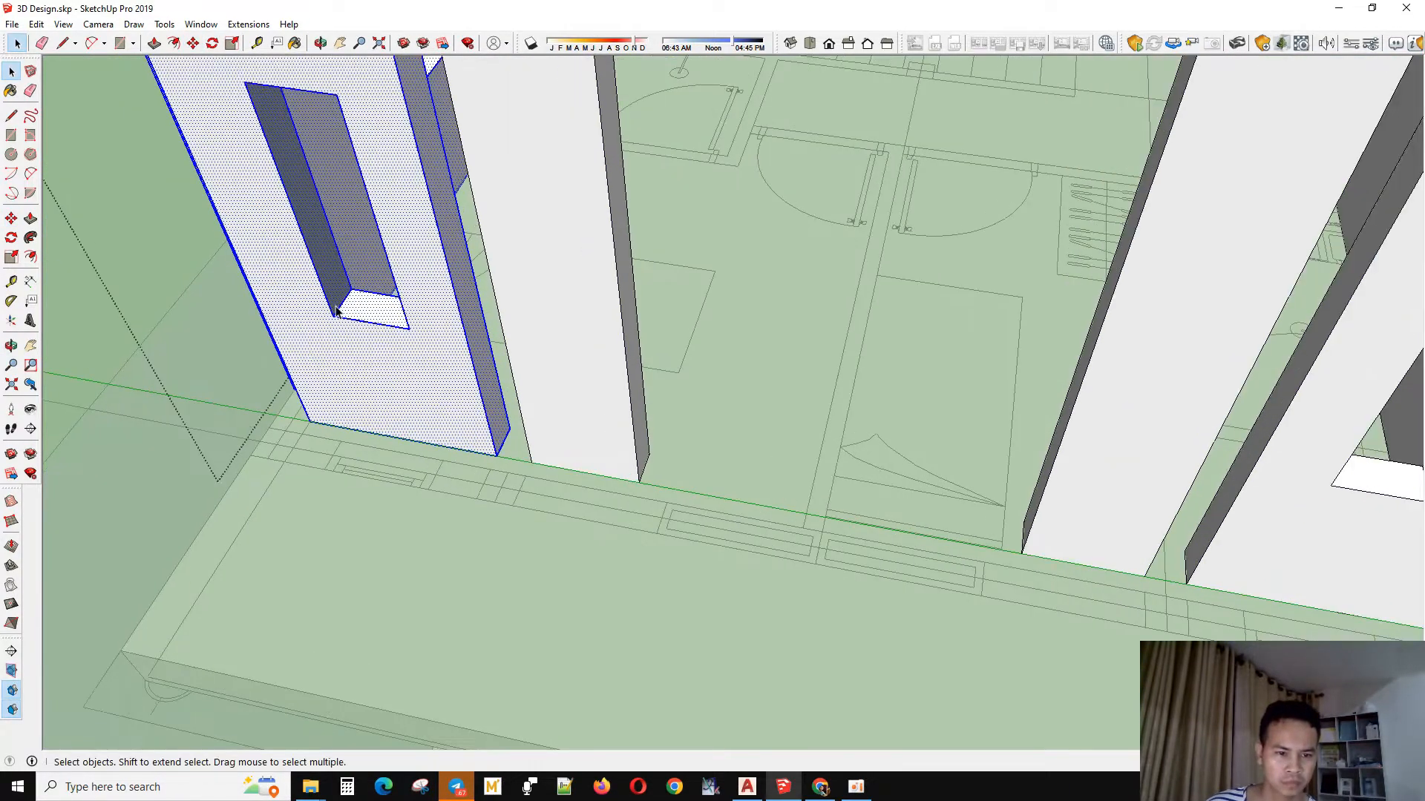
pyautogui.click(336, 308)
pyautogui.press('p')
pyautogui.moveTo(336, 310); pyautogui.dragTo(324, 477)
pyautogui.press('o')
pyautogui.moveTo(338, 473); pyautogui.dragTo(682, 421, button='middle')
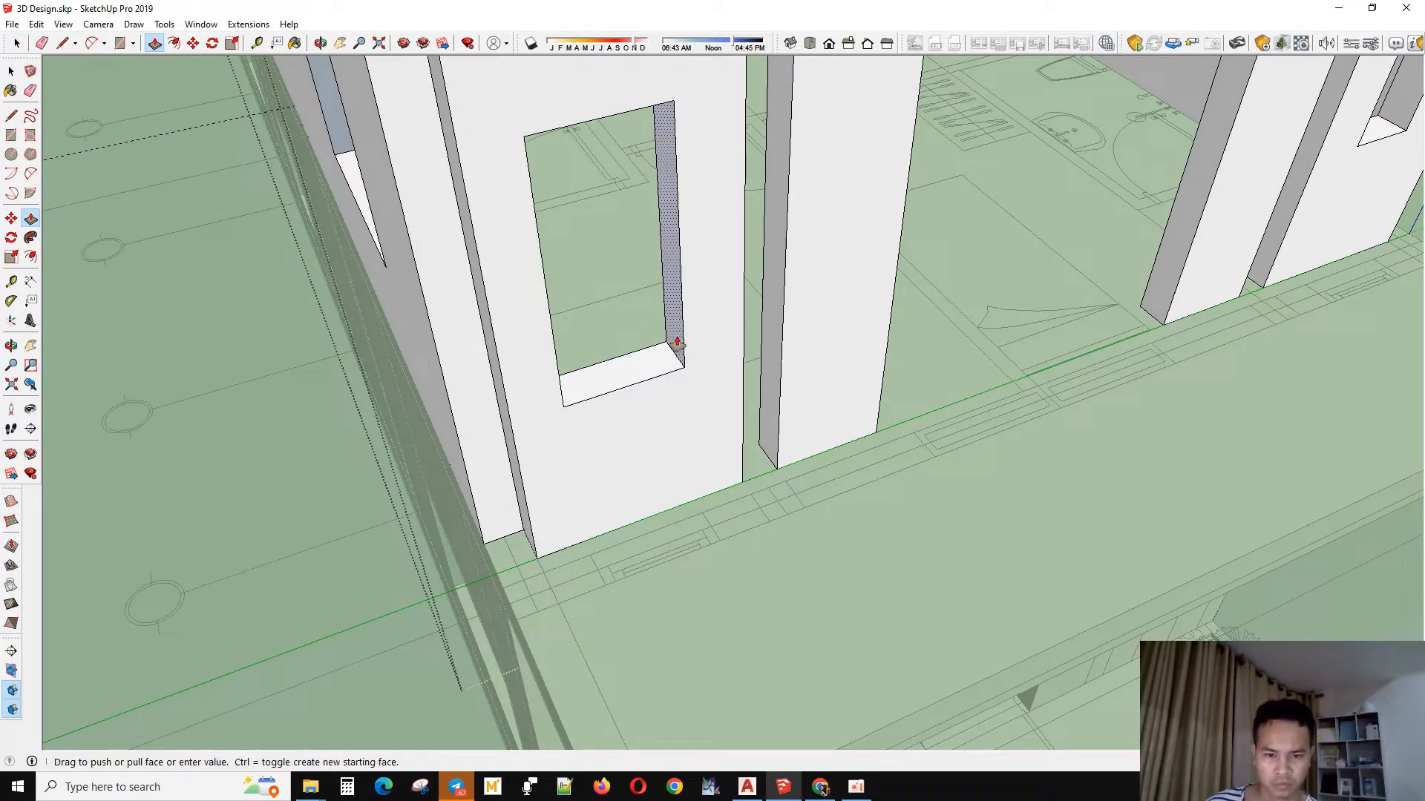
pyautogui.click(717, 542)
# - Push/pull both side faces of the right front window opening to line up with the window edges in the plan
pyautogui.scroll(-6, 273, 588)
pyautogui.scroll(3, 625, 429)
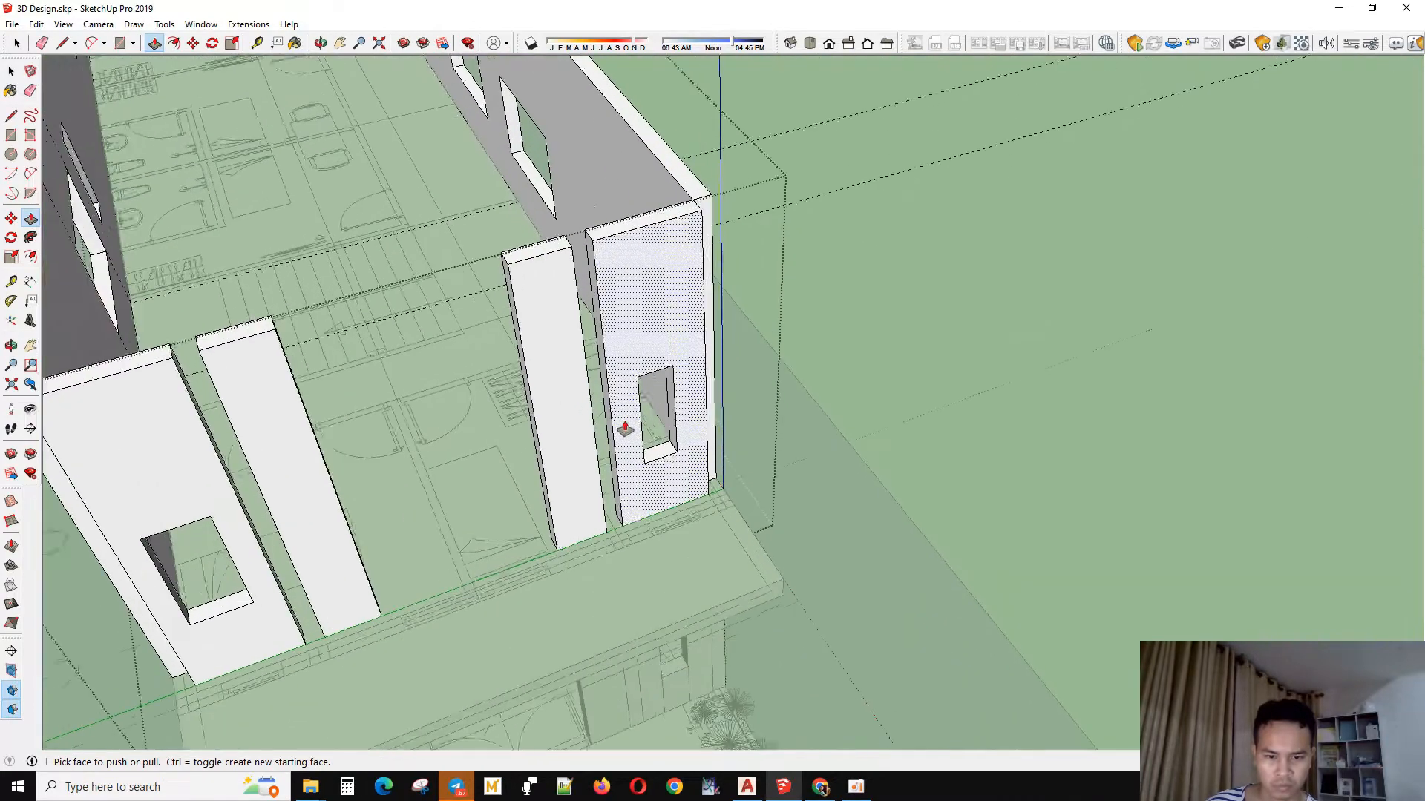
pyautogui.scroll(5, 624, 428)
pyautogui.click(678, 428)
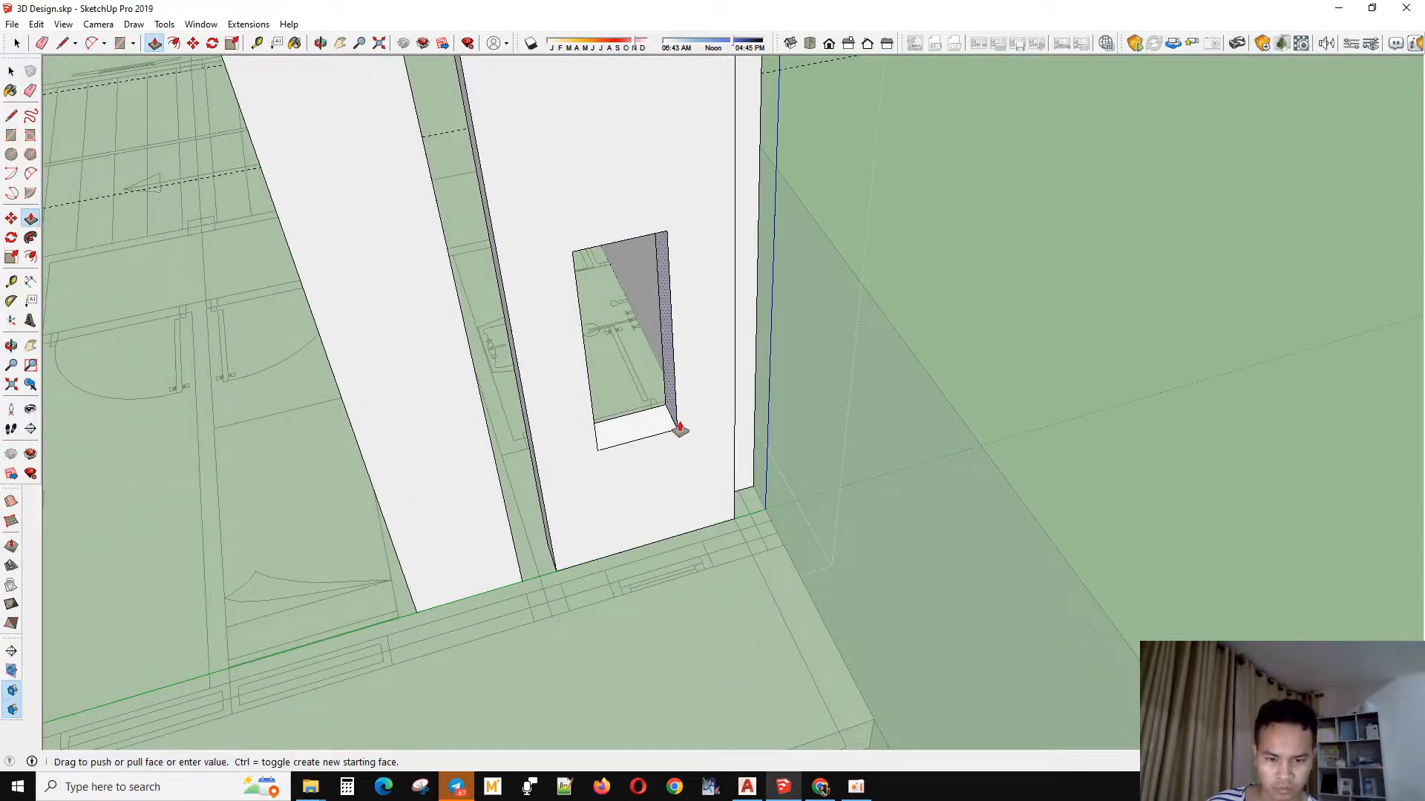
pyautogui.click(718, 573)
pyautogui.moveTo(712, 572); pyautogui.dragTo(551, 371, button='middle')
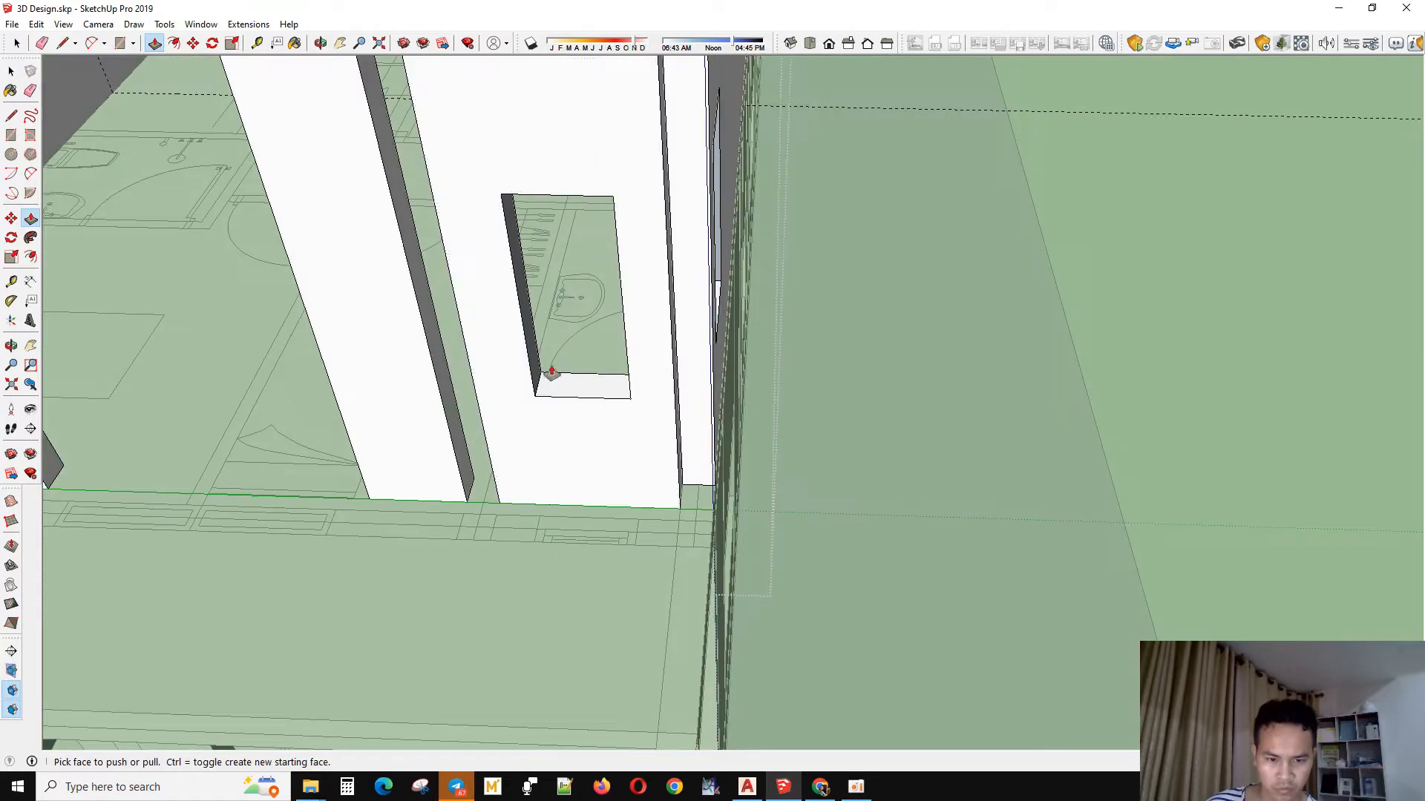
pyautogui.click(531, 541)
# - Review the front facade, switch to AutoCAD and locate the balcony wall with its central openings on the upper-floor plan
pyautogui.scroll(-3, 1002, 503)
pyautogui.scroll(-2, 1002, 503)
pyautogui.moveTo(783, 508); pyautogui.dragTo(817, 465, button='middle')
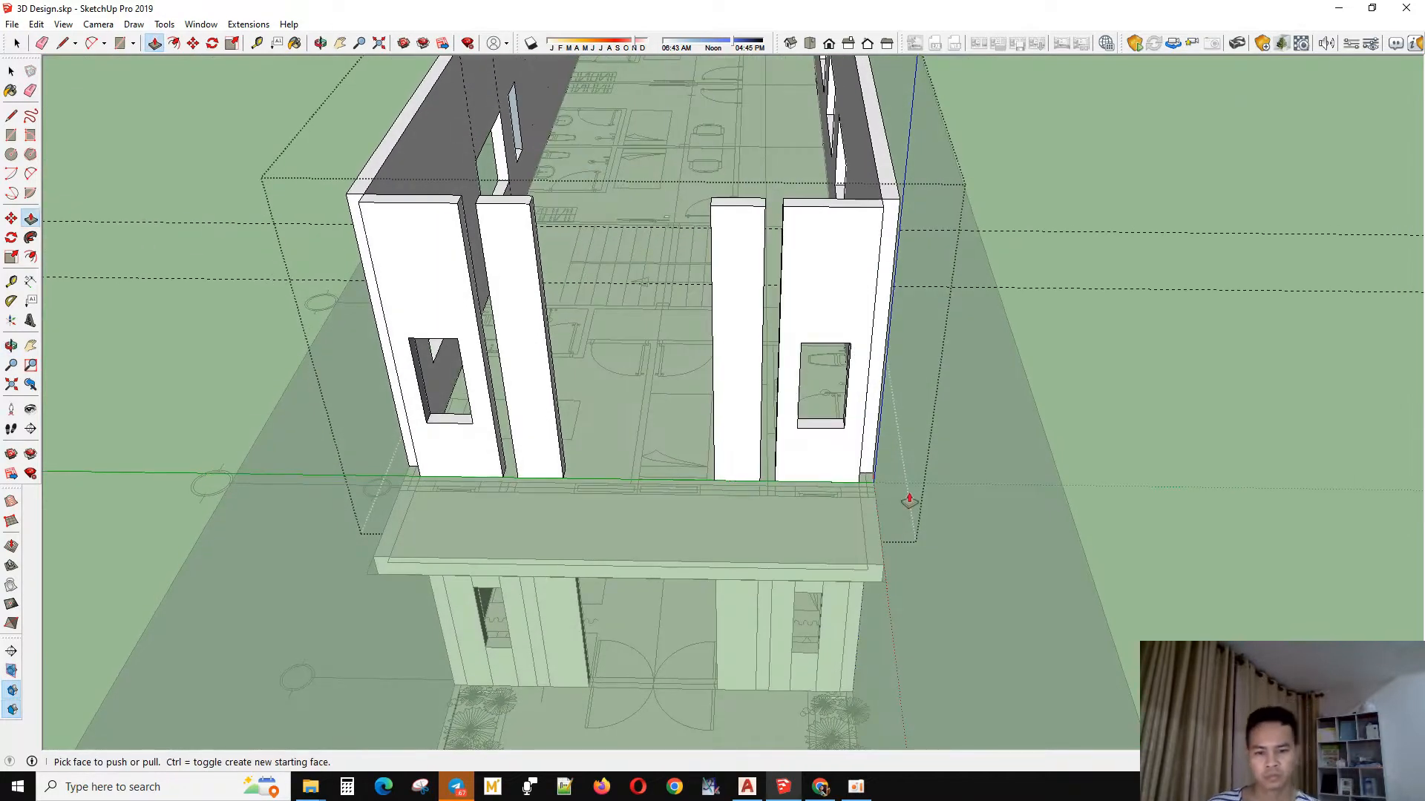
pyautogui.scroll(4, 631, 522)
pyautogui.moveTo(644, 481); pyautogui.dragTo(487, 547, button='middle')
pyautogui.click(747, 788)
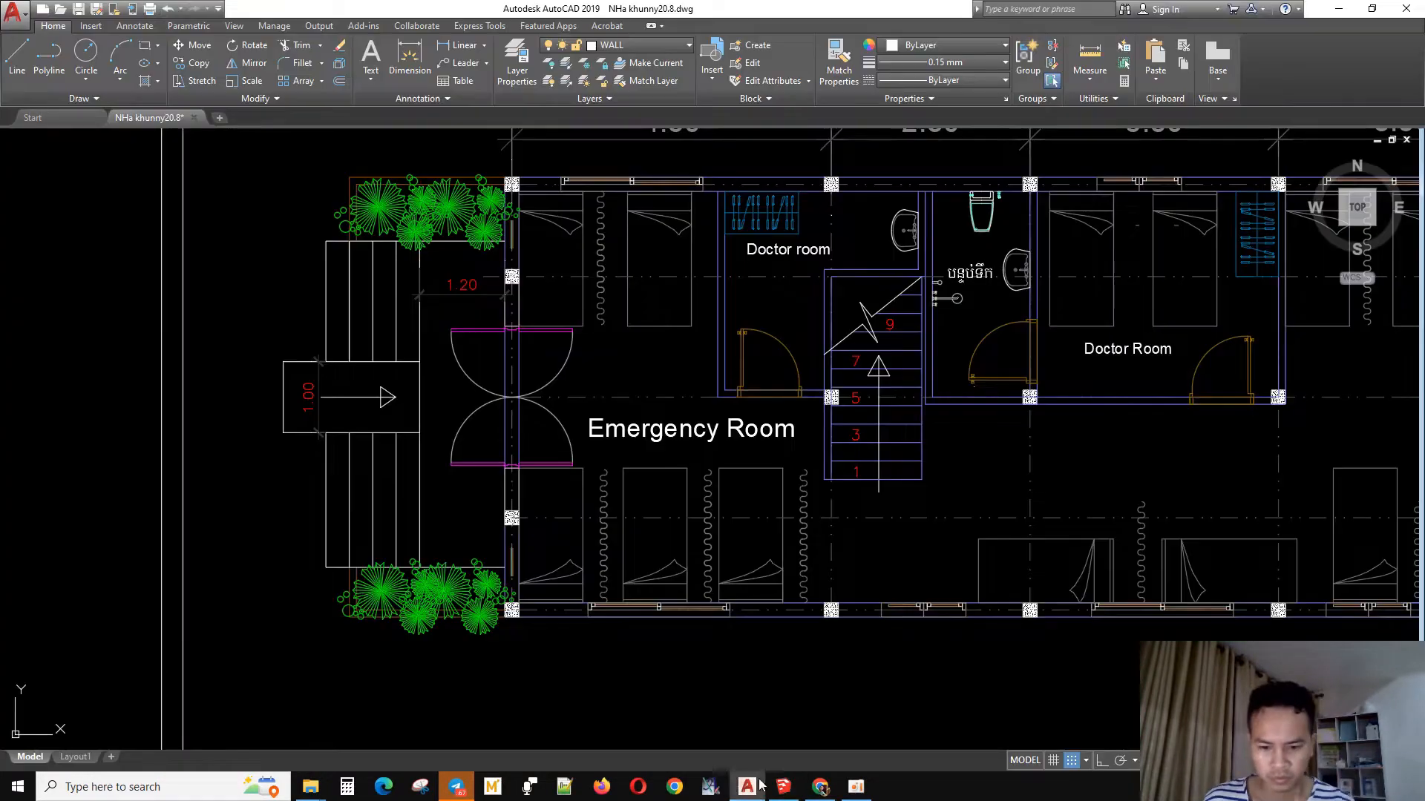
pyautogui.scroll(-5, 1078, 472)
pyautogui.scroll(8, 1077, 472)
pyautogui.moveTo(337, 579); pyautogui.dragTo(1095, 552, button='middle')
pyautogui.scroll(4, 503, 490)
pyautogui.scroll(2, 503, 489)
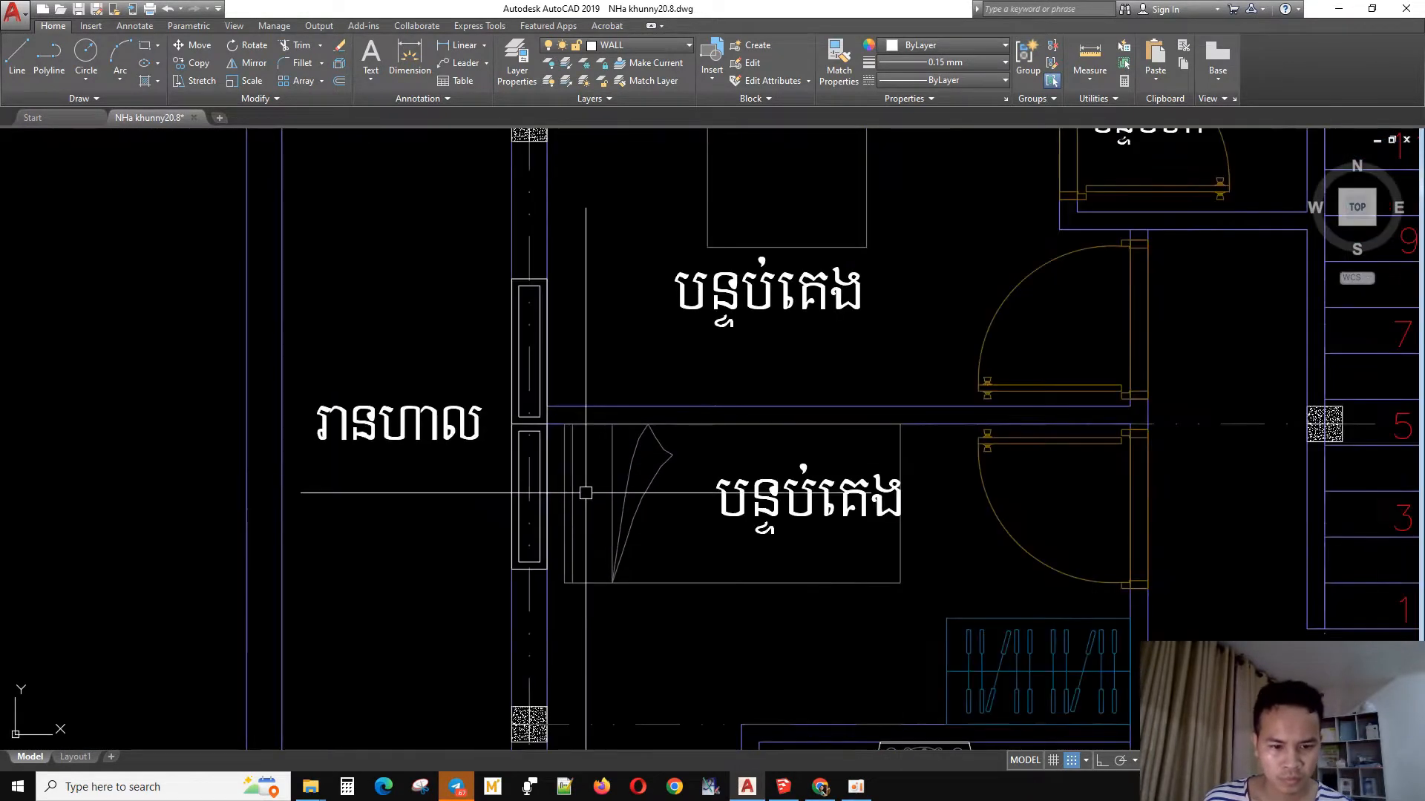
# - Examine the layout of the two front bedrooms, their dividing wall, the balcony openings and the stairs in the upper-floor plan
pyautogui.scroll(-4, 579, 475)
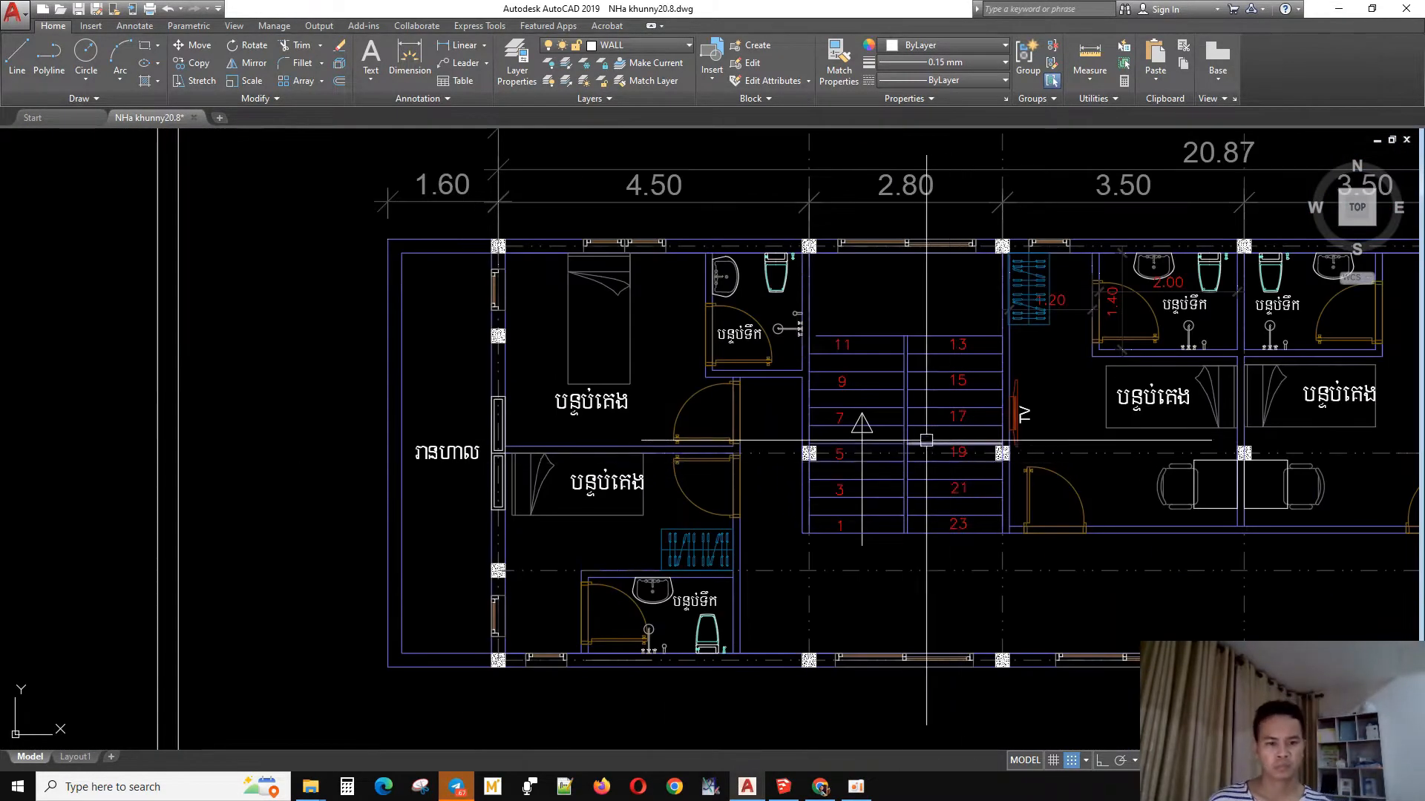
pyautogui.scroll(4, 583, 416)
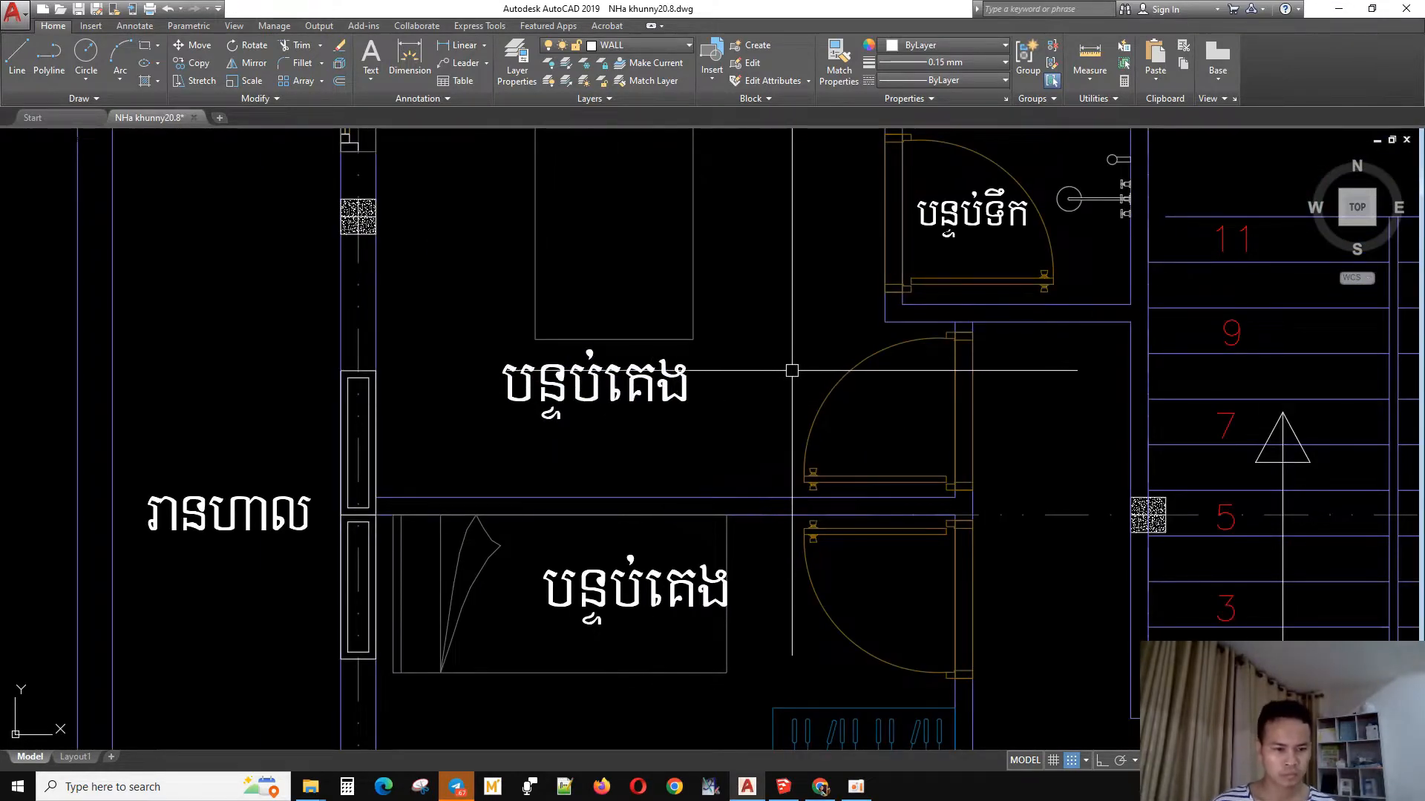
pyautogui.scroll(-4, 803, 366)
pyautogui.scroll(2, 658, 312)
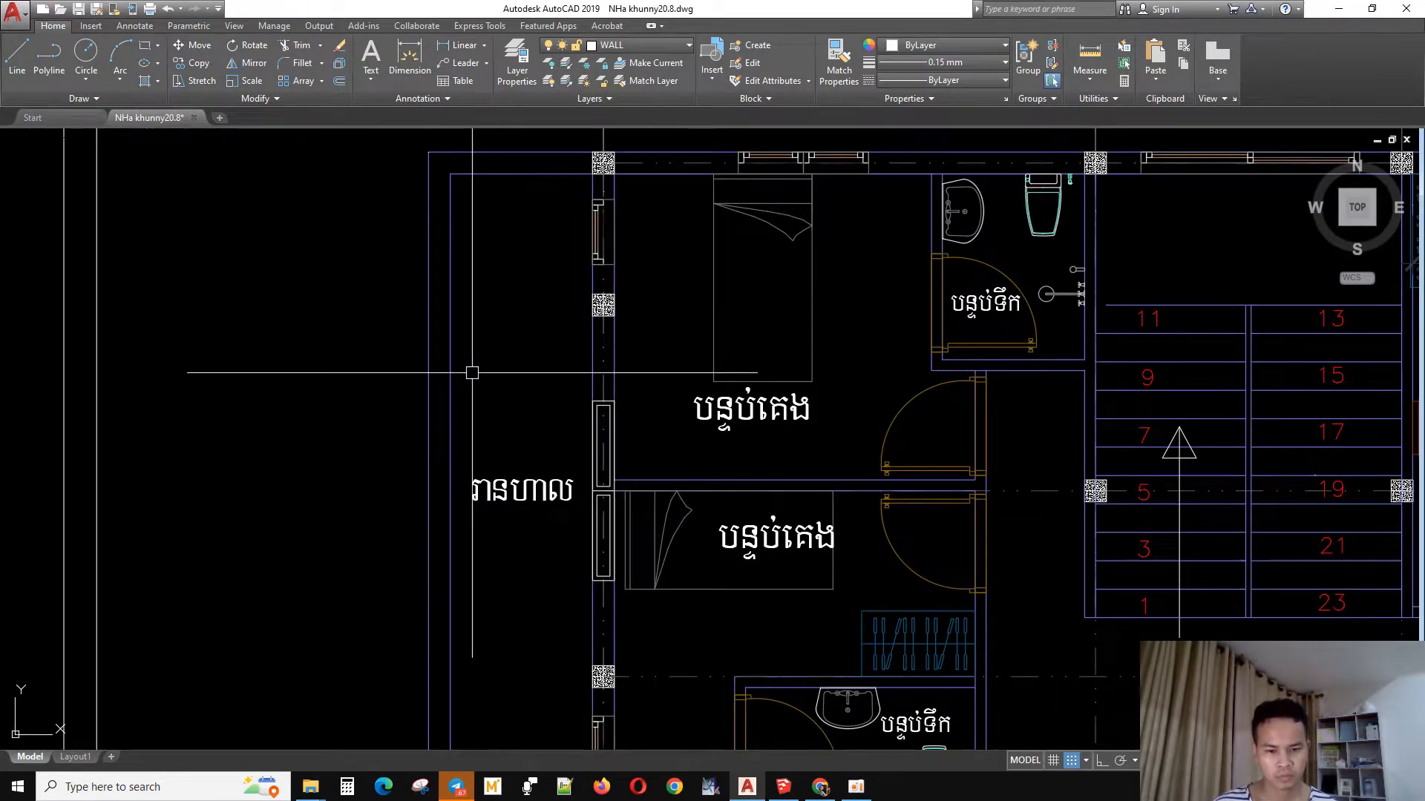
pyautogui.moveTo(692, 449); pyautogui.dragTo(414, 325, button='middle')
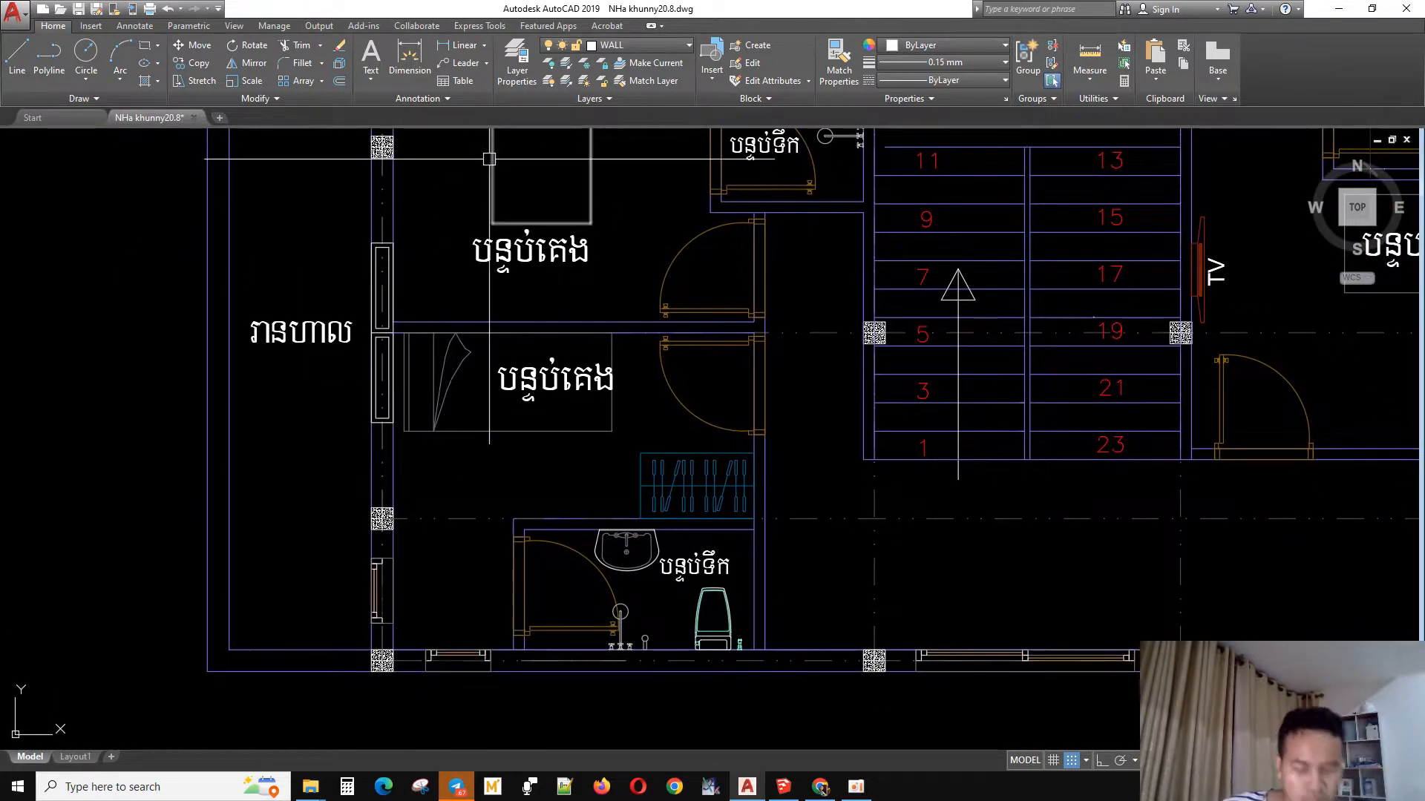
pyautogui.scroll(2, 359, 410)
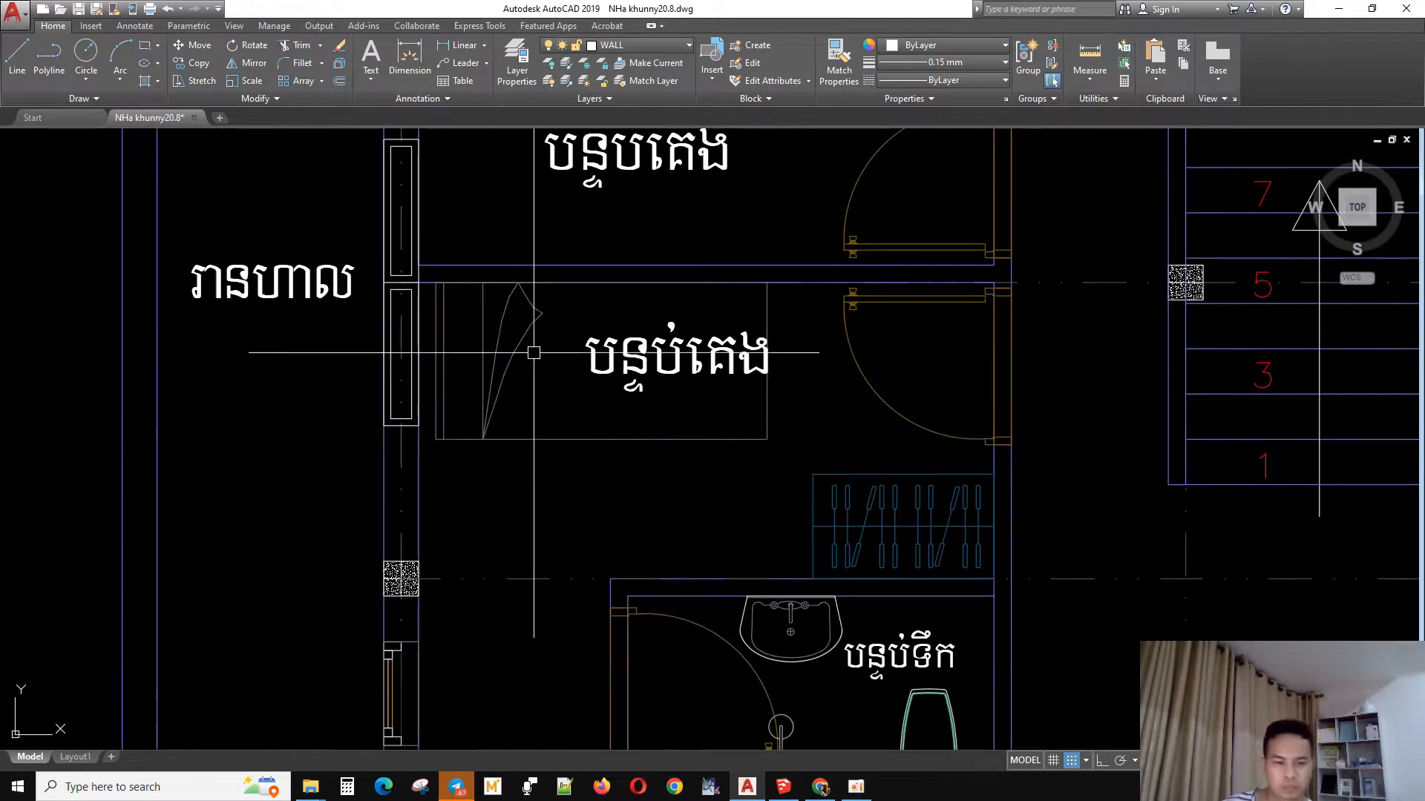
pyautogui.scroll(-2, 460, 388)
pyautogui.moveTo(545, 380); pyautogui.dragTo(517, 520, button='middle')
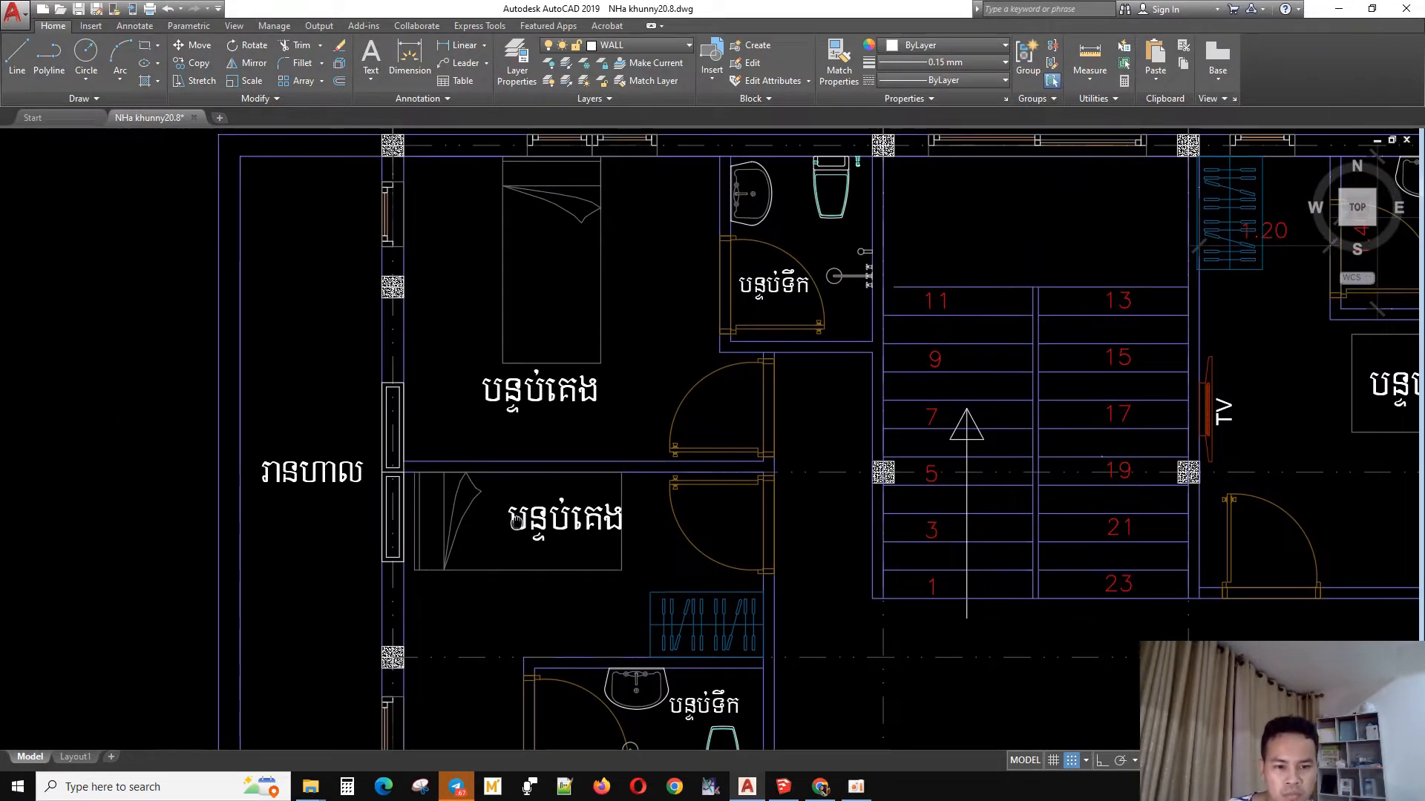
pyautogui.scroll(3, 436, 483)
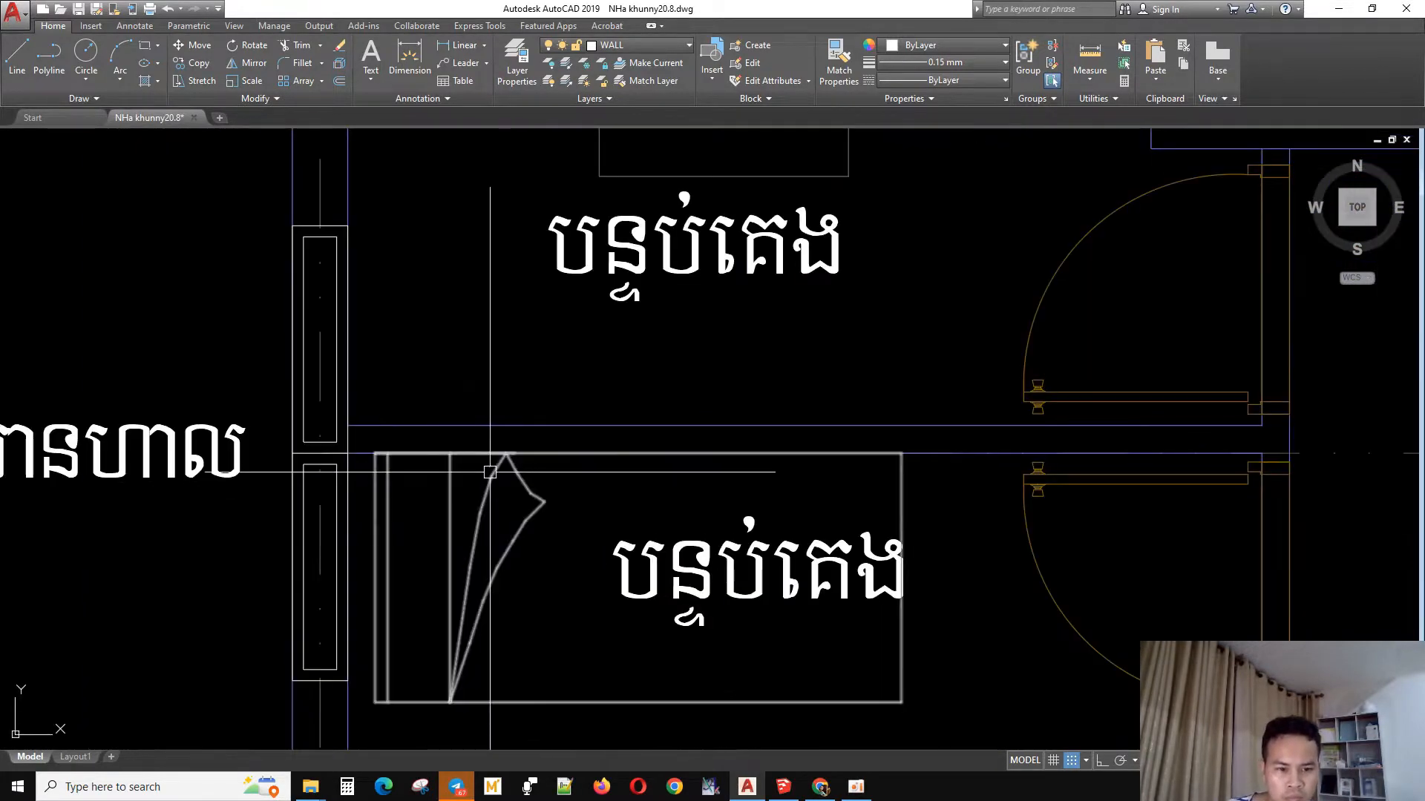
pyautogui.scroll(-3, 433, 506)
pyautogui.moveTo(528, 573); pyautogui.dragTo(644, 553, button='middle')
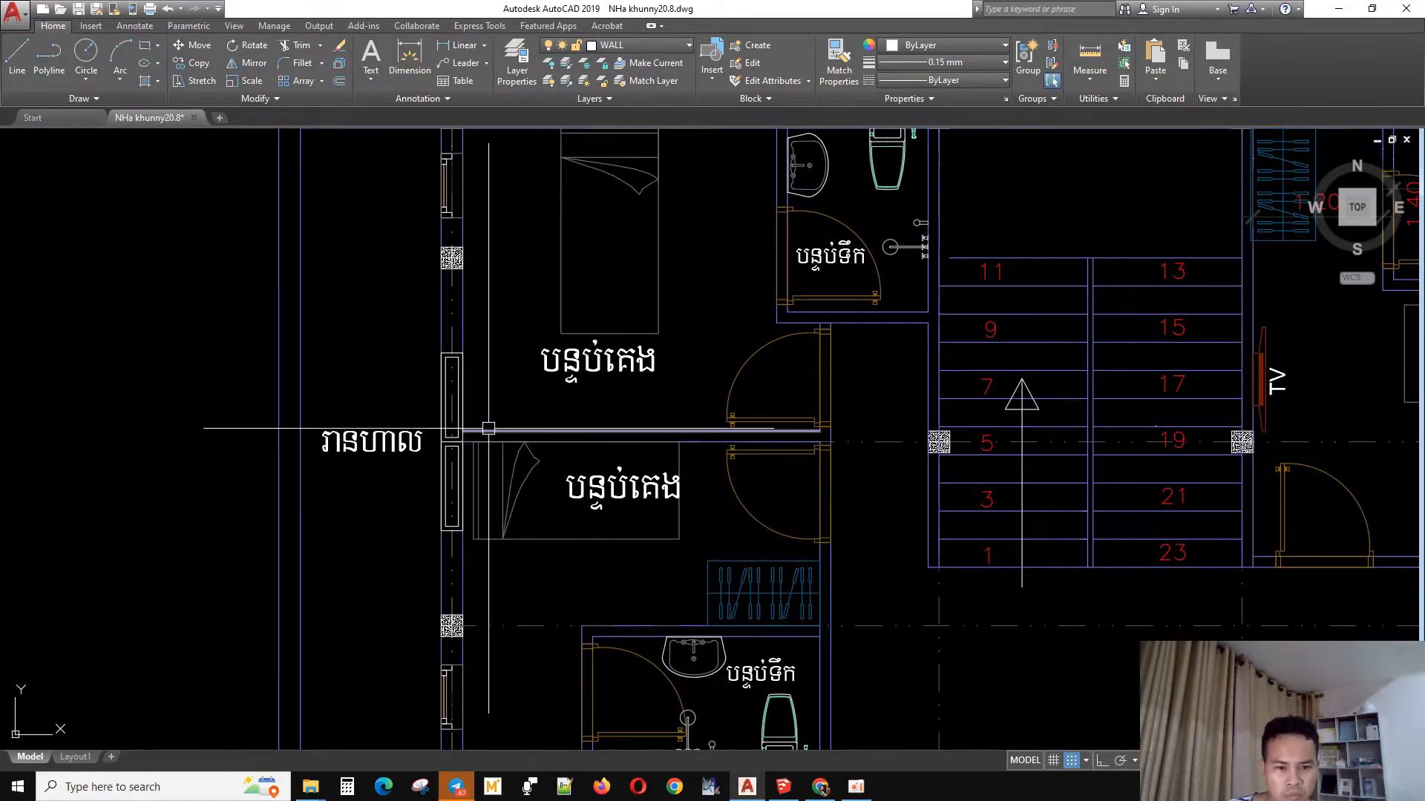
pyautogui.scroll(-1, 494, 420)
pyautogui.moveTo(638, 408); pyautogui.dragTo(618, 421, button='middle')
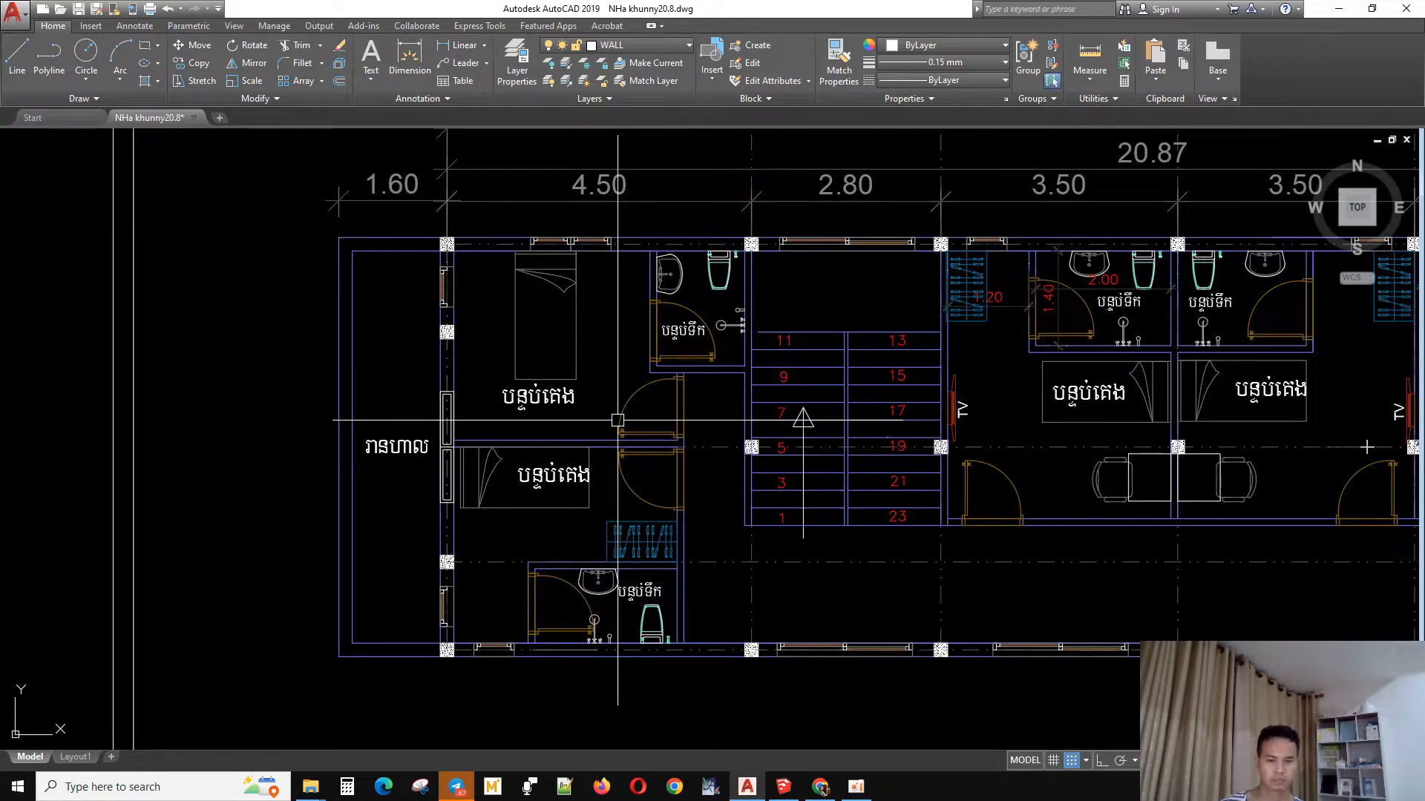
# - Examine the upper-floor plan from the front bedrooms along to HALL .A1 and the far-end balcony, returning to the front bedrooms
pyautogui.moveTo(807, 313); pyautogui.dragTo(1, 272, button='middle')
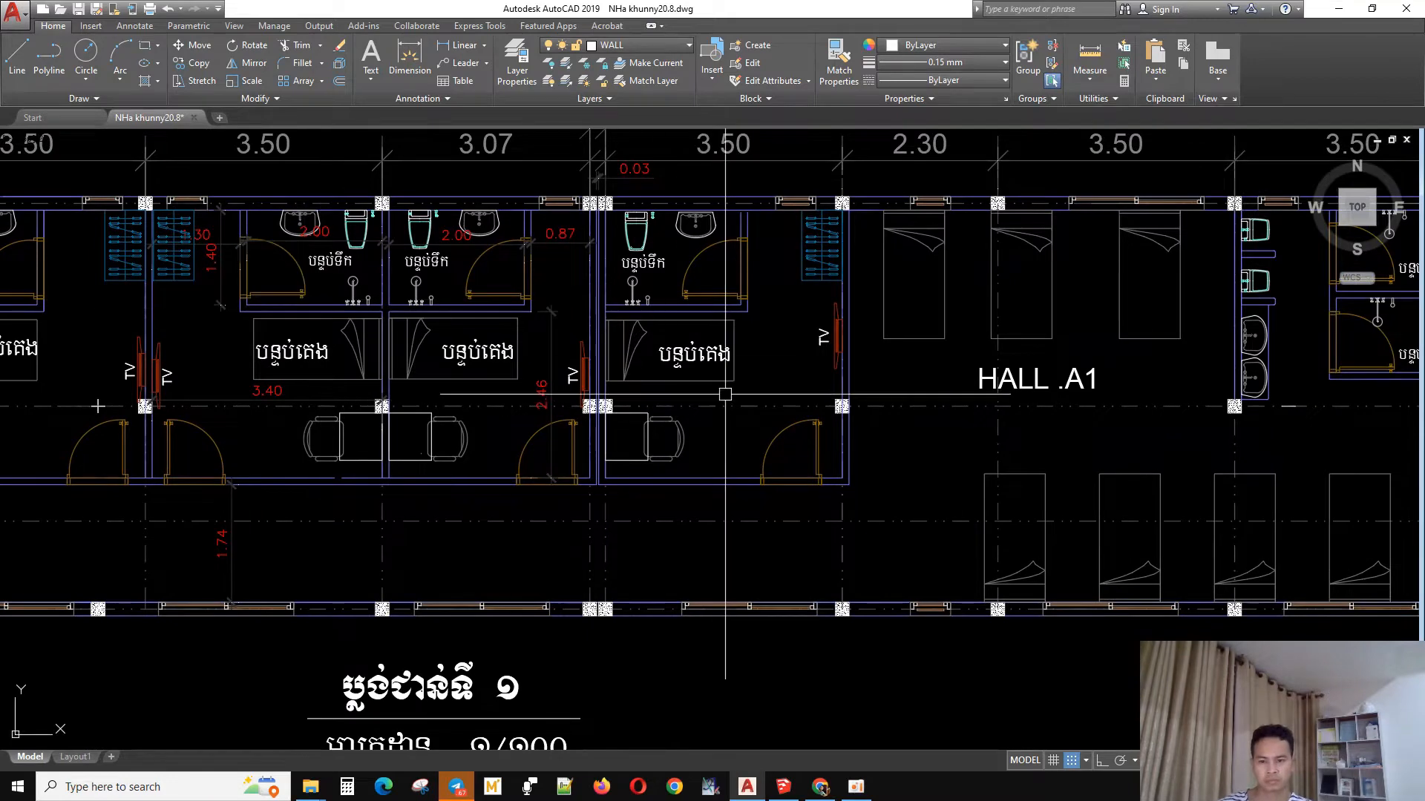
pyautogui.moveTo(725, 388); pyautogui.dragTo(3, 383, button='middle')
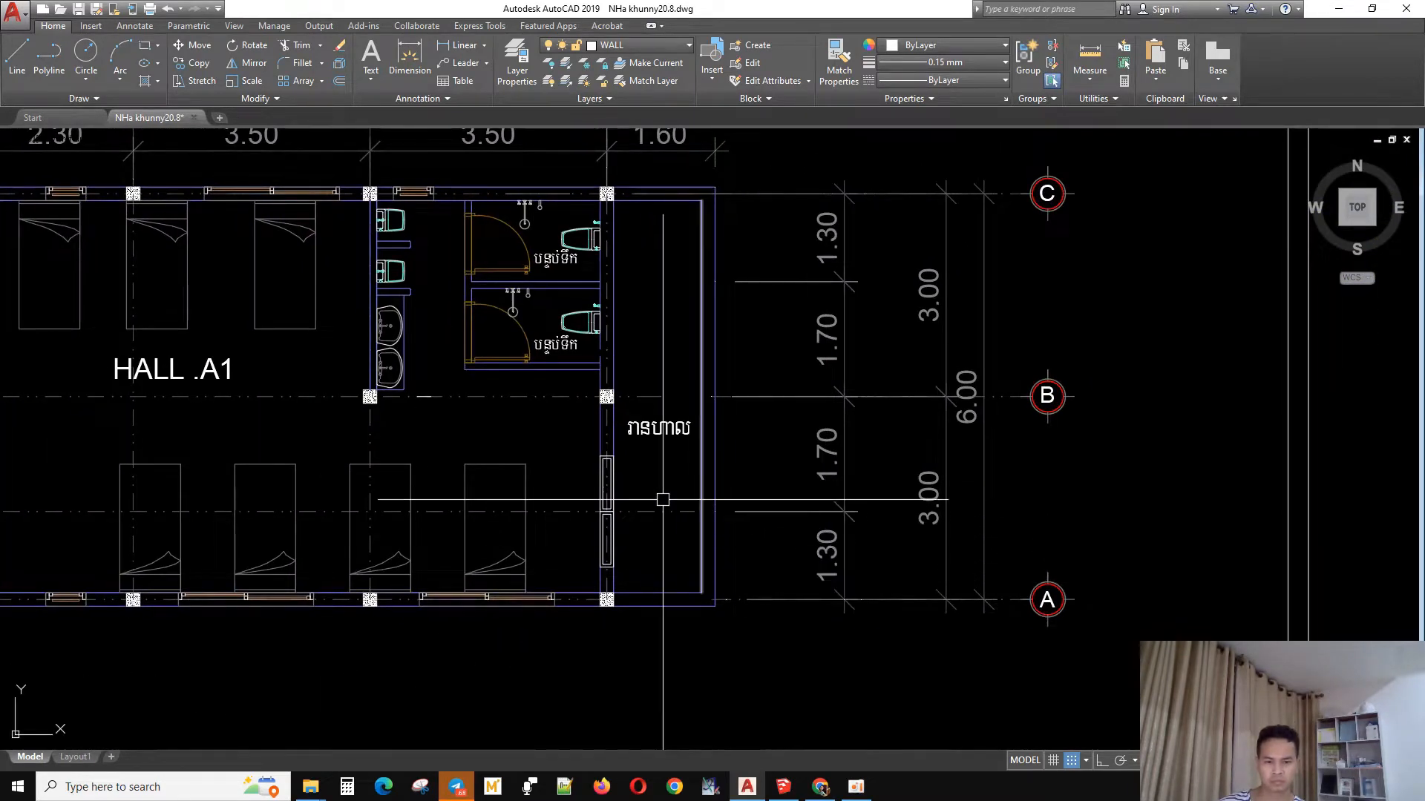
pyautogui.scroll(-2, 422, 451)
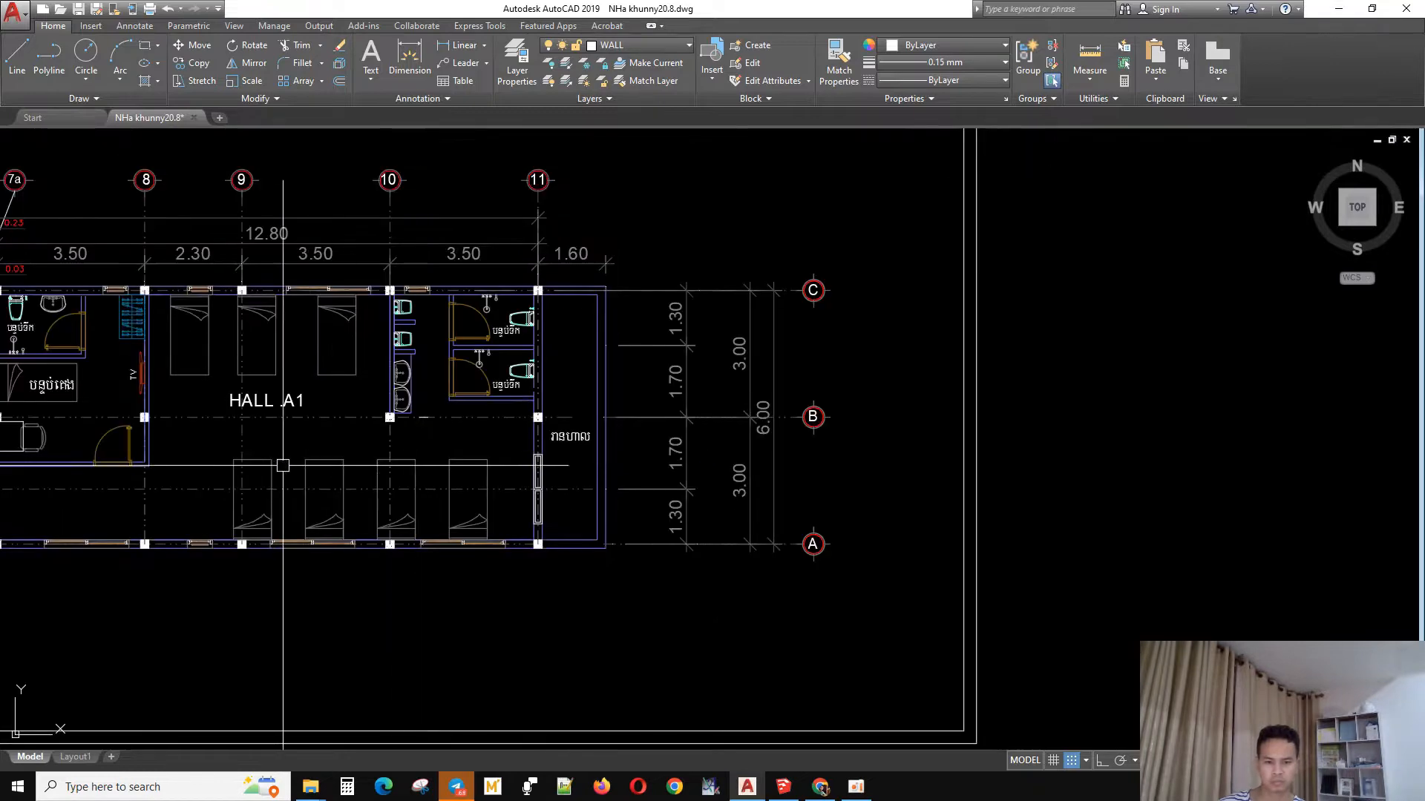
pyautogui.scroll(3, 598, 503)
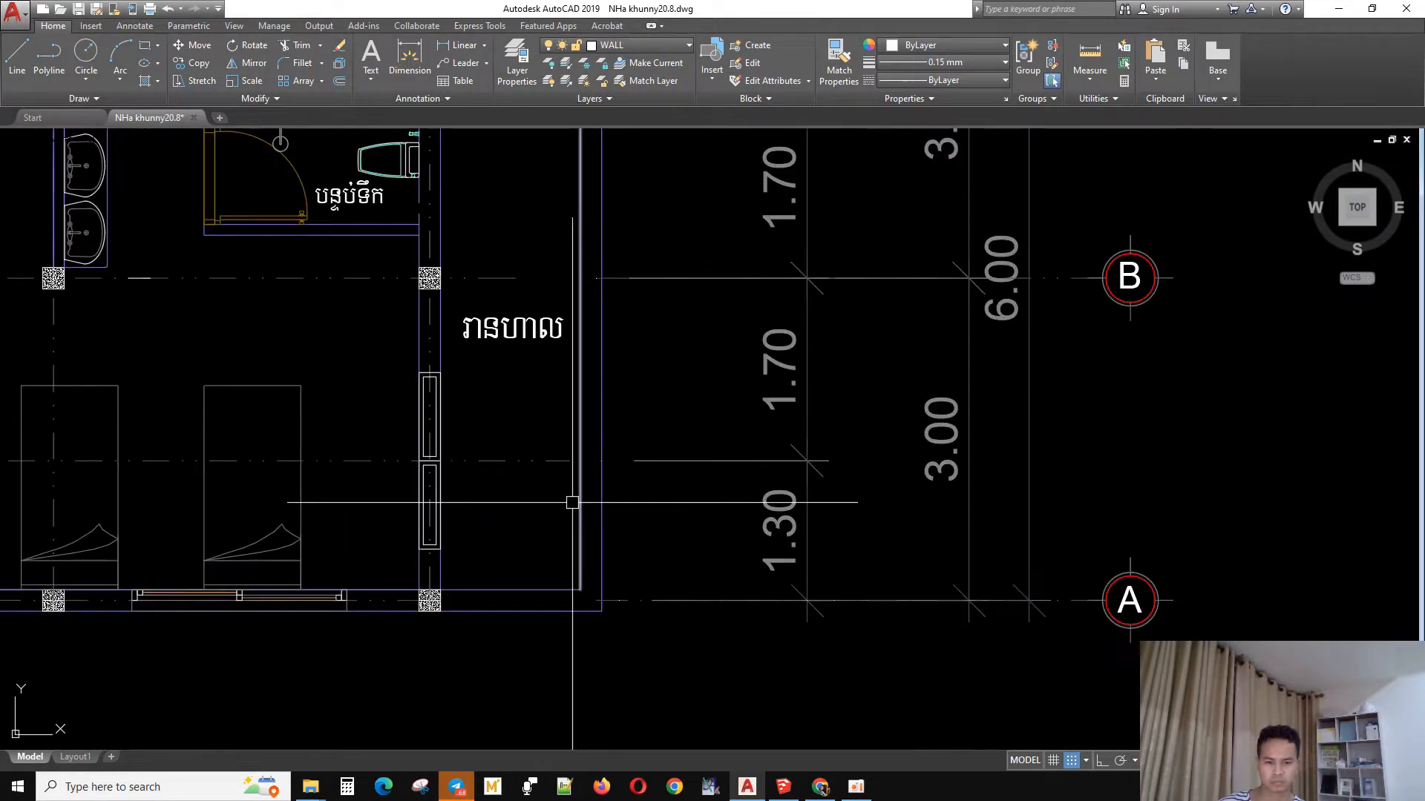
pyautogui.moveTo(569, 499); pyautogui.dragTo(1237, 603, button='middle')
pyautogui.scroll(-5, 862, 533)
pyautogui.scroll(6, 862, 533)
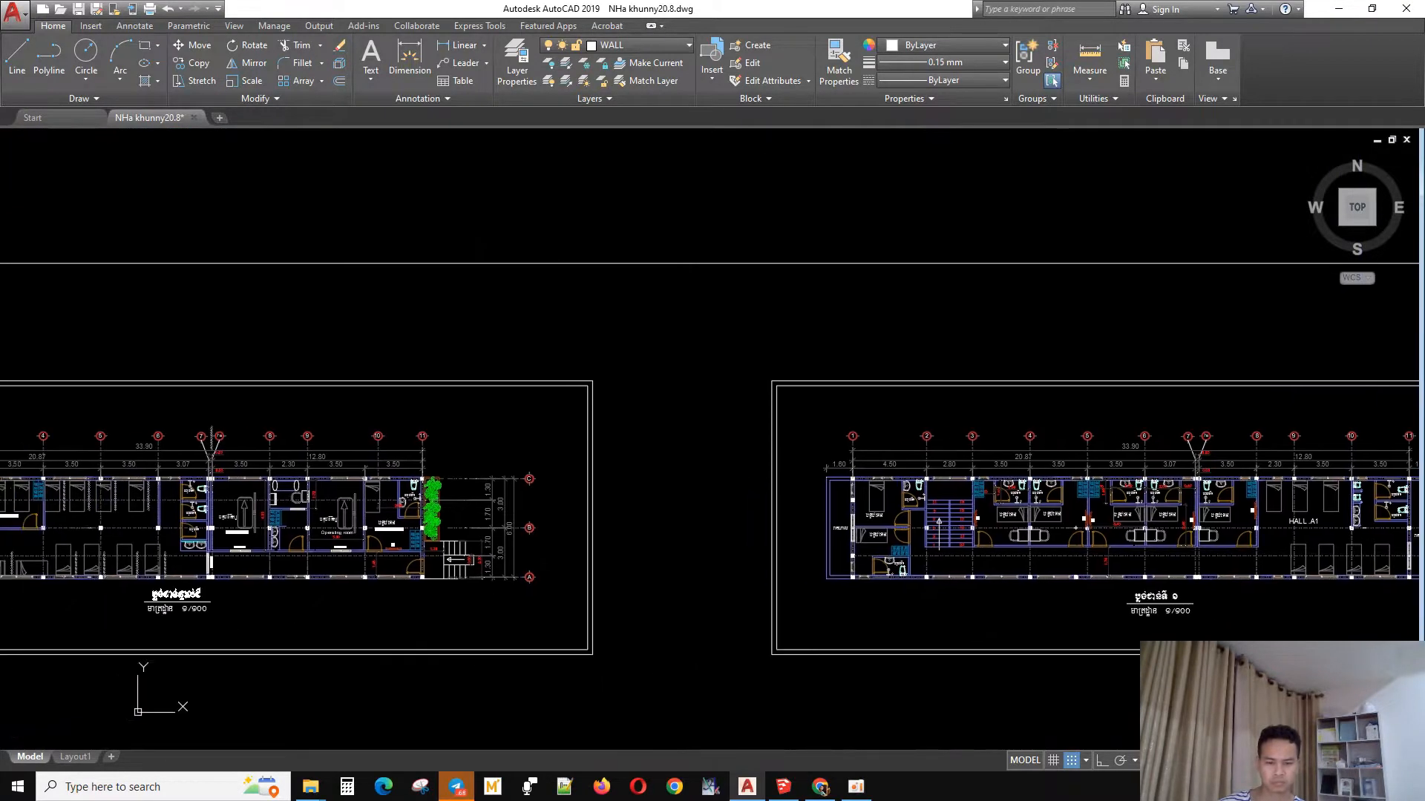
pyautogui.moveTo(915, 518); pyautogui.dragTo(722, 518, button='middle')
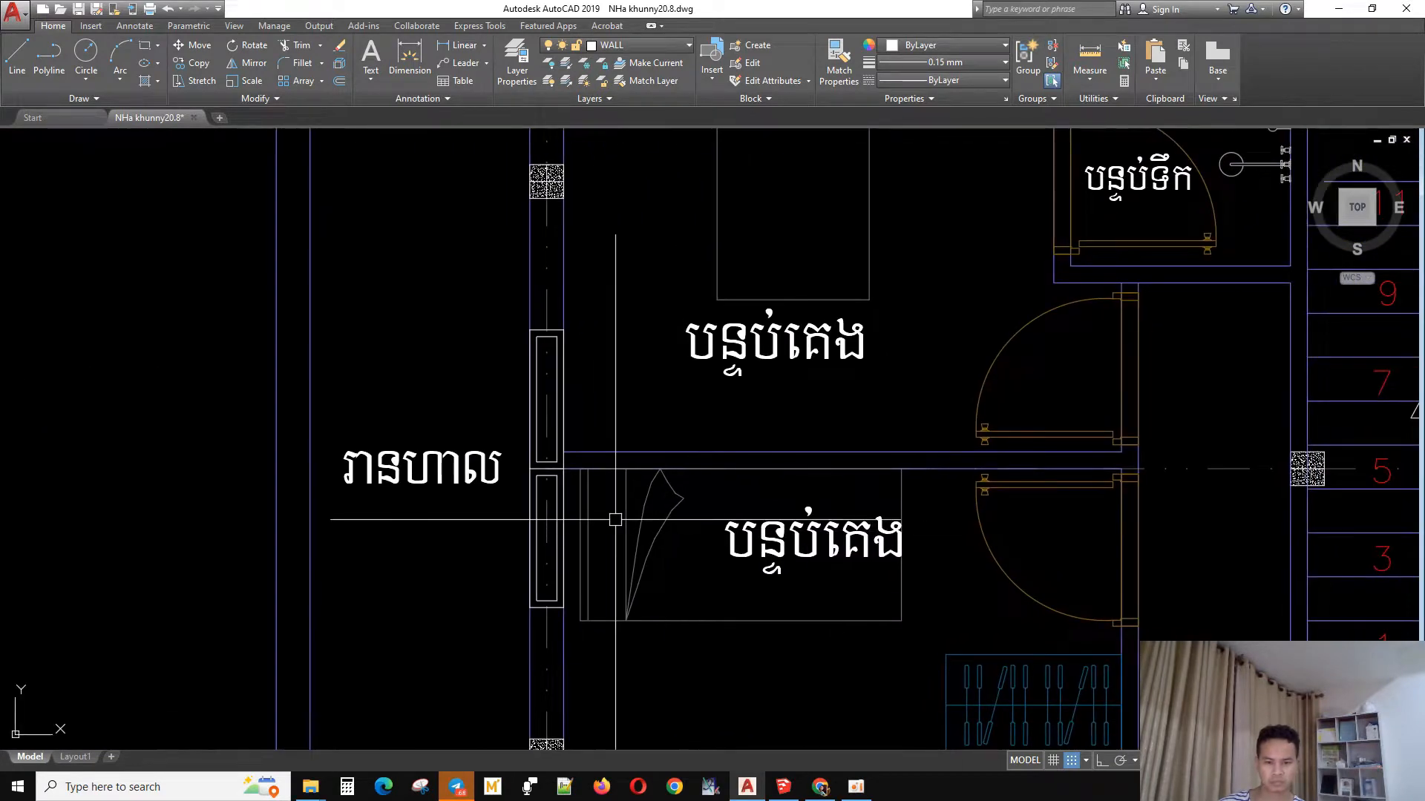
pyautogui.scroll(-3, 610, 519)
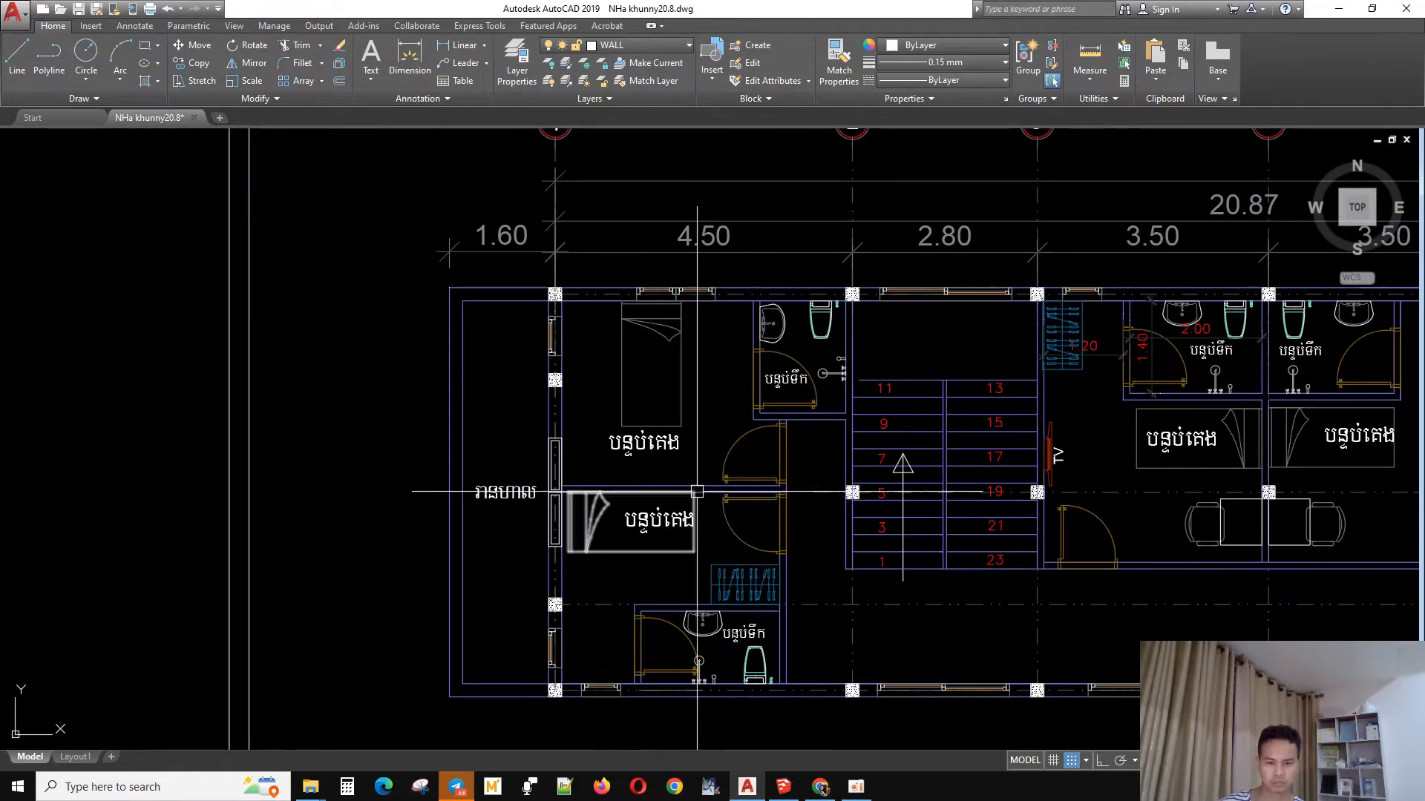
# - Inspect the two front balcony door openings on either side of the bedroom dividing wall in the upper-floor plan
pyautogui.scroll(2, 558, 472)
pyautogui.scroll(2, 572, 473)
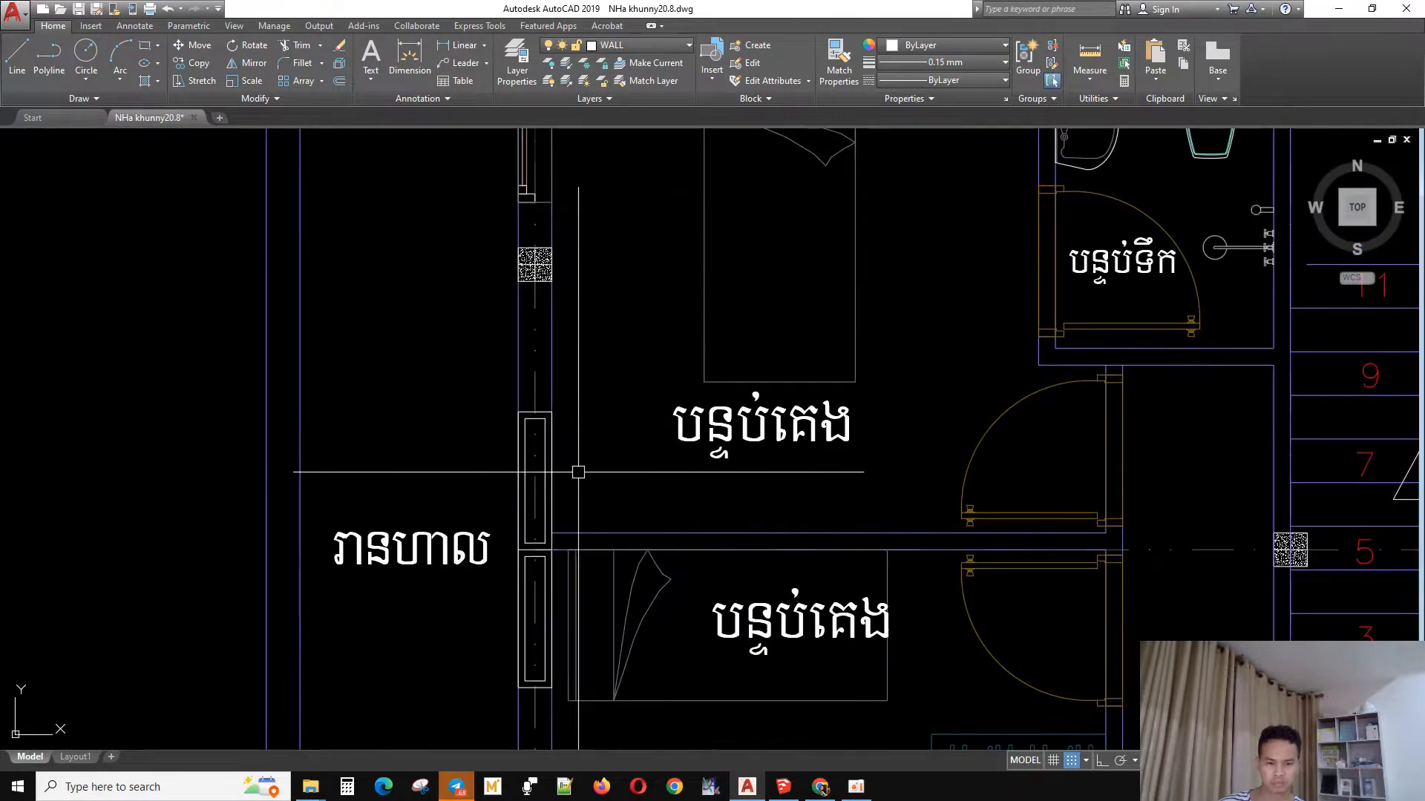
pyautogui.click(546, 509)
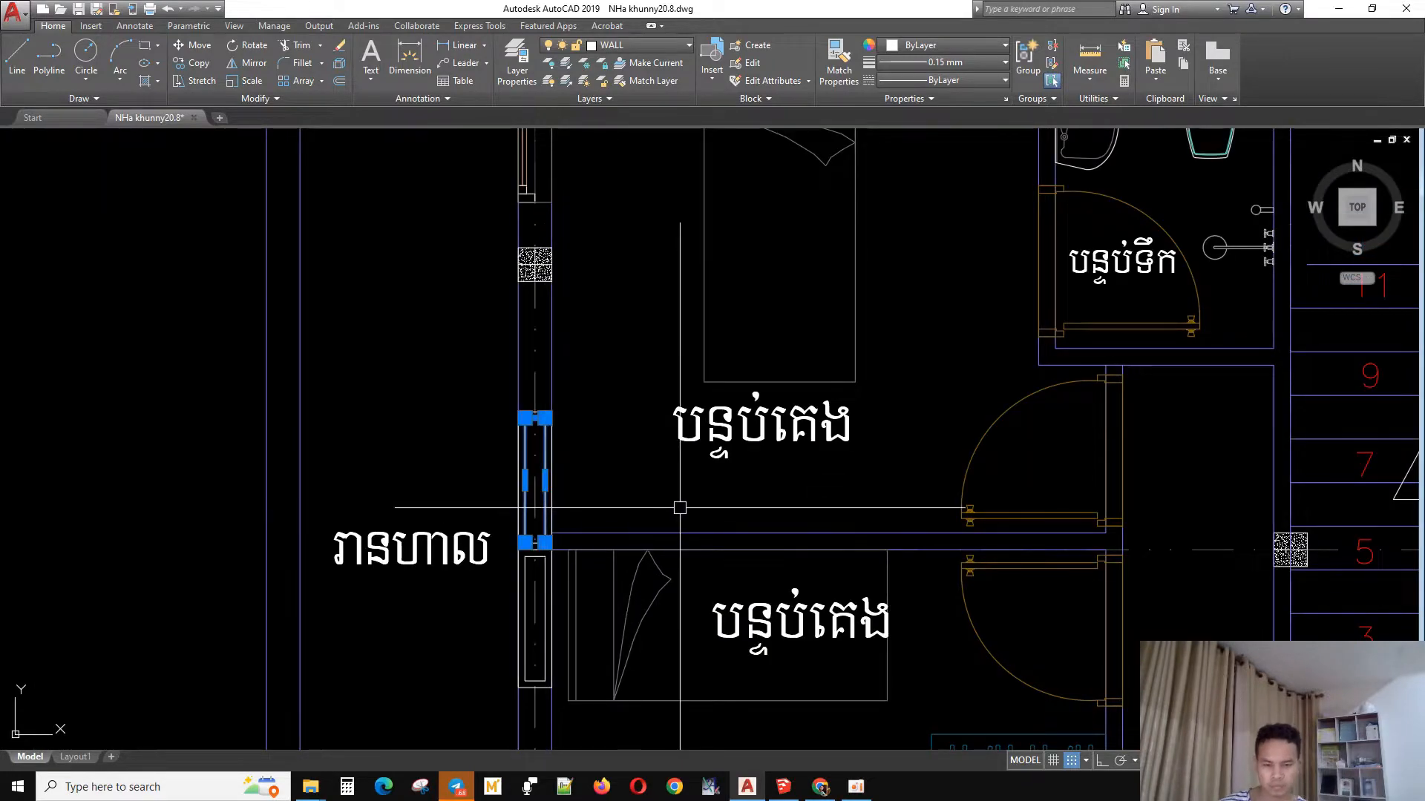
pyautogui.press('Escape')
pyautogui.scroll(-8, 638, 415)
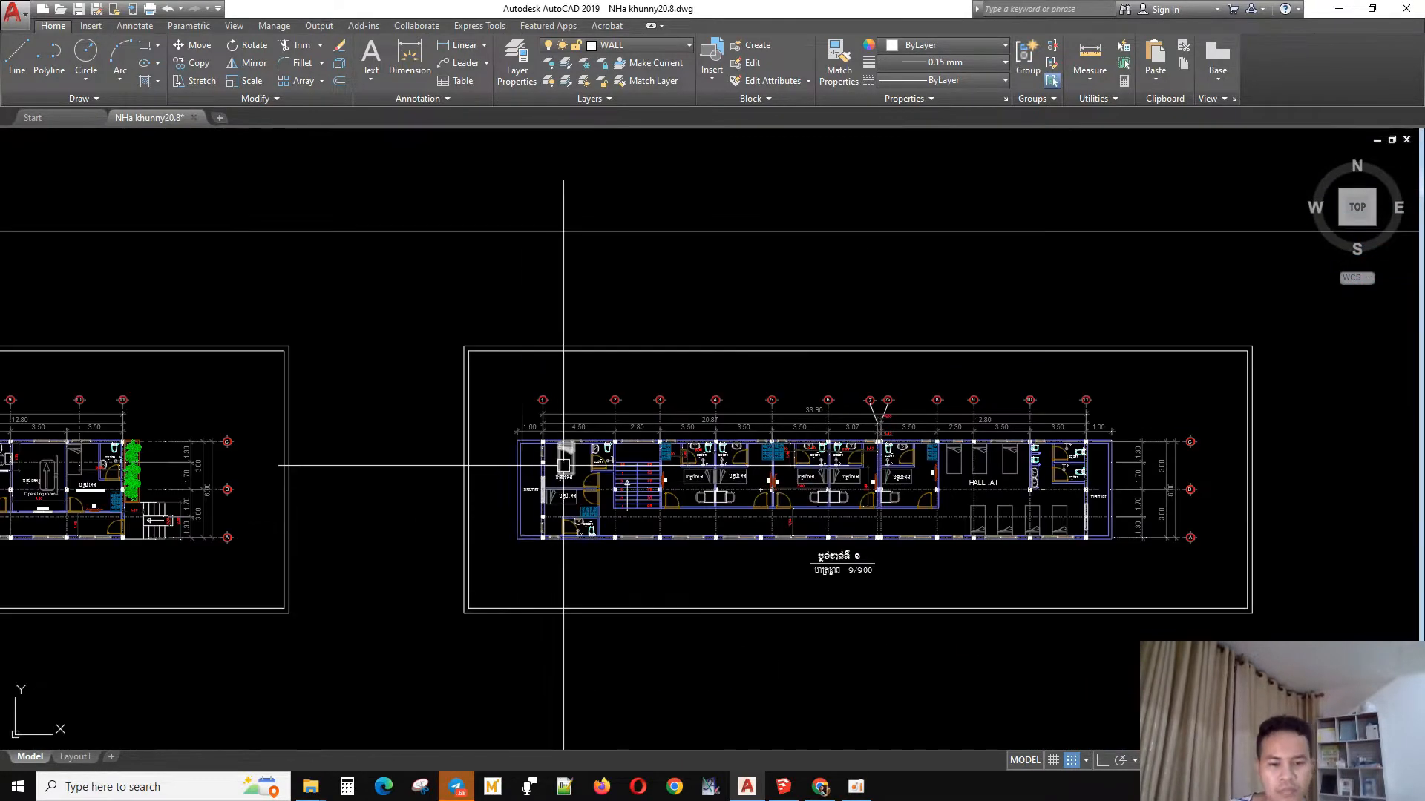
pyautogui.scroll(-3, 645, 512)
pyautogui.moveTo(668, 408)
pyautogui.mouseDown(button='middle')
pyautogui.moveTo(1107, 408)
pyautogui.moveTo(826, 447)
pyautogui.mouseUp(button='middle')
pyautogui.scroll(6, 826, 448)
pyautogui.scroll(2, 826, 448)
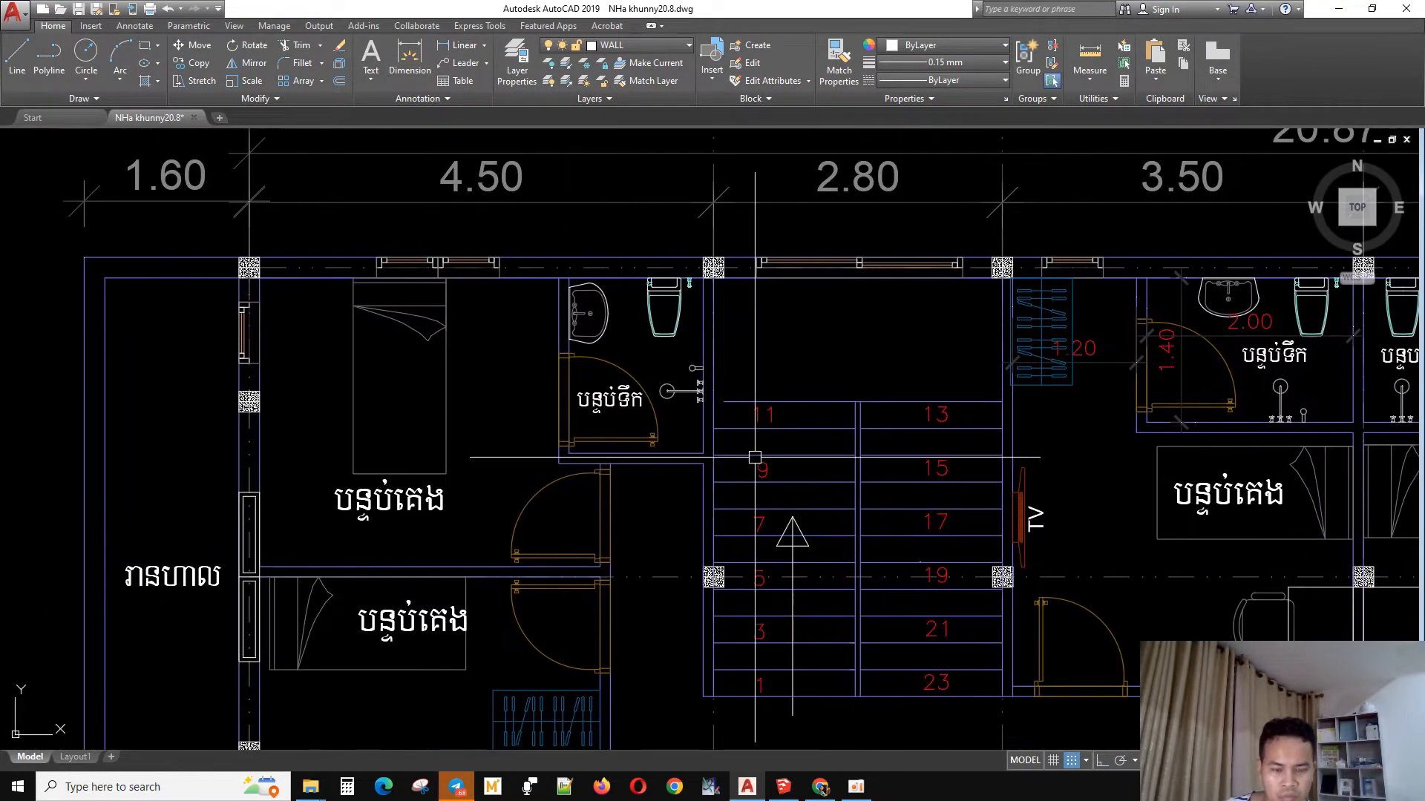
pyautogui.scroll(-8, 837, 745)
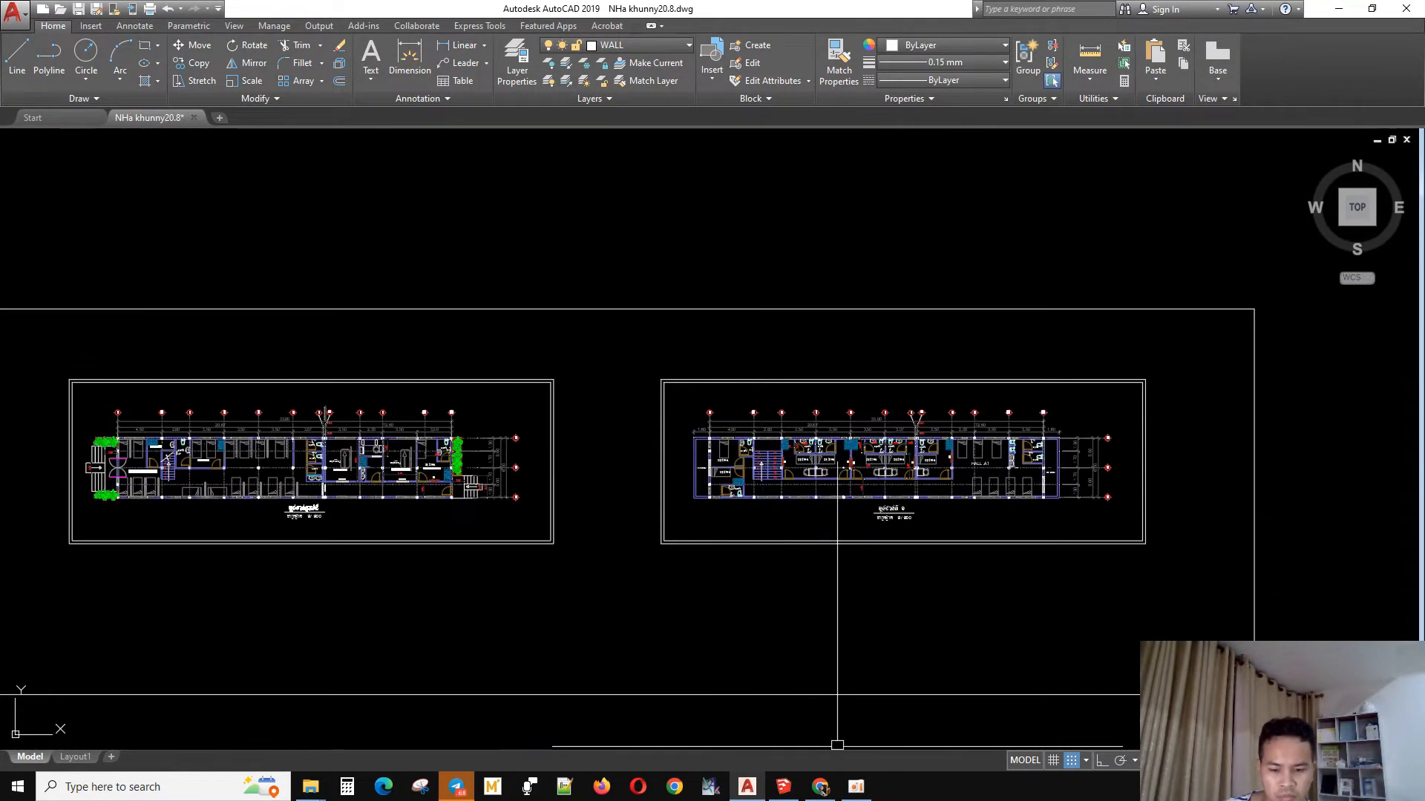
# - Switch to SketchUp and push/pull the right central wall's inner face to the door edge, then onward to the dividing wall in the plan
pyautogui.click(783, 787)
pyautogui.scroll(-3, 693, 499)
pyautogui.moveTo(693, 499); pyautogui.dragTo(891, 547, button='middle')
pyautogui.scroll(5, 743, 567)
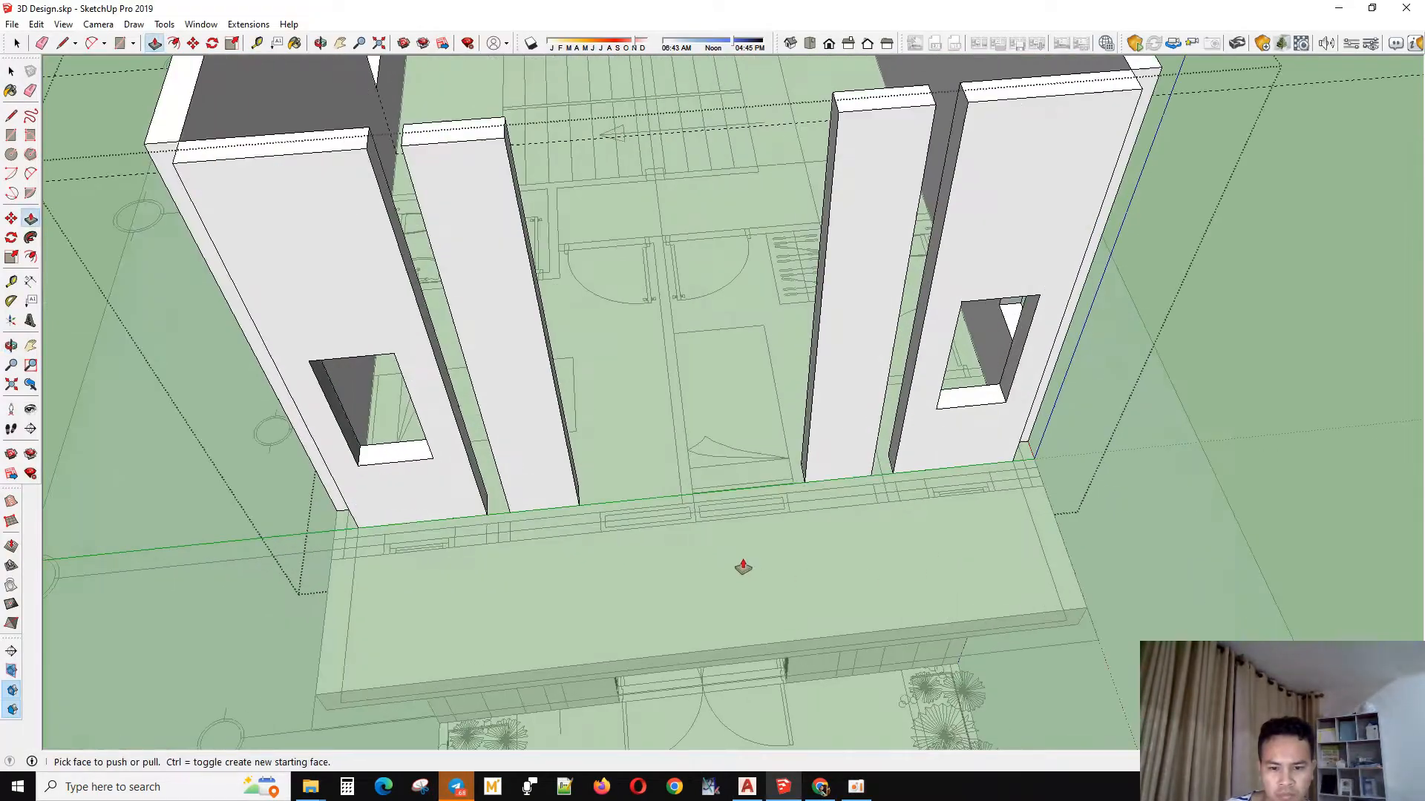
pyautogui.scroll(8, 742, 567)
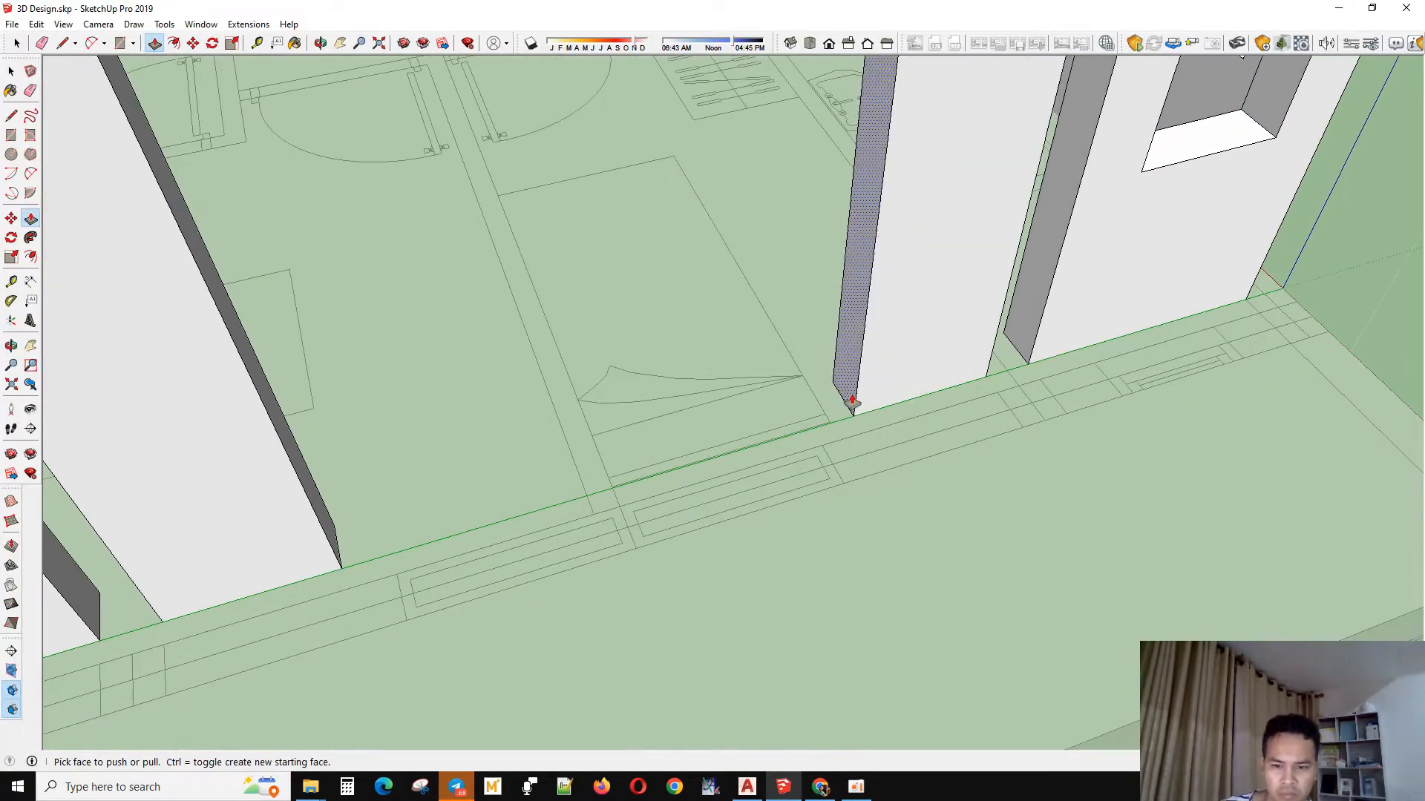
pyautogui.moveTo(852, 401); pyautogui.dragTo(843, 487)
pyautogui.moveTo(801, 407); pyautogui.dragTo(614, 499)
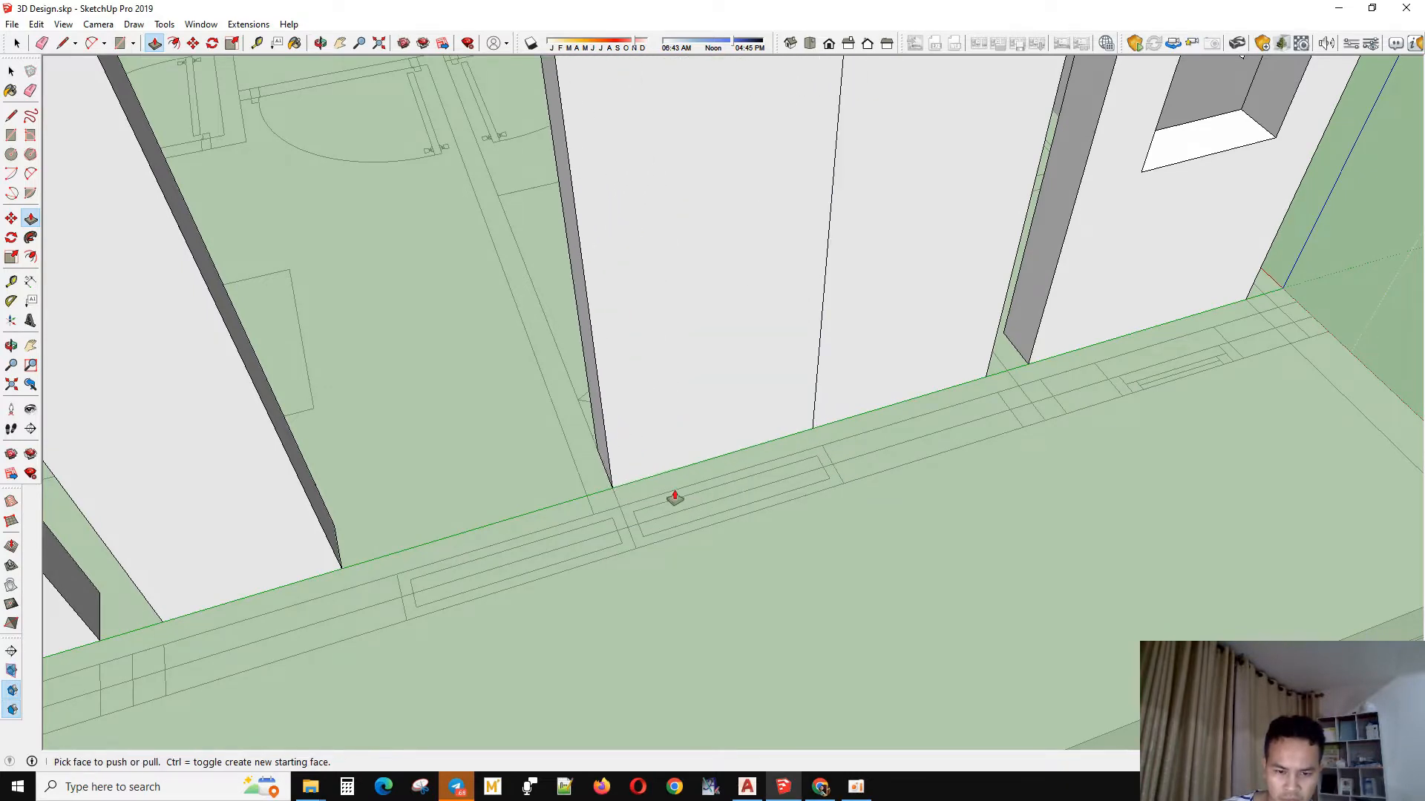
# - Push/pull the wall's end face across the thickness of the bedroom dividing wall as a separate section
pyautogui.moveTo(675, 500); pyautogui.dragTo(761, 478, button='middle')
pyautogui.scroll(2, 578, 525)
pyautogui.moveTo(579, 519); pyautogui.dragTo(732, 487, button='middle')
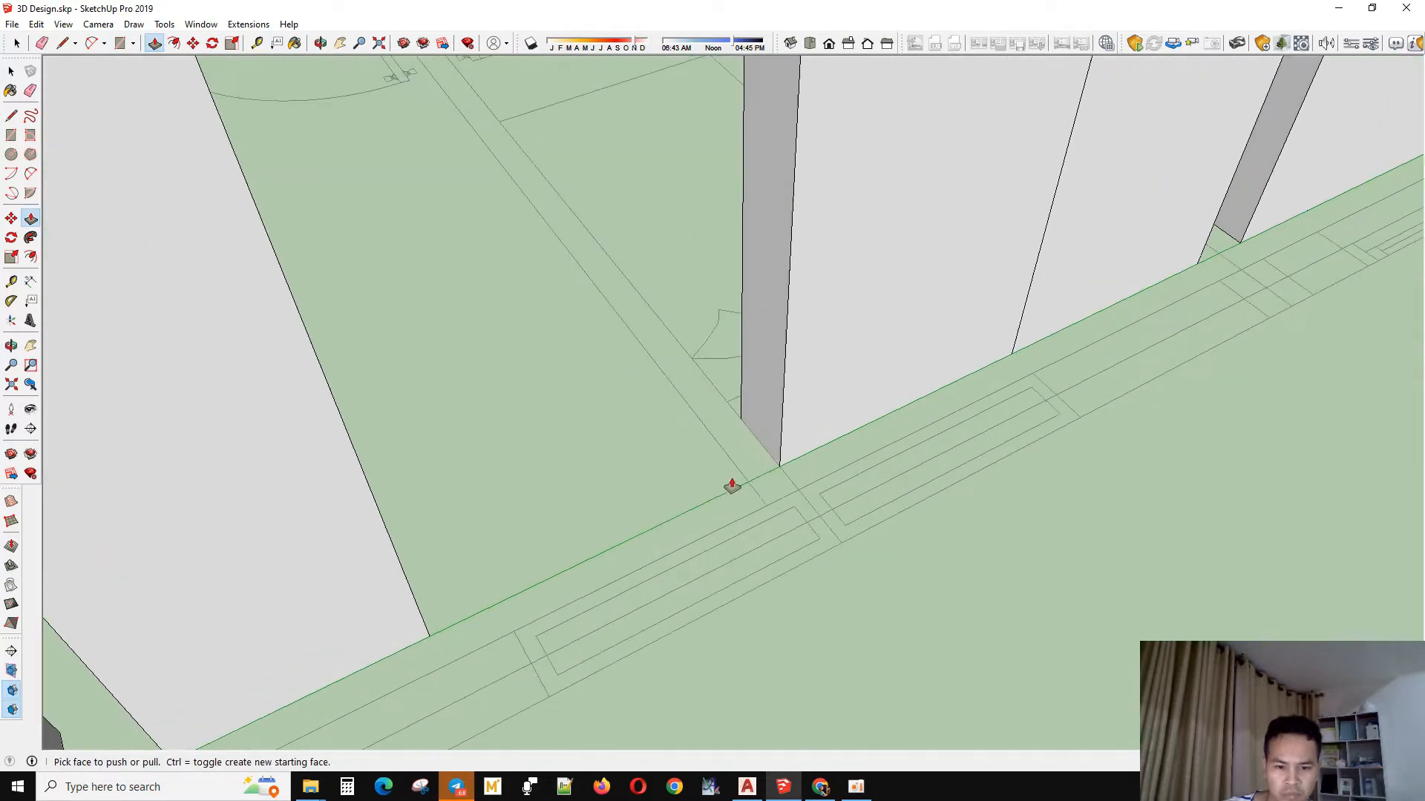
pyautogui.click(770, 450)
pyautogui.click(754, 490)
pyautogui.scroll(-3, 705, 438)
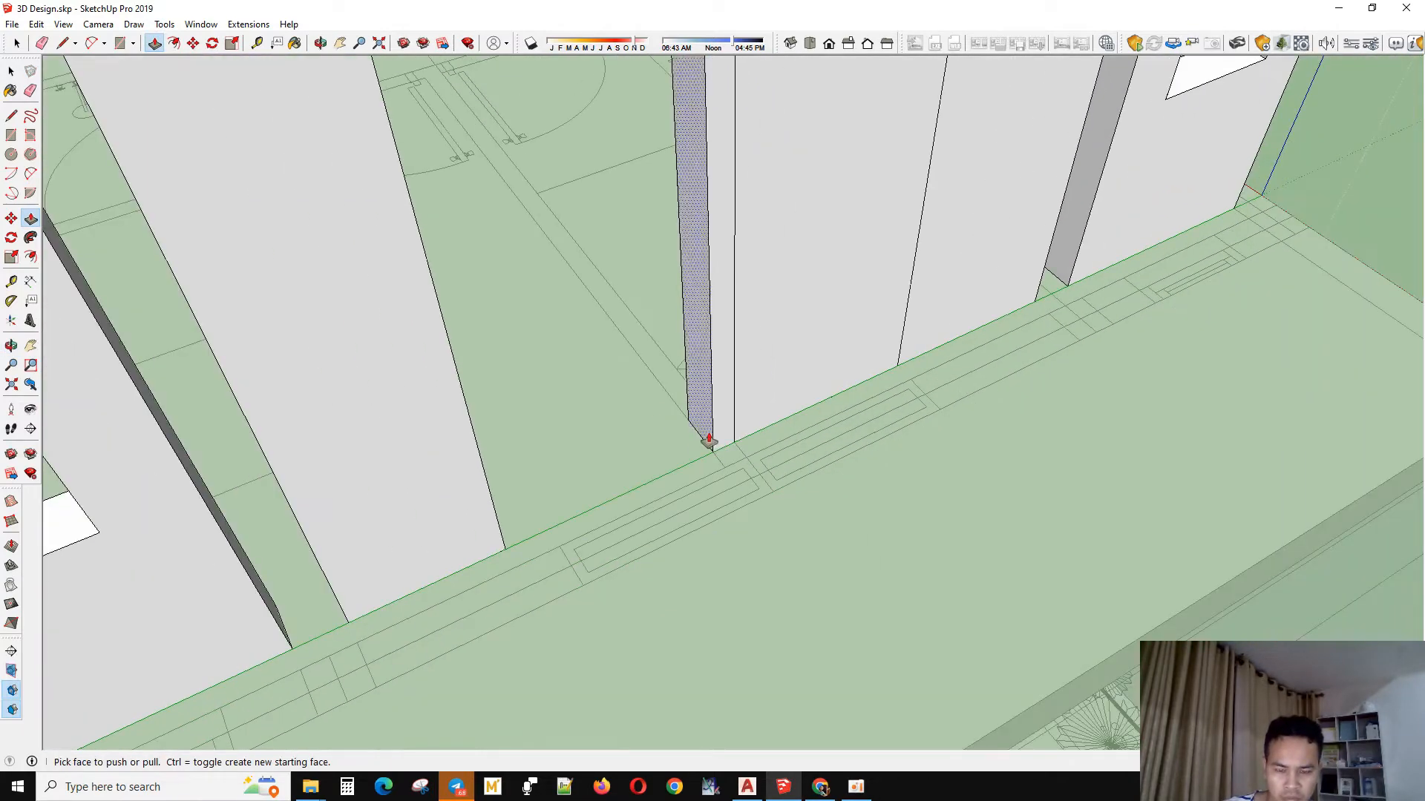
# - Measure the right door section's width and push/pull a new wall section across the left door opening
pyautogui.moveTo(706, 439); pyautogui.dragTo(827, 385, button='middle')
pyautogui.press('t')
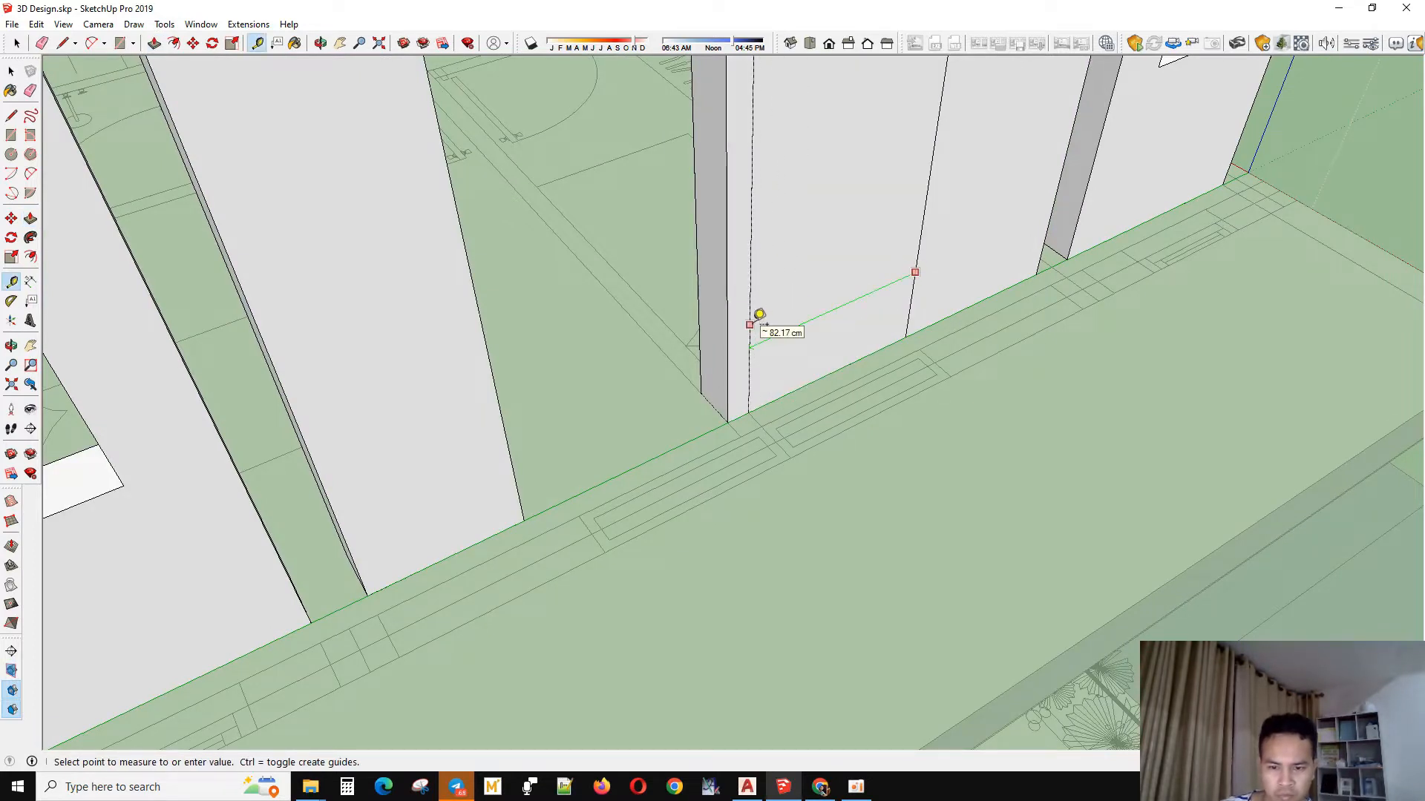
pyautogui.press('space')
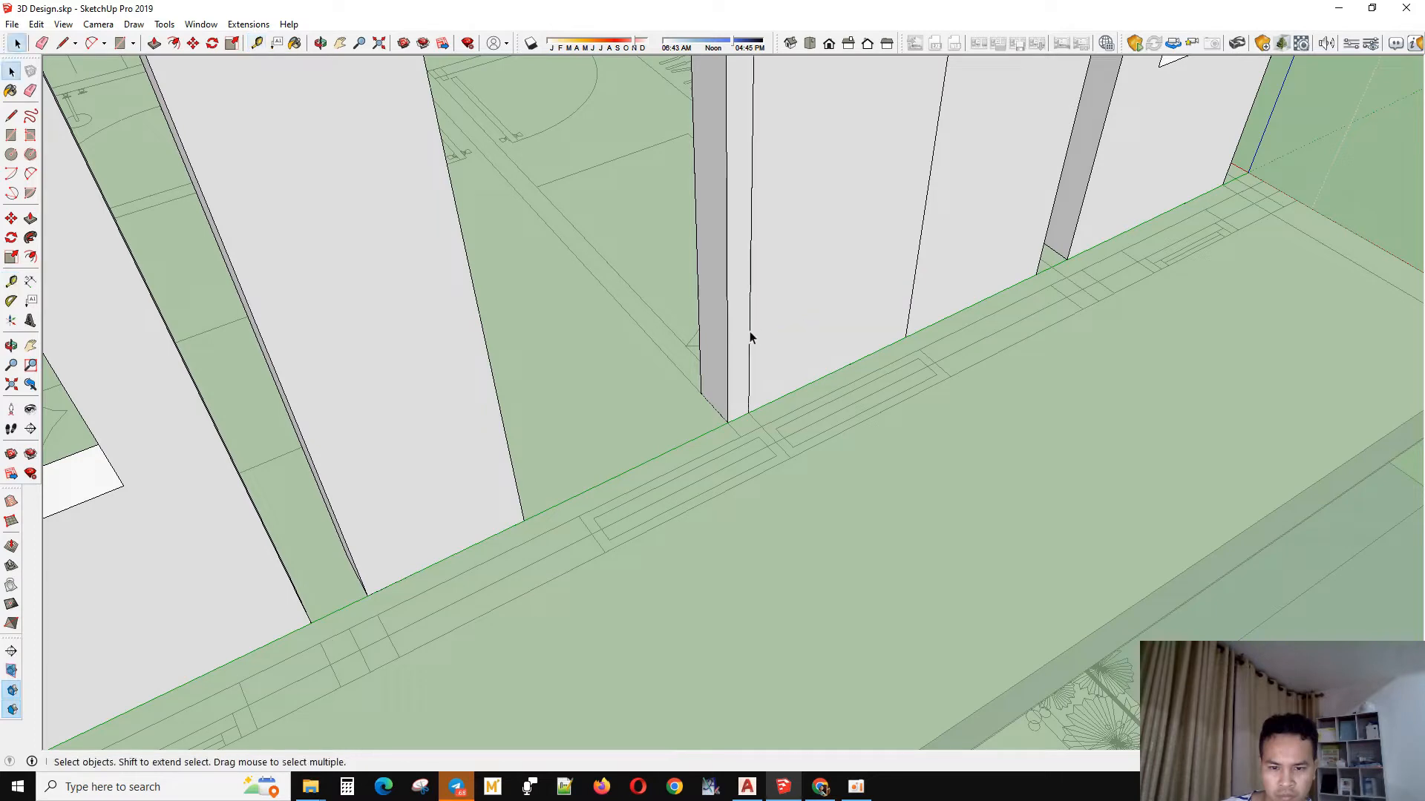
pyautogui.click(707, 378)
pyautogui.press('p')
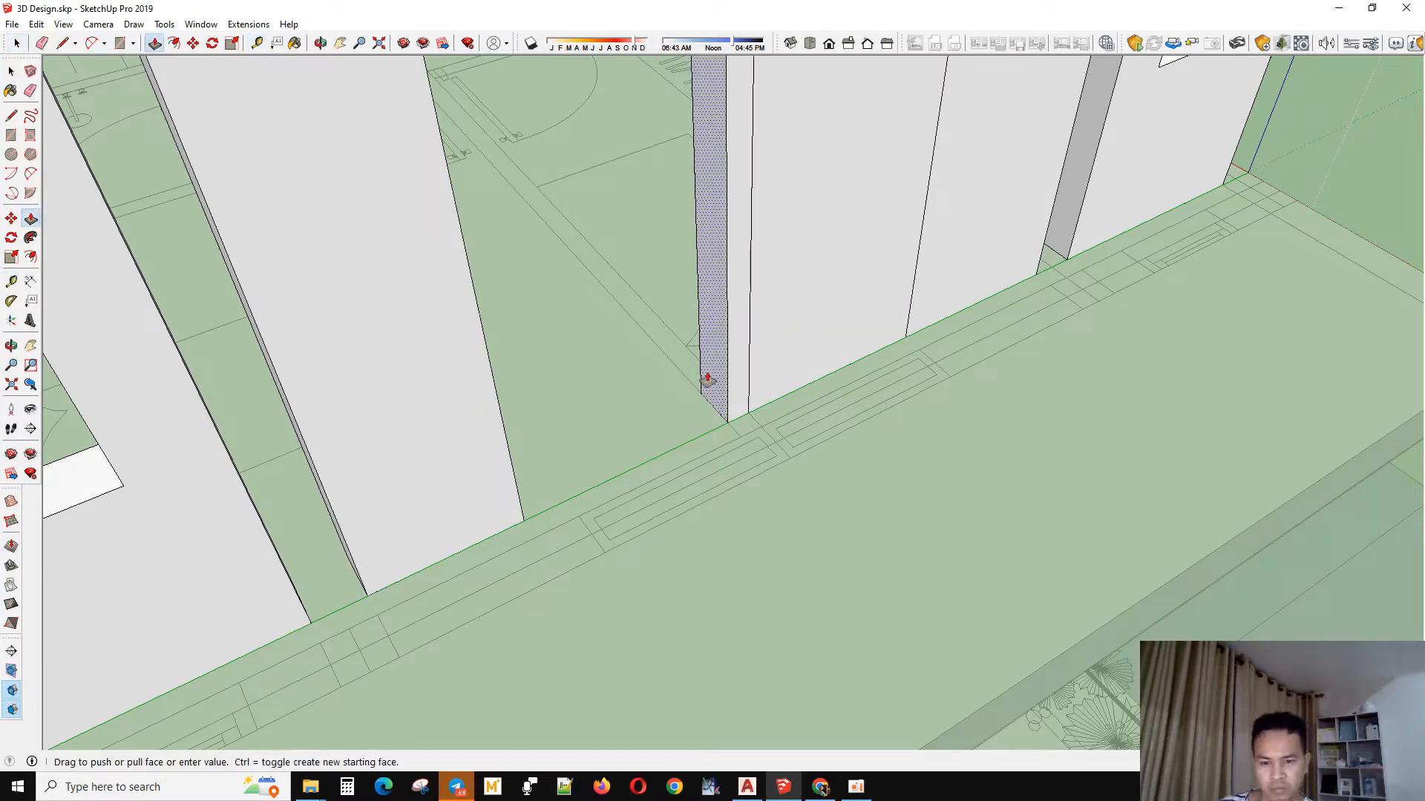
pyautogui.moveTo(708, 378); pyautogui.dragTo(693, 423)
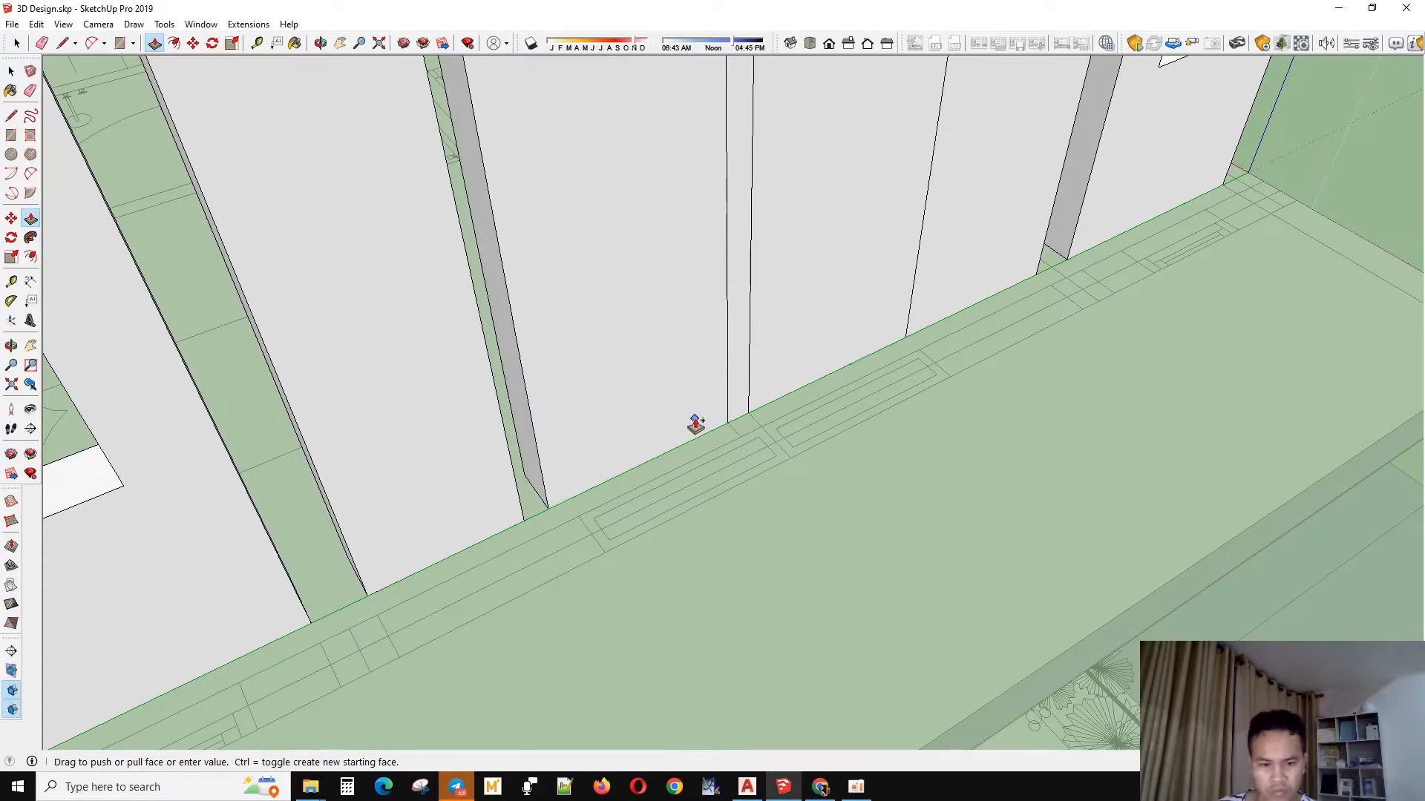
# - Push/pull the left central wall's side face to meet the new left door section and close the gap
pyautogui.moveTo(693, 423); pyautogui.dragTo(604, 442, button='middle')
pyautogui.moveTo(385, 502); pyautogui.dragTo(363, 423, button='middle')
pyautogui.press('space')
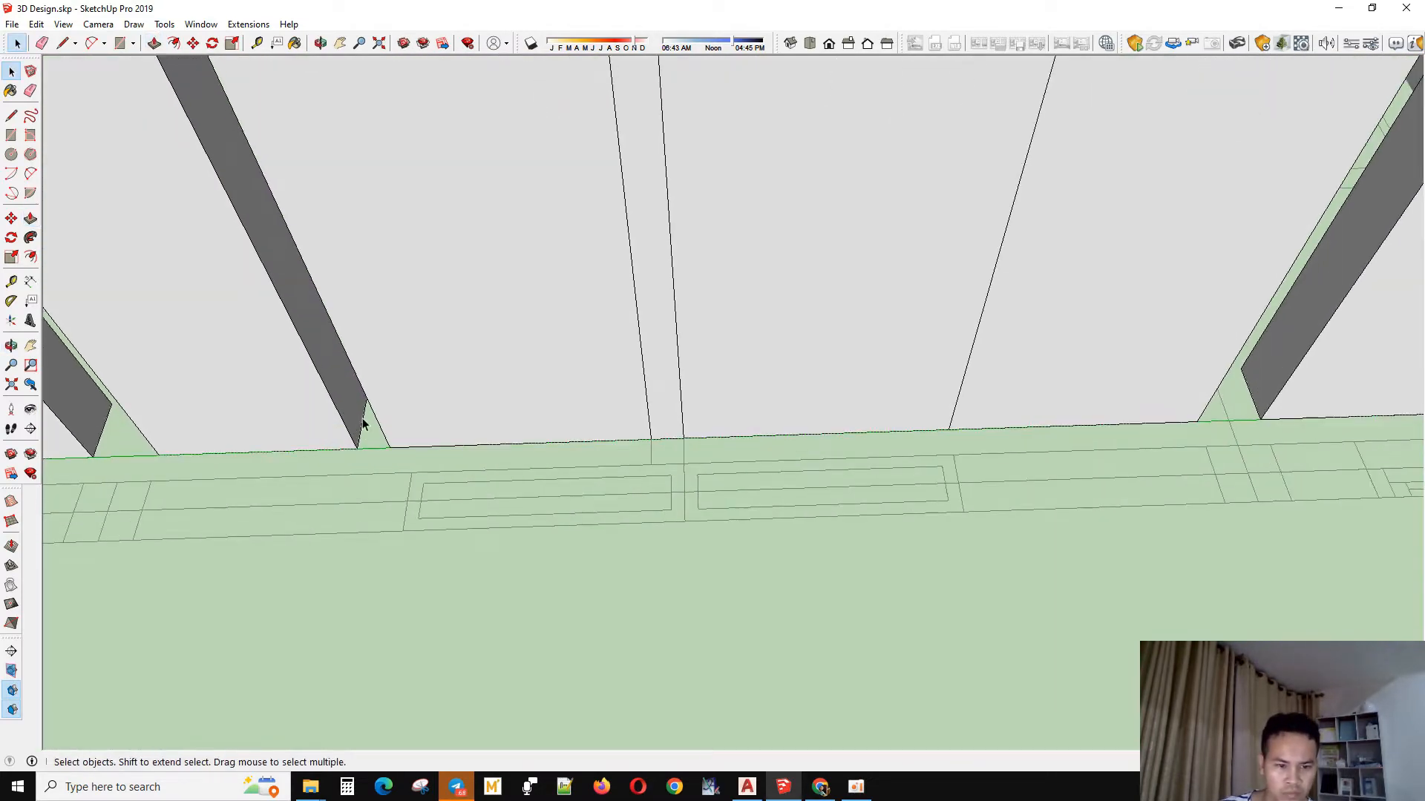
pyautogui.press('p')
pyautogui.moveTo(333, 405); pyautogui.dragTo(352, 378)
# - Measure out the right door section with a vertical guide and move the section's outer edge onto that guide
pyautogui.moveTo(342, 382); pyautogui.dragTo(535, 434, button='middle')
pyautogui.scroll(-5, 680, 547)
pyautogui.moveTo(681, 547); pyautogui.dragTo(715, 483, button='middle')
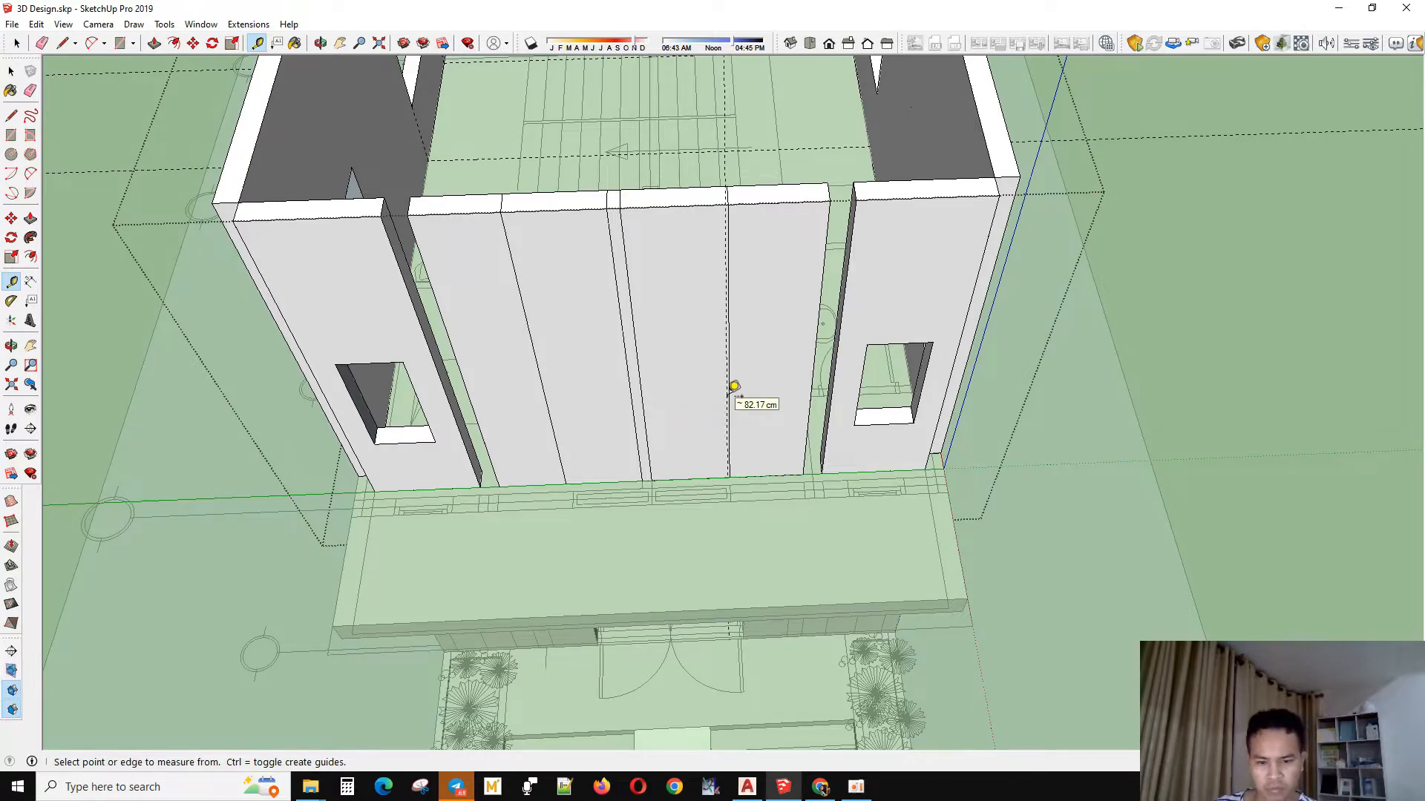
pyautogui.press('space')
pyautogui.scroll(3, 734, 387)
pyautogui.scroll(-2, 728, 404)
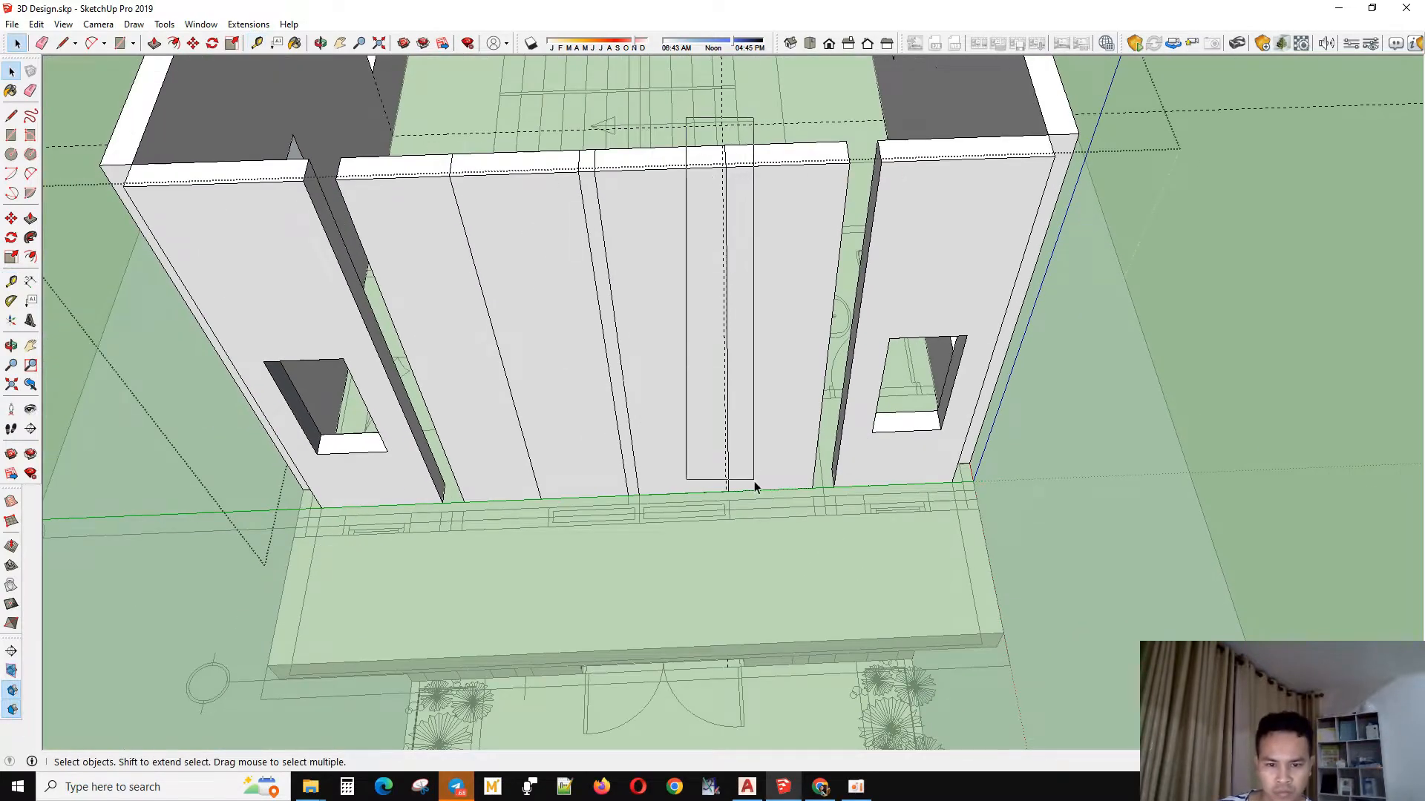
pyautogui.scroll(5, 739, 495)
pyautogui.press('m')
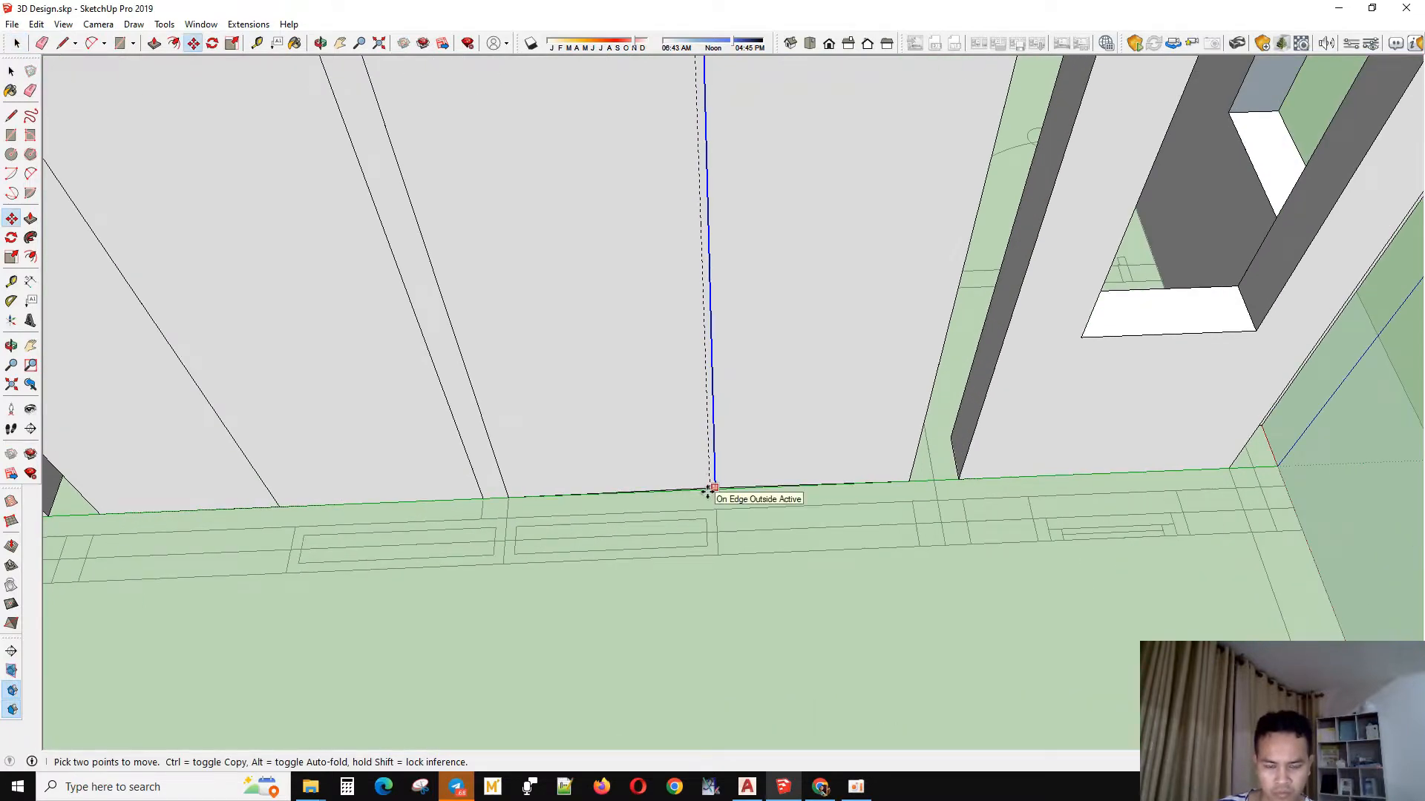
pyautogui.scroll(3, 709, 492)
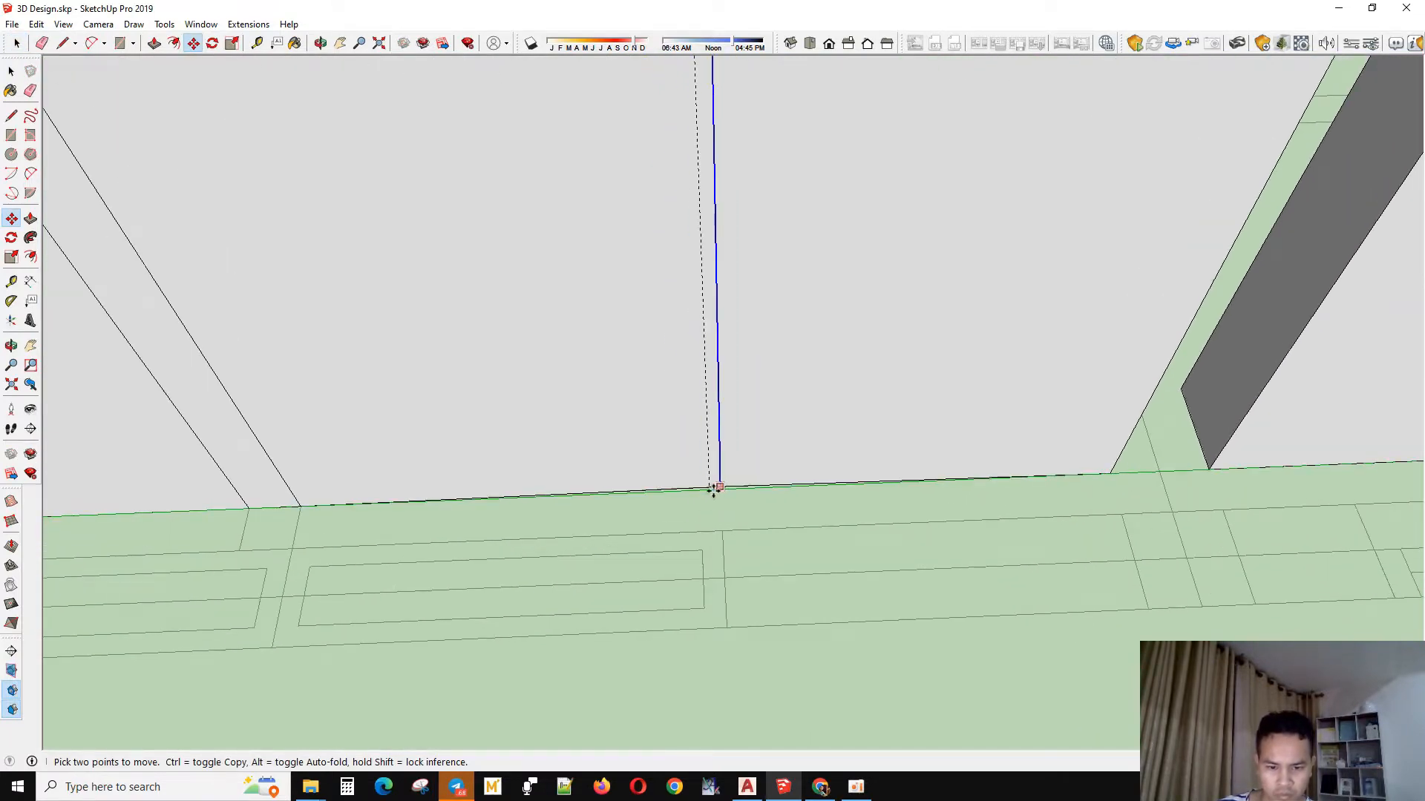
pyautogui.scroll(3, 708, 491)
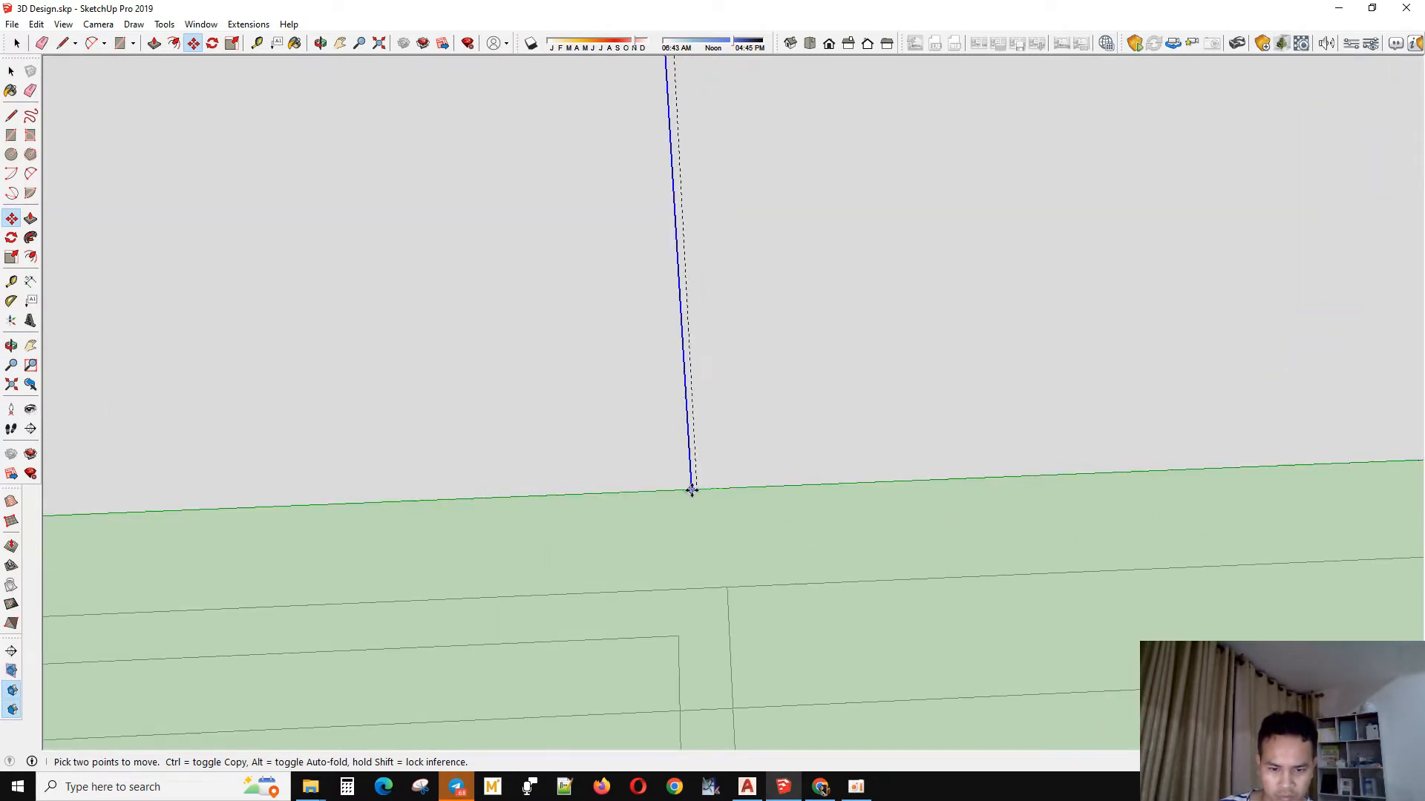
pyautogui.press('space')
# - Select the bottom edges of both door sections and copy them up to the top height of the front windows
pyautogui.scroll(-5, 658, 518)
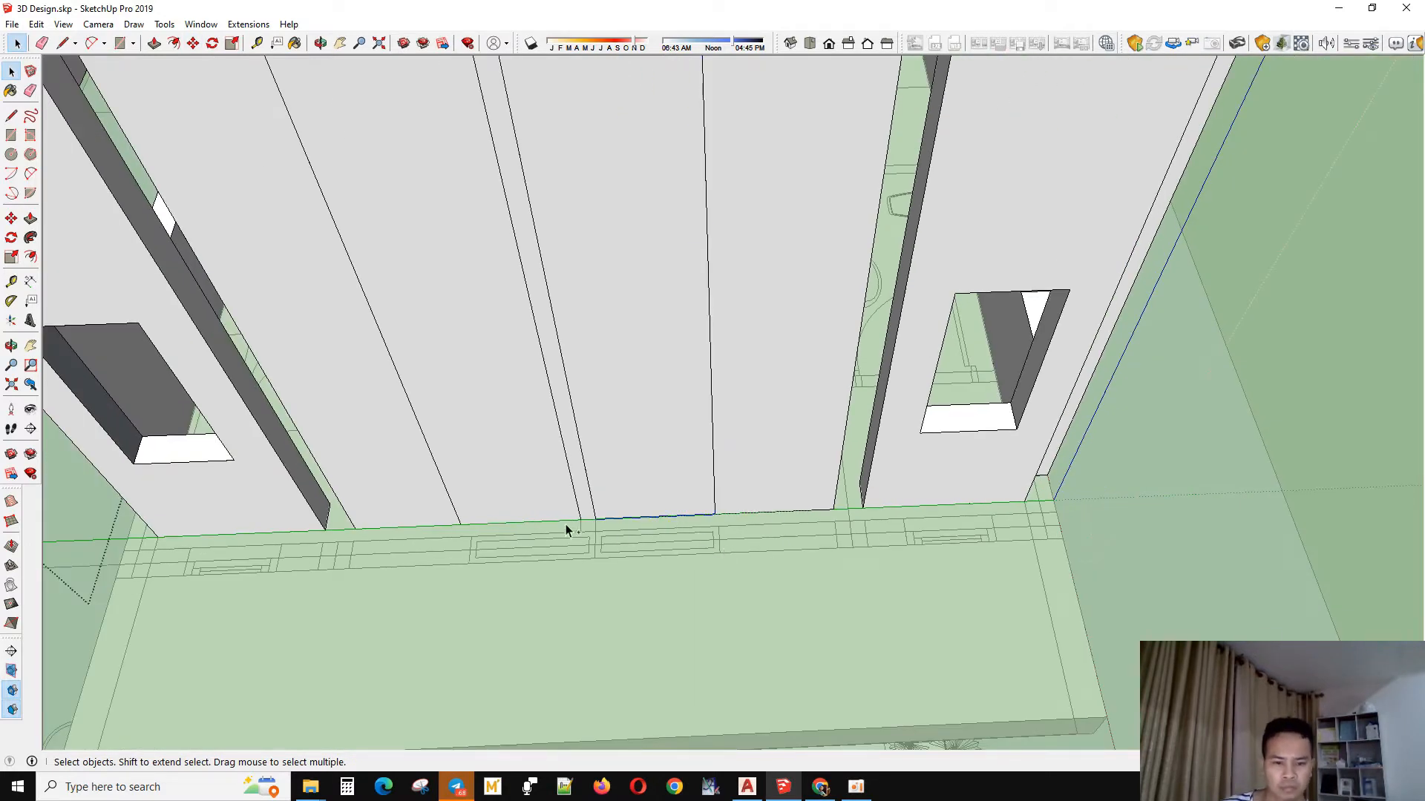
pyautogui.keyDown('ctrl'); pyautogui.click(572, 521); pyautogui.keyUp('ctrl')
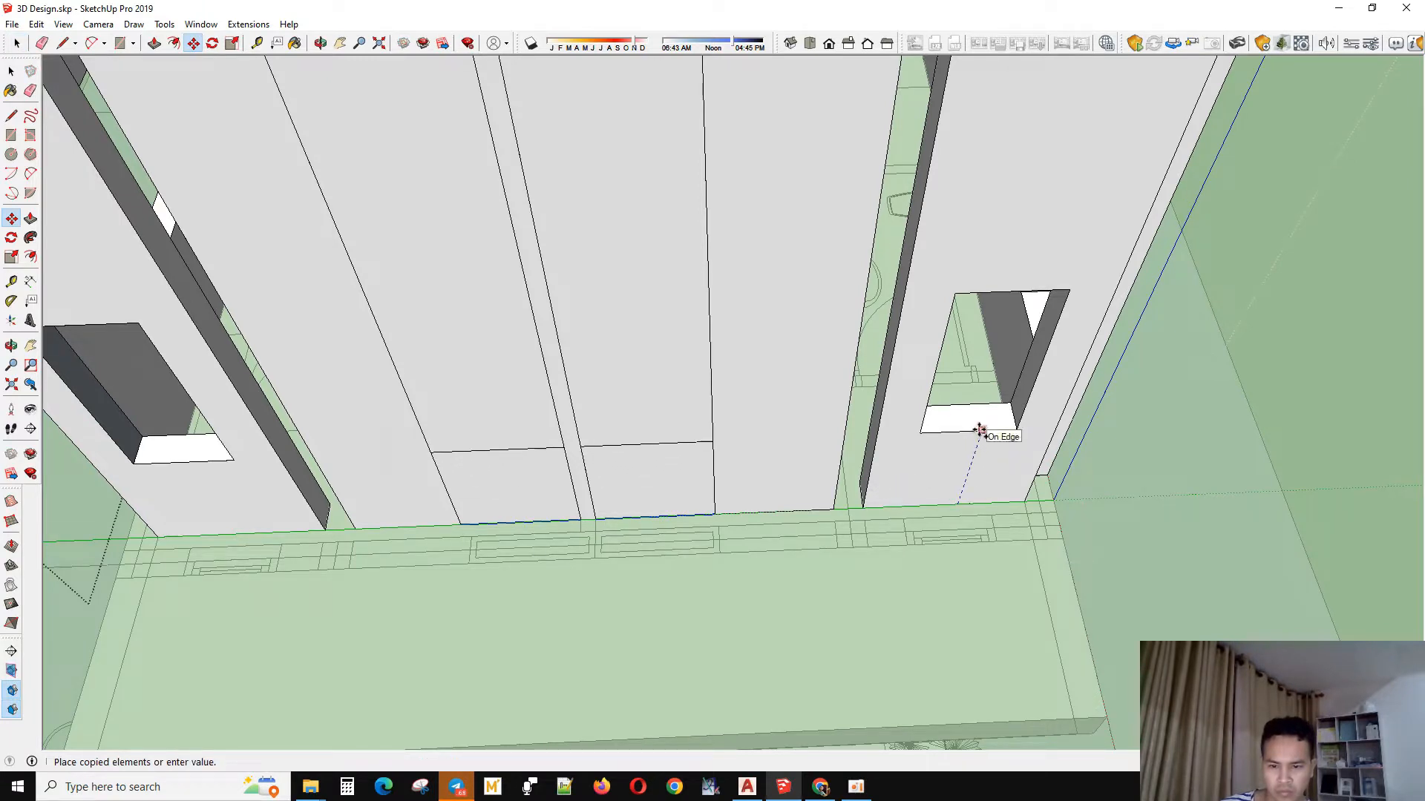
pyautogui.click(1035, 285)
pyautogui.scroll(-2, 924, 399)
# - Push both door faces through the front wall to cut the two balcony door openings
pyautogui.press('space')
pyautogui.click(728, 445)
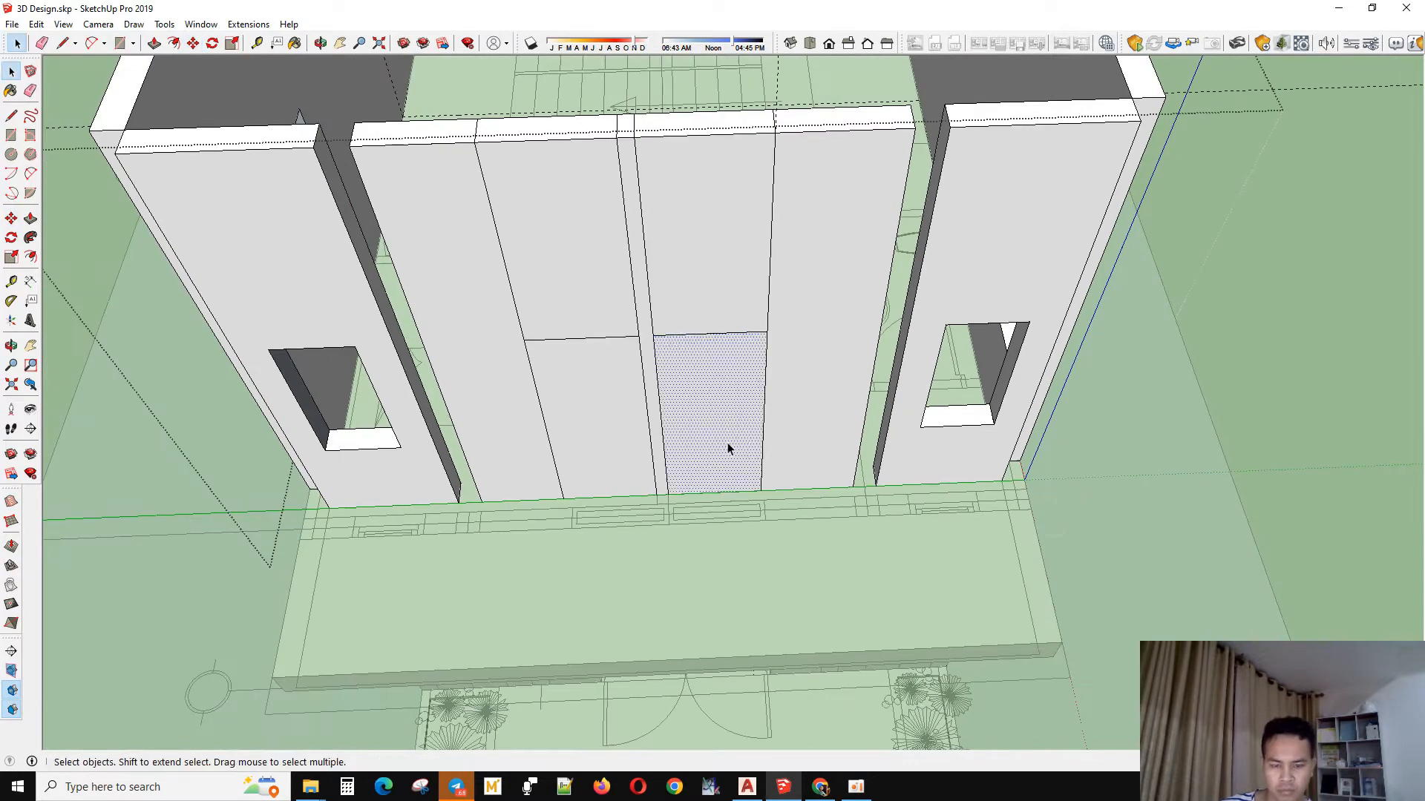
pyautogui.press('p')
pyautogui.click(717, 475)
pyautogui.click(722, 429)
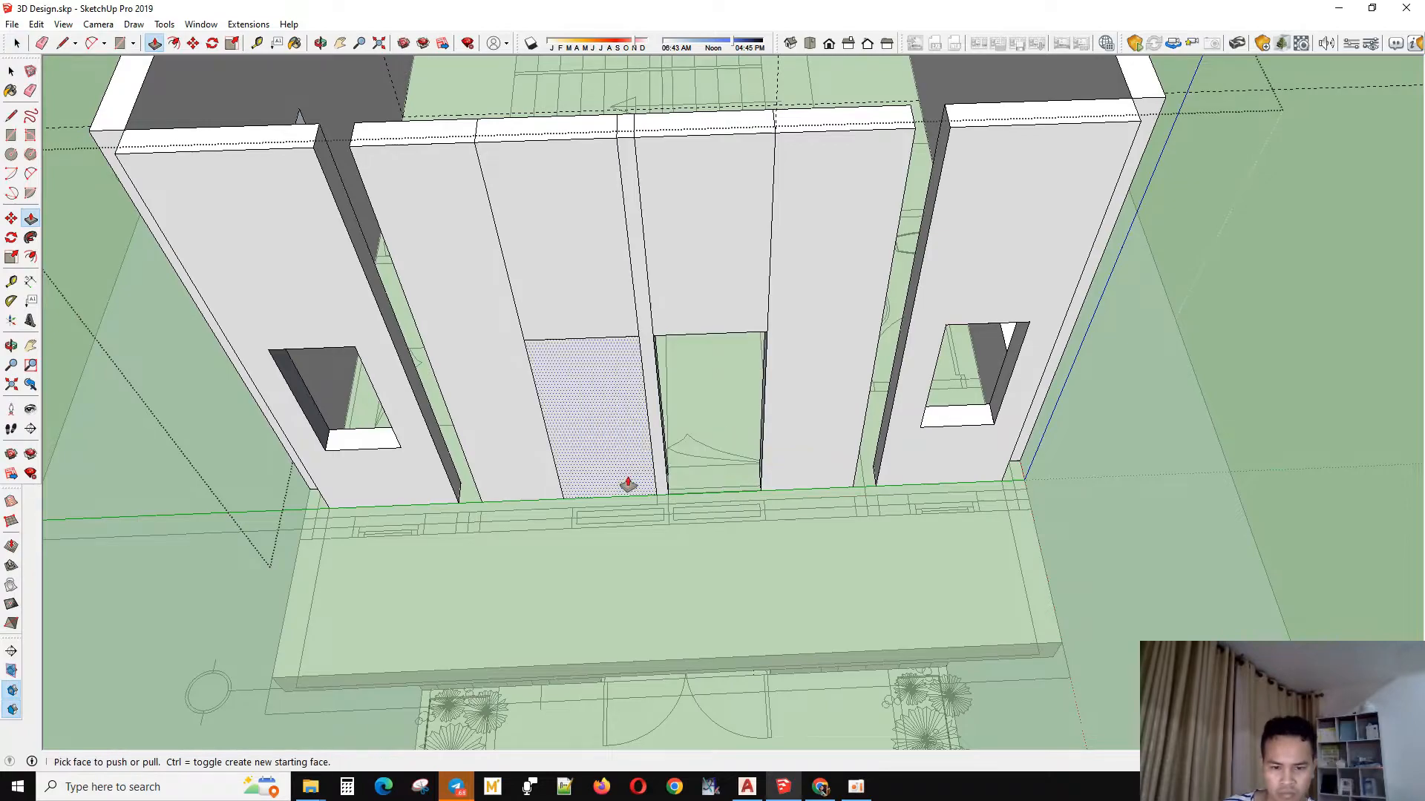
pyautogui.click(572, 491)
pyautogui.click(599, 442)
pyautogui.press('space')
# - Erase the leftover vertical seam lines from the outer, top and inner faces of the front wall's central section
pyautogui.scroll(-3, 679, 540)
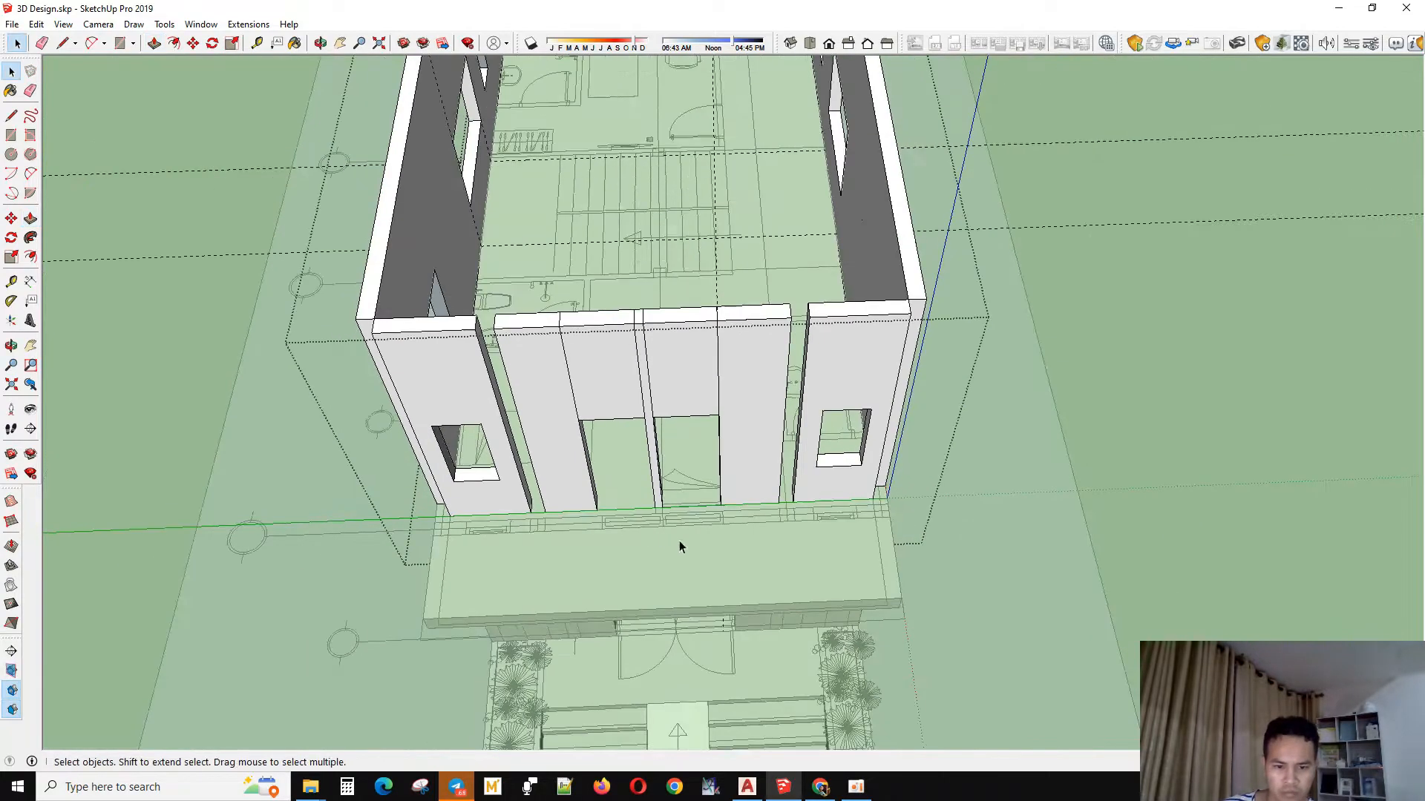
pyautogui.moveTo(678, 540); pyautogui.dragTo(757, 389, button='middle')
pyautogui.scroll(3, 748, 373)
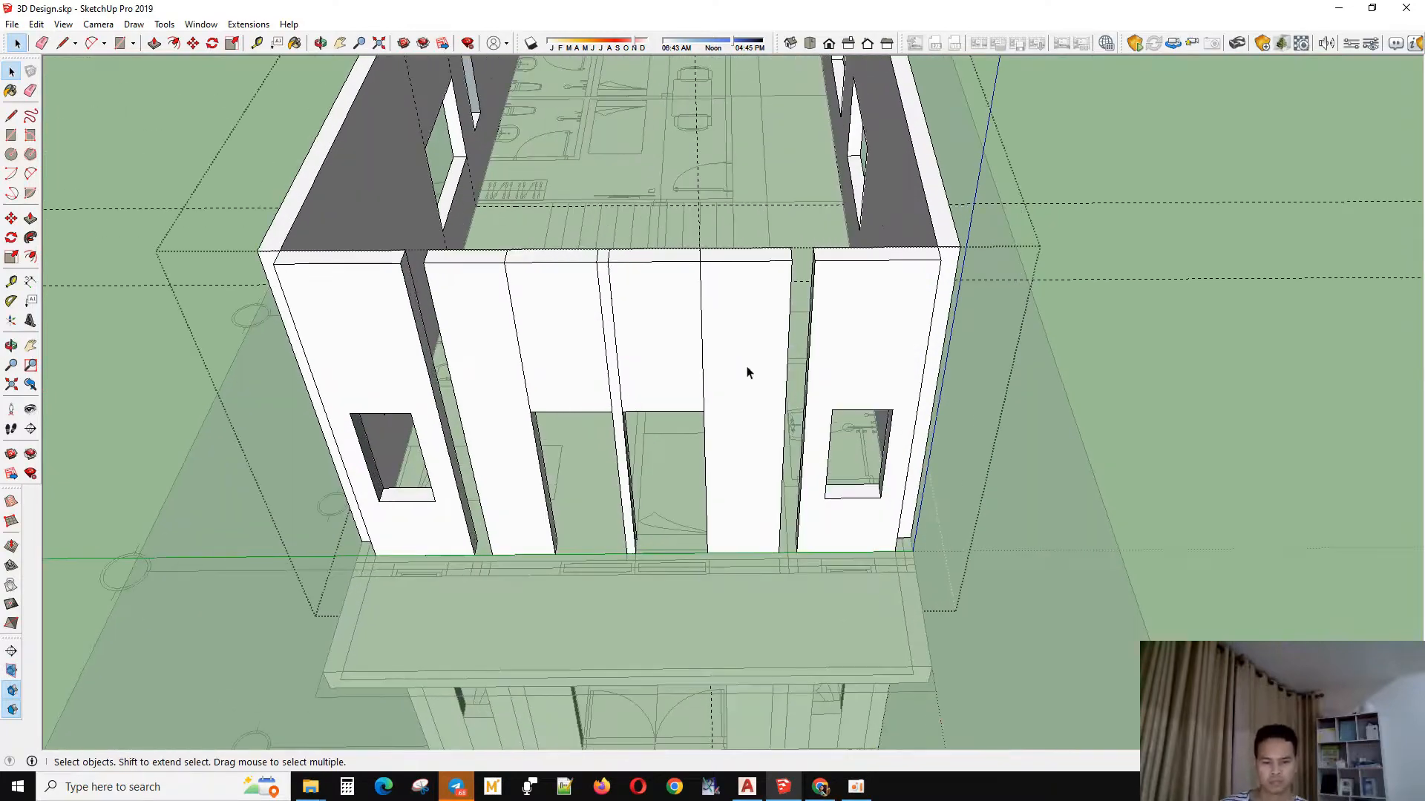
pyautogui.press('e')
pyautogui.moveTo(562, 331); pyautogui.dragTo(703, 391, button='middle')
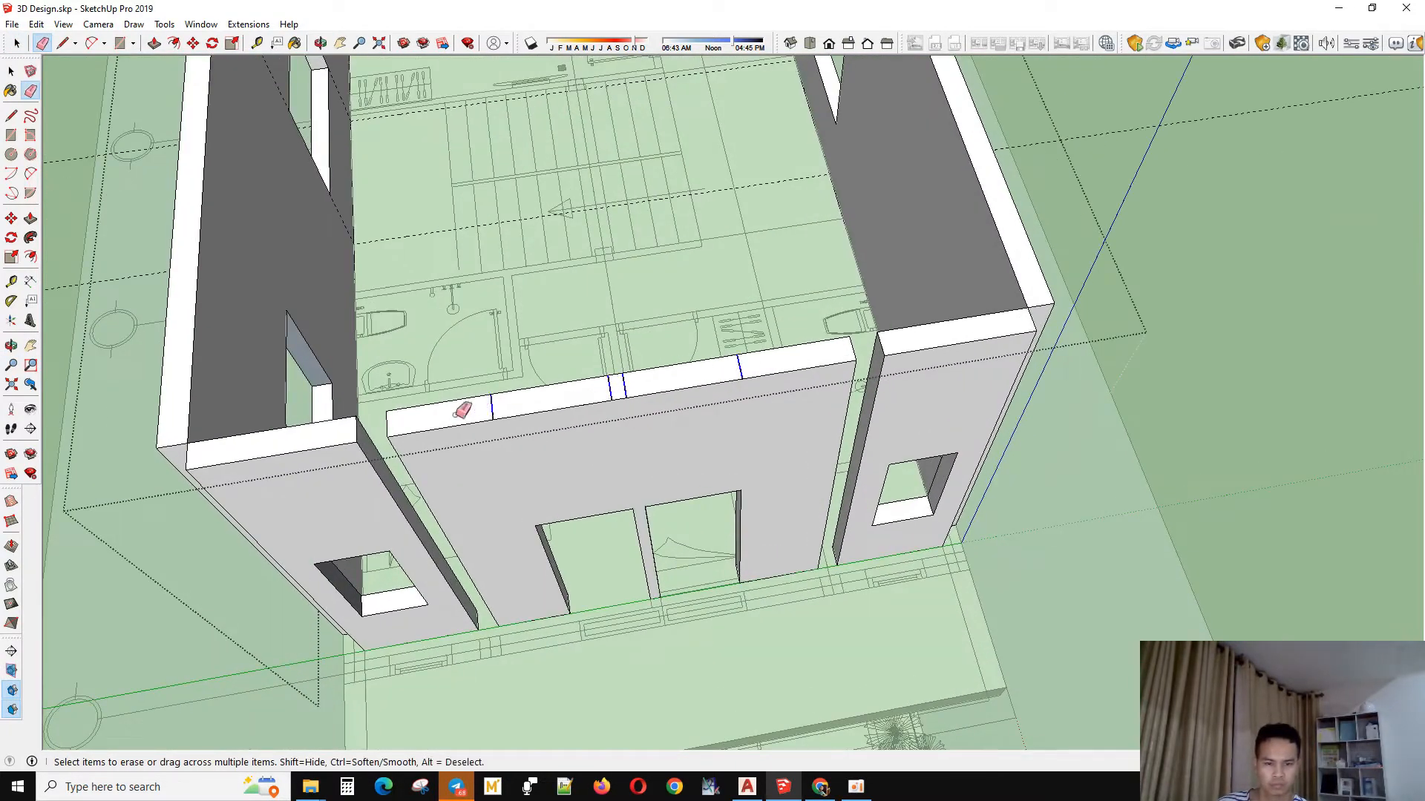
pyautogui.moveTo(461, 410); pyautogui.dragTo(1103, 267, button='middle')
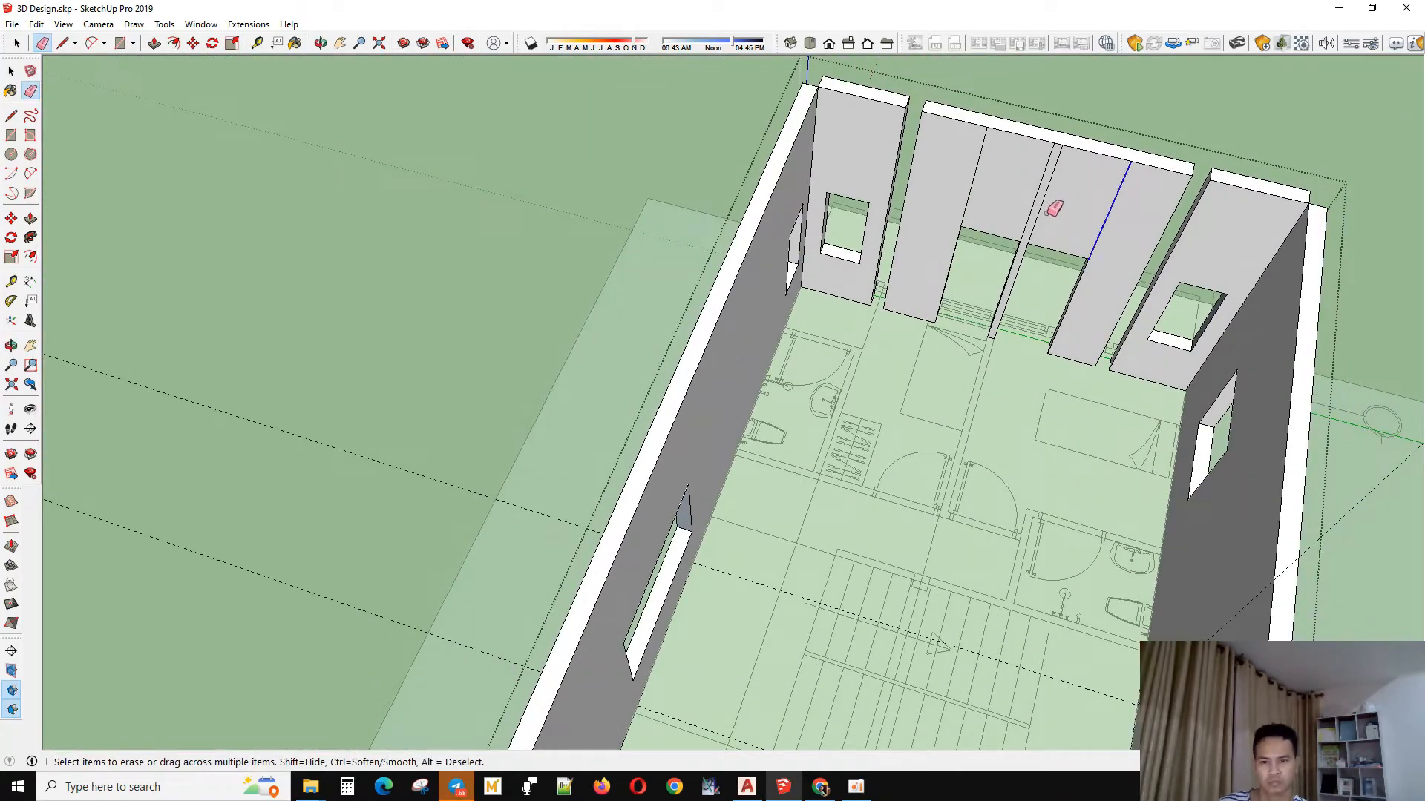
pyautogui.moveTo(933, 227)
pyautogui.mouseDown(button='middle')
pyautogui.moveTo(843, 319)
pyautogui.moveTo(416, 327)
pyautogui.moveTo(973, 591)
pyautogui.moveTo(501, 371)
pyautogui.moveTo(615, 429)
pyautogui.moveTo(960, 487)
pyautogui.moveTo(1059, 587)
pyautogui.moveTo(1224, 491)
pyautogui.moveTo(520, 512)
pyautogui.mouseUp(button='middle')
pyautogui.press('space')
# - Select the upper-floor plan and move it so its corner column lines up with the front wall's corner
pyautogui.scroll(5, 470, 520)
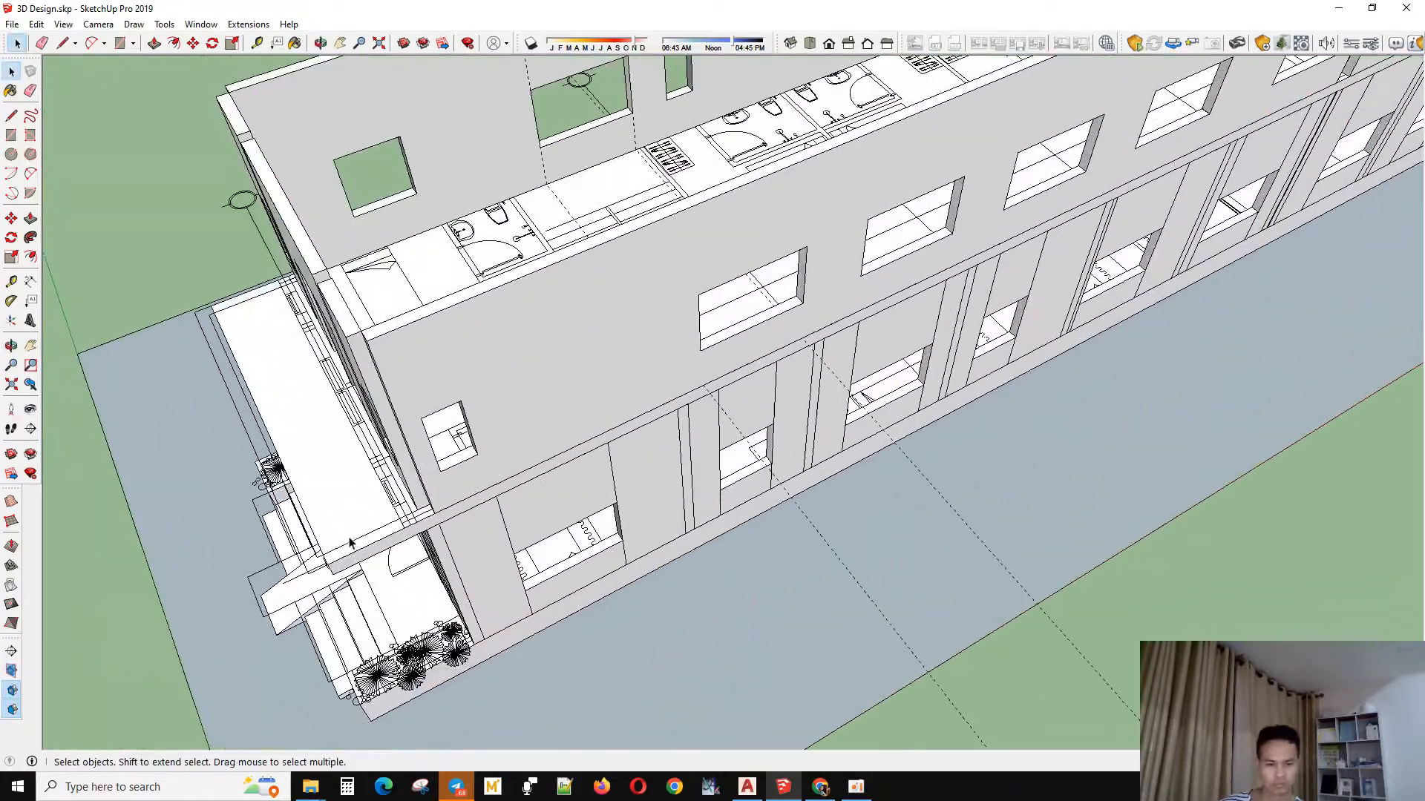
pyautogui.scroll(1, 469, 521)
pyautogui.click(424, 541)
pyautogui.scroll(-3, 592, 475)
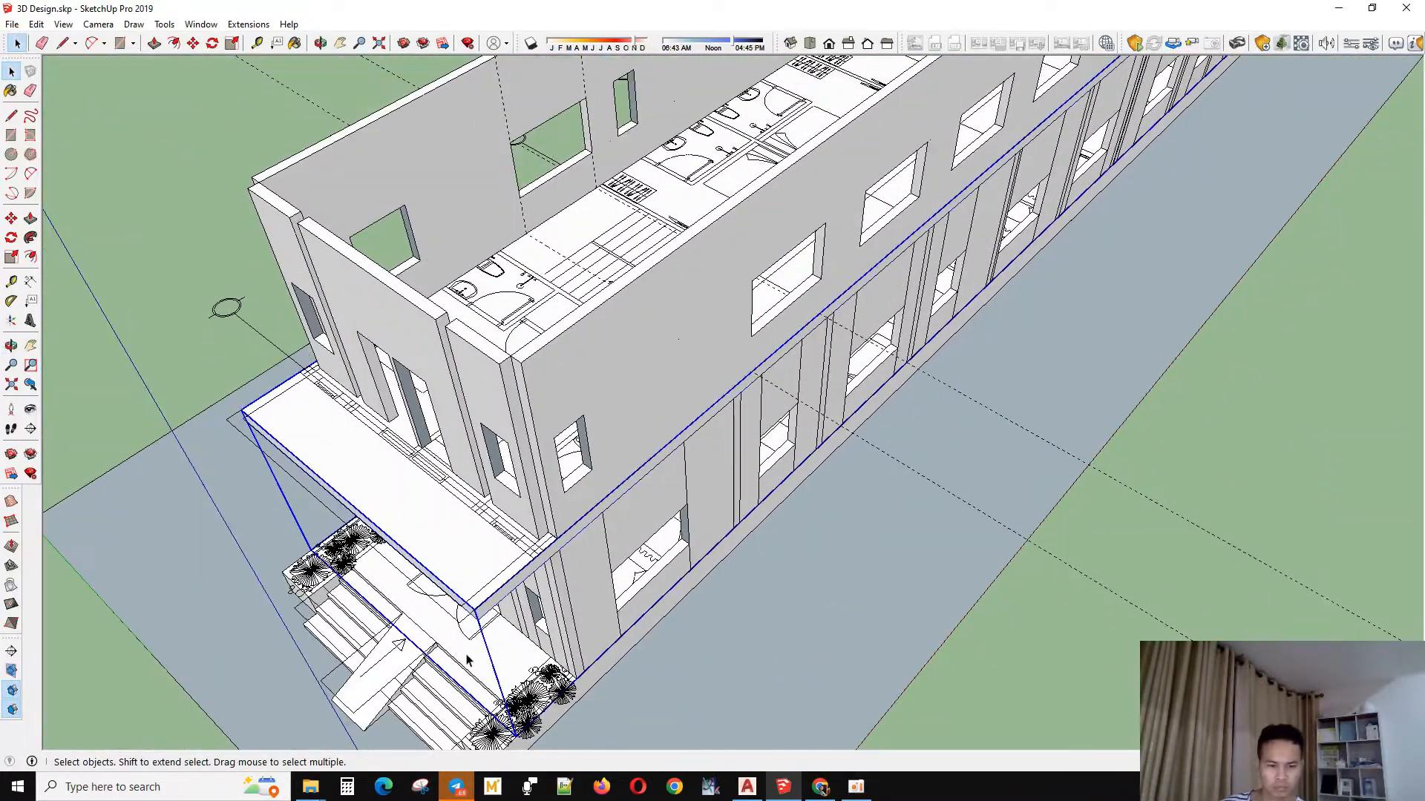
pyautogui.moveTo(592, 475); pyautogui.dragTo(312, 388, button='middle')
pyautogui.press('m')
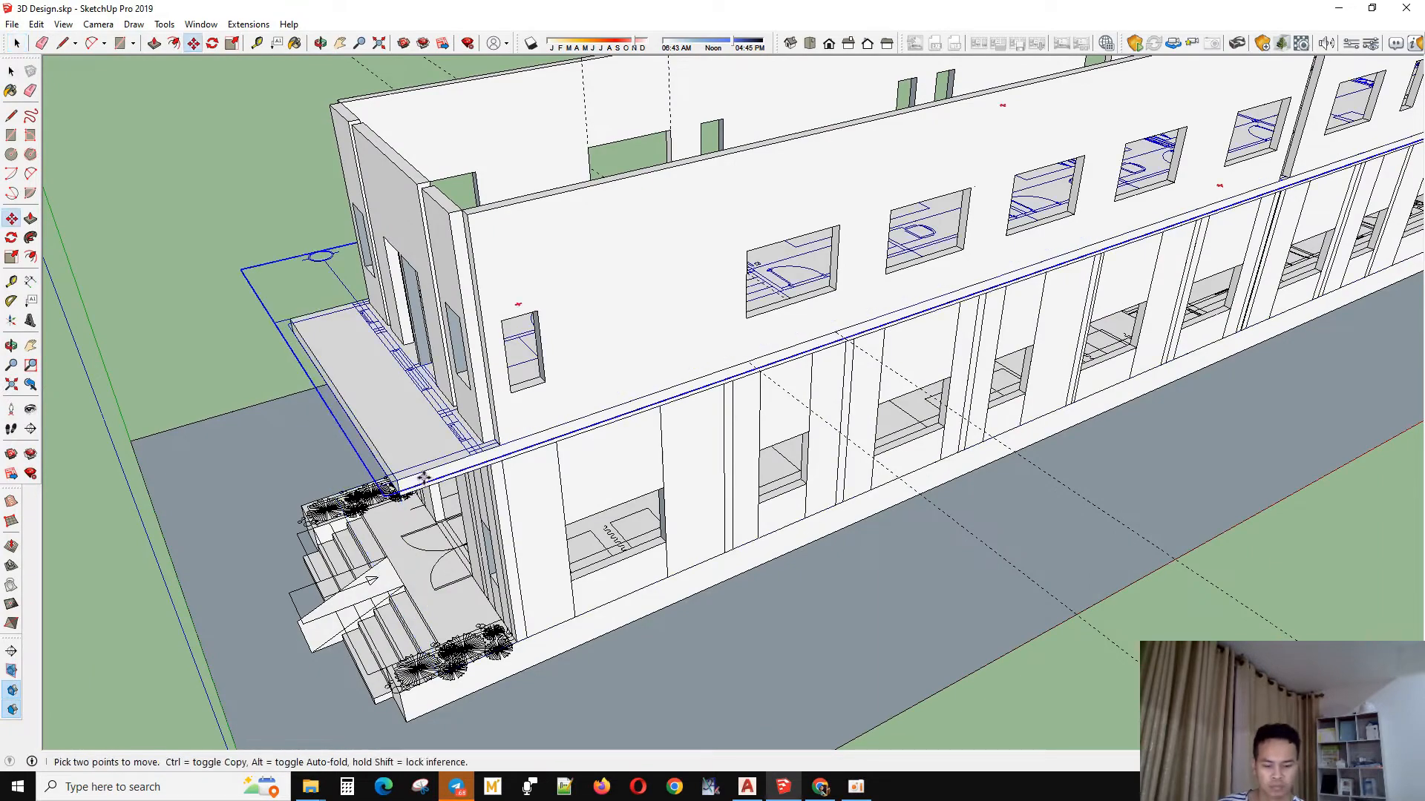
pyautogui.scroll(4, 419, 488)
pyautogui.moveTo(514, 436); pyautogui.dragTo(549, 532, button='middle')
pyautogui.scroll(2, 549, 533)
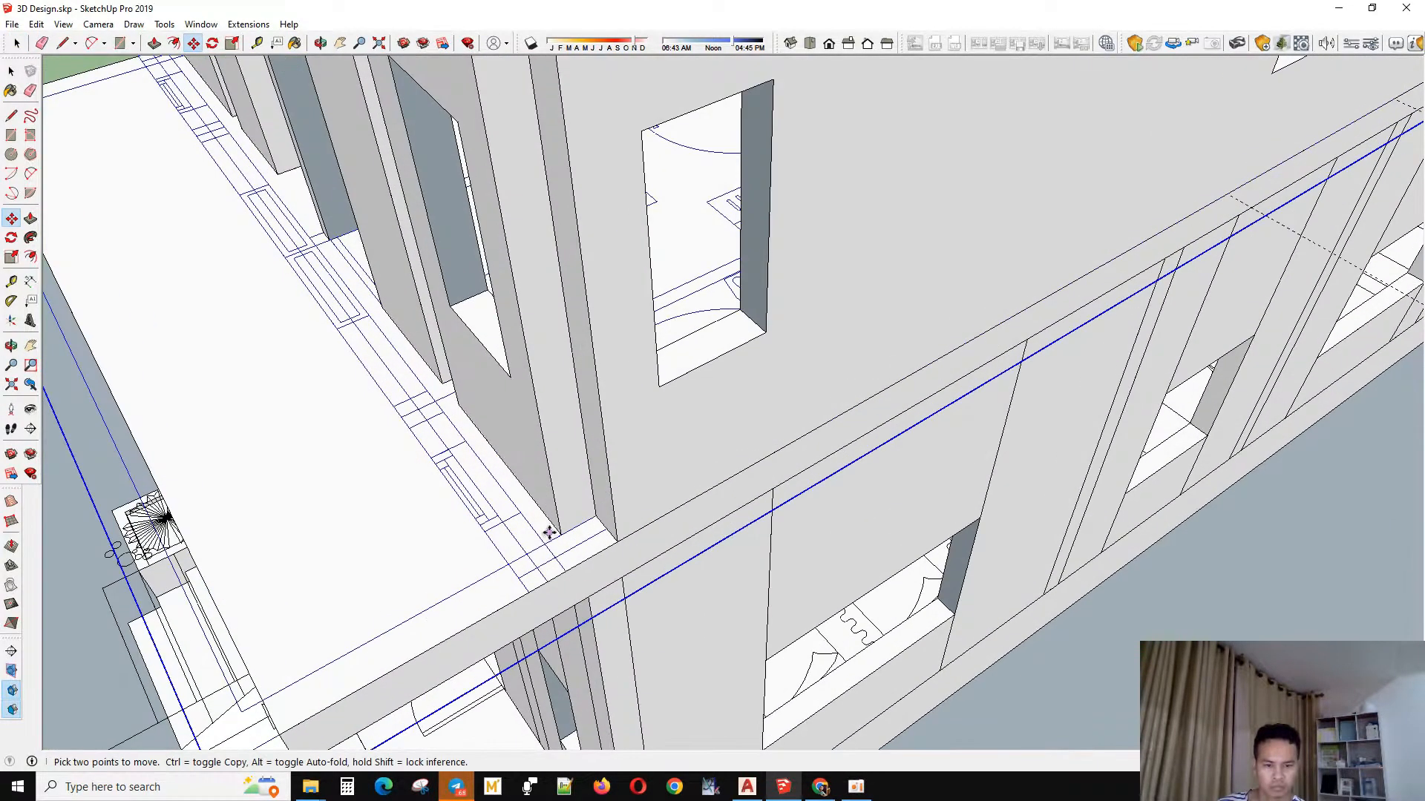
pyautogui.click(507, 566)
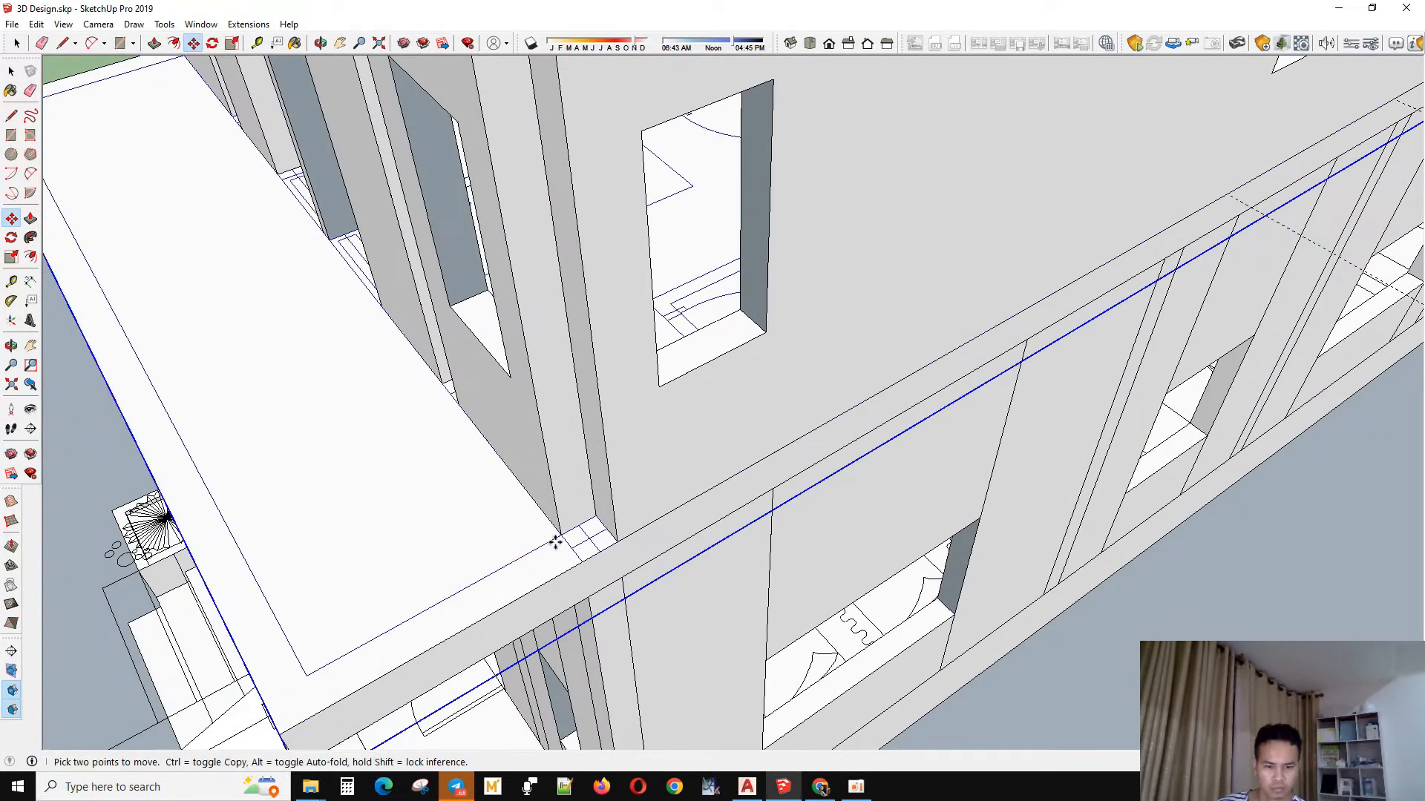
# - Open the upper walls for editing and push/pull the rear door opening's inner side face to the door edge on the plan
pyautogui.scroll(-10, 361, 641)
pyautogui.moveTo(810, 384); pyautogui.dragTo(1137, 454, button='middle')
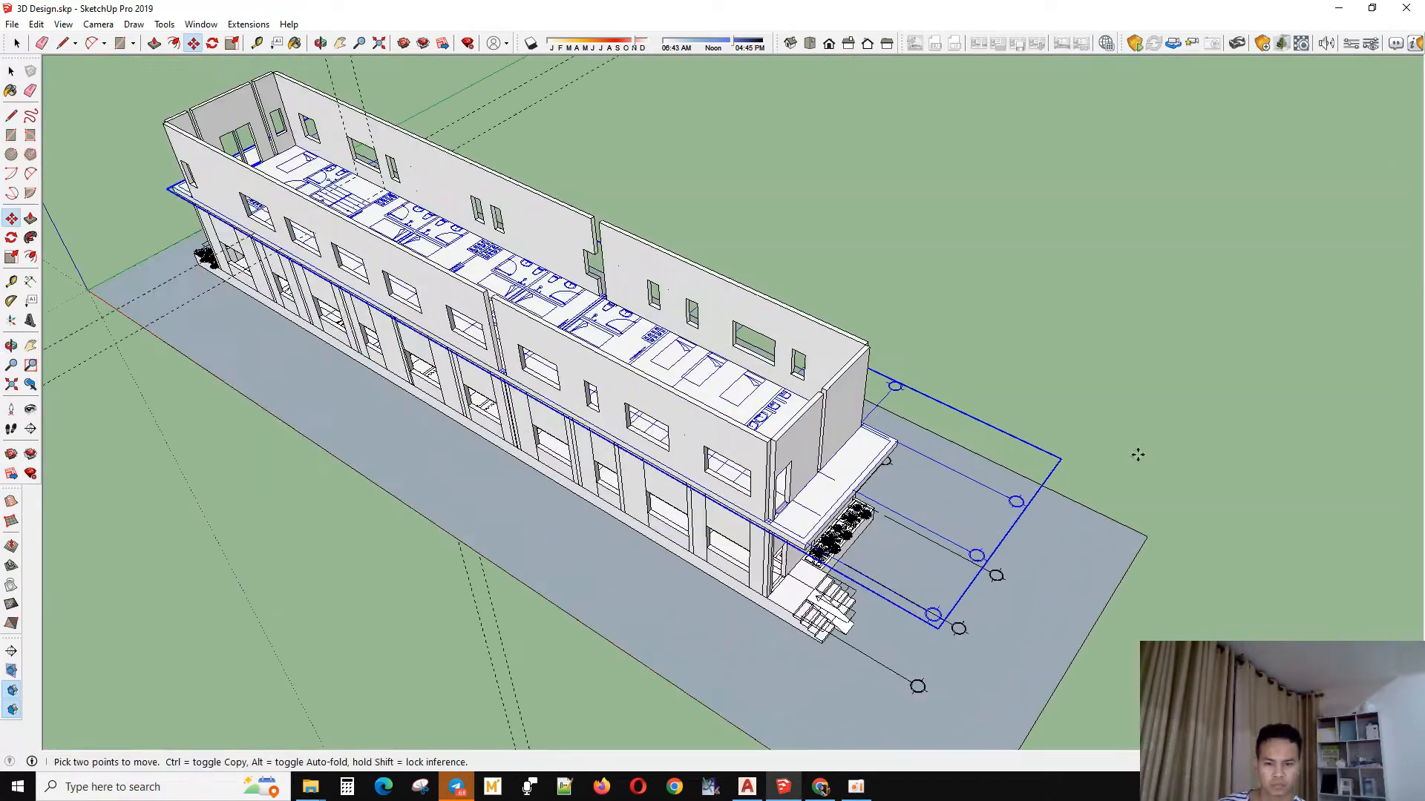
pyautogui.scroll(4, 916, 462)
pyautogui.moveTo(759, 480); pyautogui.dragTo(1062, 556, button='middle')
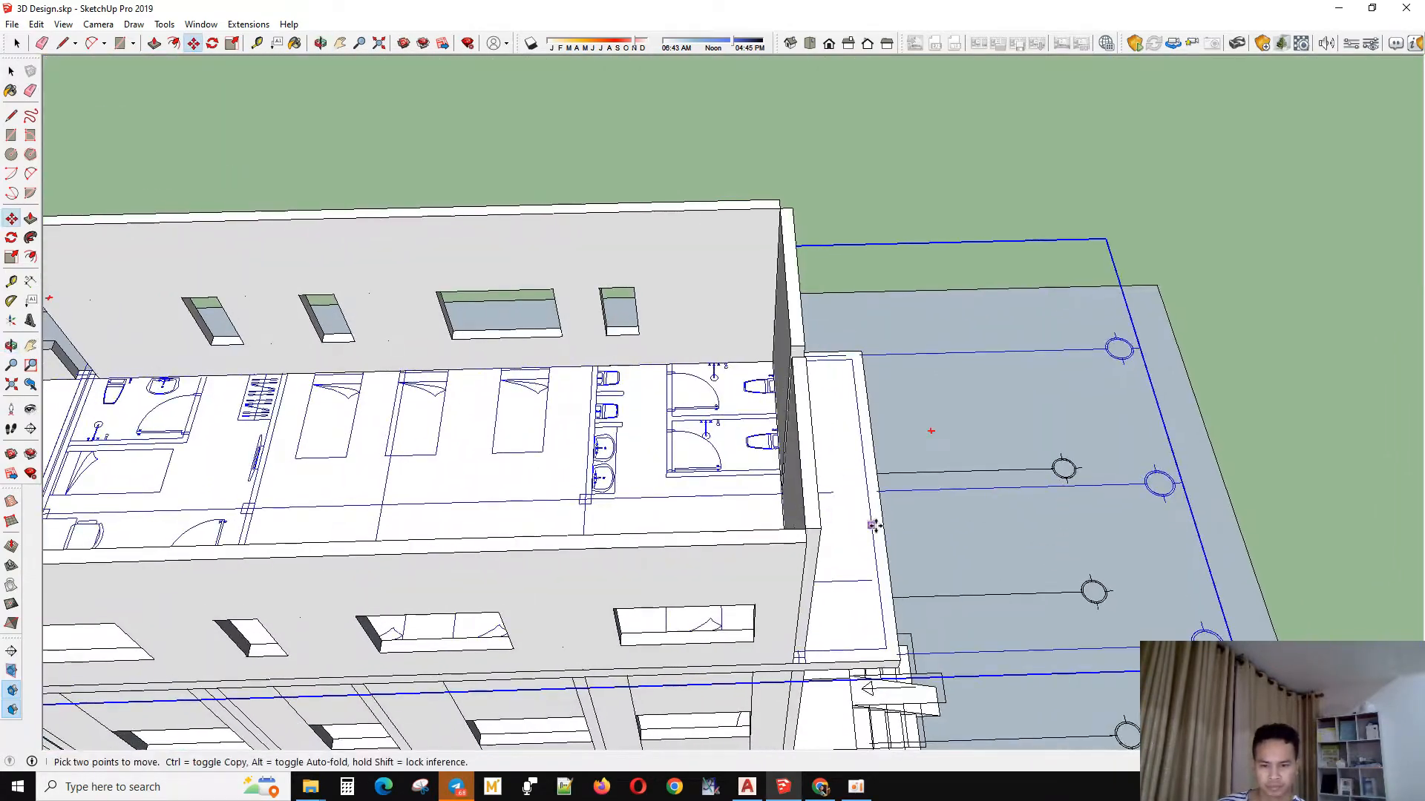
pyautogui.scroll(2, 874, 526)
pyautogui.moveTo(925, 509); pyautogui.dragTo(623, 492, button='middle')
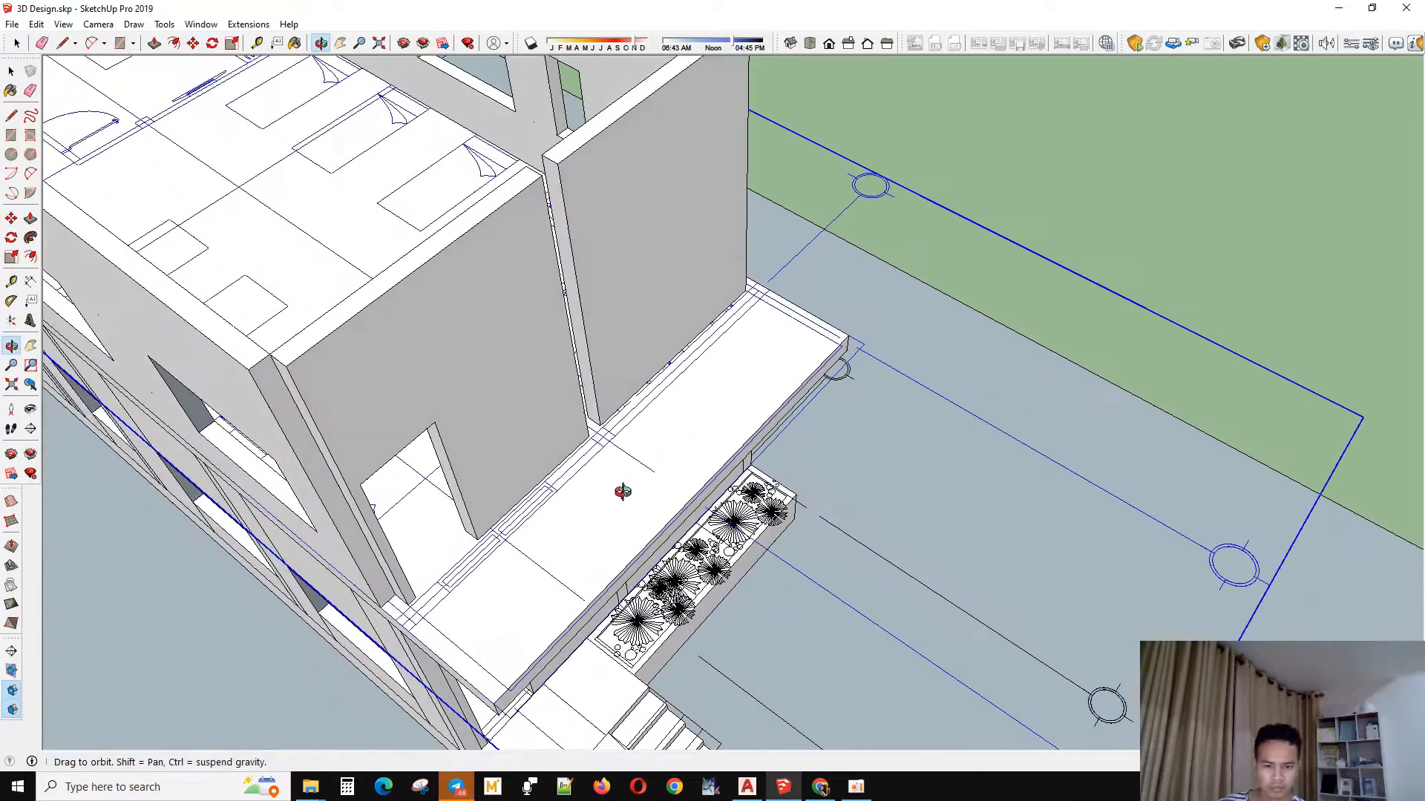
pyautogui.scroll(4, 413, 531)
pyautogui.scroll(-2, 579, 397)
pyautogui.moveTo(838, 487); pyautogui.dragTo(900, 468, button='middle')
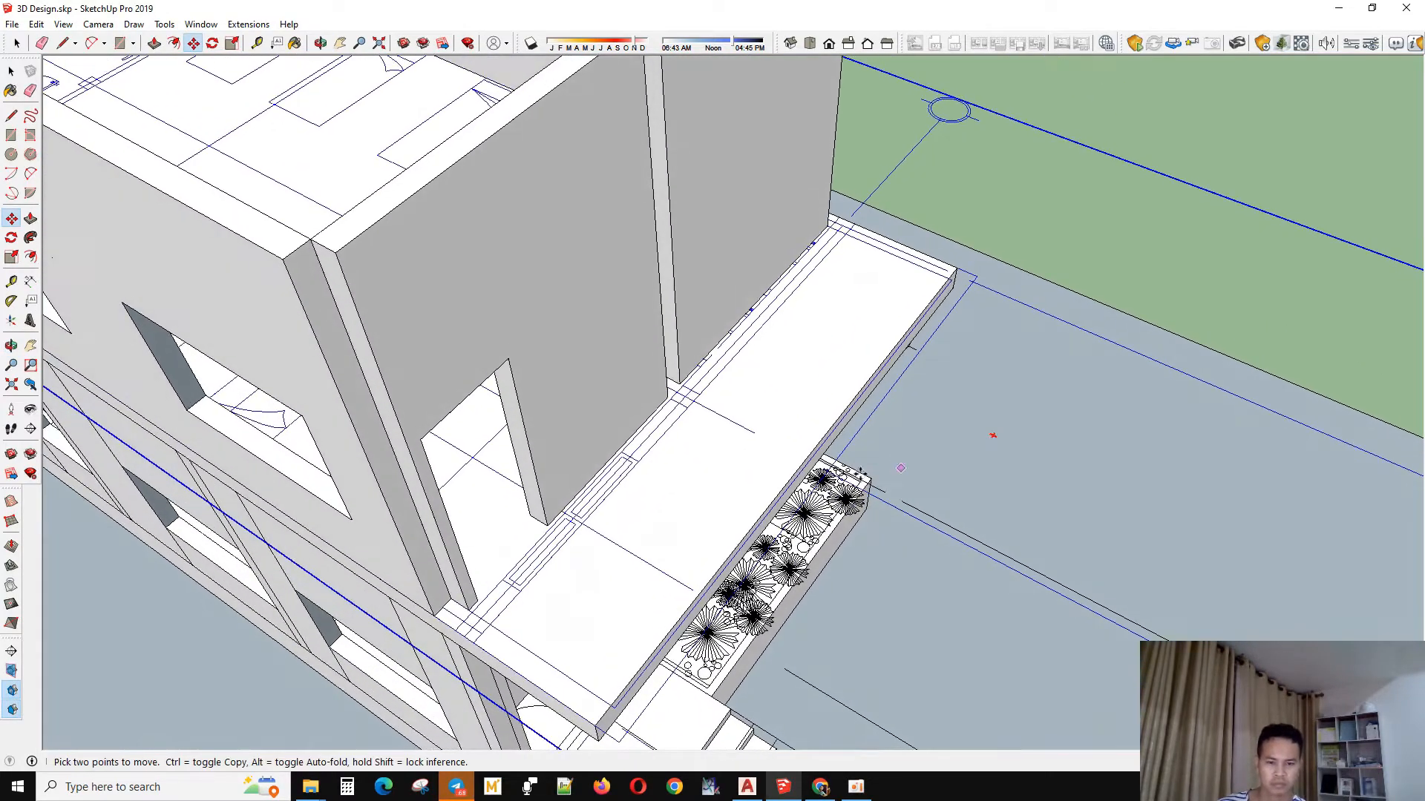
pyautogui.scroll(2, 545, 493)
pyautogui.press('space')
pyautogui.doubleClick(551, 463)
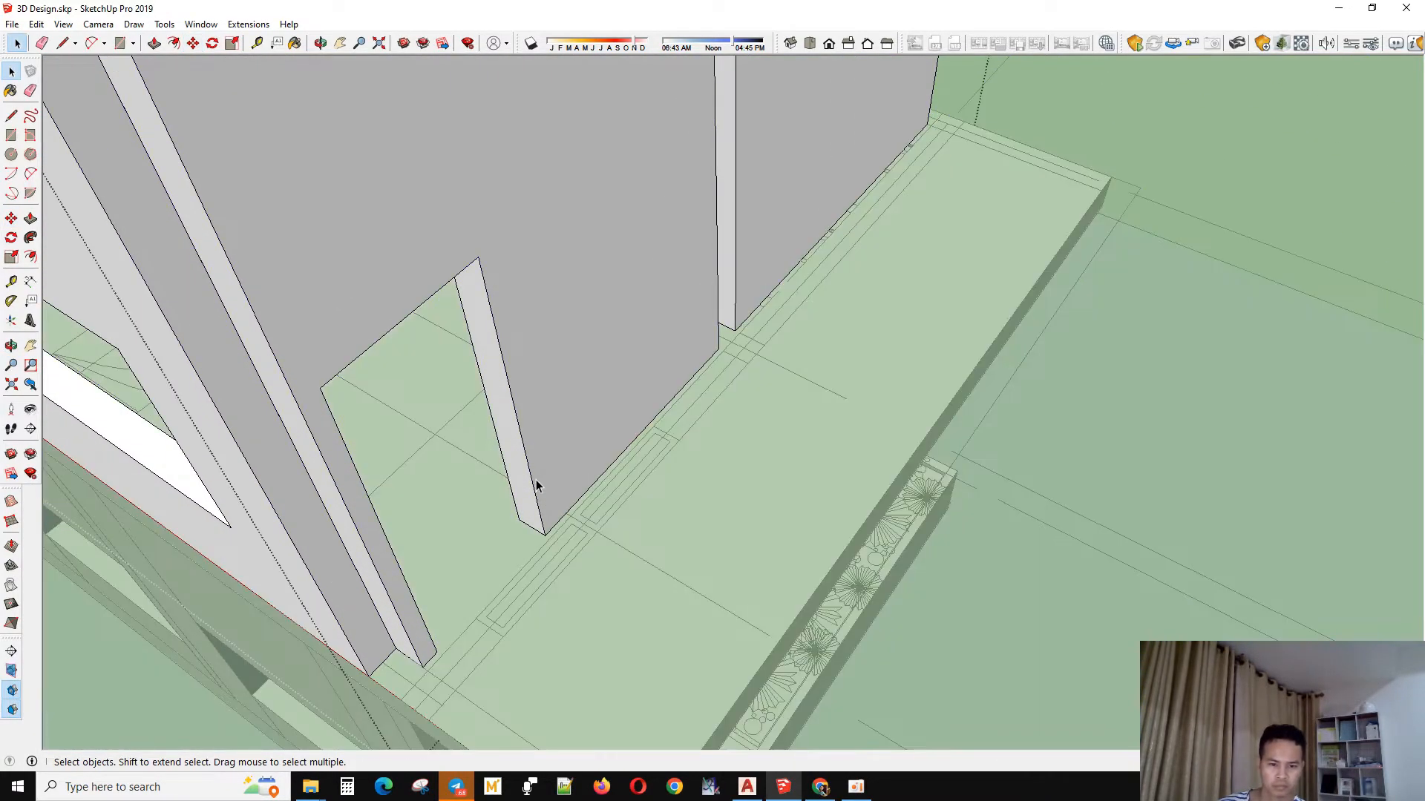
pyautogui.click(525, 492)
pyautogui.press('p')
pyautogui.moveTo(525, 495); pyautogui.dragTo(680, 445)
pyautogui.press('space')
# - Push/pull the rear door opening's opposite side face, next to the building corner, to its edge on the plan
pyautogui.moveTo(722, 497); pyautogui.dragTo(198, 342, button='middle')
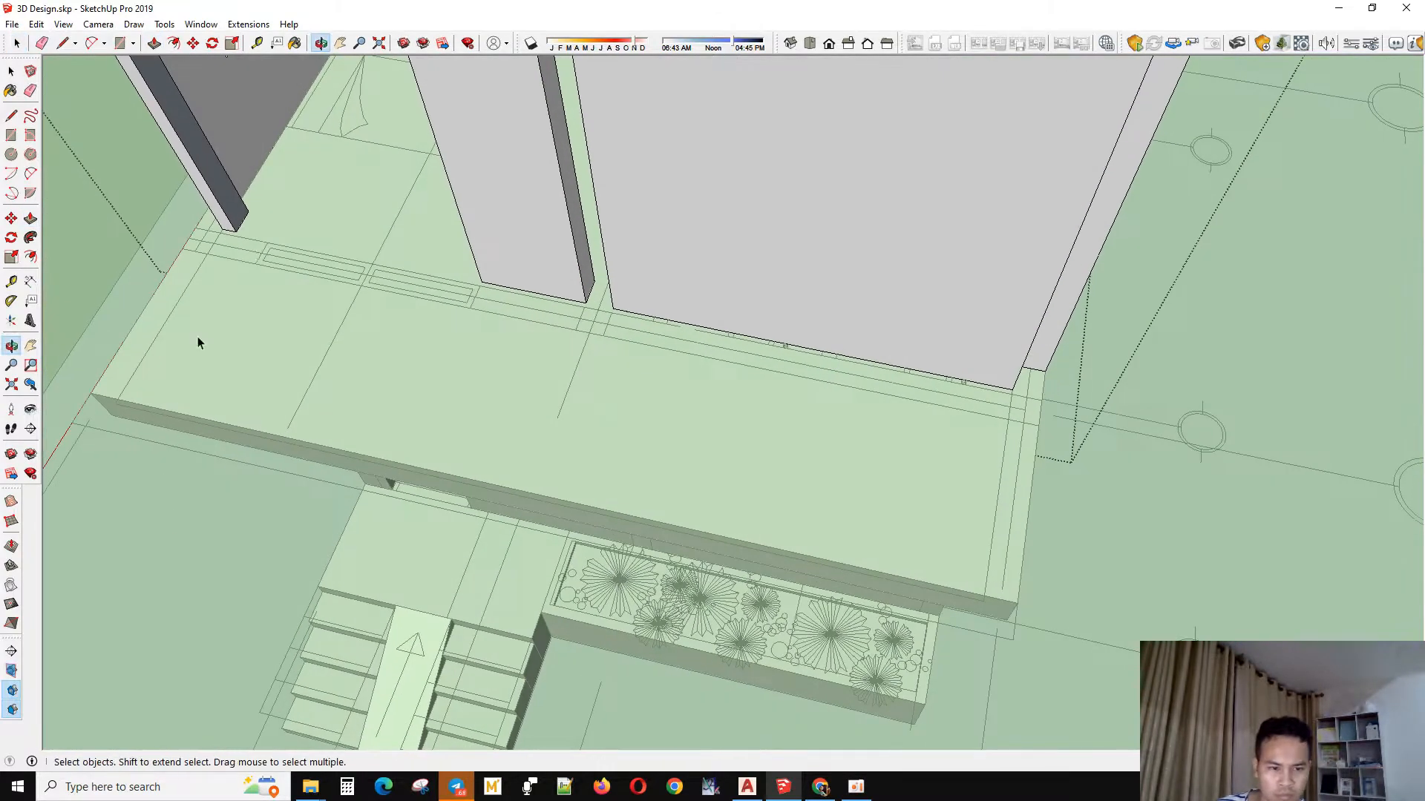
pyautogui.press('p')
pyautogui.moveTo(238, 213); pyautogui.dragTo(257, 274)
pyautogui.moveTo(254, 296); pyautogui.dragTo(421, 538, button='middle')
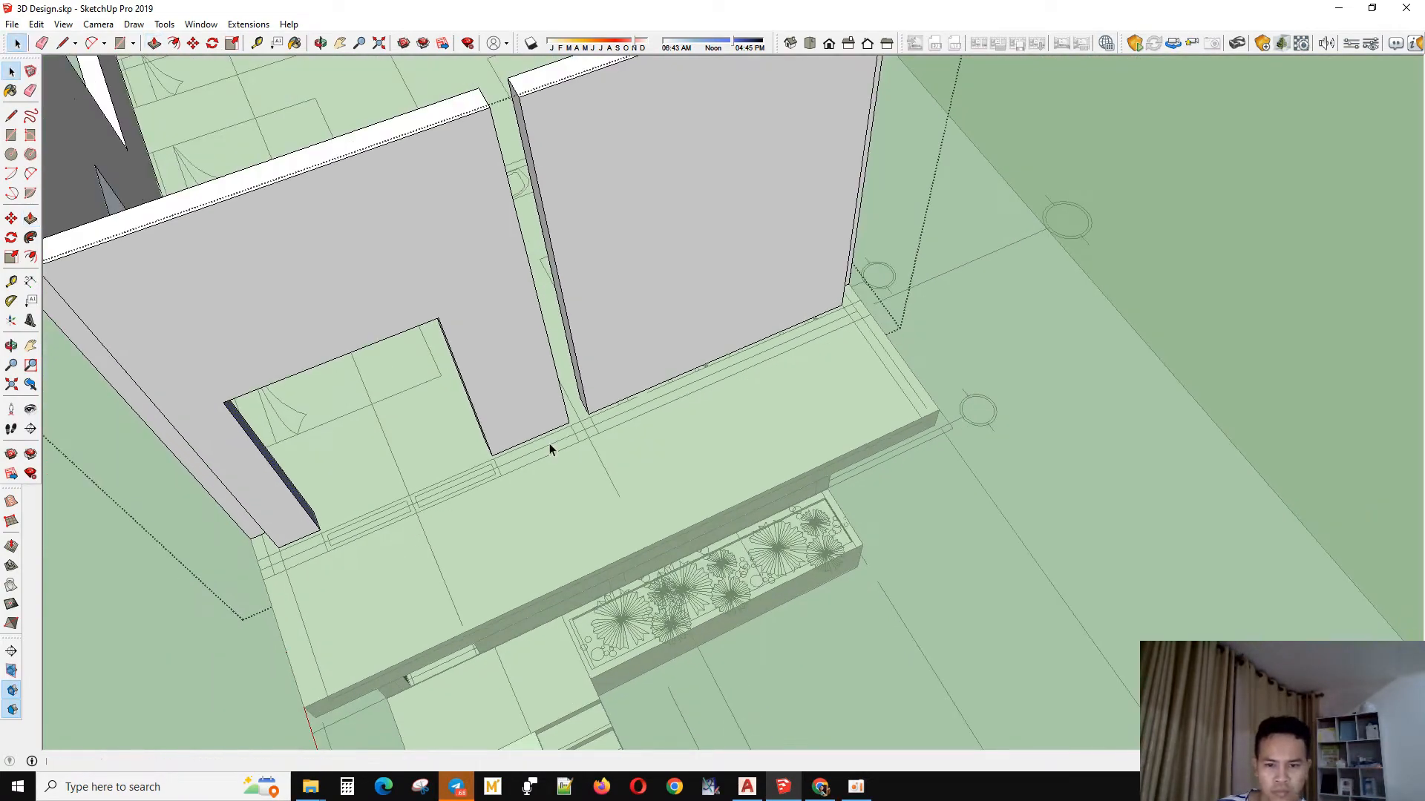
# - Leave the wall group and move the upper-floor plan so its middle column meets the wall corner at the rear wall's gap
pyautogui.scroll(-5, 549, 445)
pyautogui.moveTo(498, 451); pyautogui.dragTo(863, 464, button='middle')
pyautogui.scroll(-1, 717, 385)
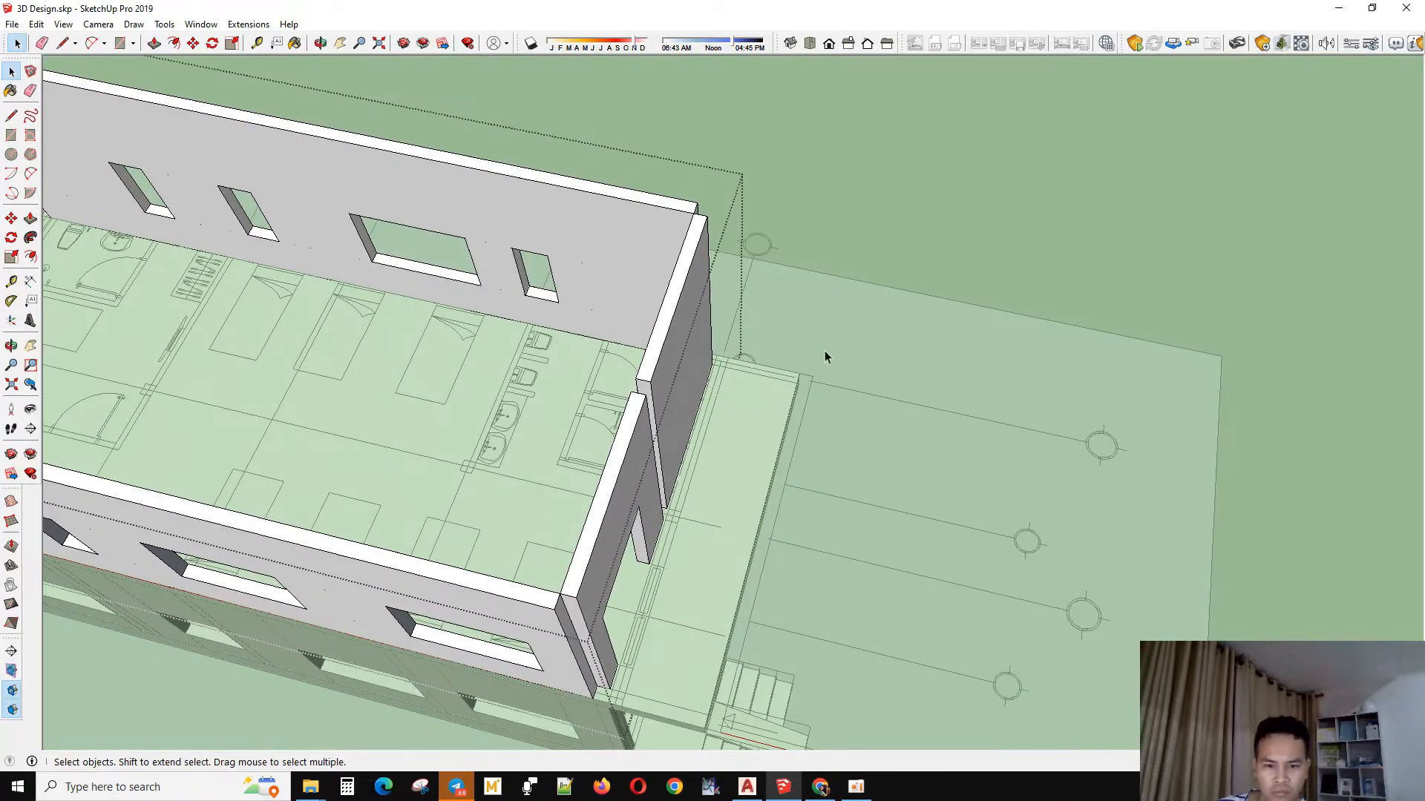
pyautogui.moveTo(825, 352); pyautogui.dragTo(774, 320, button='middle')
pyautogui.click(887, 406)
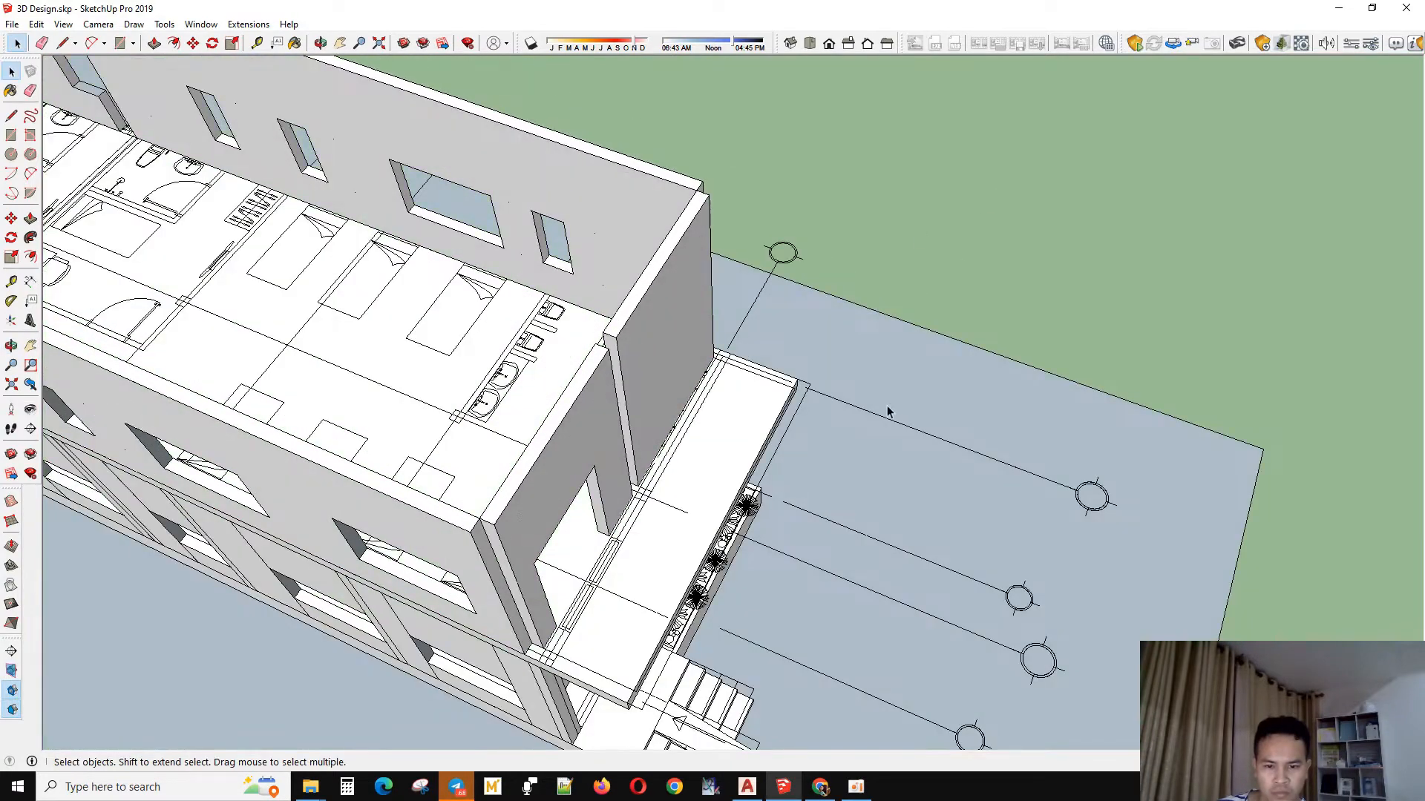
pyautogui.click(876, 420)
pyautogui.press('m')
pyautogui.scroll(5, 646, 520)
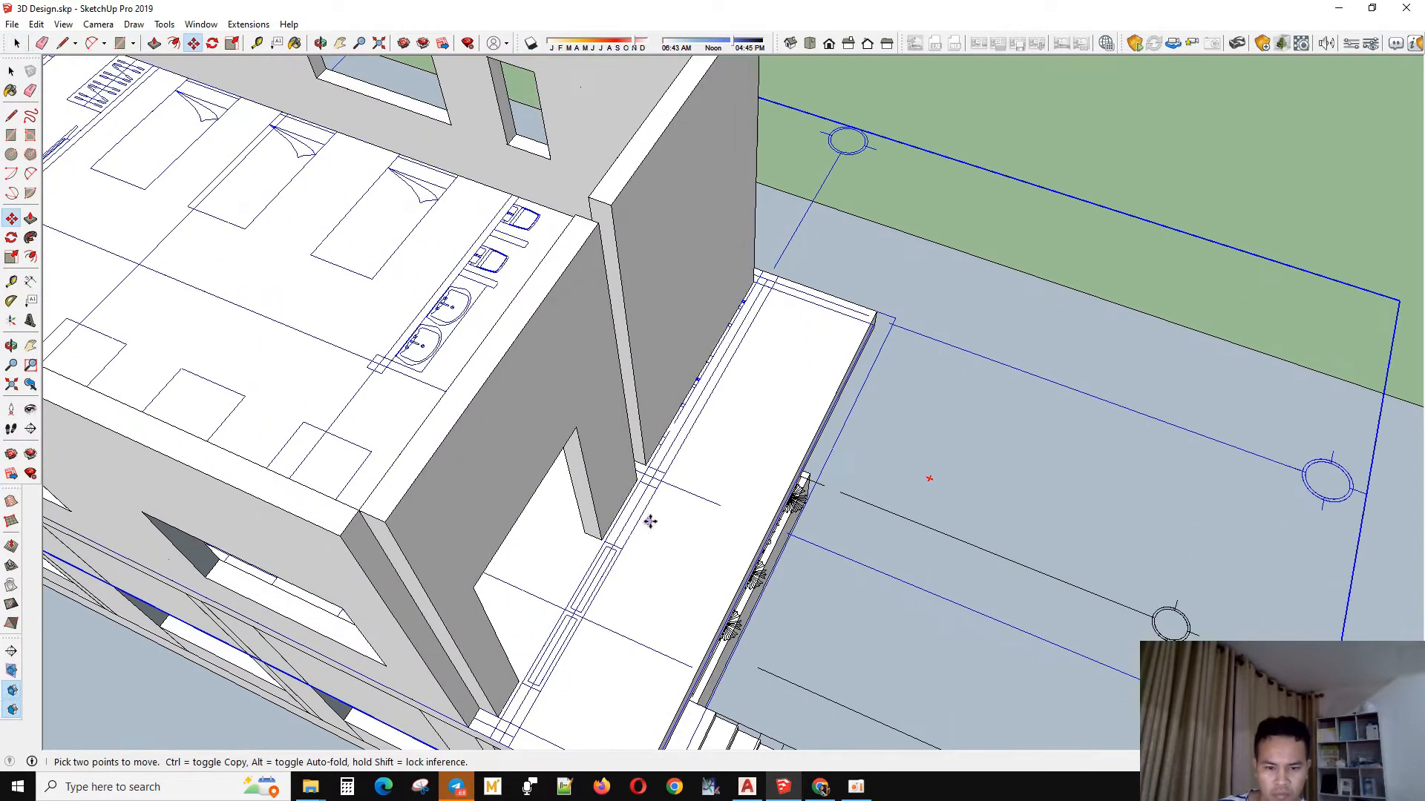
pyautogui.click(651, 474)
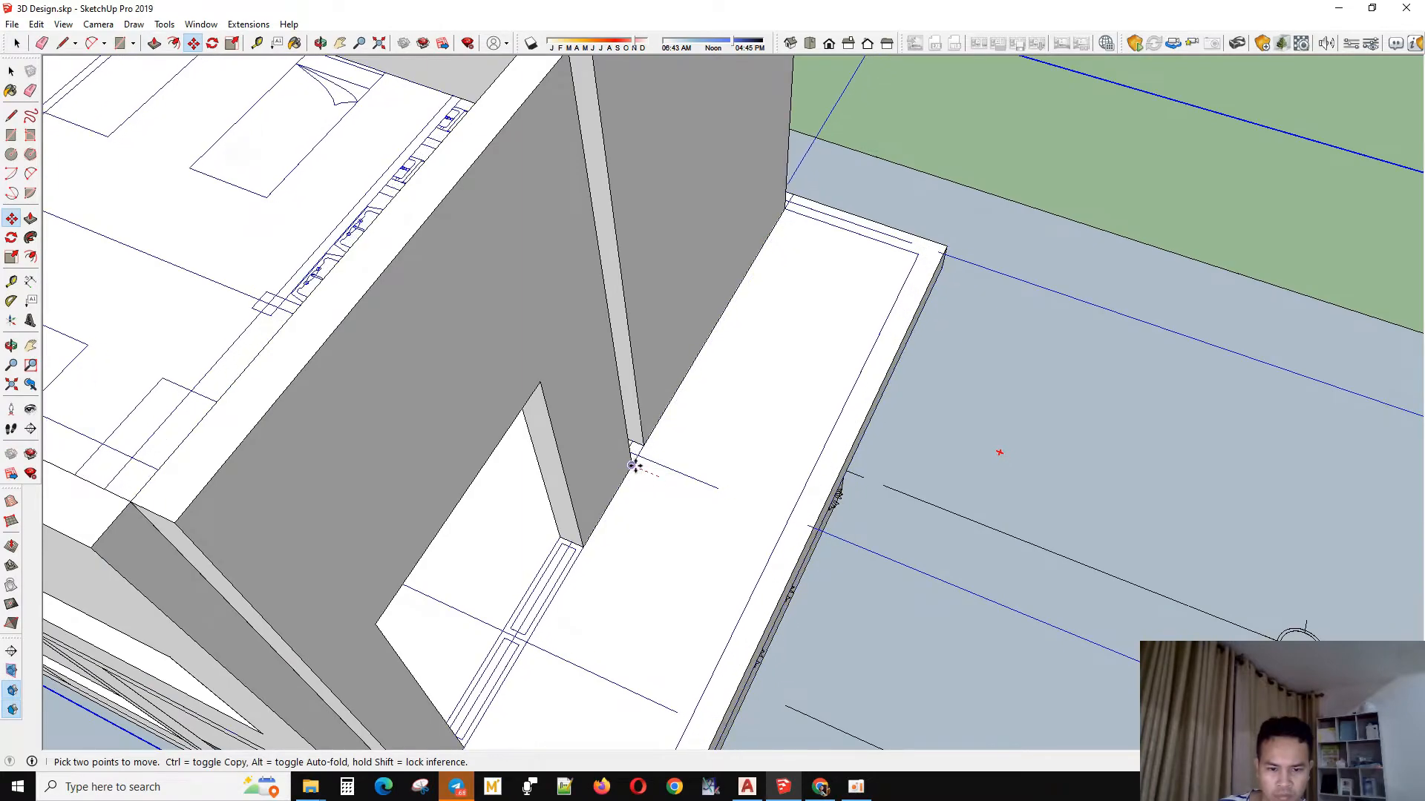
# - Open the upper-floor wall group for editing and select the top faces and edges of all its walls
pyautogui.scroll(-8, 632, 466)
pyautogui.moveTo(1037, 248); pyautogui.dragTo(547, 77, button='middle')
pyautogui.click(636, 235)
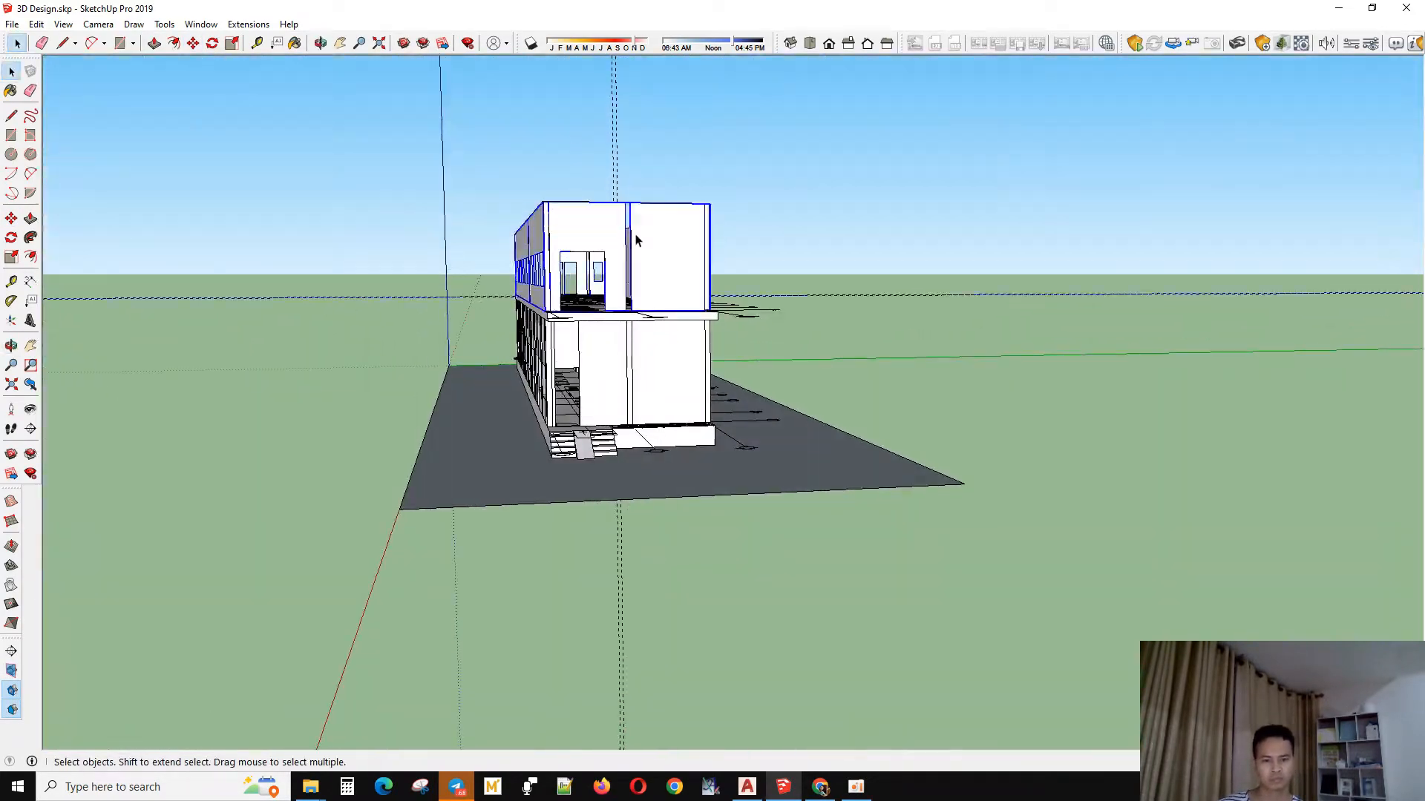
pyautogui.moveTo(636, 235); pyautogui.dragTo(712, 252, button='middle')
pyautogui.doubleClick(726, 247)
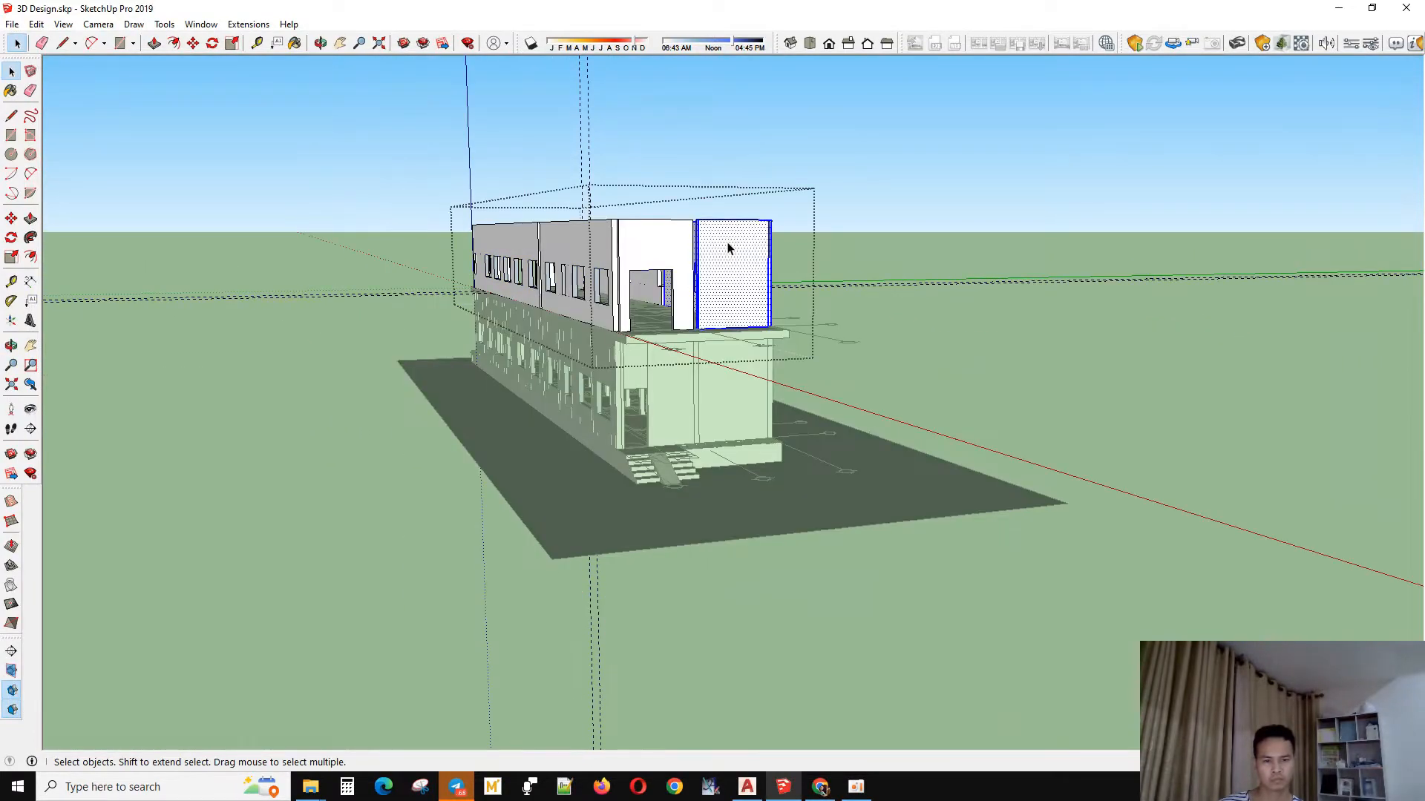
pyautogui.moveTo(809, 242); pyautogui.dragTo(811, 242)
pyautogui.moveTo(827, 243); pyautogui.dragTo(791, 275, button='middle')
pyautogui.scroll(3, 688, 332)
pyautogui.moveTo(689, 338); pyautogui.dragTo(690, 407, button='middle')
# - Measure up from the rear wall's bottom edge and place a horizontal guide for the new wall height
pyautogui.press('t')
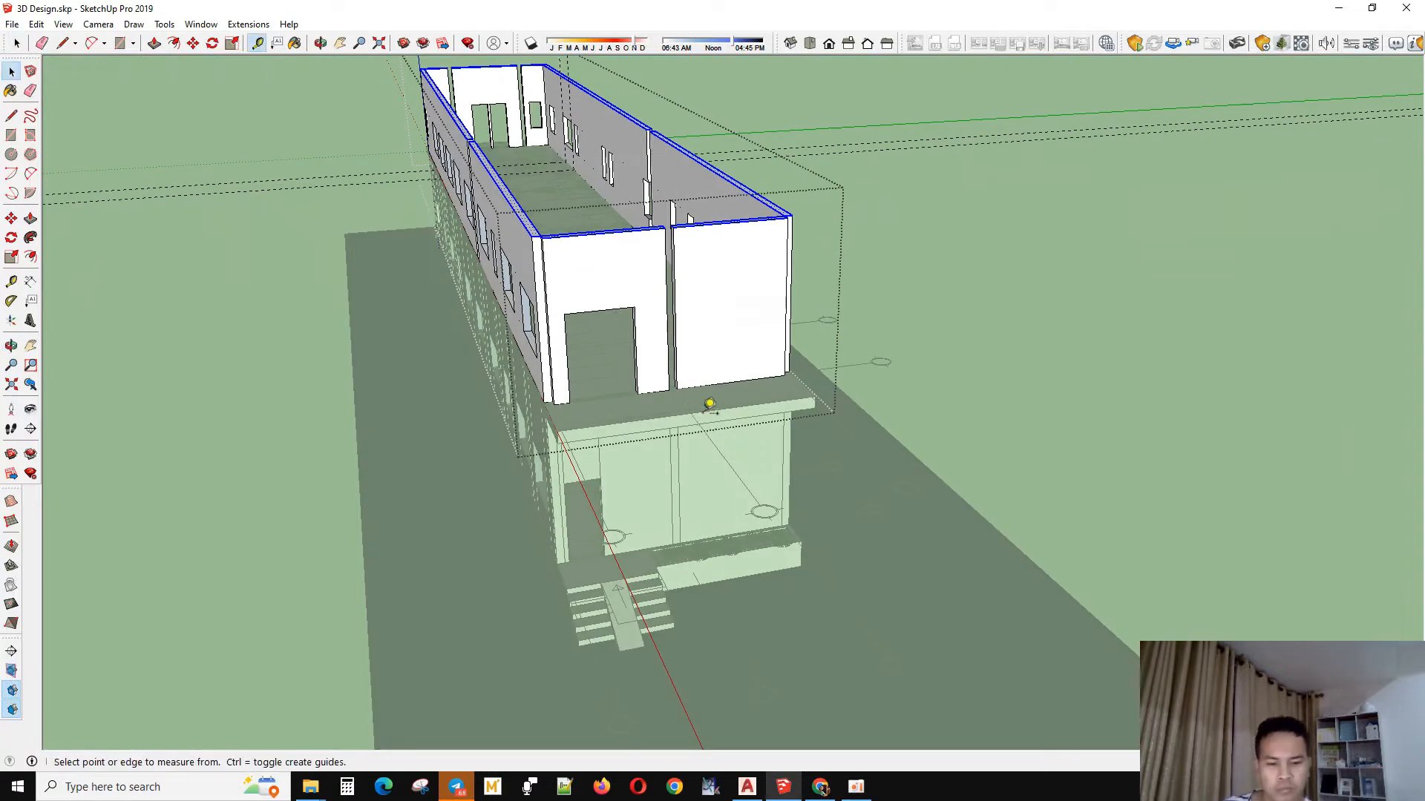
pyautogui.press('space')
pyautogui.scroll(2, 731, 383)
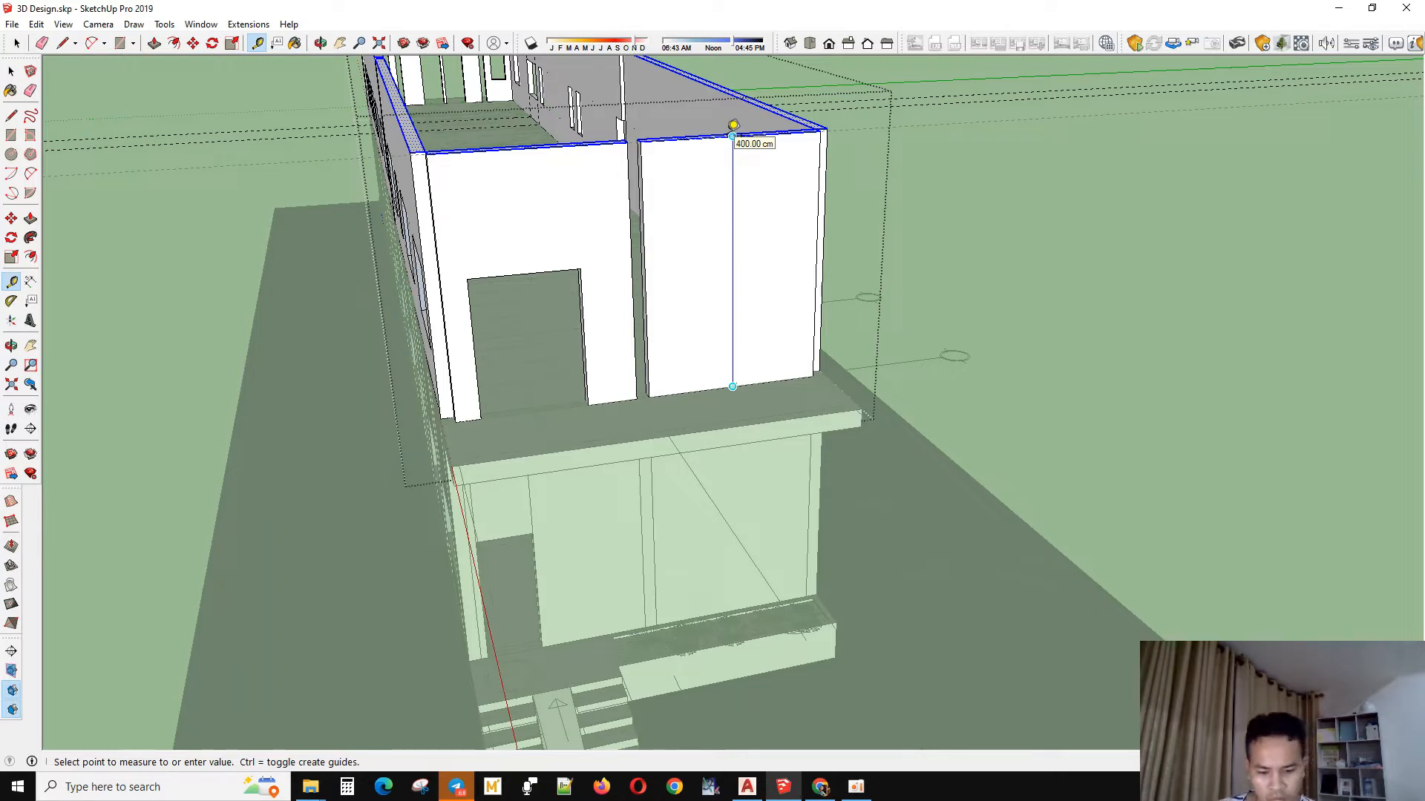
pyautogui.press('space')
# - Move the selected upper-floor wall tops straight down onto the horizontal guide and close the wall group
pyautogui.press('m')
pyautogui.scroll(2, 647, 171)
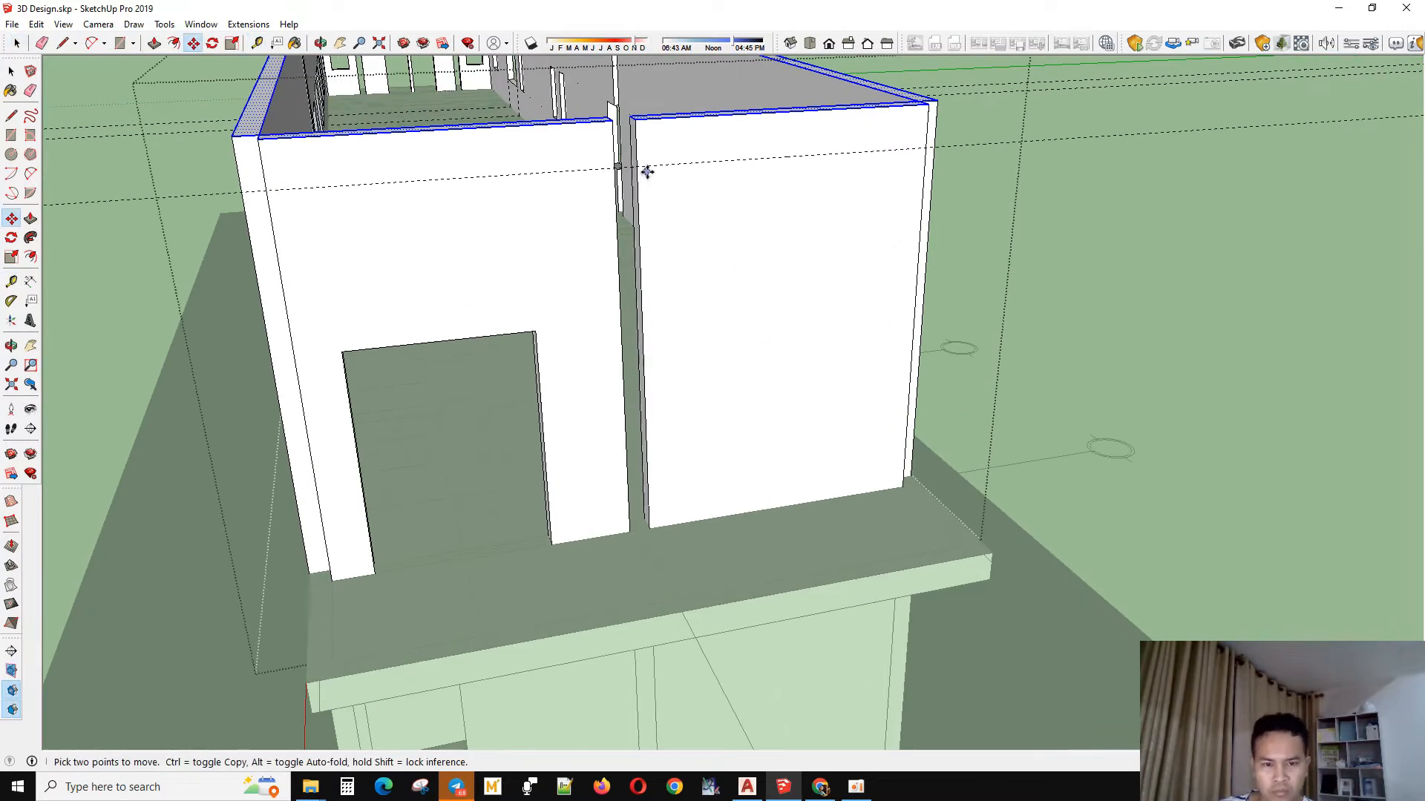
pyautogui.scroll(-2, 635, 125)
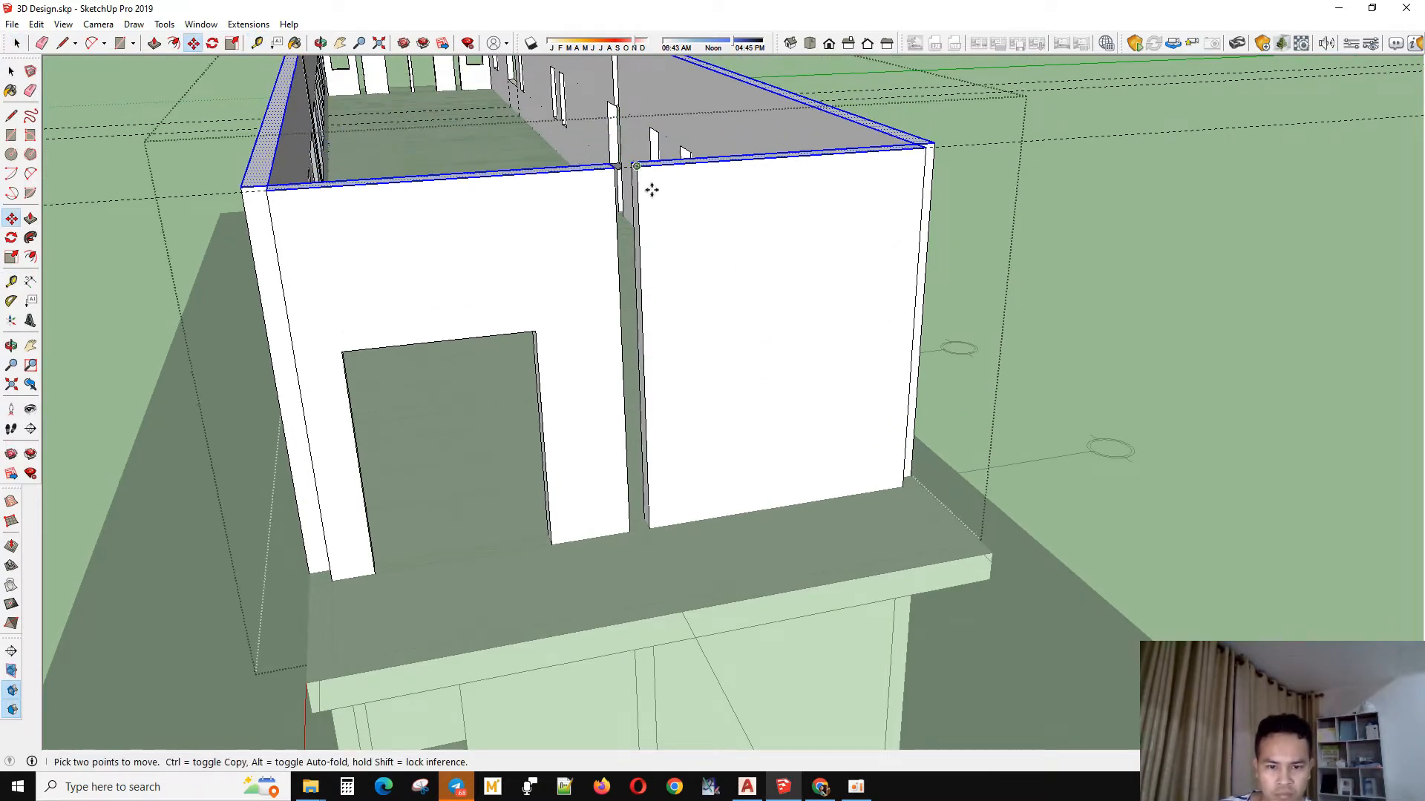
pyautogui.moveTo(652, 185); pyautogui.dragTo(853, 386, button='middle')
pyautogui.press('space')
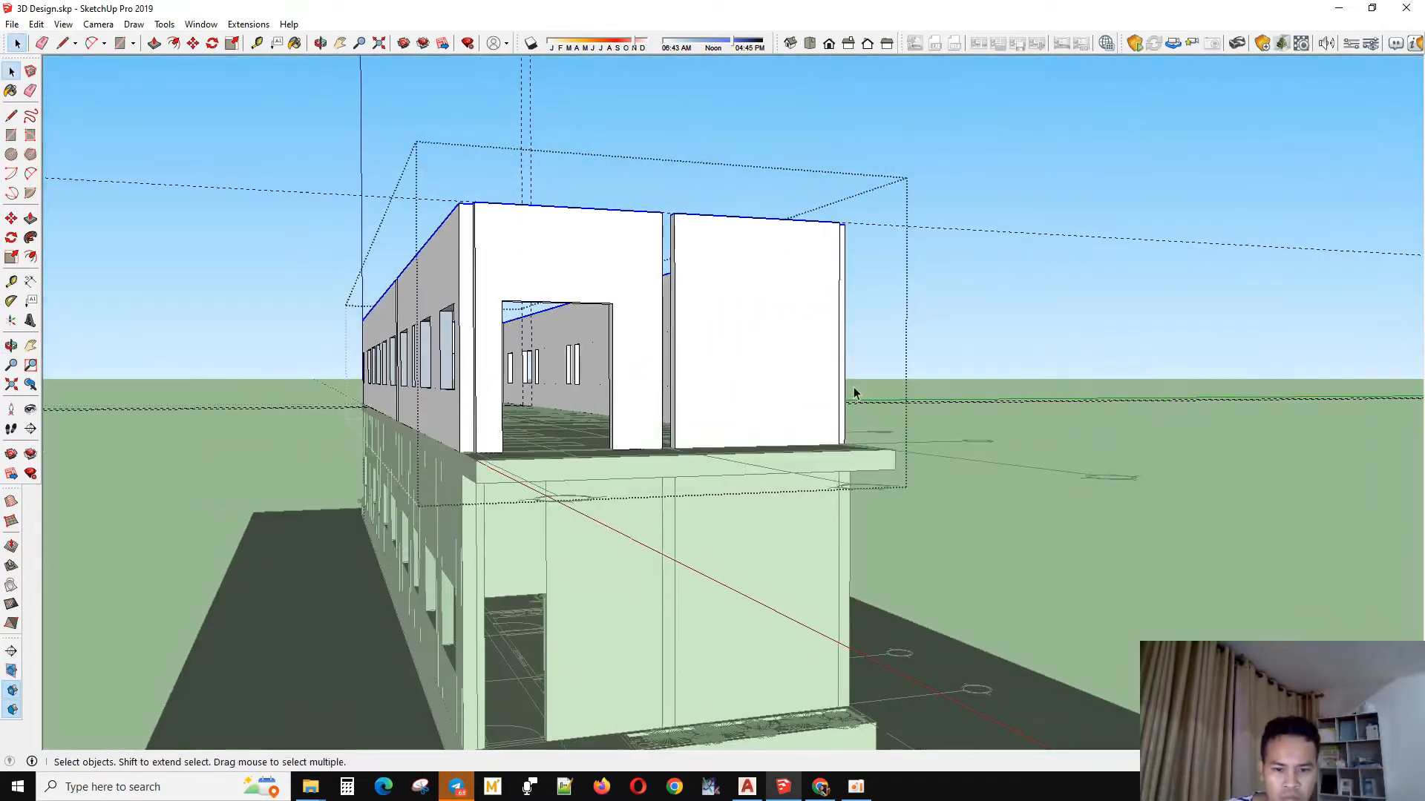
pyautogui.click(1053, 251)
# - Open the ground-floor walls, select all their top faces and move them straight down along the blue axis, below the slab
pyautogui.scroll(-3, 965, 282)
pyautogui.moveTo(821, 466); pyautogui.dragTo(799, 445, button='middle')
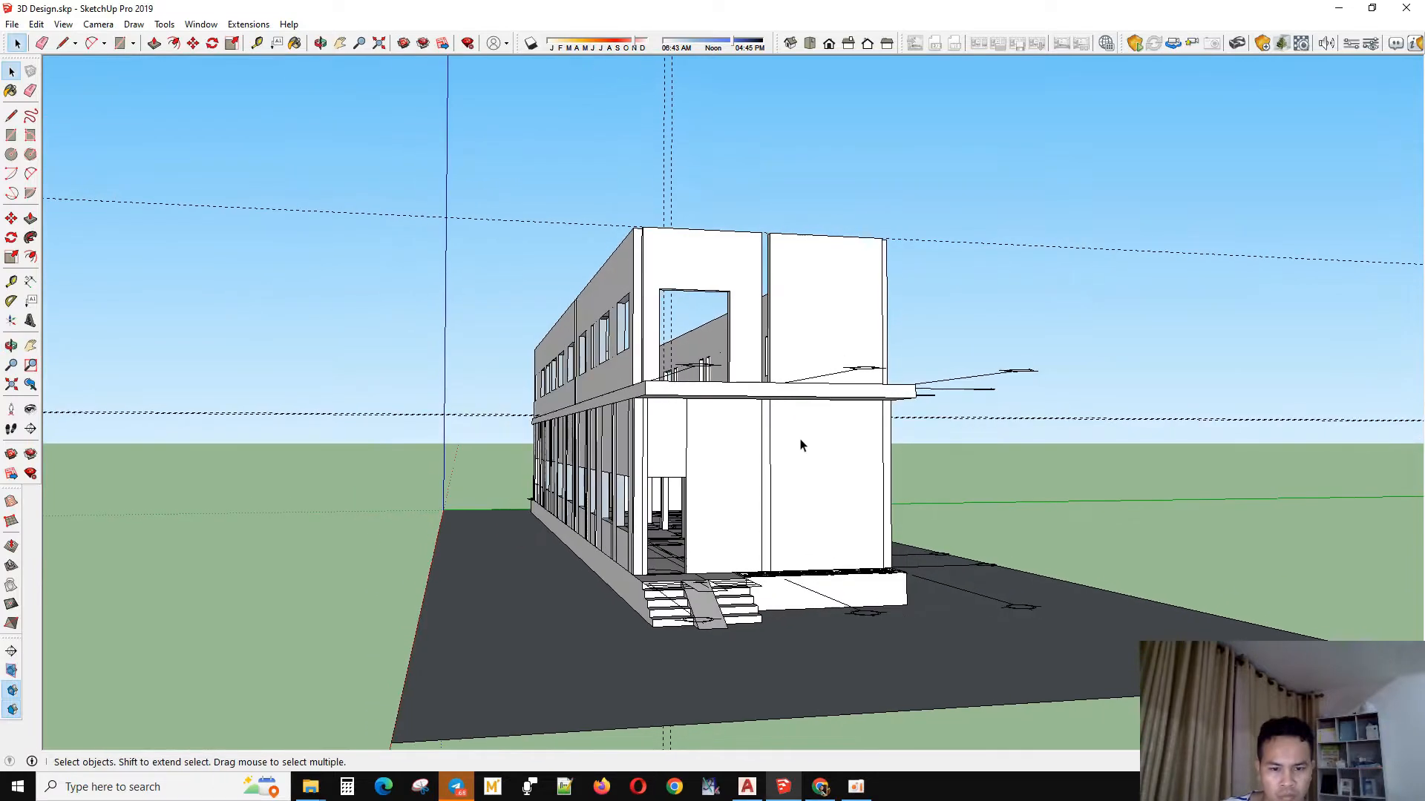
pyautogui.doubleClick(801, 444)
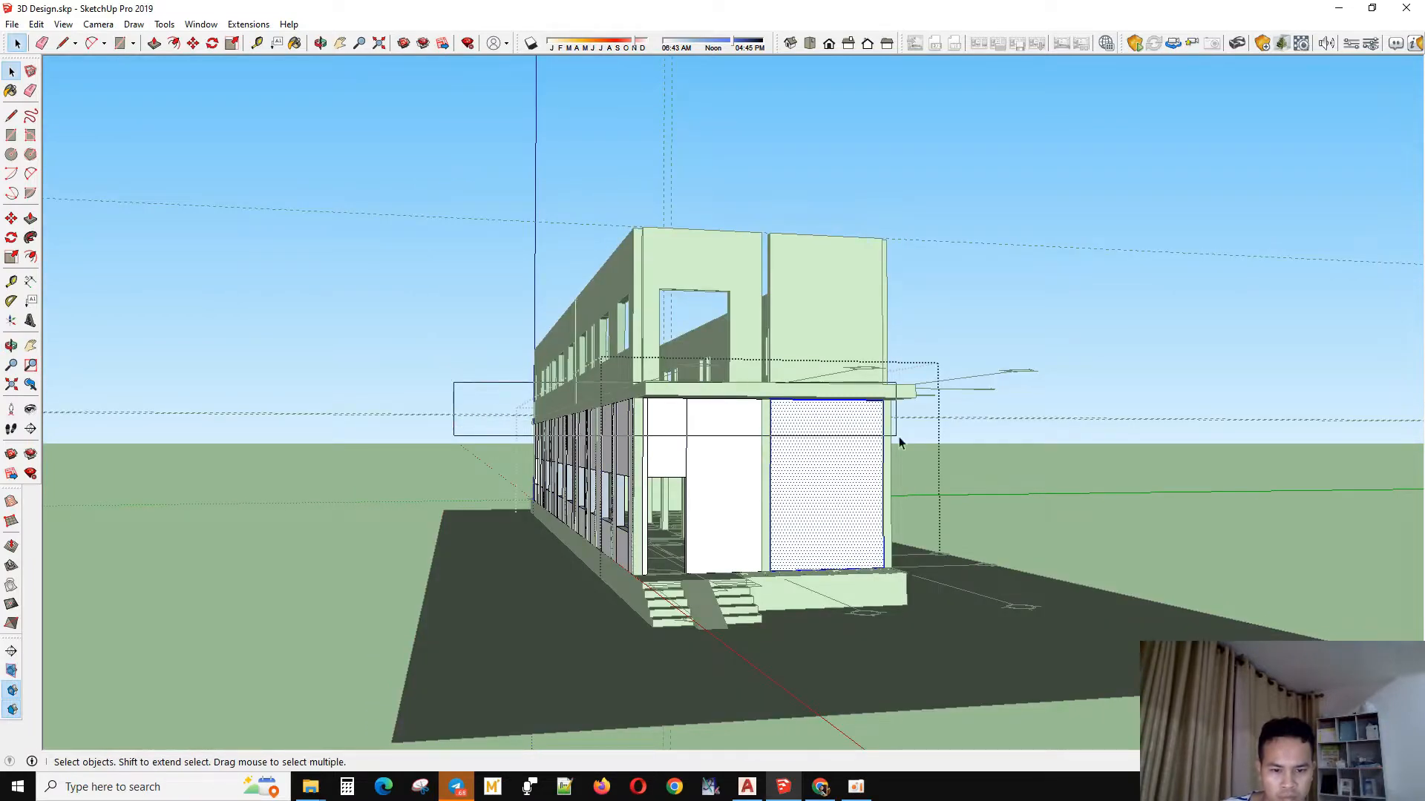
pyautogui.moveTo(1087, 444); pyautogui.dragTo(1087, 444)
pyautogui.scroll(3, 814, 452)
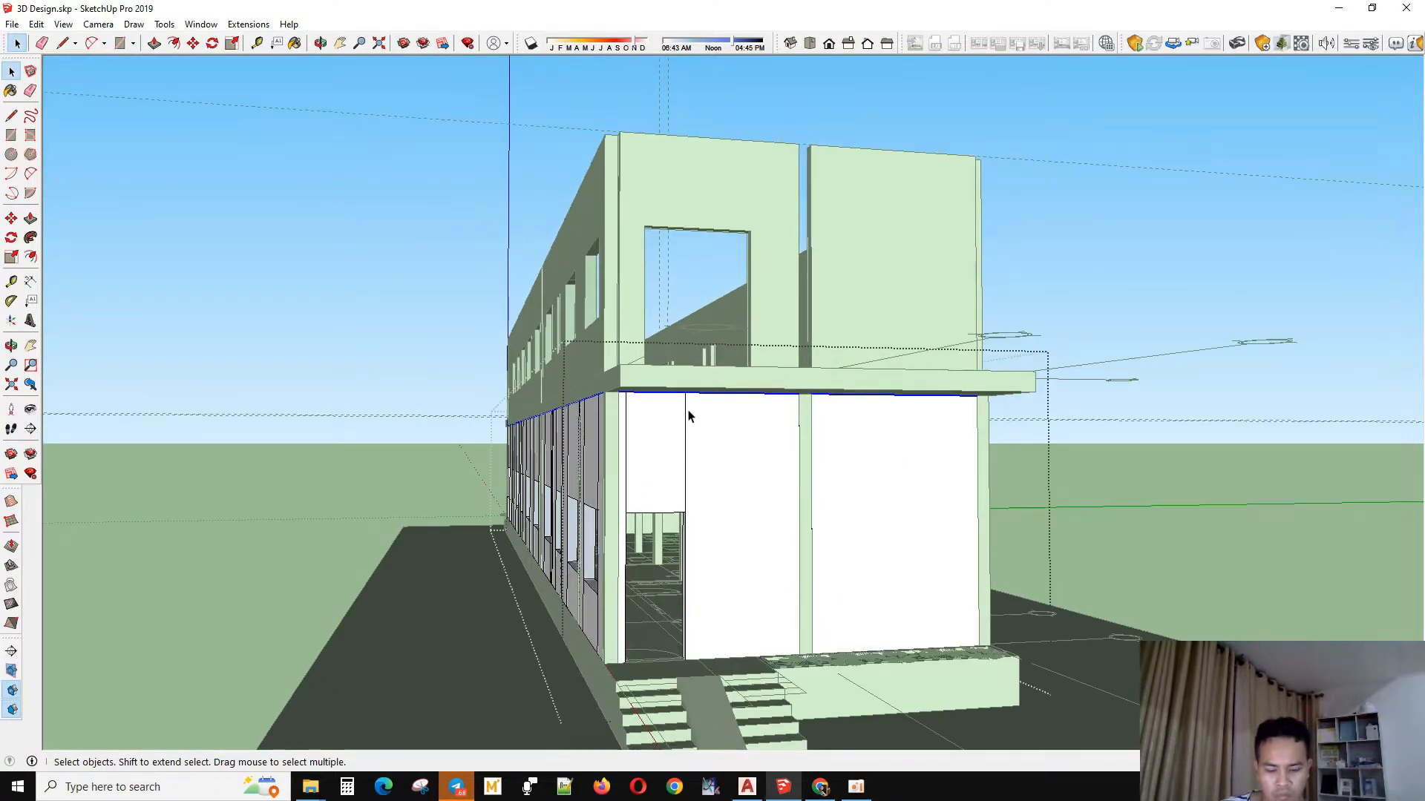
pyautogui.moveTo(699, 420); pyautogui.dragTo(700, 382, button='middle')
pyautogui.press('m')
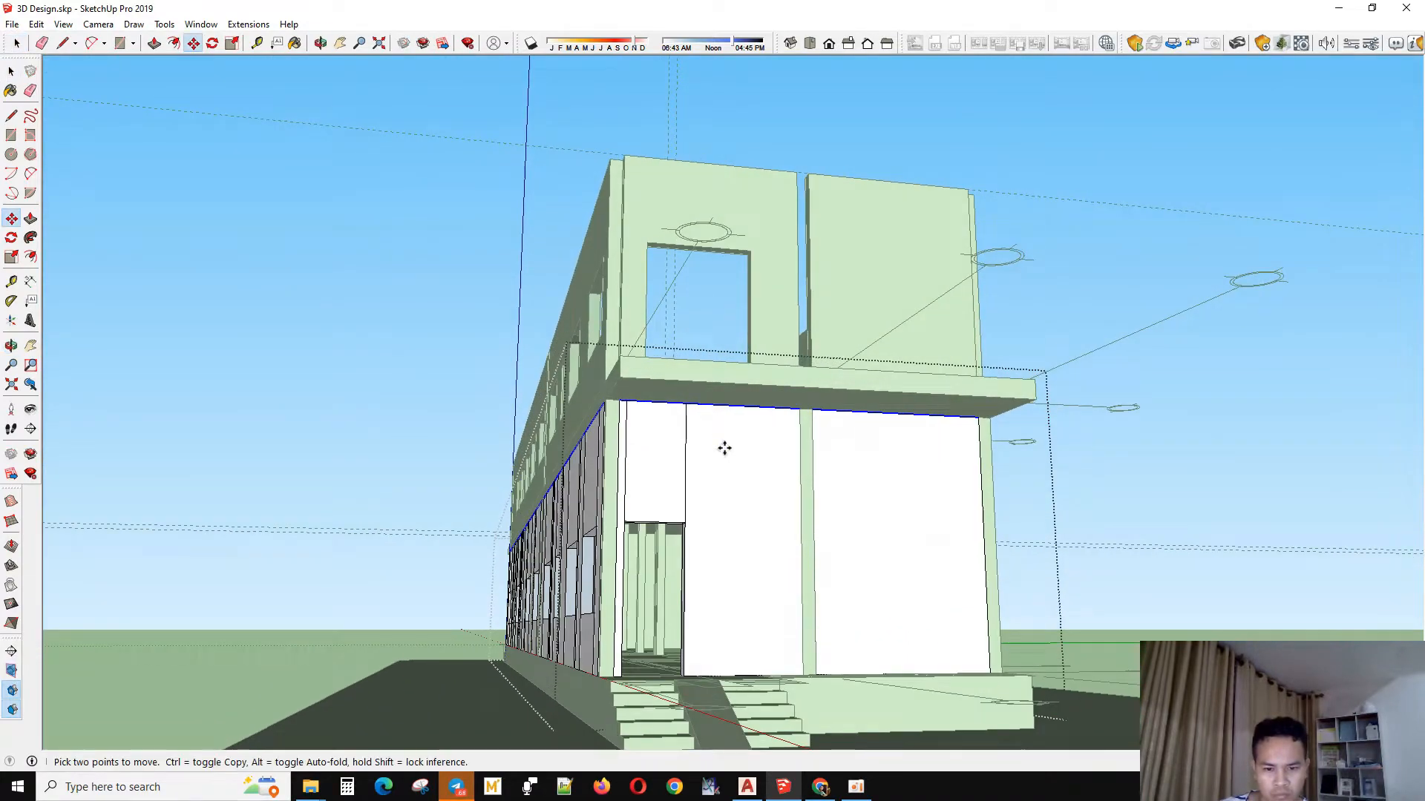
pyautogui.click(724, 448)
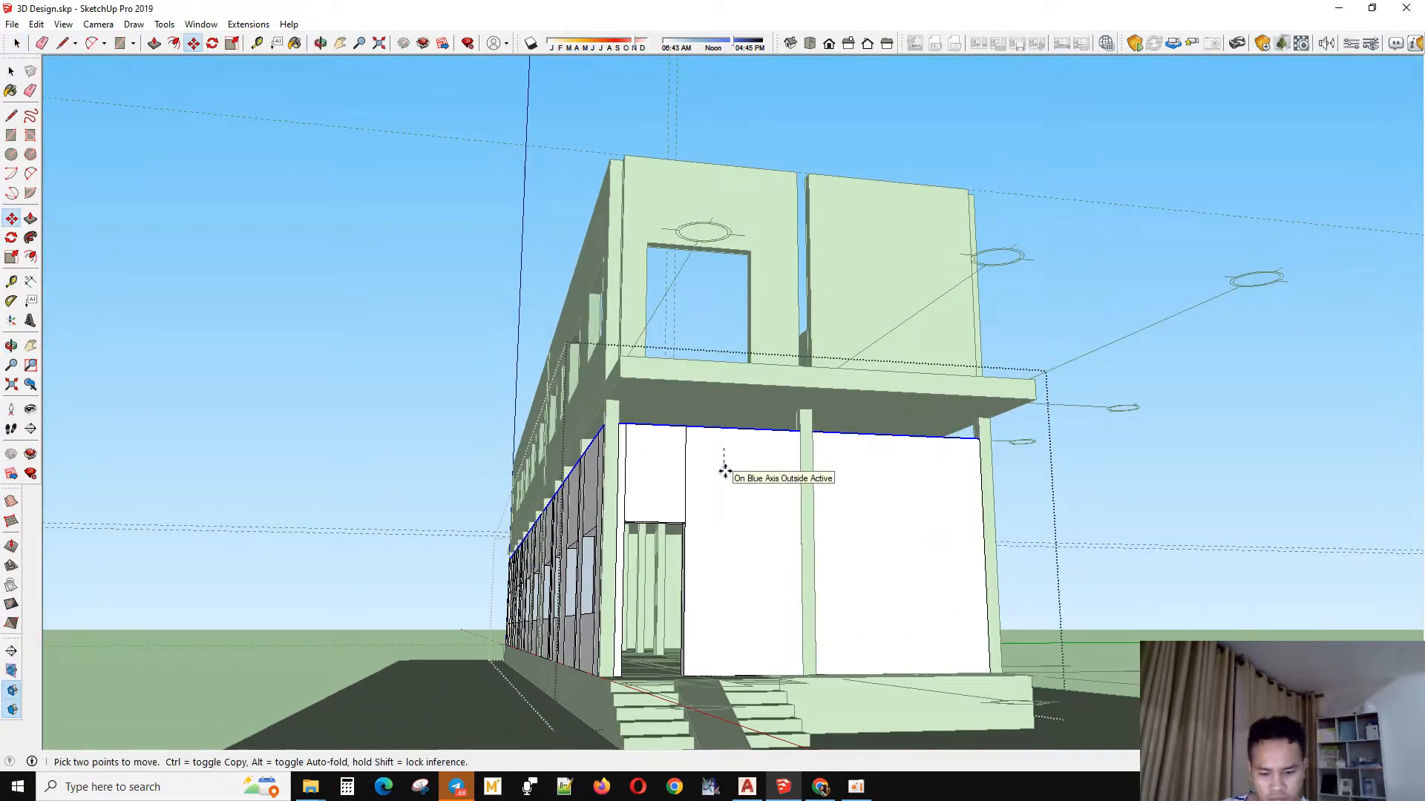
pyautogui.click(724, 473)
pyautogui.press('space')
# - Open the ground-floor column group, select all its columns and explode them into loose geometry
pyautogui.scroll(5, 852, 487)
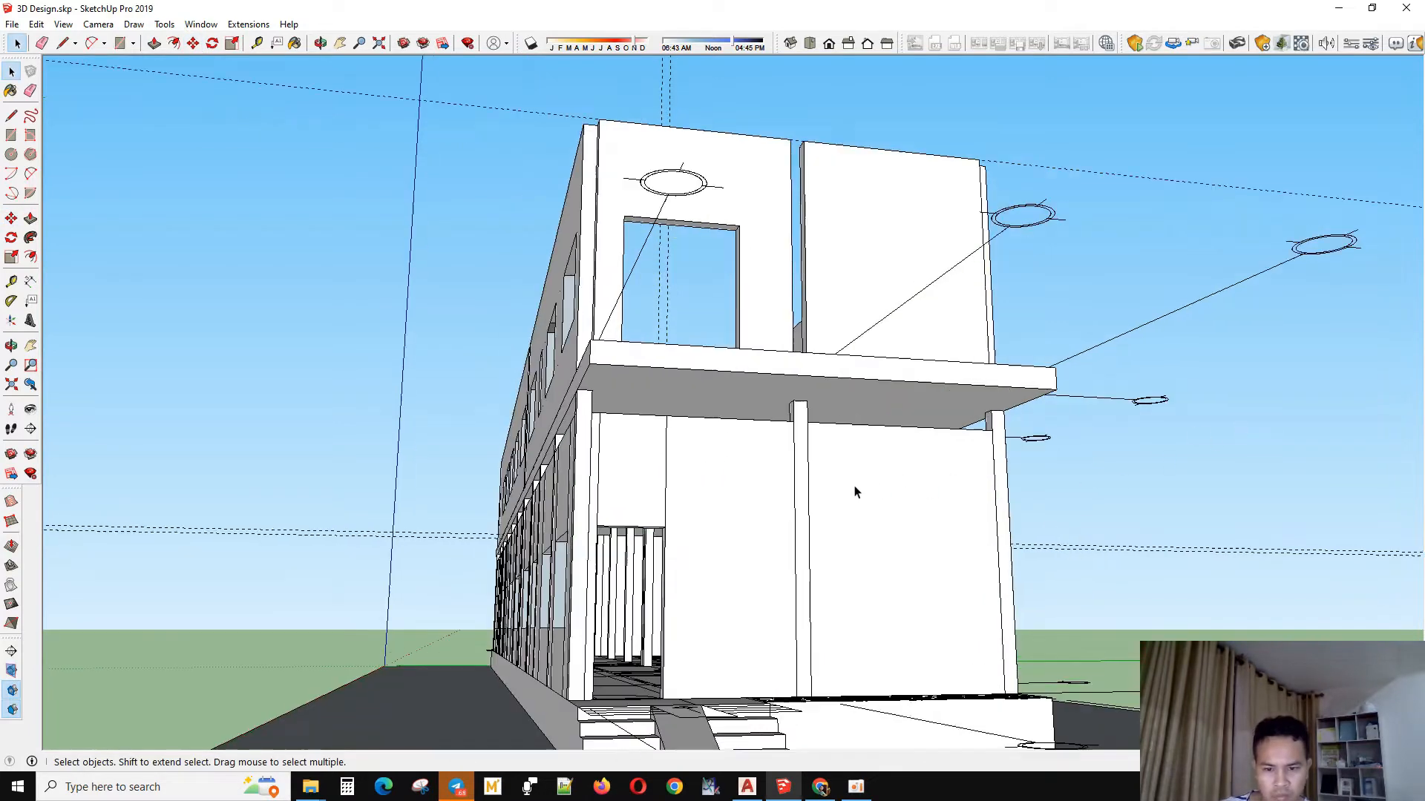
pyautogui.scroll(2, 792, 445)
pyautogui.click(792, 445)
pyautogui.doubleClick(792, 443)
pyautogui.moveTo(792, 443); pyautogui.dragTo(791, 452, button='middle')
pyautogui.scroll(-2, 791, 452)
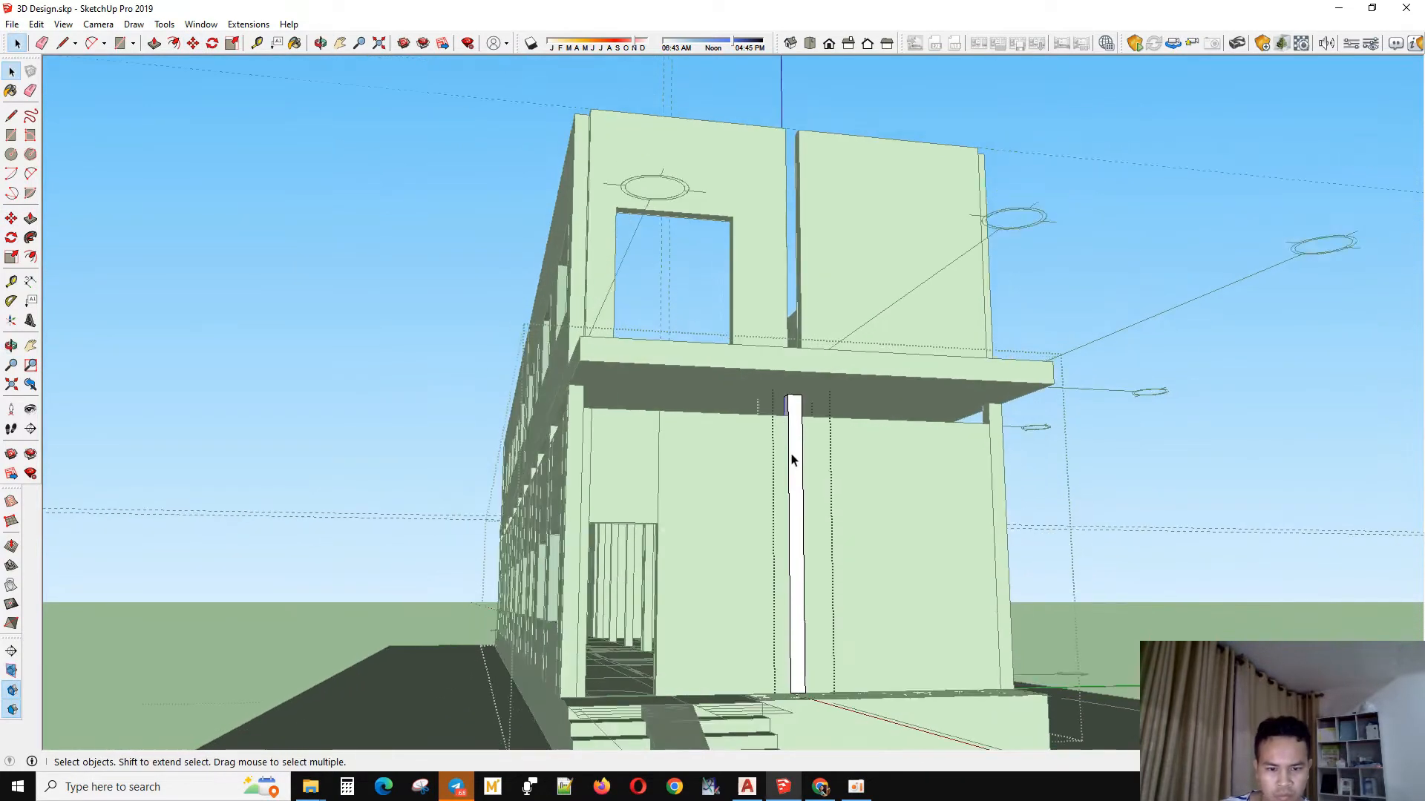
pyautogui.click(1064, 443)
pyautogui.scroll(-3, 798, 449)
pyautogui.moveTo(455, 388); pyautogui.dragTo(1080, 726)
pyautogui.rightClick(810, 481)
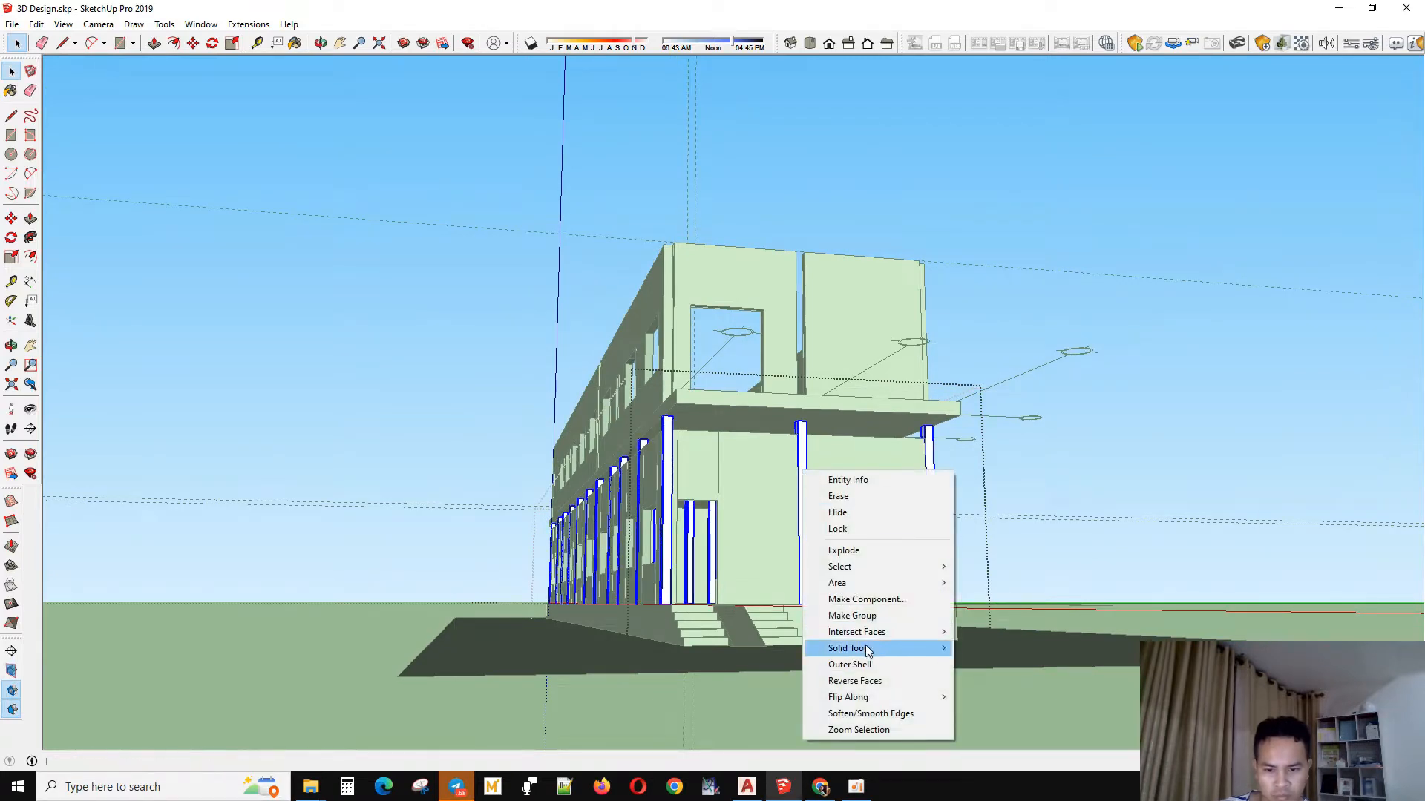
pyautogui.click(873, 557)
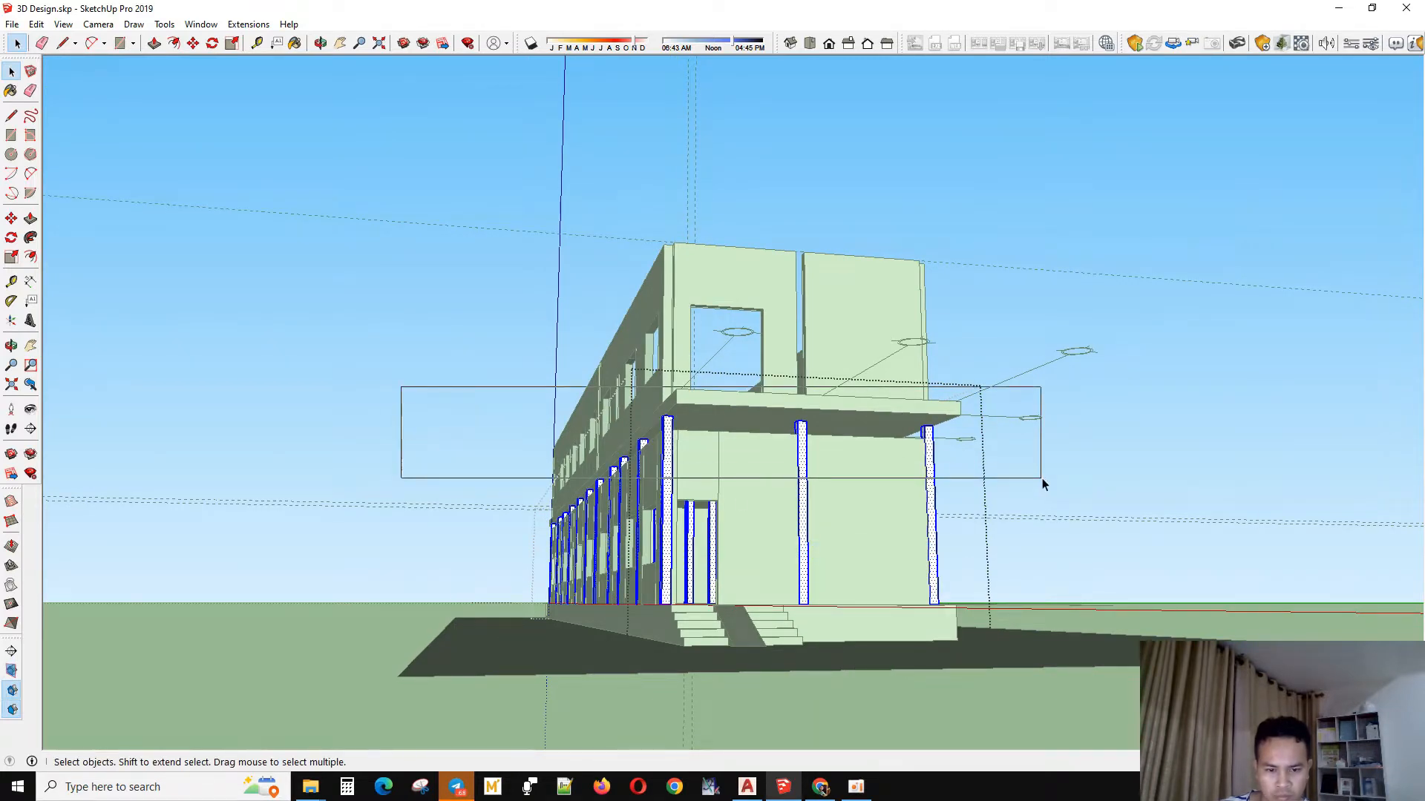
# - Select the top faces of all ground-floor columns, move them down level with the ground-floor wall tops and close the group
pyautogui.moveTo(1043, 484); pyautogui.dragTo(1145, 572)
pyautogui.scroll(3, 799, 455)
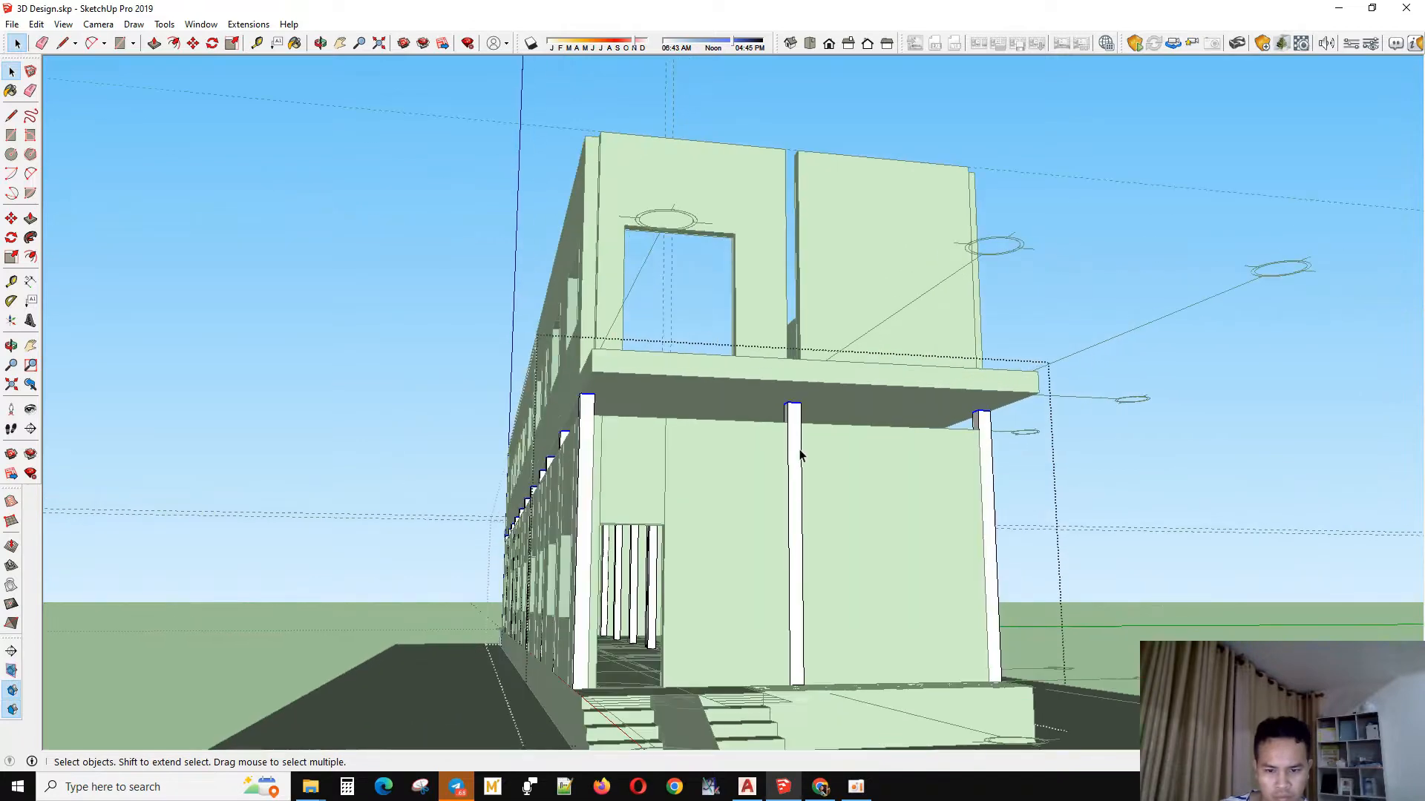
pyautogui.scroll(2, 800, 455)
pyautogui.press('m')
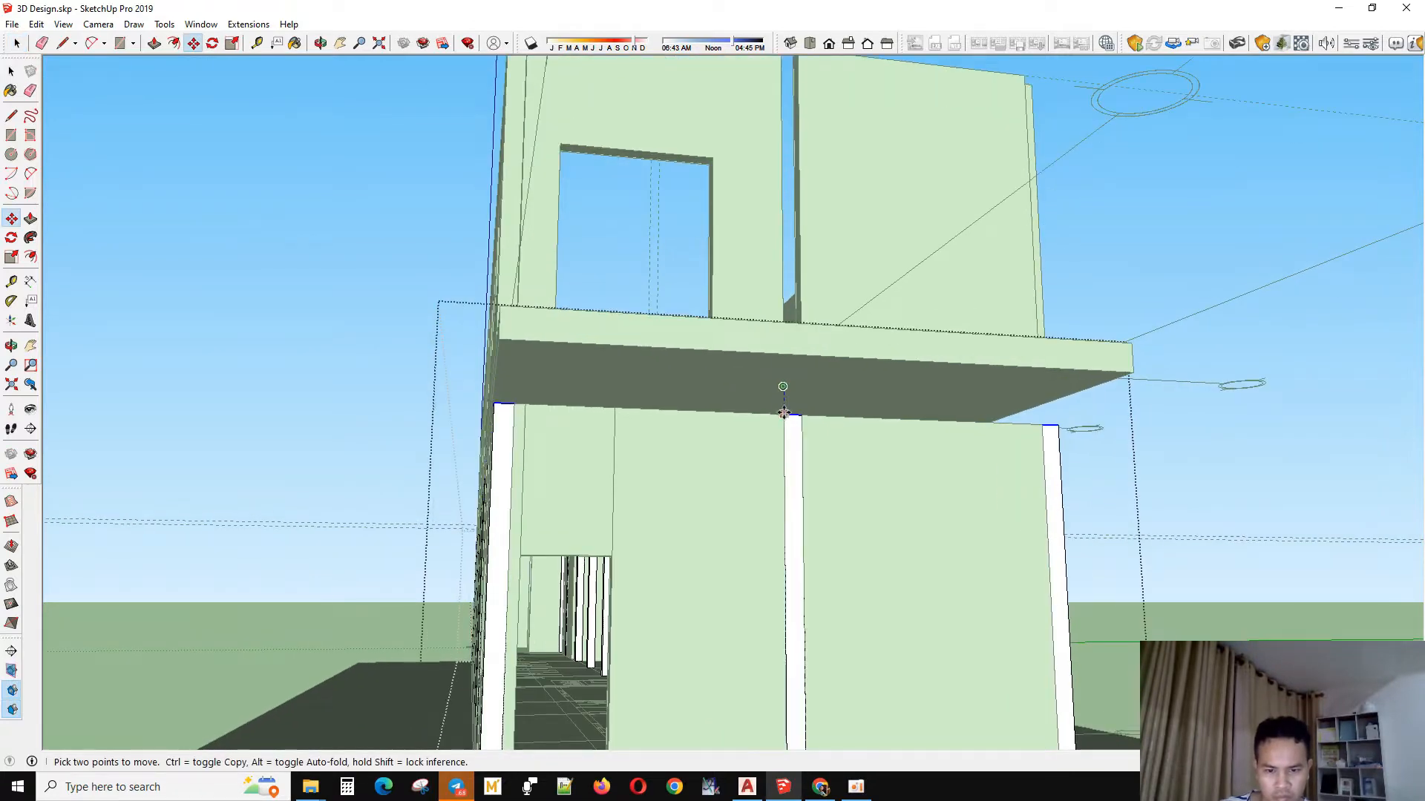
pyautogui.scroll(-5, 783, 412)
pyautogui.press('space')
# - Select the floor slab with the upper-floor walls and move them straight down onto the ground-floor wall tops
pyautogui.click(895, 403)
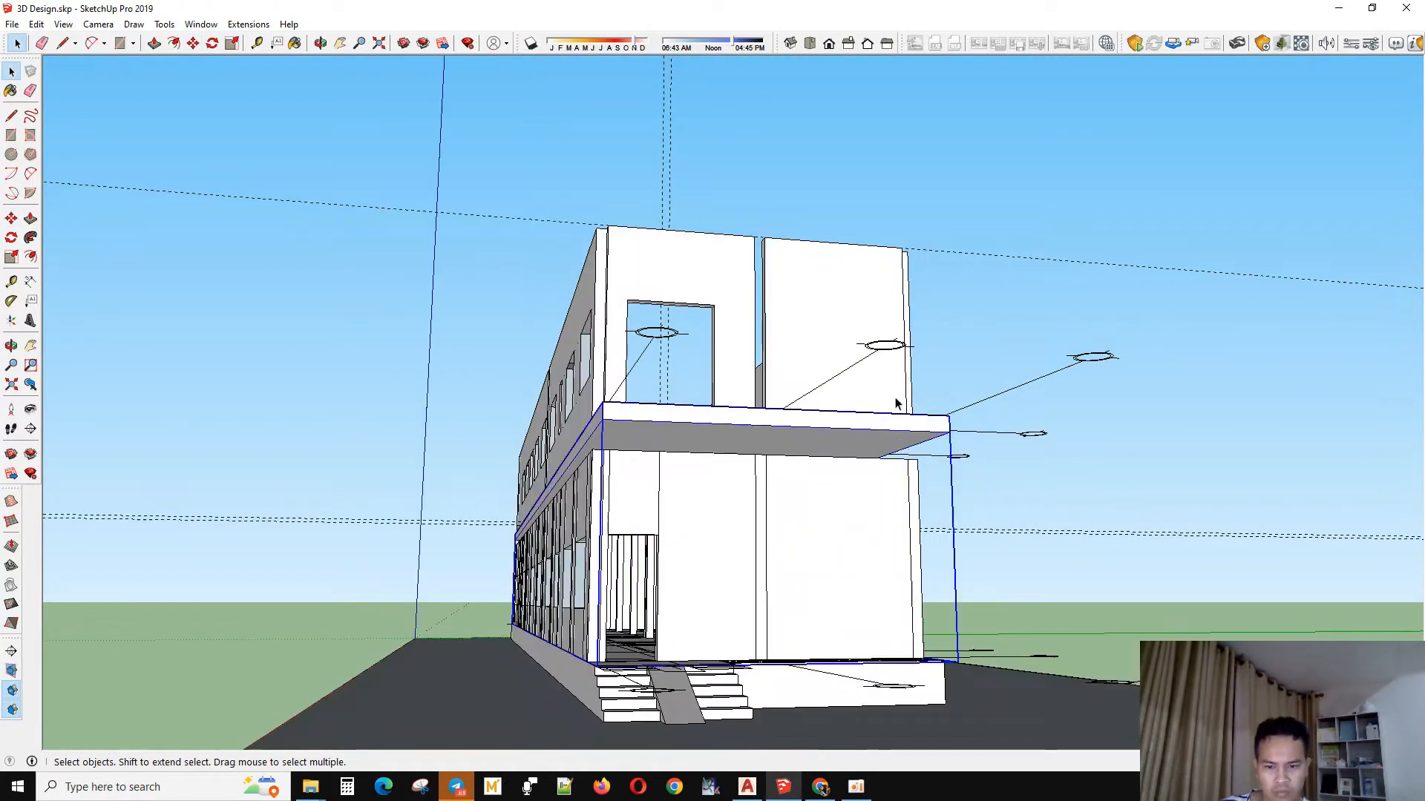
pyautogui.moveTo(864, 343); pyautogui.dragTo(848, 320, button='middle')
pyautogui.scroll(4, 933, 438)
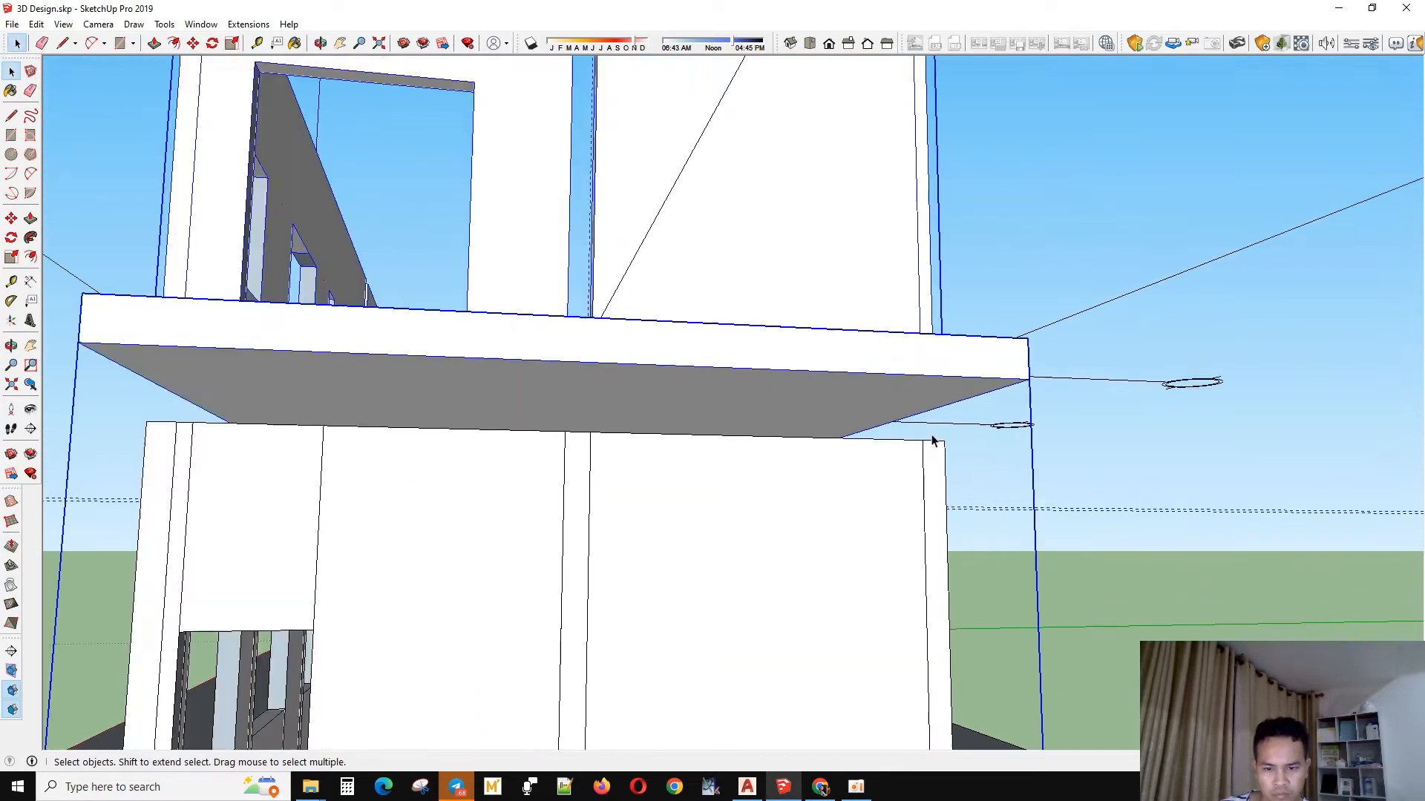
pyautogui.press('m')
pyautogui.click(806, 464)
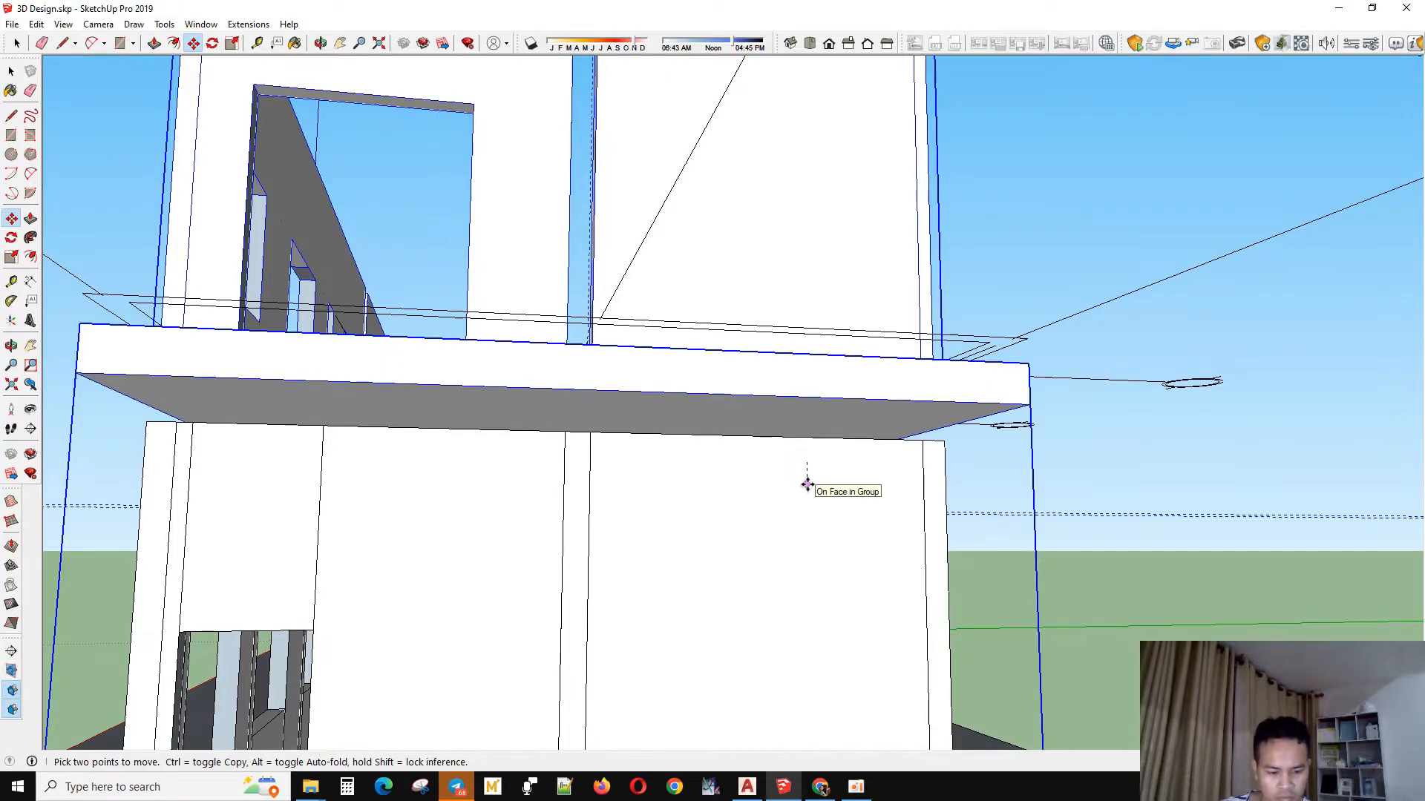
pyautogui.scroll(-5, 807, 483)
pyautogui.moveTo(814, 499); pyautogui.dragTo(900, 291, button='middle')
pyautogui.press('space')
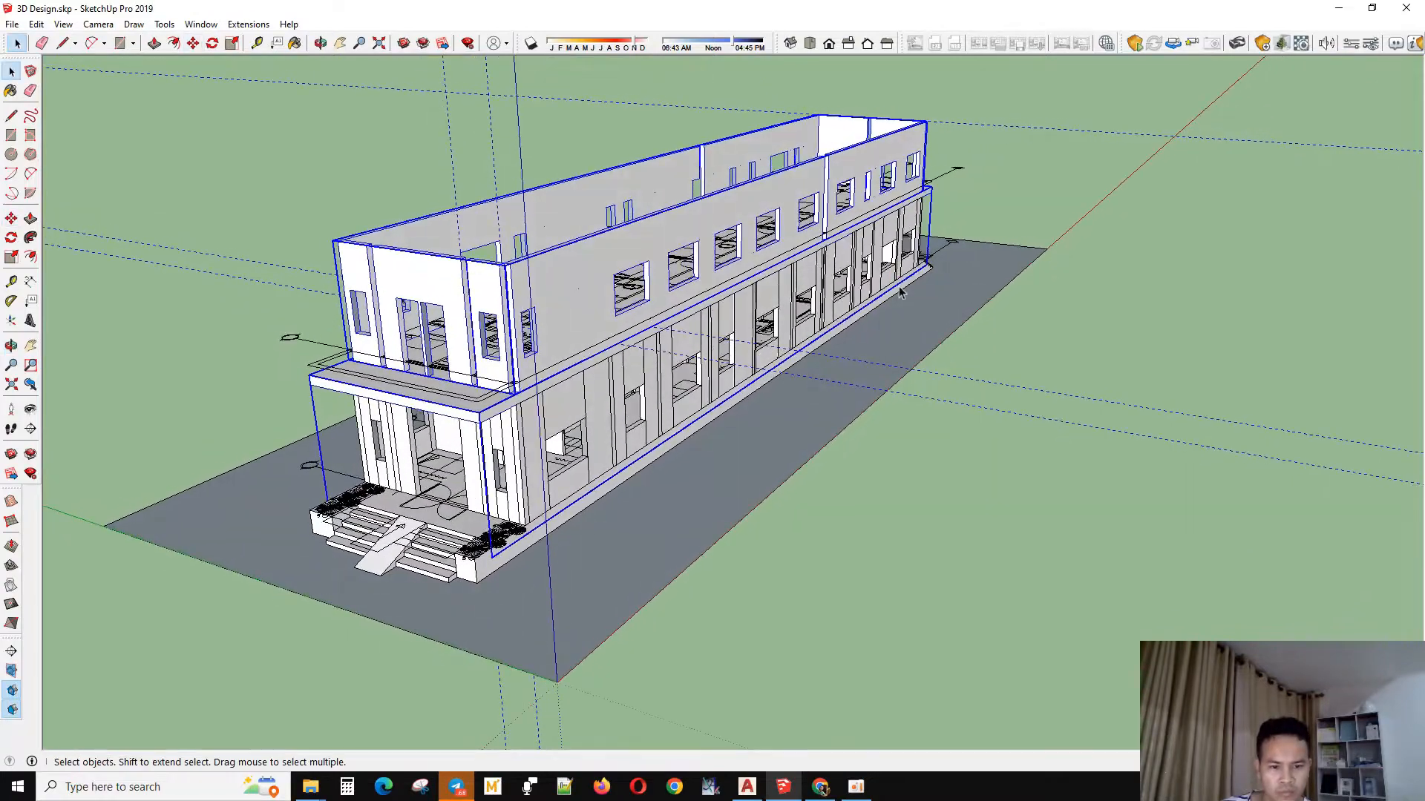
# - Open the wall group behind the front entrance and lower its top to the slab's underside
pyautogui.click(1020, 172)
pyautogui.moveTo(1020, 172); pyautogui.dragTo(280, 261, button='middle')
pyautogui.scroll(3, 970, 197)
pyautogui.click(401, 434)
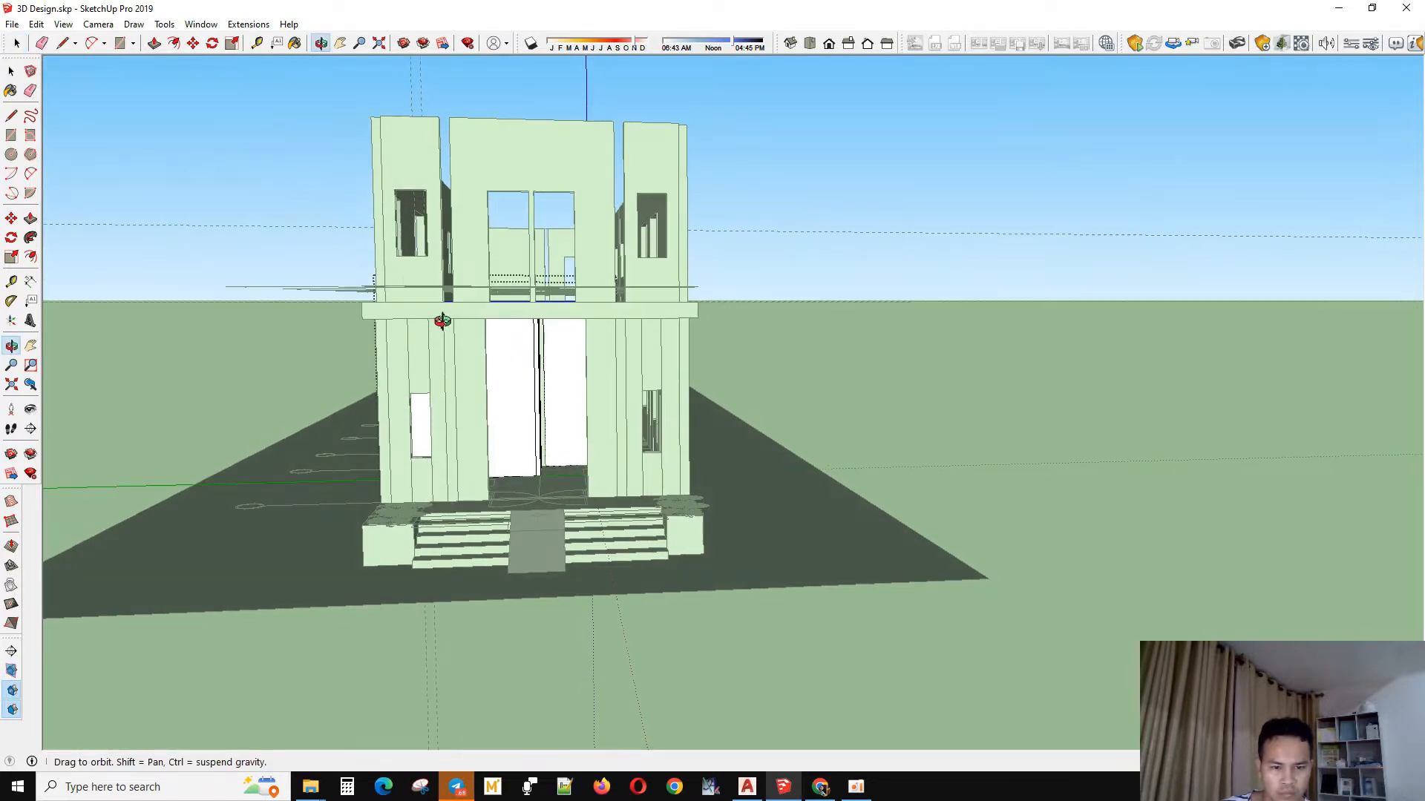
pyautogui.press('m')
pyautogui.scroll(3, 446, 324)
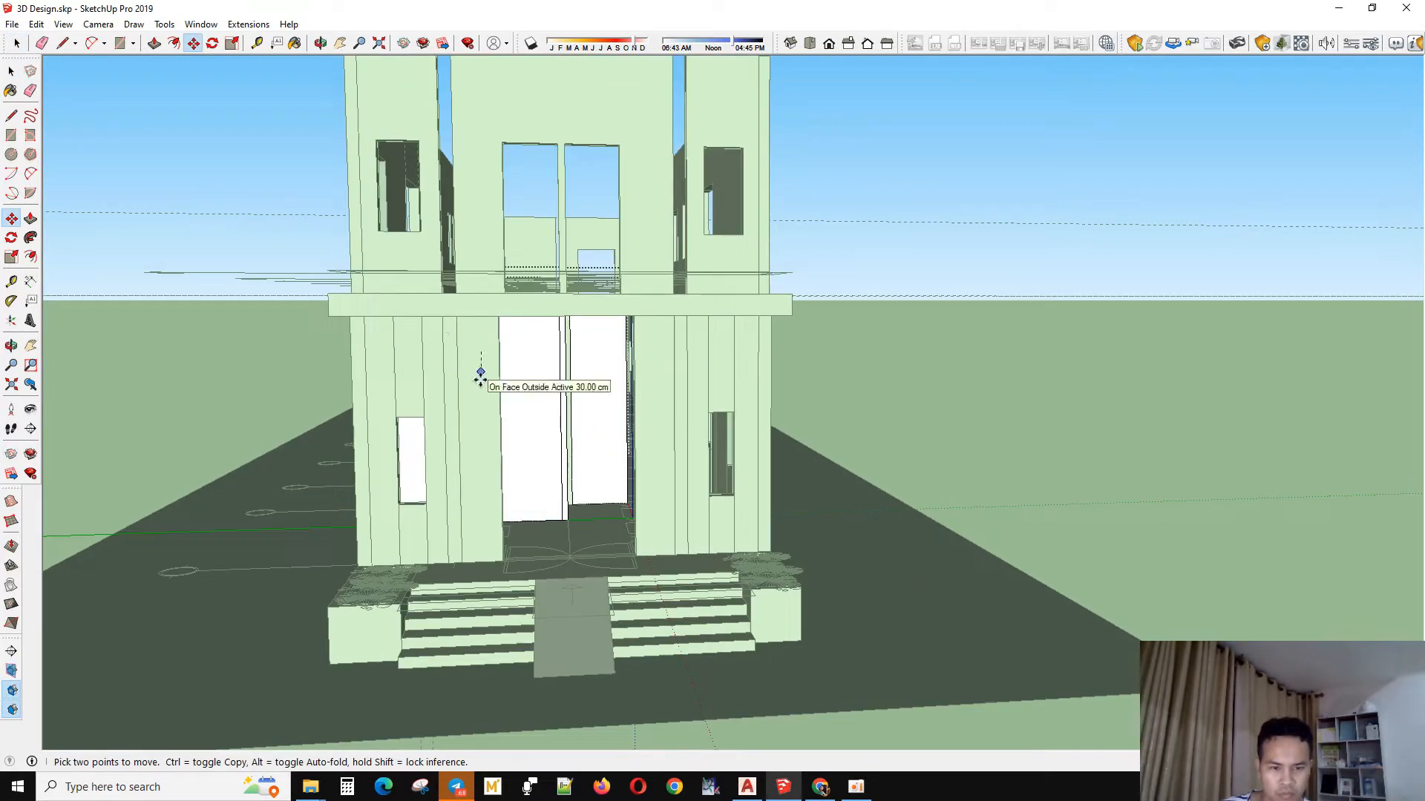
pyautogui.scroll(-3, 481, 378)
pyautogui.moveTo(481, 379); pyautogui.dragTo(870, 372, button='middle')
pyautogui.press('space')
pyautogui.moveTo(950, 401); pyautogui.dragTo(684, 397, button='middle')
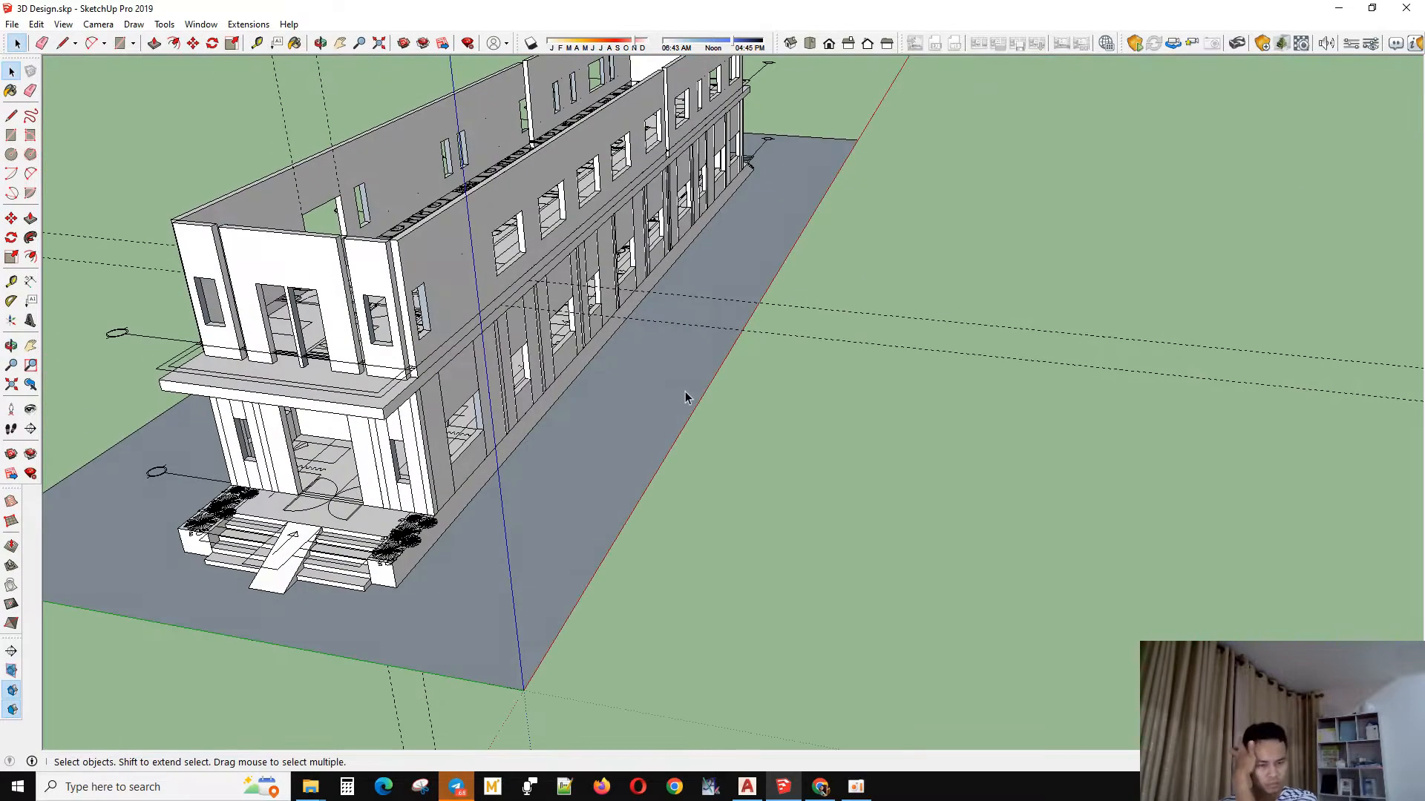
pyautogui.click(866, 796)
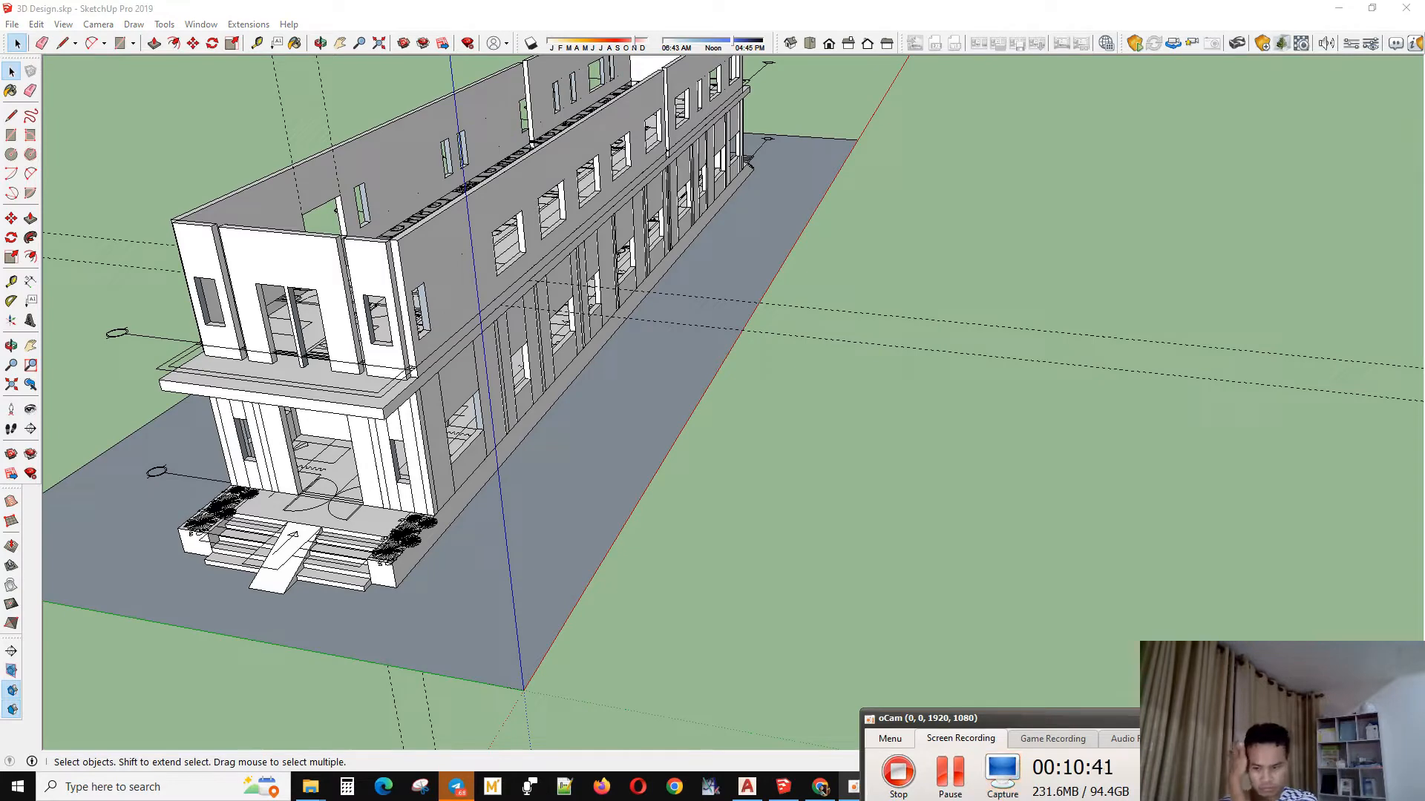
pyautogui.click(856, 788)
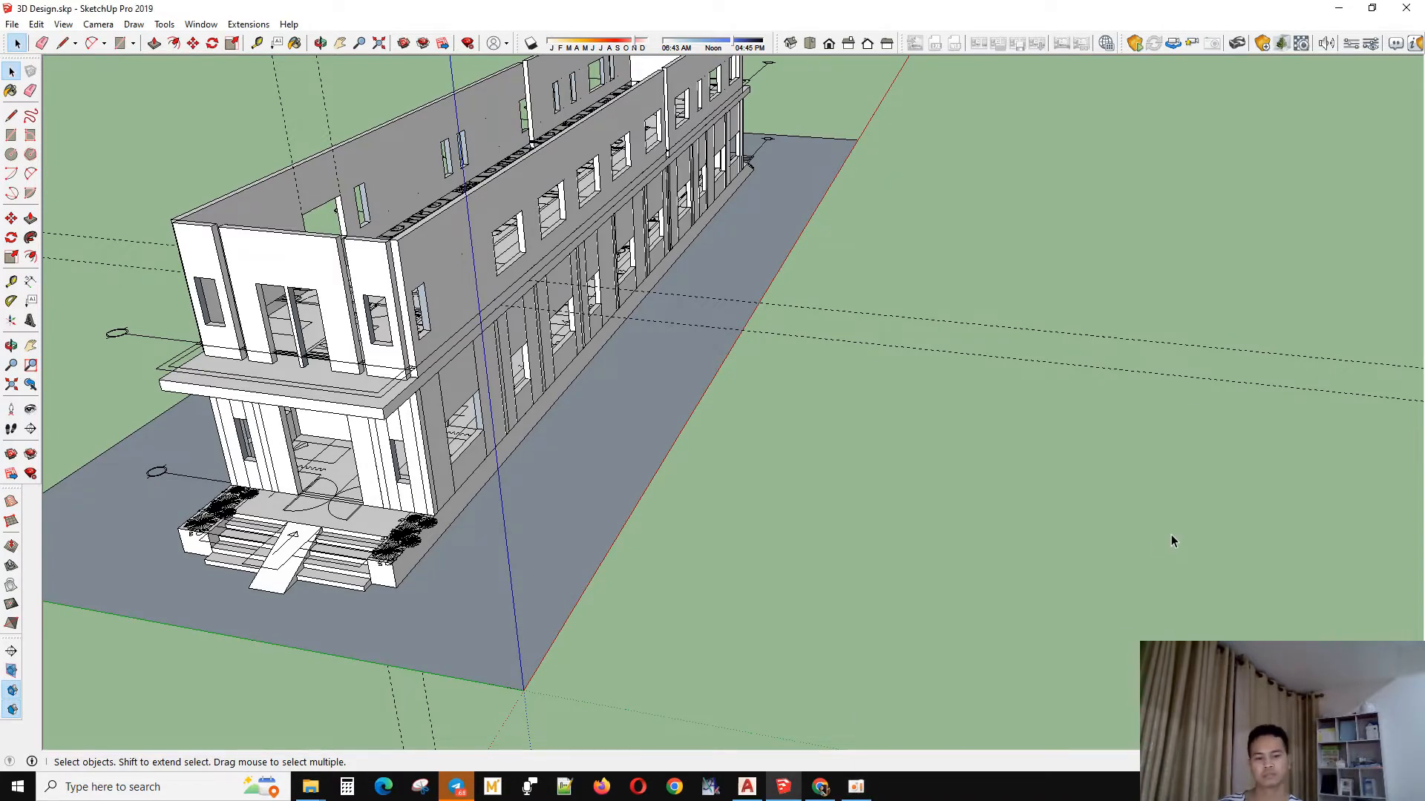
pyautogui.moveTo(1016, 463); pyautogui.dragTo(1040, 496, button='middle')
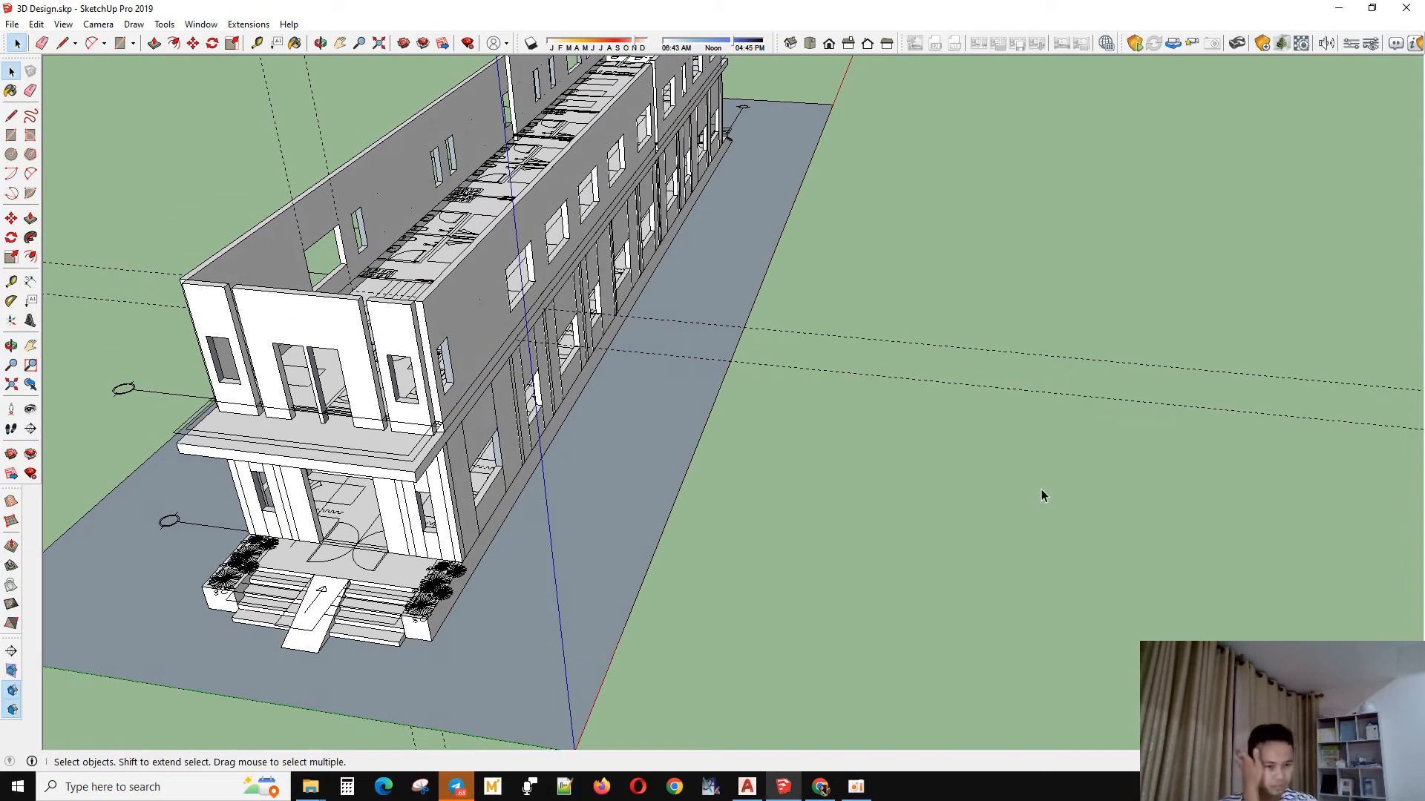
# - Select the upper-floor plan drawing and move it down onto the slab's top surface at the front wall corner
pyautogui.moveTo(1041, 488)
pyautogui.mouseDown(button='middle')
pyautogui.moveTo(668, 438)
pyautogui.moveTo(753, 416)
pyautogui.mouseUp(button='middle')
pyautogui.scroll(6, 463, 465)
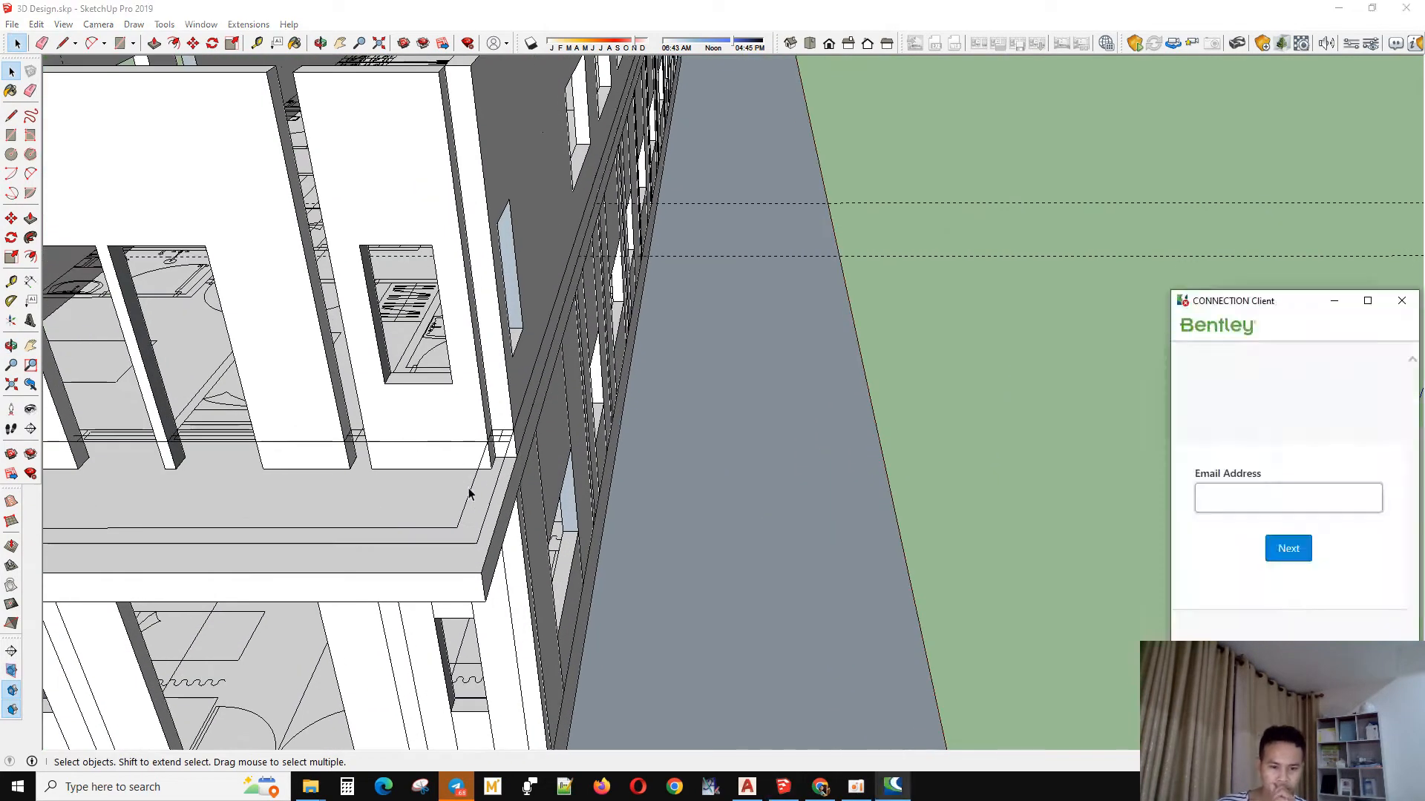
pyautogui.click(494, 482)
pyautogui.moveTo(494, 483); pyautogui.dragTo(486, 451, button='middle')
pyautogui.press('m')
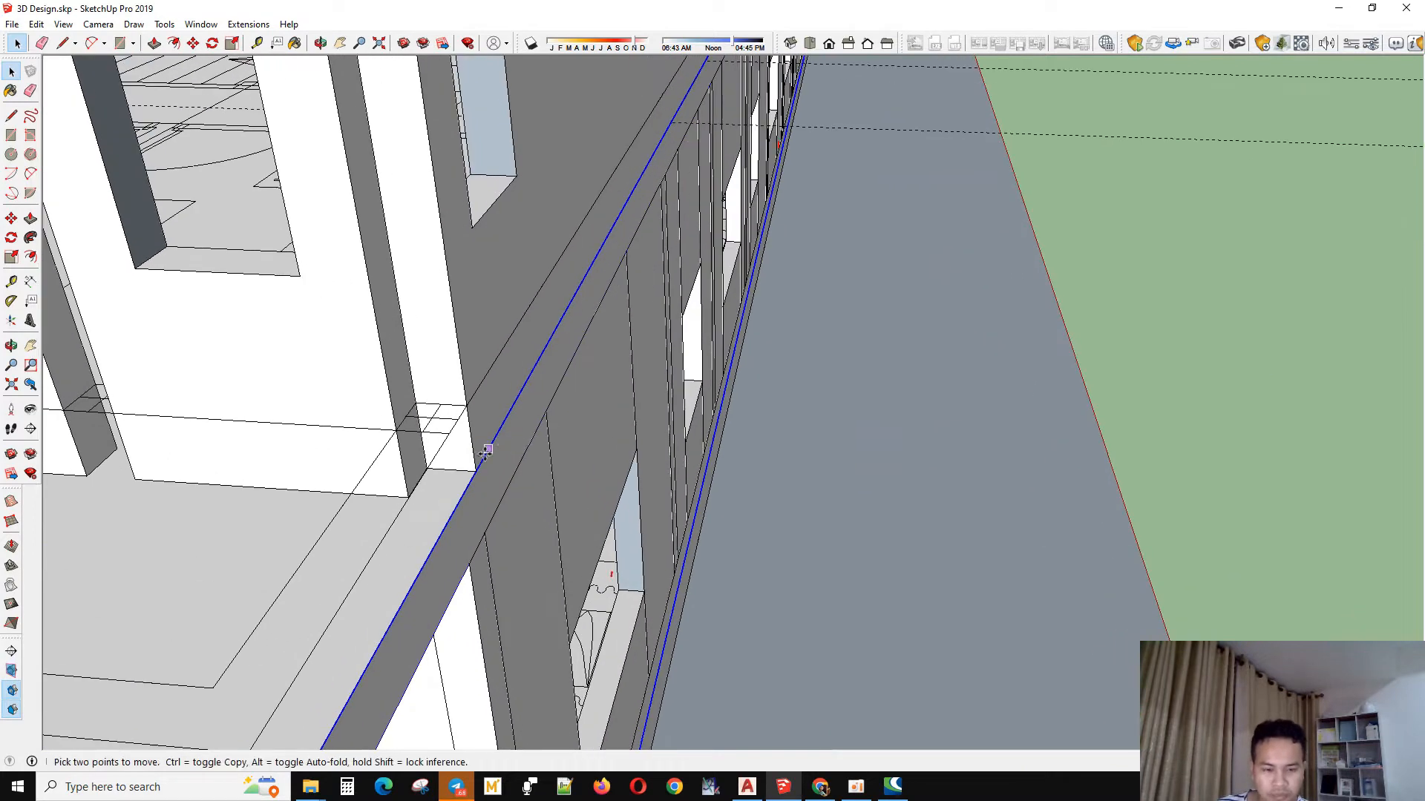
pyautogui.click(463, 407)
pyautogui.press('space')
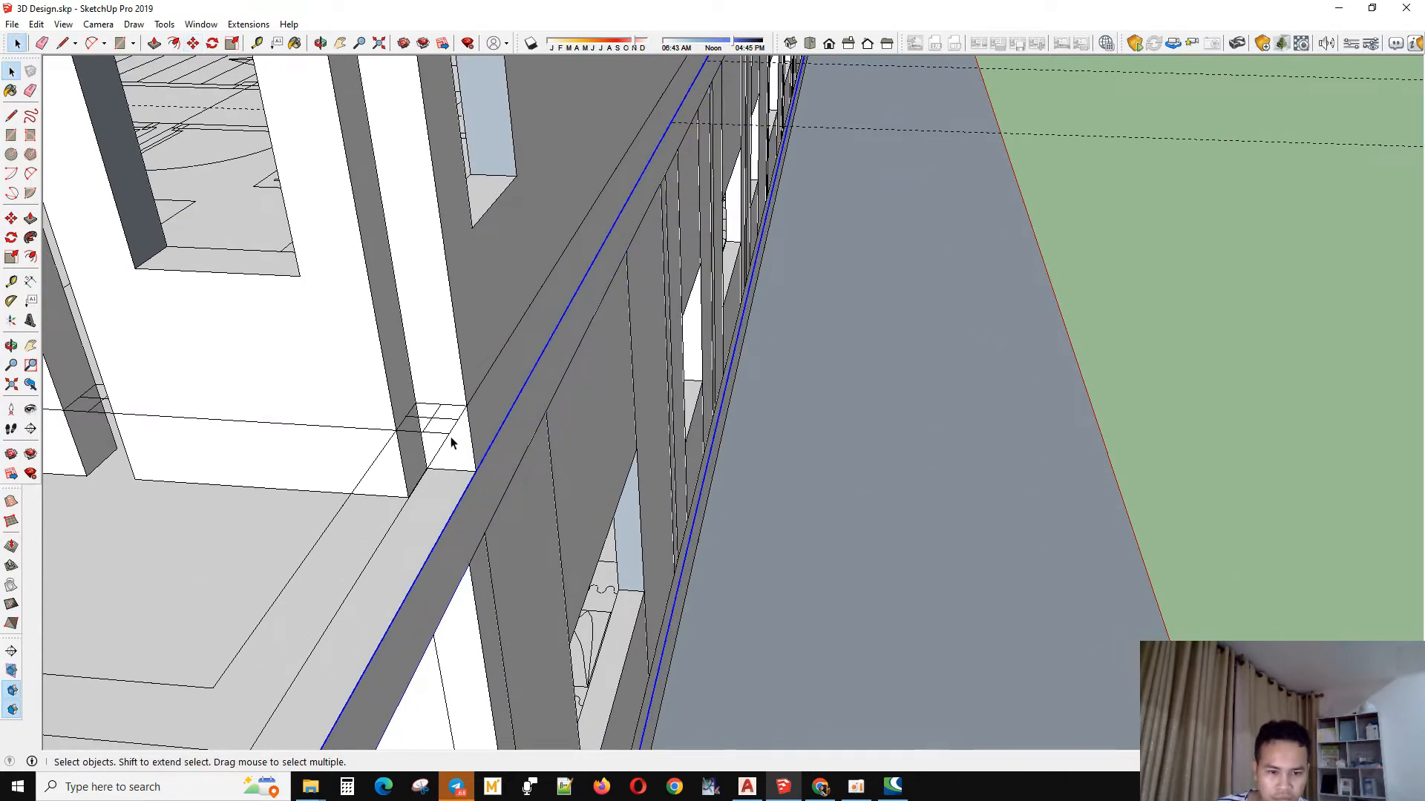
pyautogui.click(450, 440)
pyautogui.press('m')
pyautogui.moveTo(454, 434); pyautogui.dragTo(858, 441, button='middle')
pyautogui.press('space')
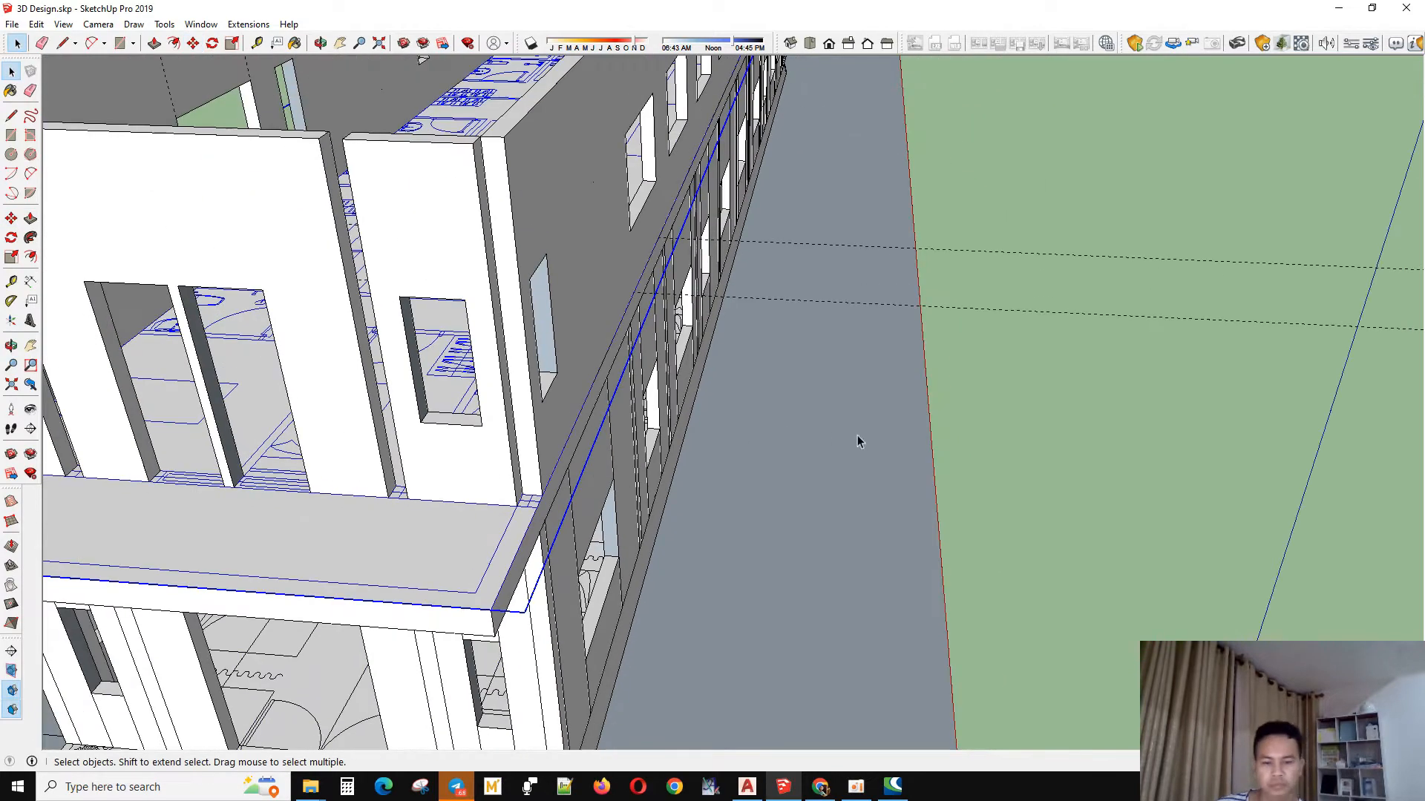
# - Copy the ground-floor column group up to the upper floor, placing it from the base corner to the upper wall corner
pyautogui.scroll(-5, 858, 441)
pyautogui.moveTo(1093, 451); pyautogui.dragTo(529, 476, button='middle')
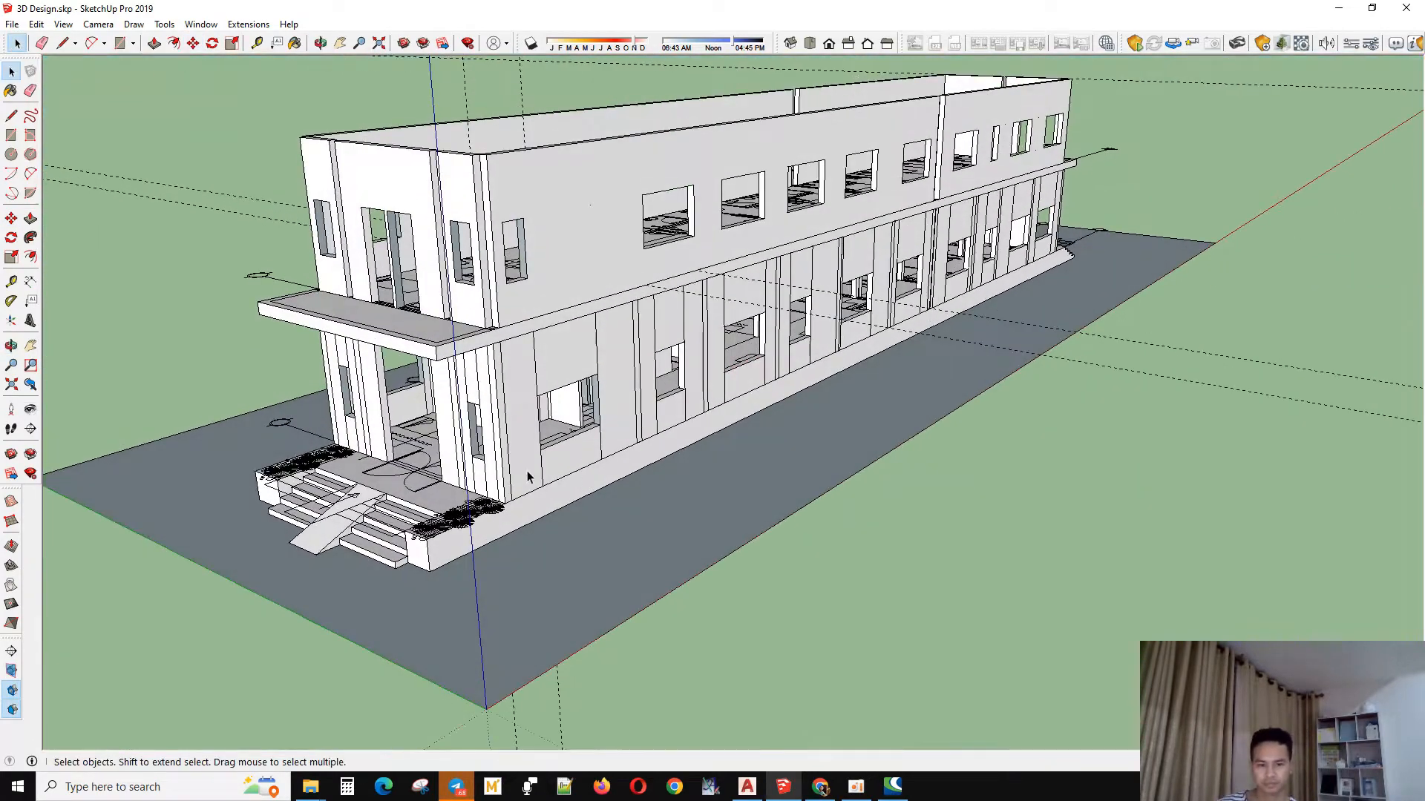
pyautogui.scroll(4, 528, 476)
pyautogui.click(486, 450)
pyautogui.press('m')
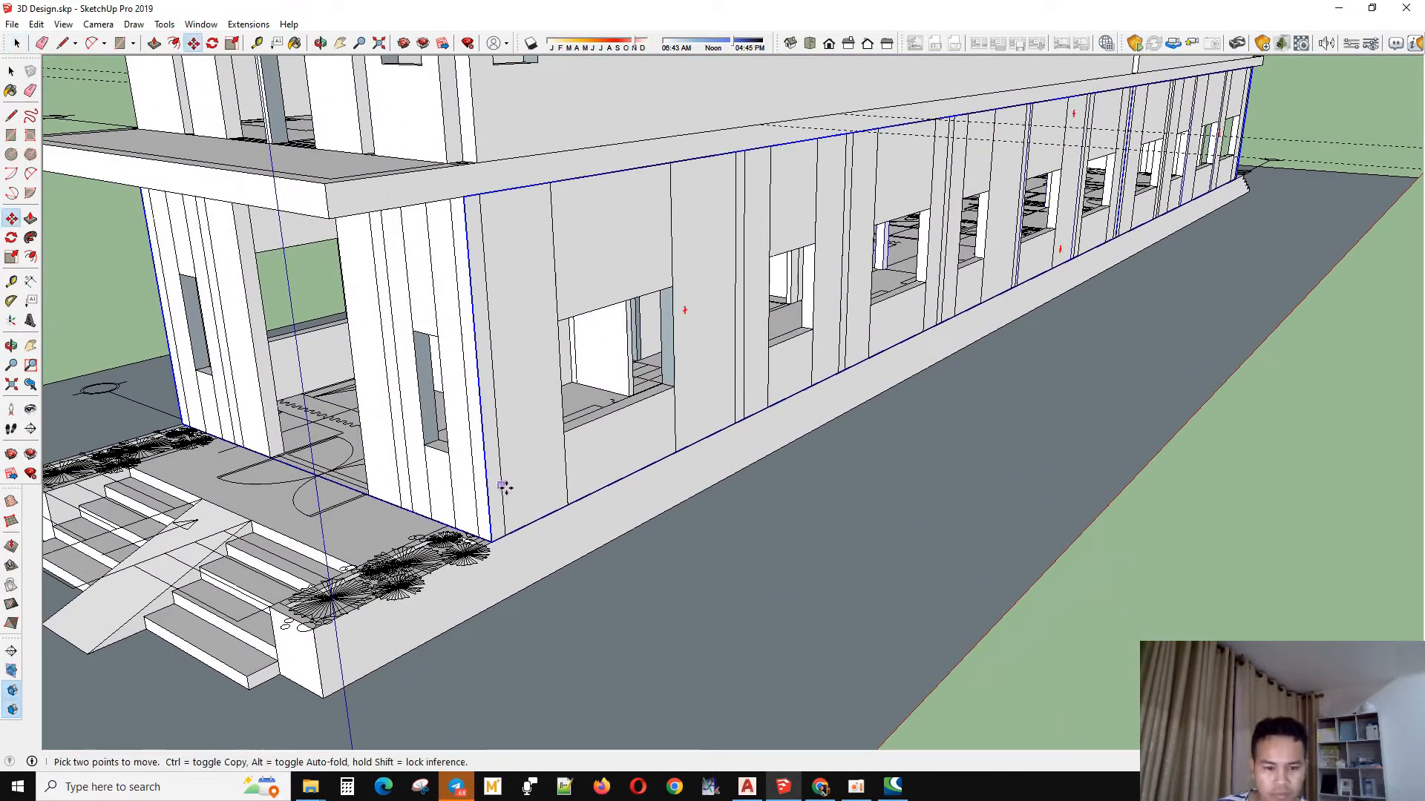
pyautogui.scroll(1, 479, 182)
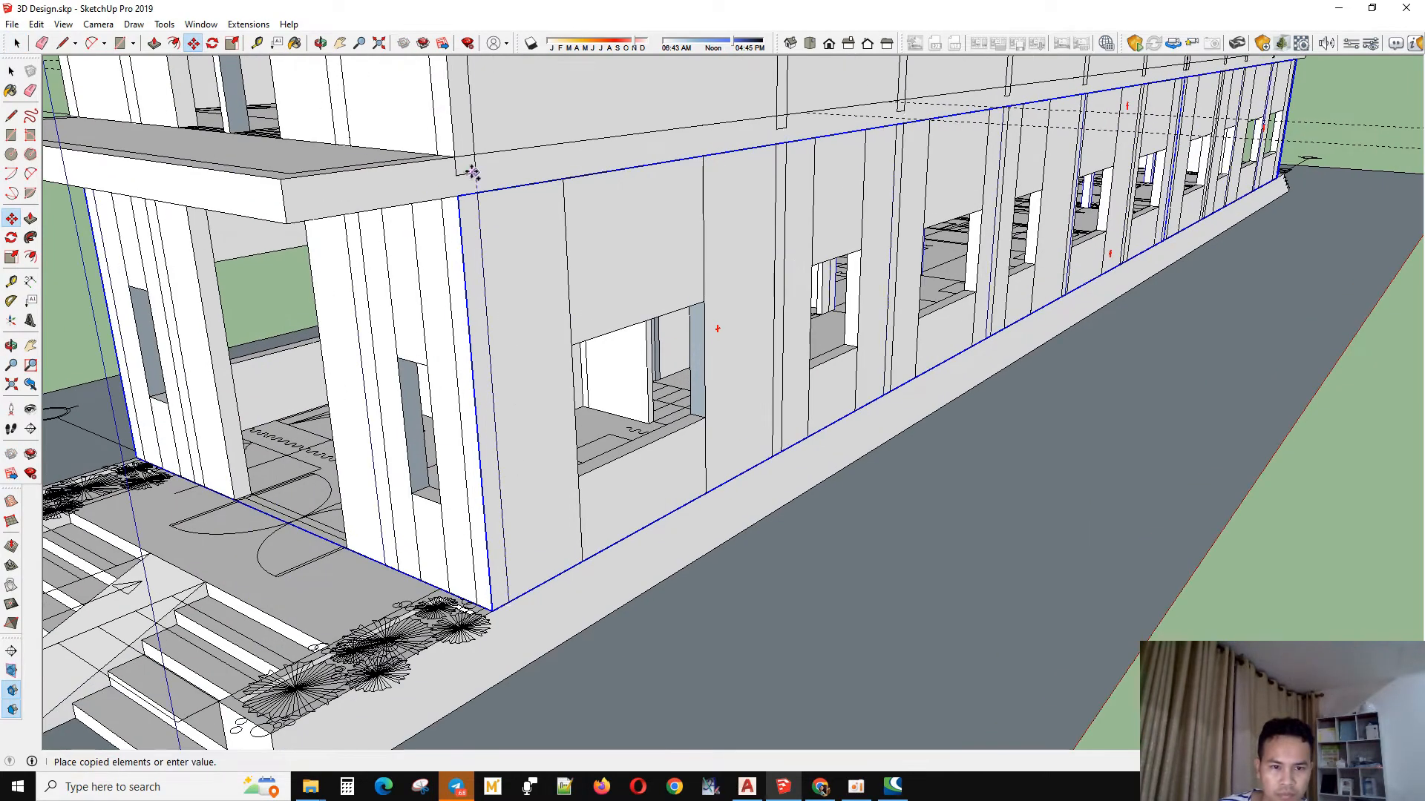
pyautogui.click(469, 157)
# - Open the upper-floor column group and select the top faces of all its columns
pyautogui.scroll(-5, 619, 527)
pyautogui.moveTo(619, 369); pyautogui.dragTo(631, 215, button='middle')
pyautogui.press('space')
pyautogui.doubleClick(631, 214)
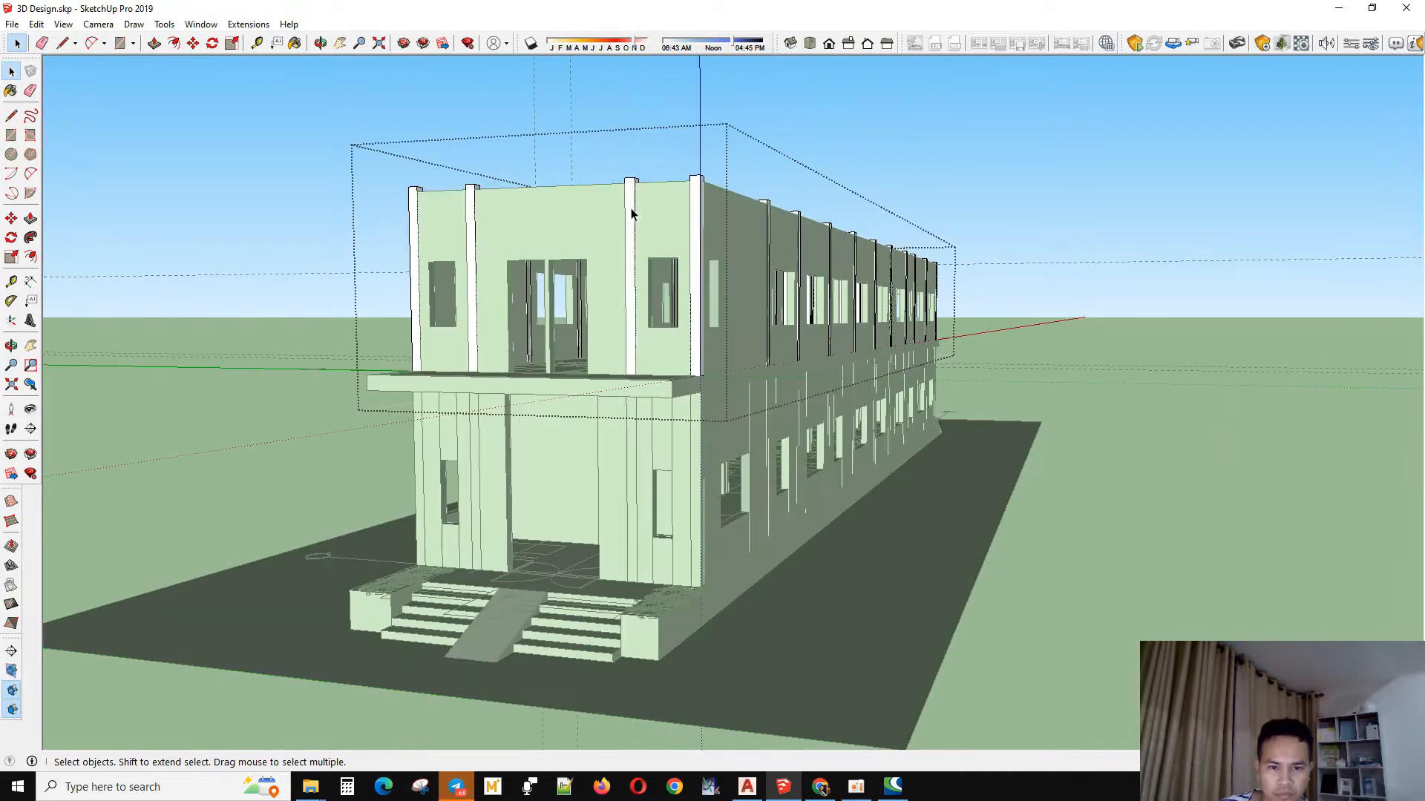
pyautogui.scroll(-5, 657, 266)
pyautogui.moveTo(398, 147); pyautogui.dragTo(1102, 304)
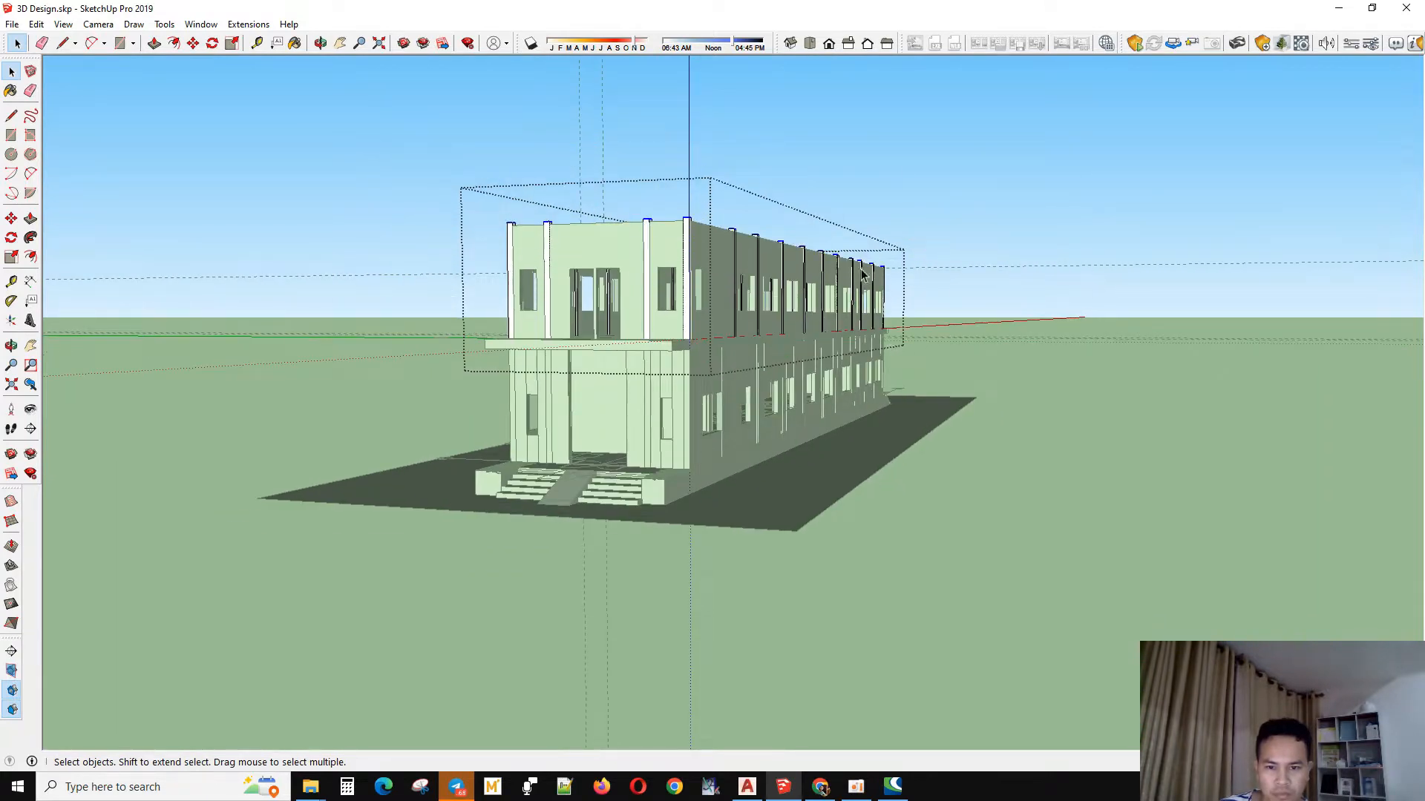
# - Move the selected upper-floor column tops straight down to the wall tops and close the column group
pyautogui.scroll(5, 668, 267)
pyautogui.scroll(6, 668, 267)
pyautogui.press('m')
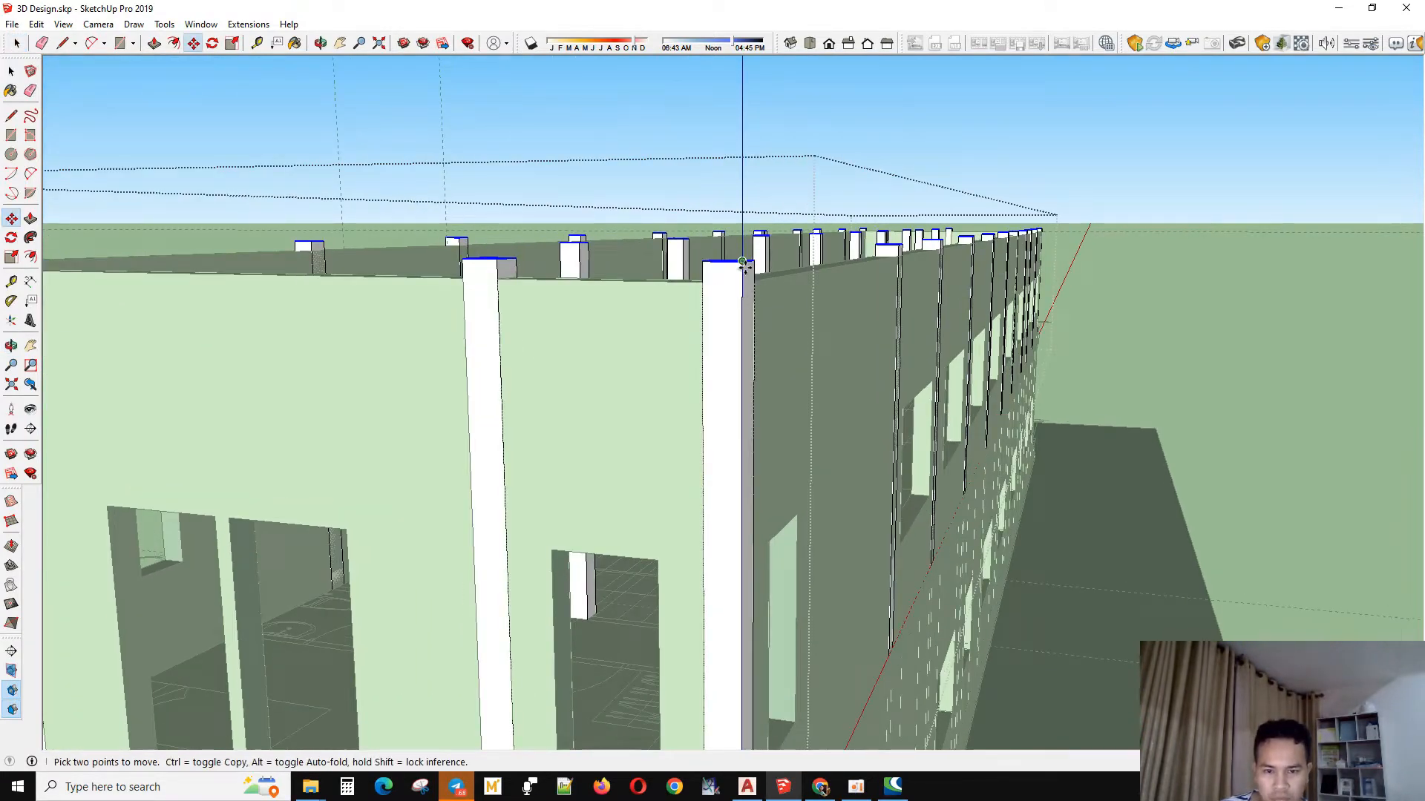
pyautogui.moveTo(741, 263); pyautogui.dragTo(538, 331, button='middle')
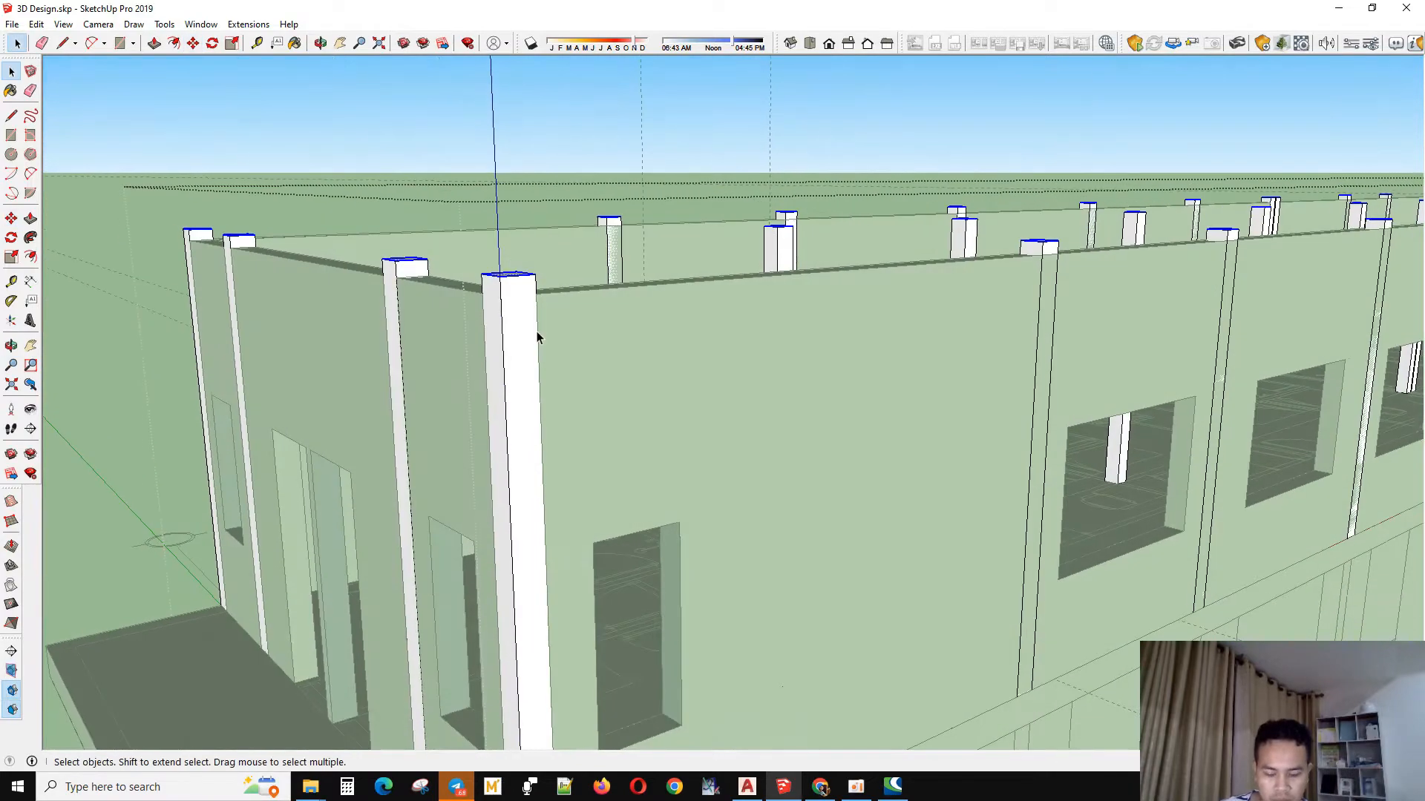
pyautogui.press('space')
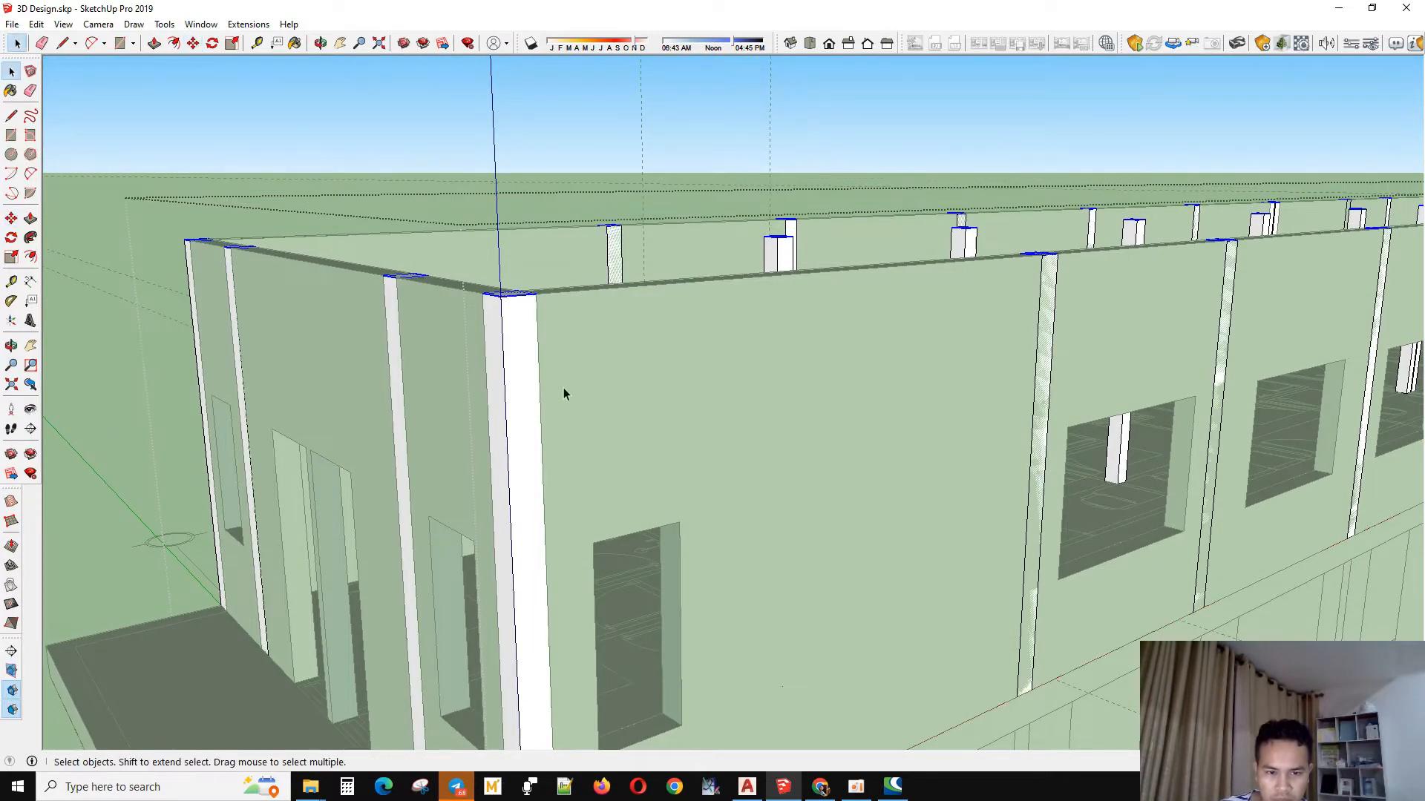
pyautogui.scroll(-4, 763, 354)
pyautogui.scroll(2, 753, 332)
pyautogui.scroll(-5, 754, 331)
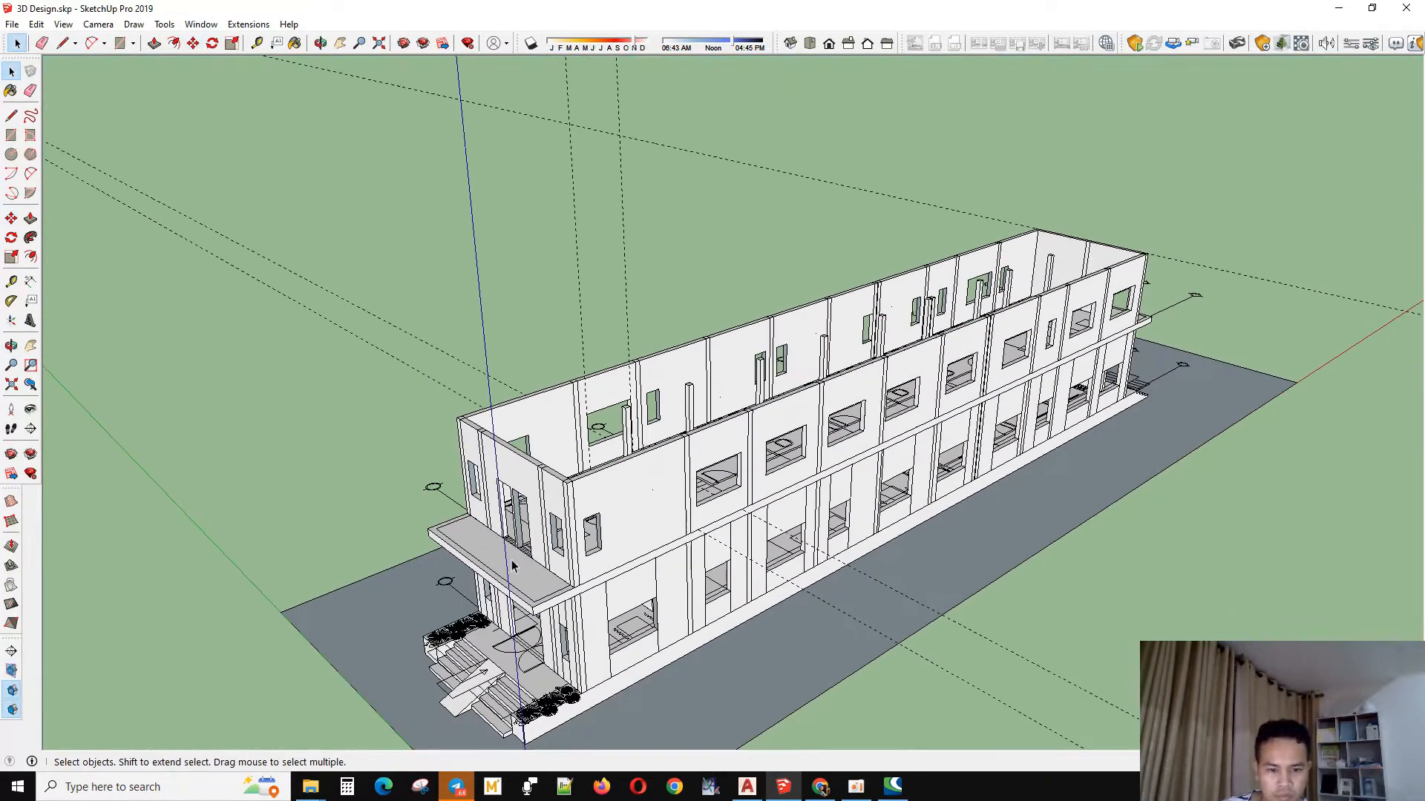
# - Copy the floor slab group from its underside at the wall corner up to the upper-floor wall top as a roof slab
pyautogui.click(537, 609)
pyautogui.scroll(3, 541, 622)
pyautogui.scroll(2, 540, 622)
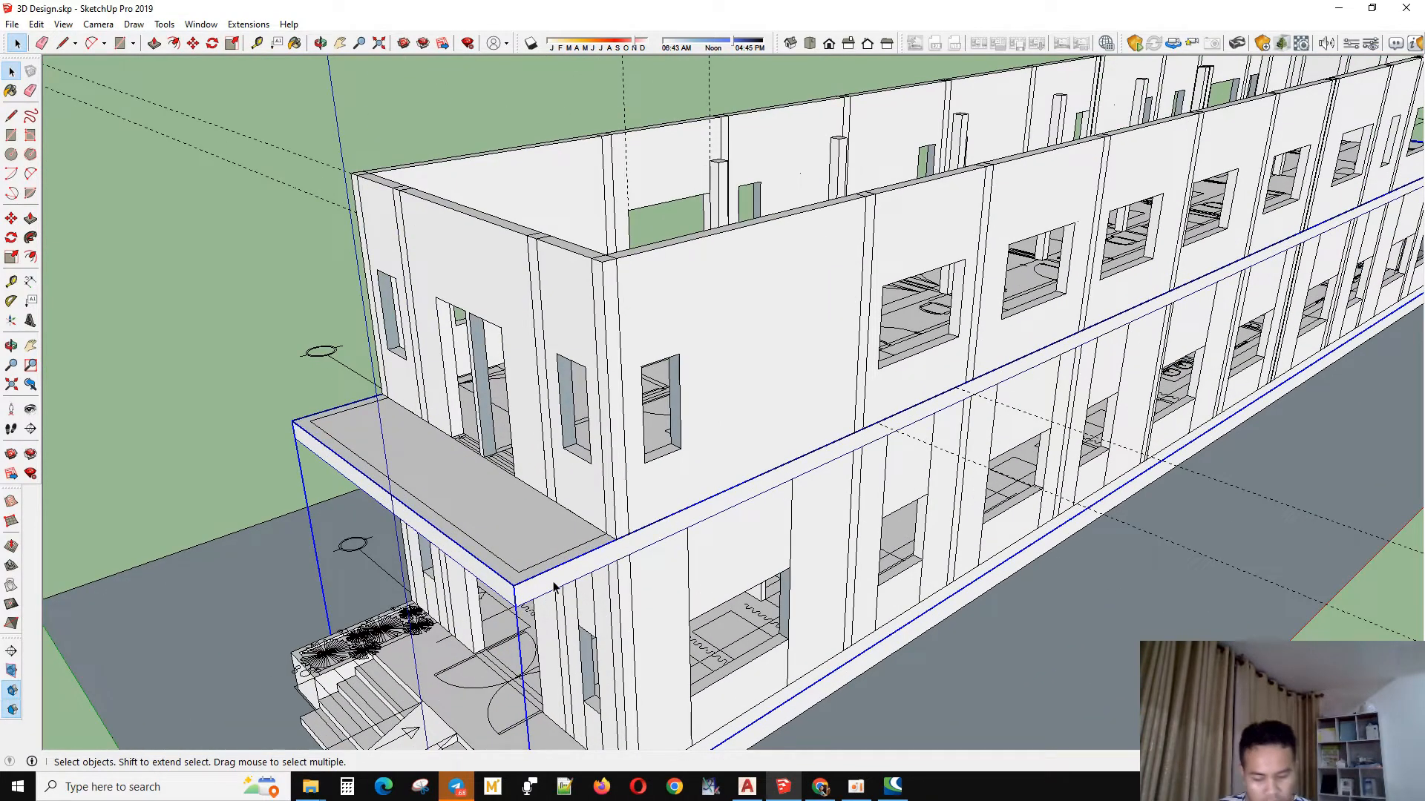
pyautogui.press('m')
pyautogui.scroll(2, 616, 536)
pyautogui.press('ctrl')
pyautogui.click(633, 556)
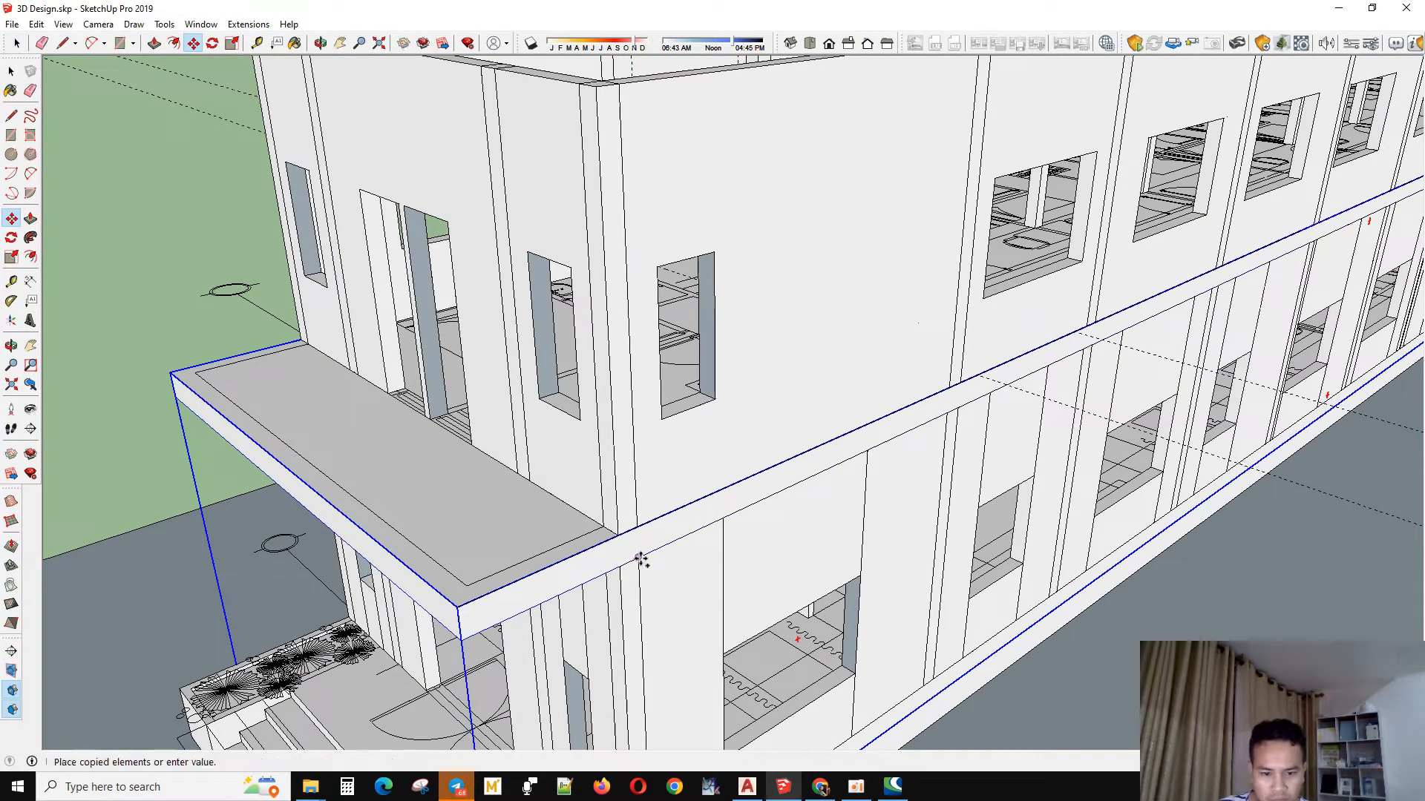
pyautogui.click(620, 89)
pyautogui.press('space')
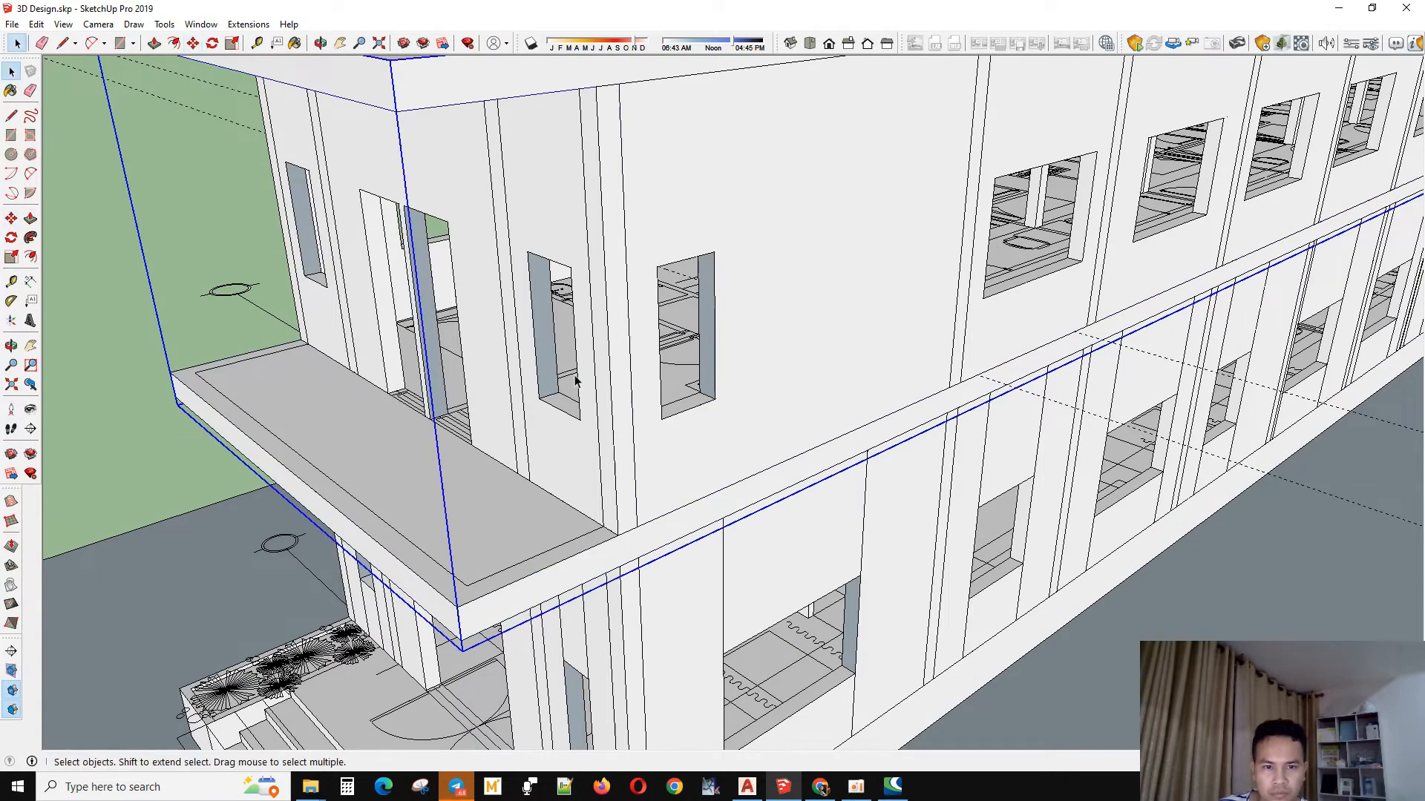
# - Open the roof slab group and push/pull one long side face outward to widen the overhang beyond the wall
pyautogui.scroll(-5, 920, 492)
pyautogui.click(1261, 465)
pyautogui.moveTo(423, 453); pyautogui.dragTo(525, 488, button='middle')
pyautogui.scroll(3, 665, 347)
pyautogui.doubleClick(666, 346)
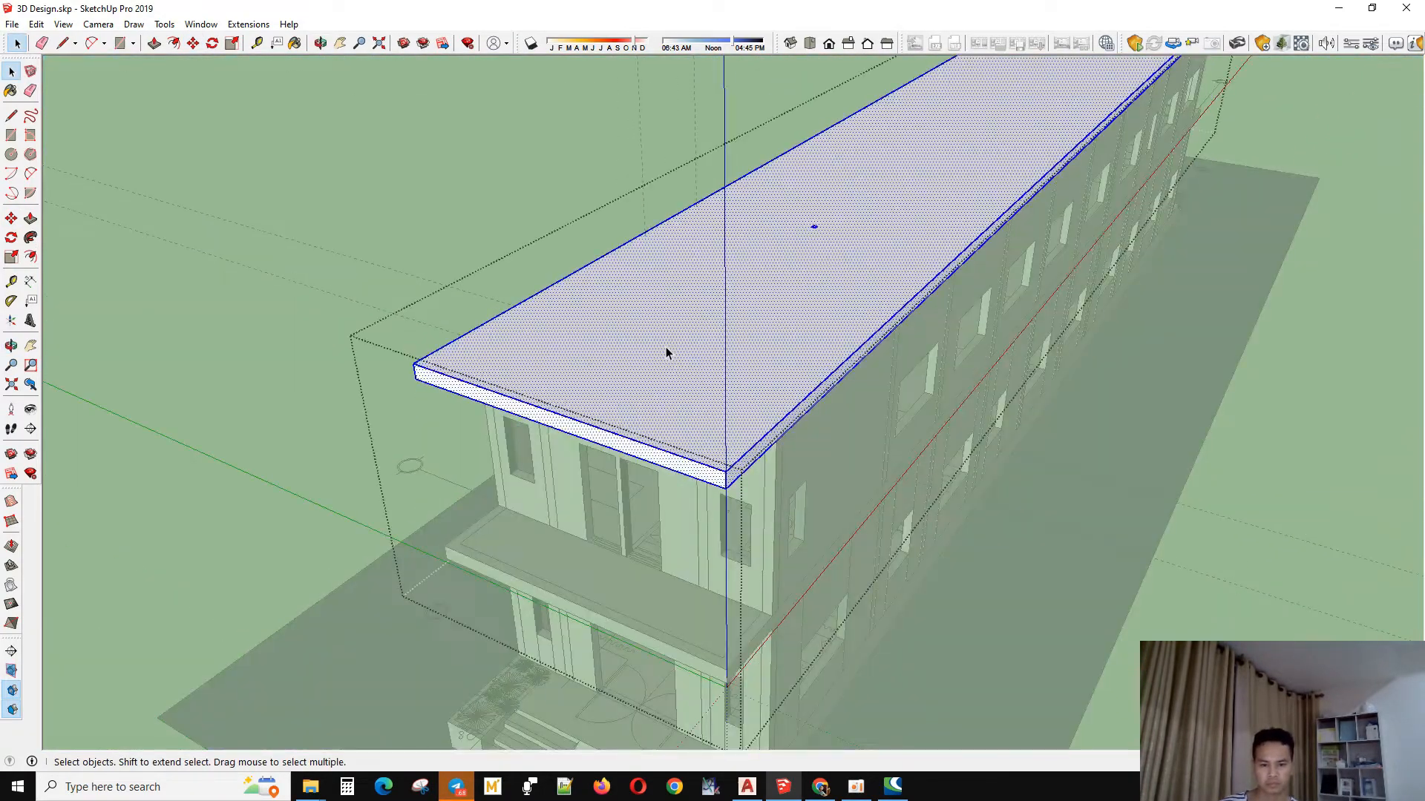
pyautogui.scroll(4, 735, 482)
pyautogui.click(739, 479)
pyautogui.press('p')
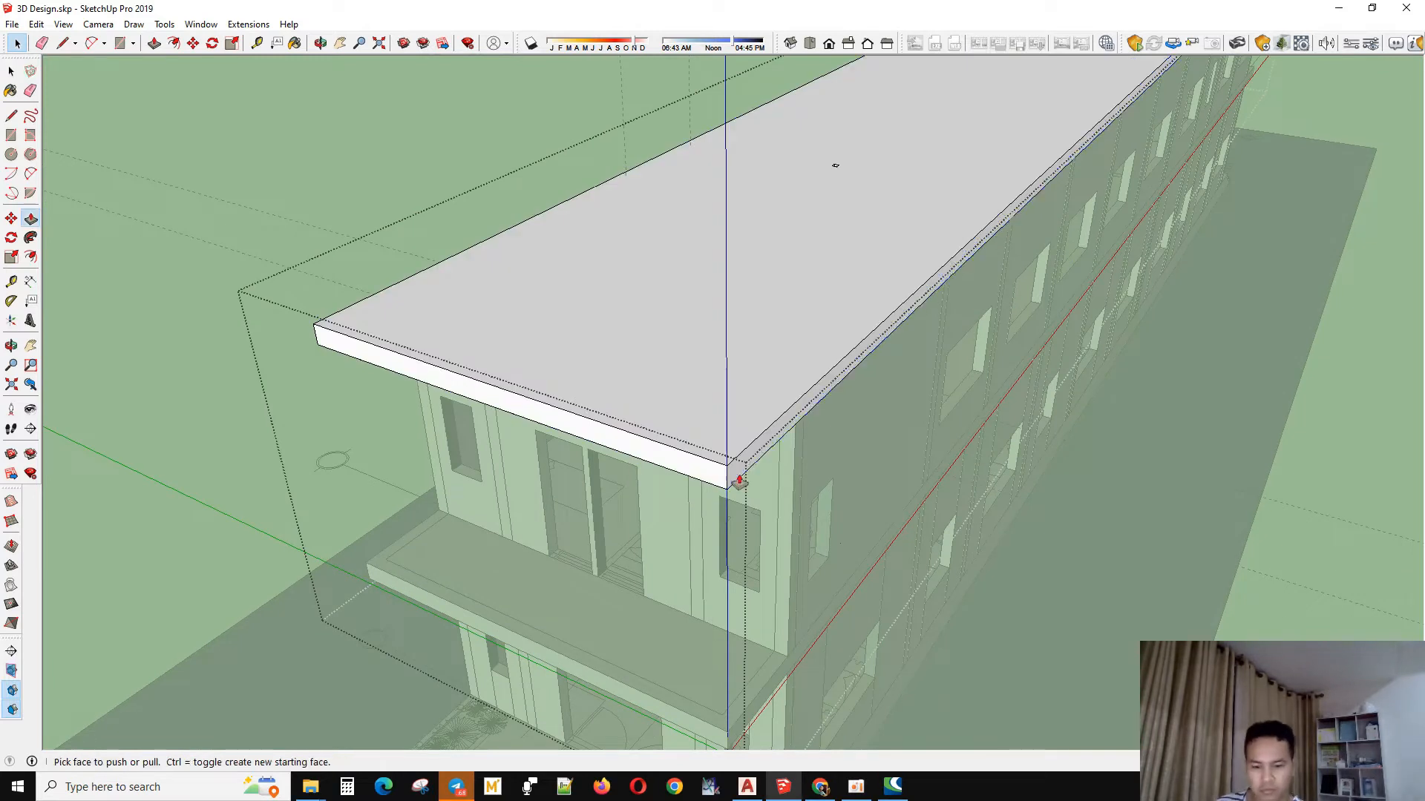
pyautogui.click(751, 481)
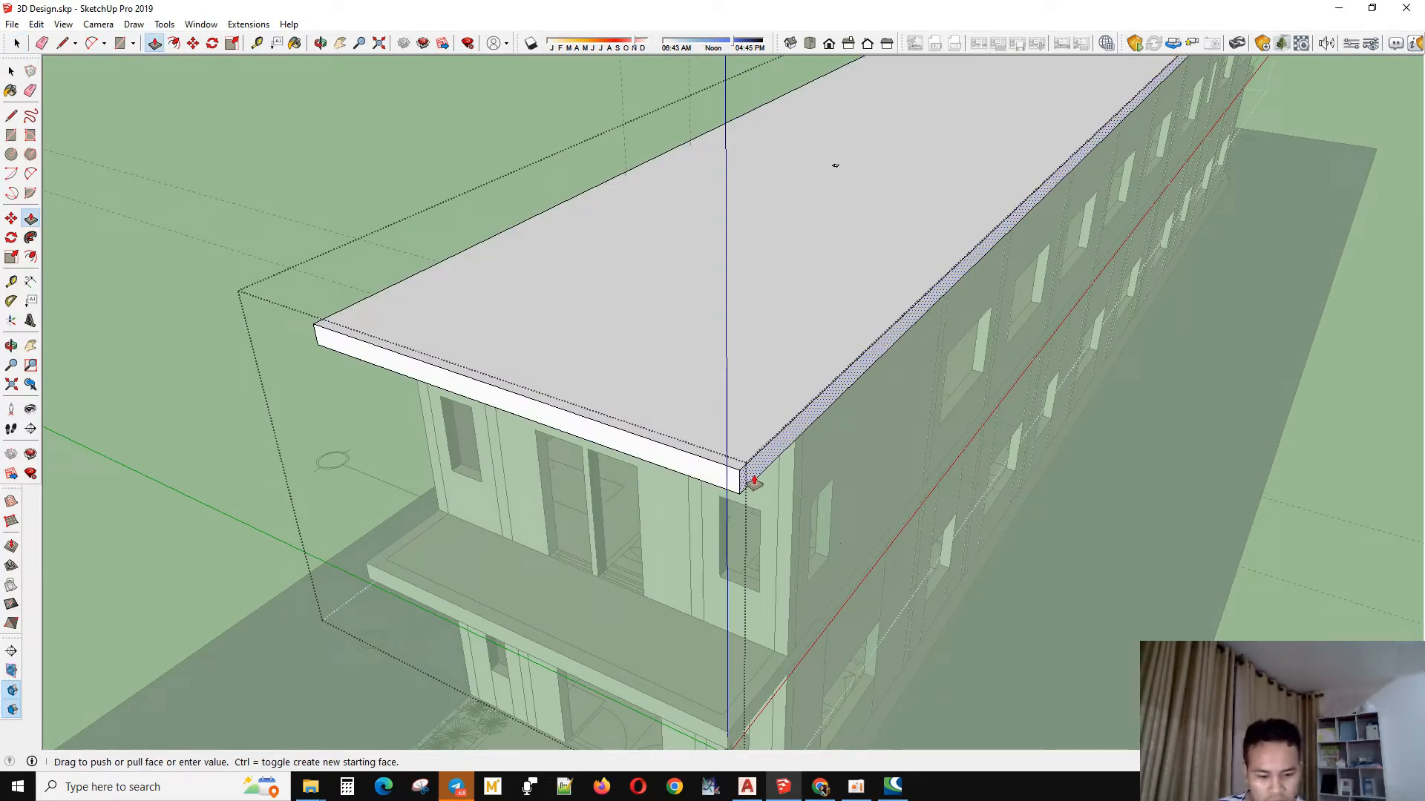
pyautogui.scroll(-3, 754, 482)
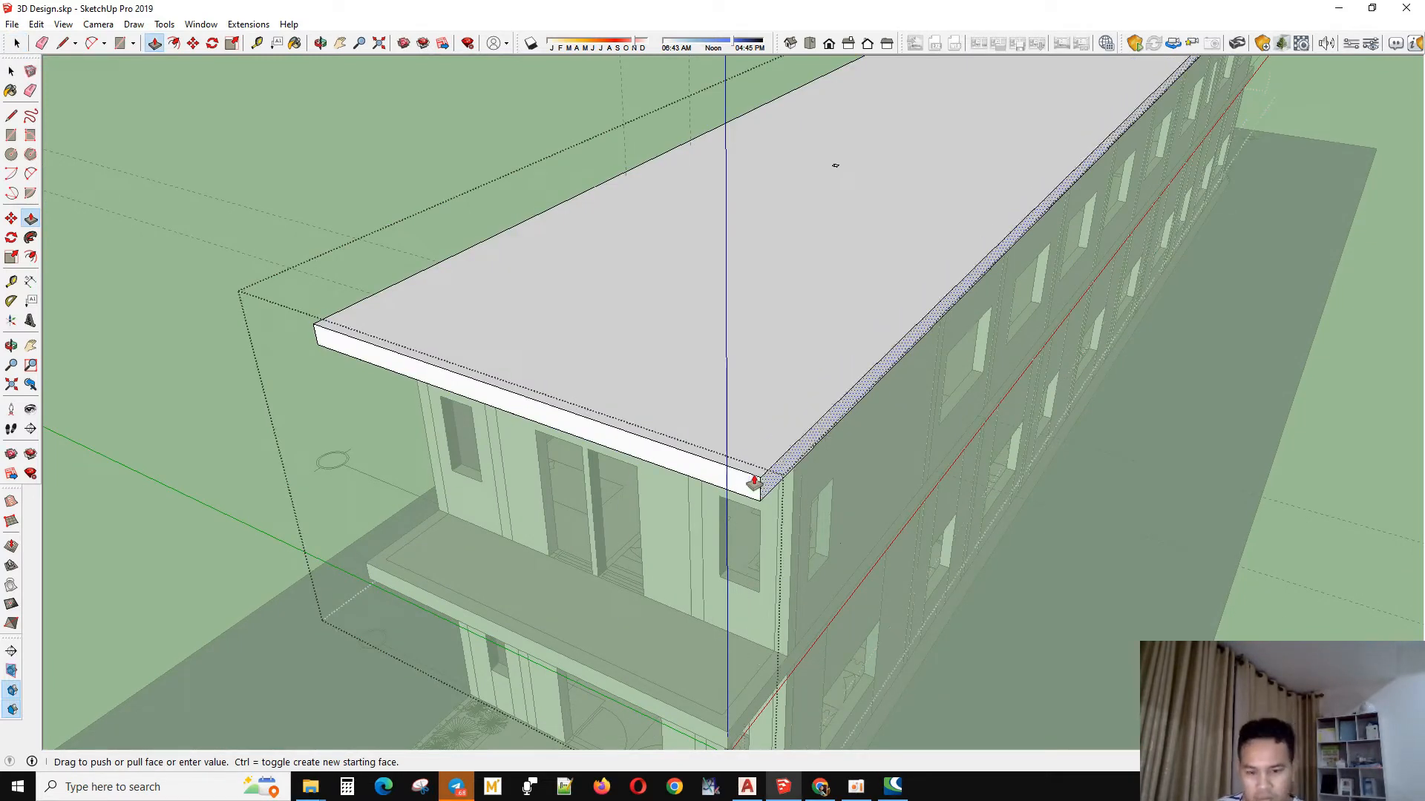
# - Extend the roof slab's opposite long side outward by the same amount and close the slab group
pyautogui.moveTo(754, 480); pyautogui.dragTo(547, 411, button='middle')
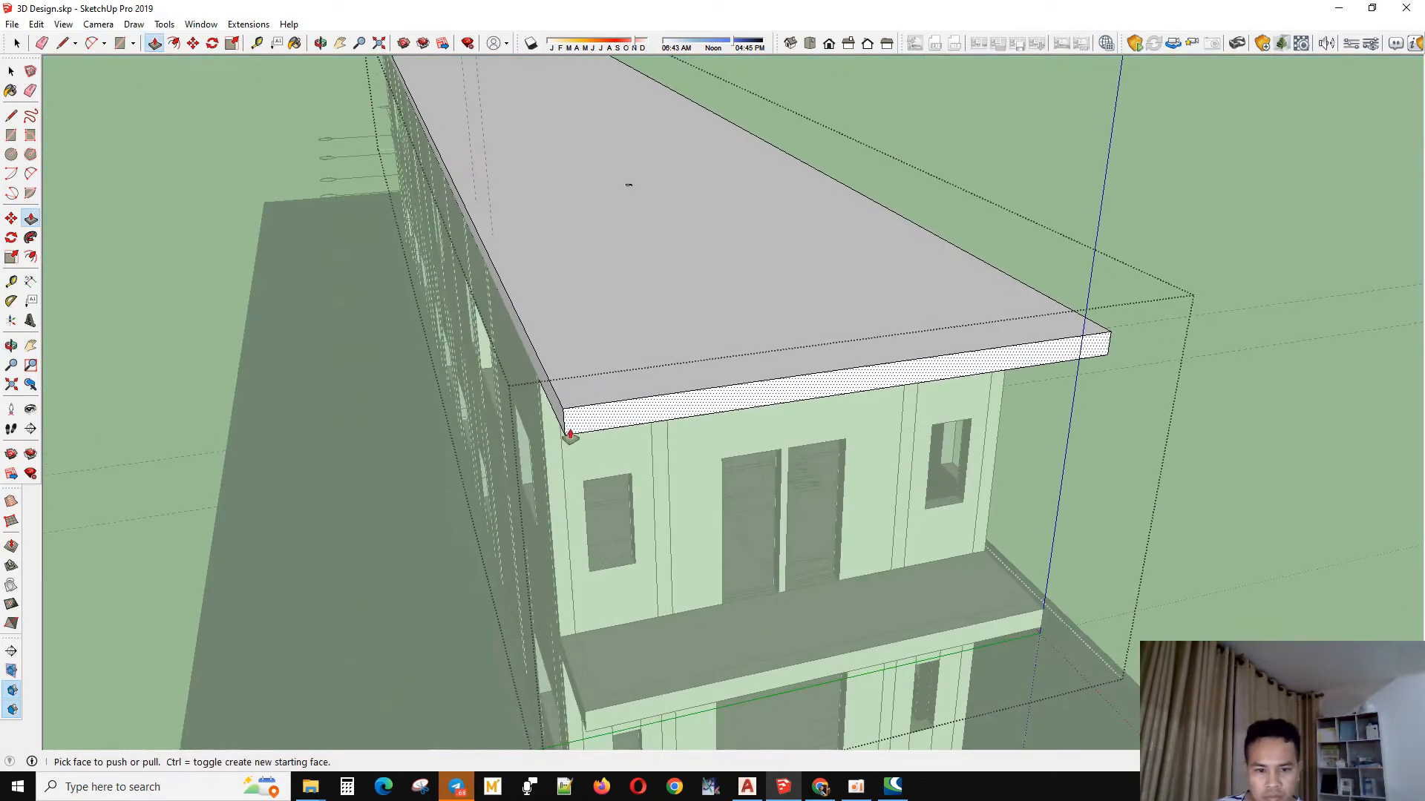
pyautogui.click(551, 407)
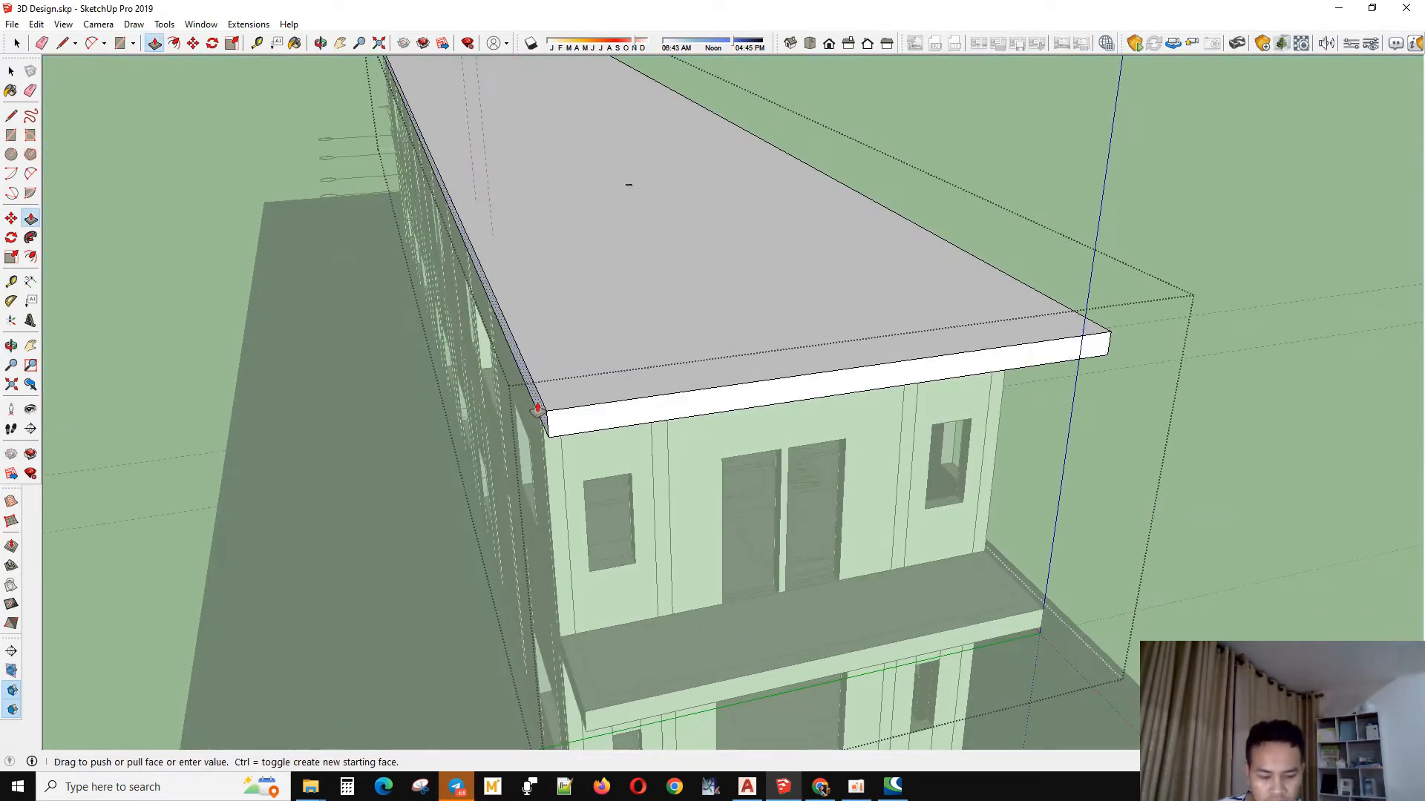
pyautogui.moveTo(535, 410); pyautogui.dragTo(548, 291, button='middle')
pyautogui.scroll(-1, 548, 291)
pyautogui.press('space')
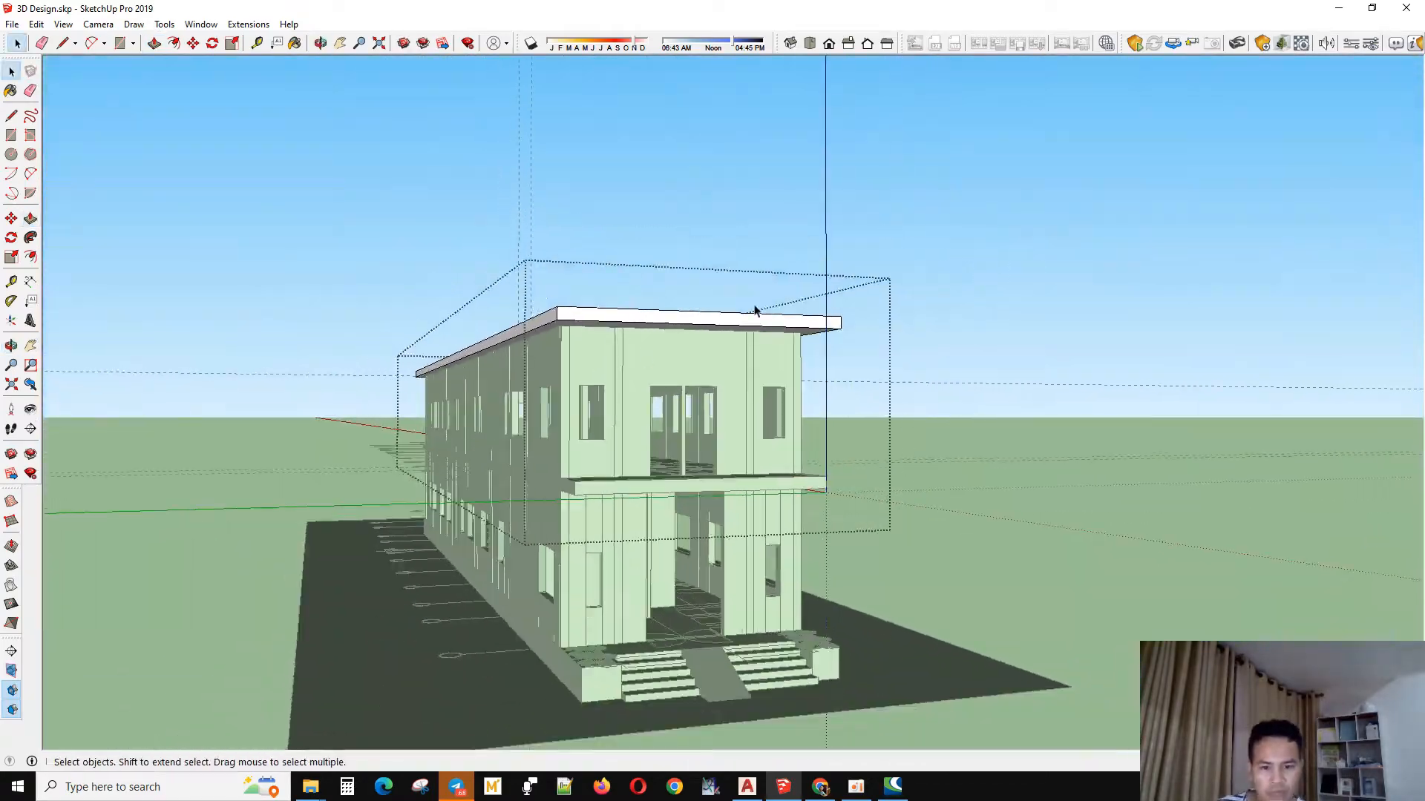
pyautogui.click(906, 407)
# - Examine the building from the front, rear and above to check the roof slab overhang on all sides
pyautogui.moveTo(906, 407); pyautogui.dragTo(725, 475, button='middle')
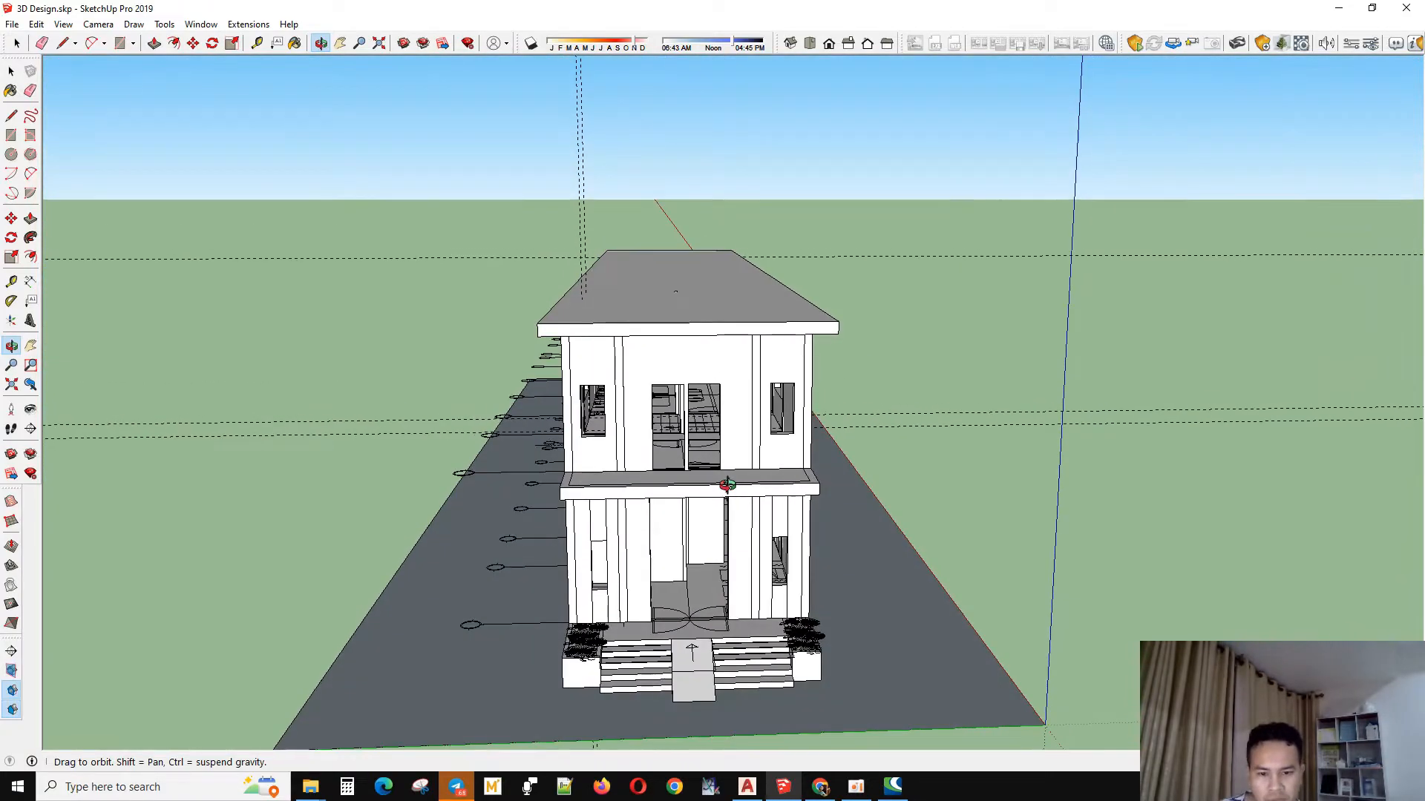
pyautogui.scroll(5, 725, 475)
pyautogui.moveTo(782, 383); pyautogui.dragTo(950, 457, button='middle')
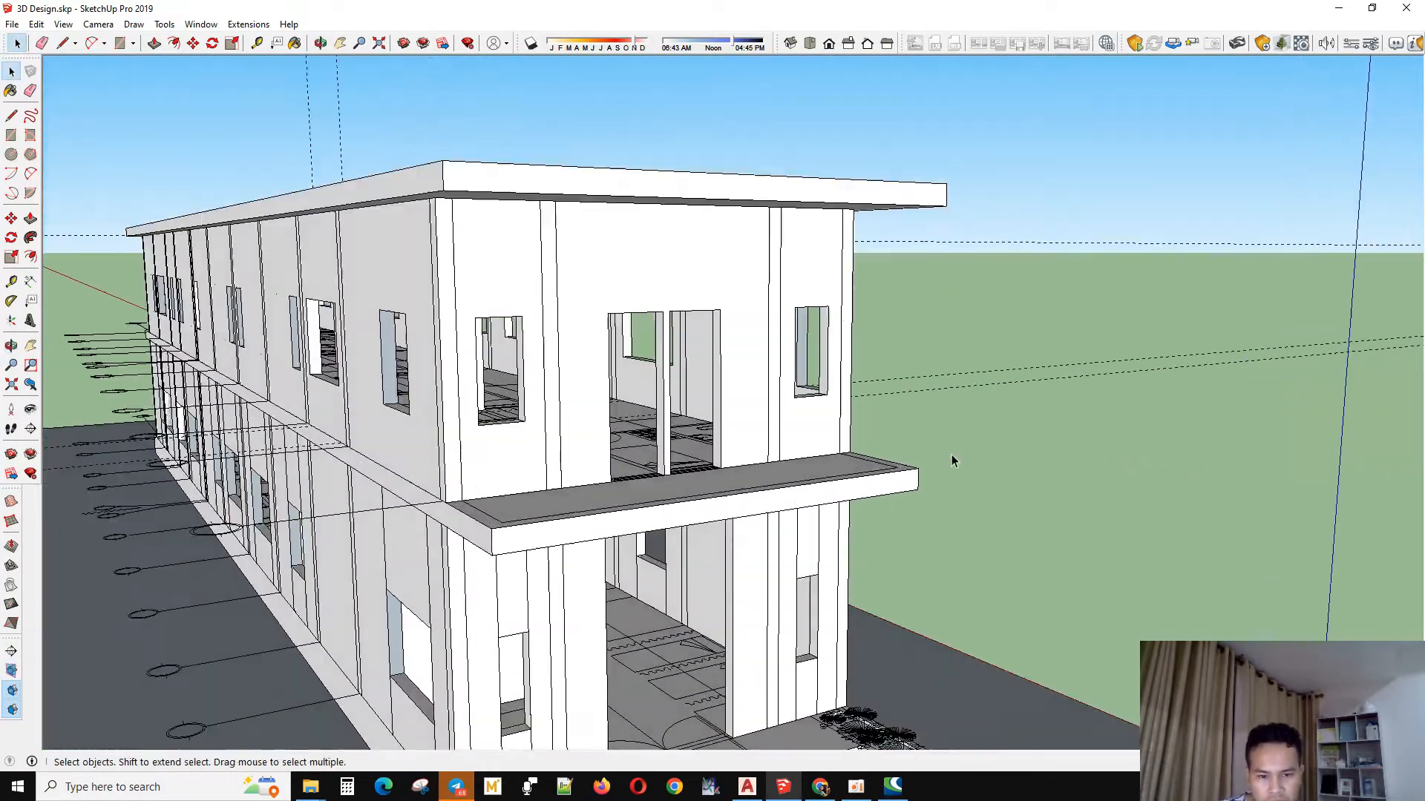
pyautogui.scroll(-5, 950, 457)
pyautogui.moveTo(1039, 480); pyautogui.dragTo(475, 545, button='middle')
pyautogui.moveTo(950, 562); pyautogui.dragTo(989, 535, button='middle')
pyautogui.scroll(5, 649, 598)
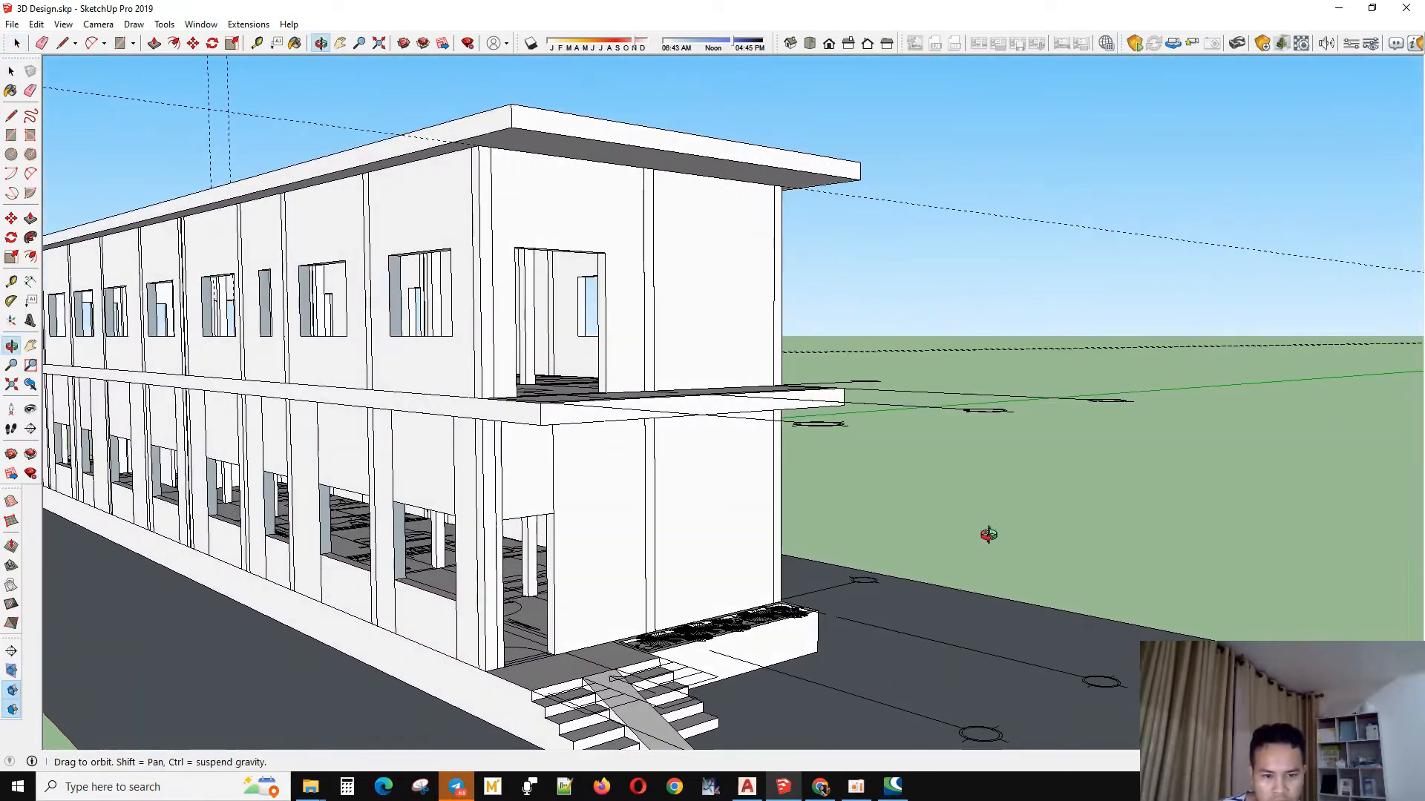
pyautogui.scroll(-4, 789, 452)
pyautogui.moveTo(790, 452); pyautogui.dragTo(248, 581, button='middle')
pyautogui.scroll(-3, 248, 581)
pyautogui.scroll(2, 413, 353)
pyautogui.scroll(2, 413, 353)
pyautogui.moveTo(413, 353); pyautogui.dragTo(534, 496, button='middle')
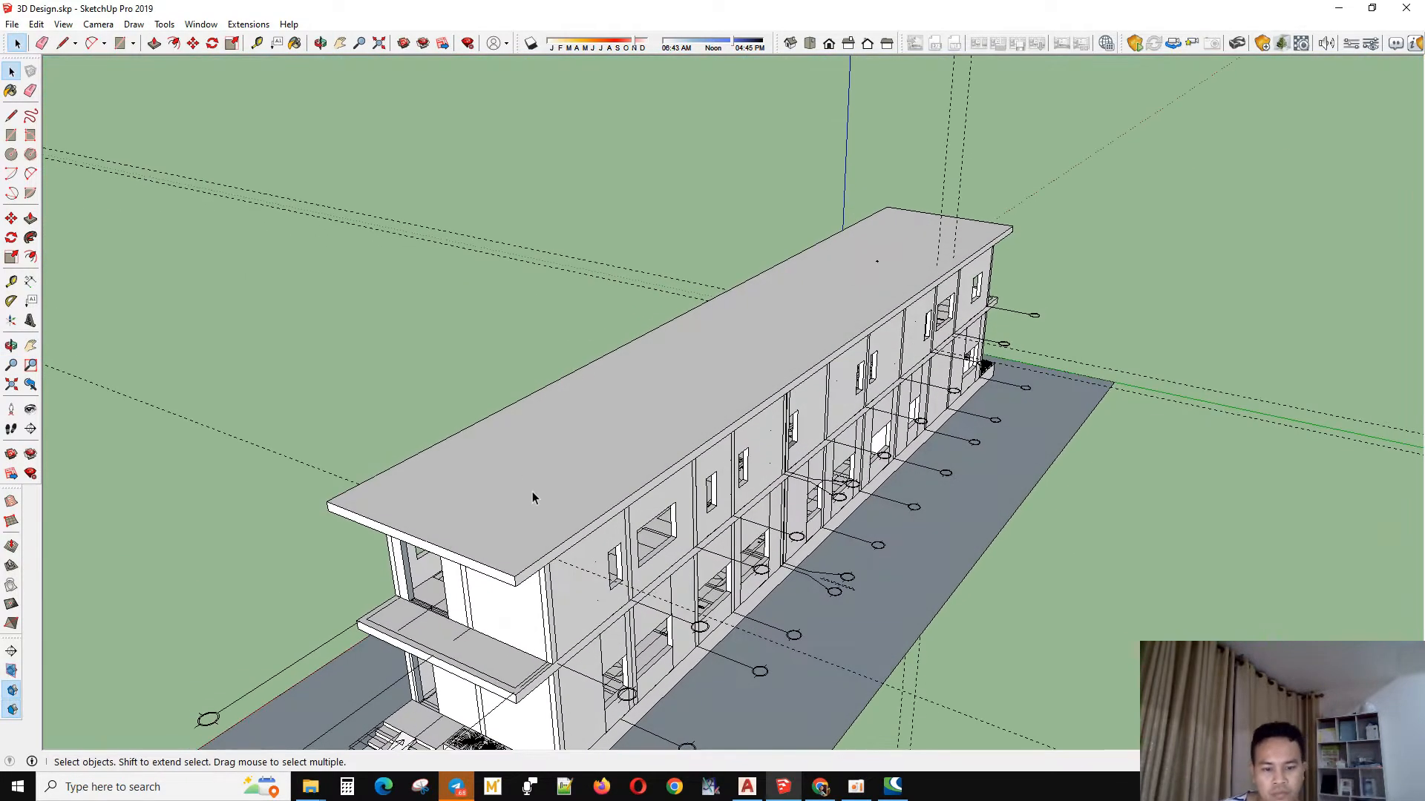
# - Place a guide line along the middle of the roof slab's top face, parallel to its long edges
pyautogui.press('t')
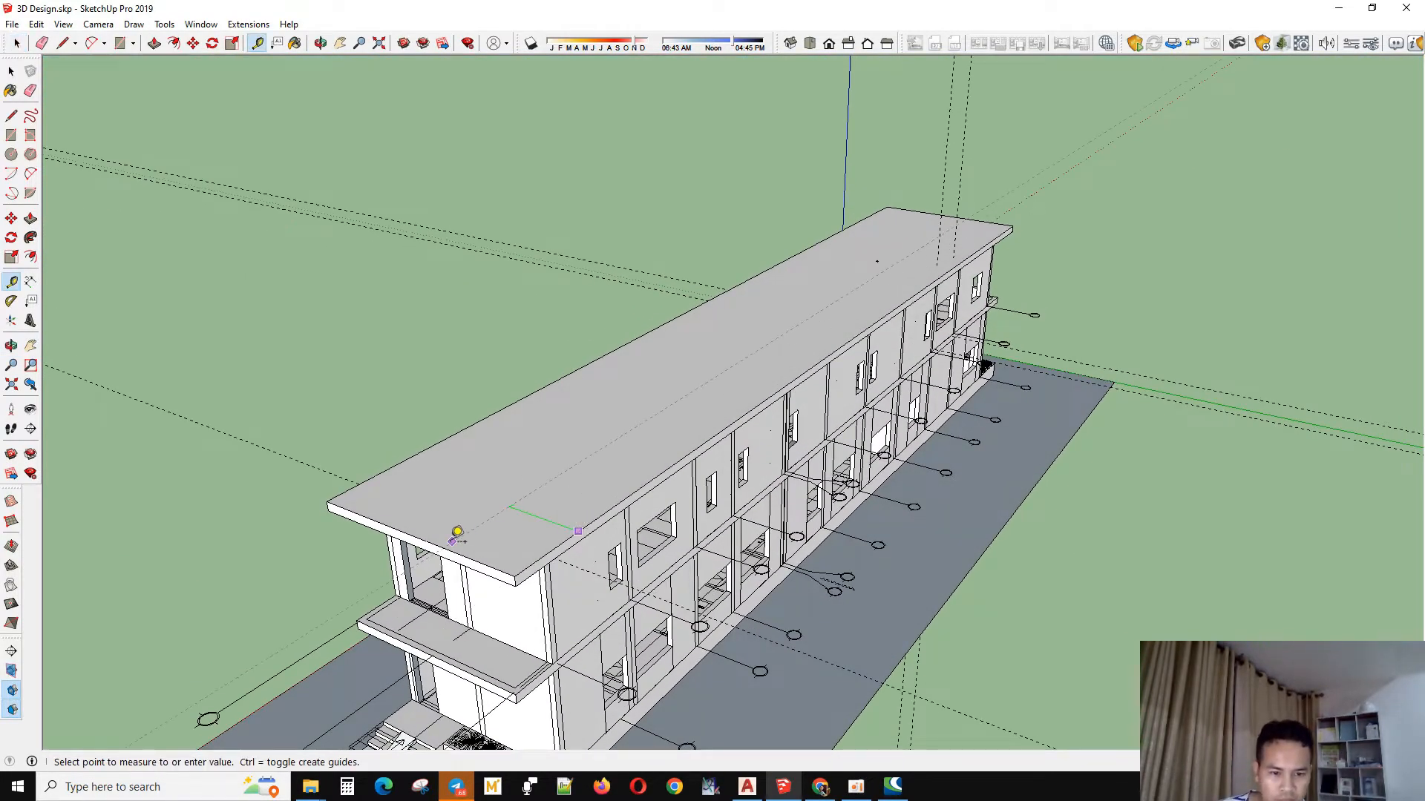
pyautogui.moveTo(408, 555); pyautogui.dragTo(624, 361, button='middle')
pyautogui.press('space')
pyautogui.scroll(-3, 742, 460)
pyautogui.scroll(2, 626, 393)
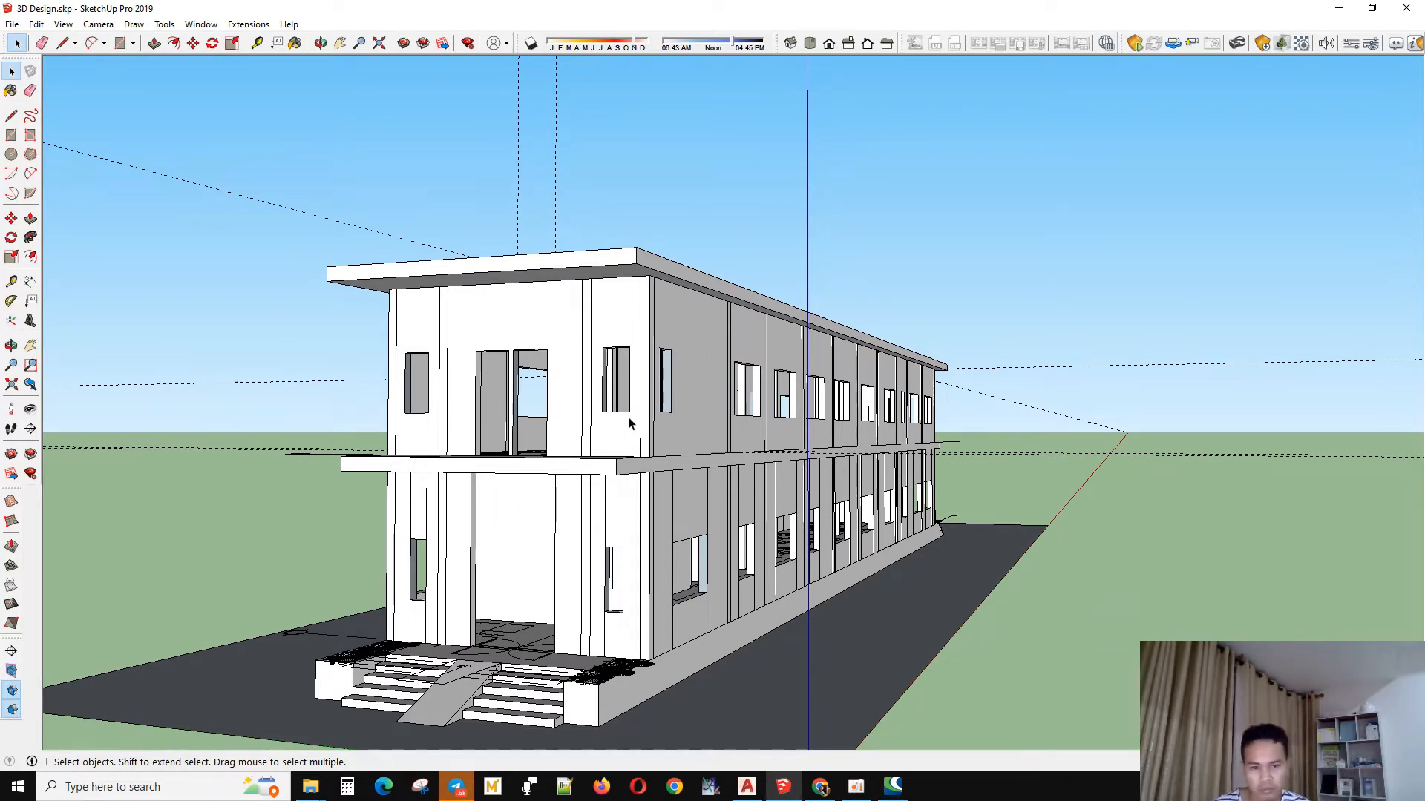
pyautogui.scroll(-2, 628, 423)
pyautogui.moveTo(629, 423); pyautogui.dragTo(586, 673, button='middle')
pyautogui.click(636, 288)
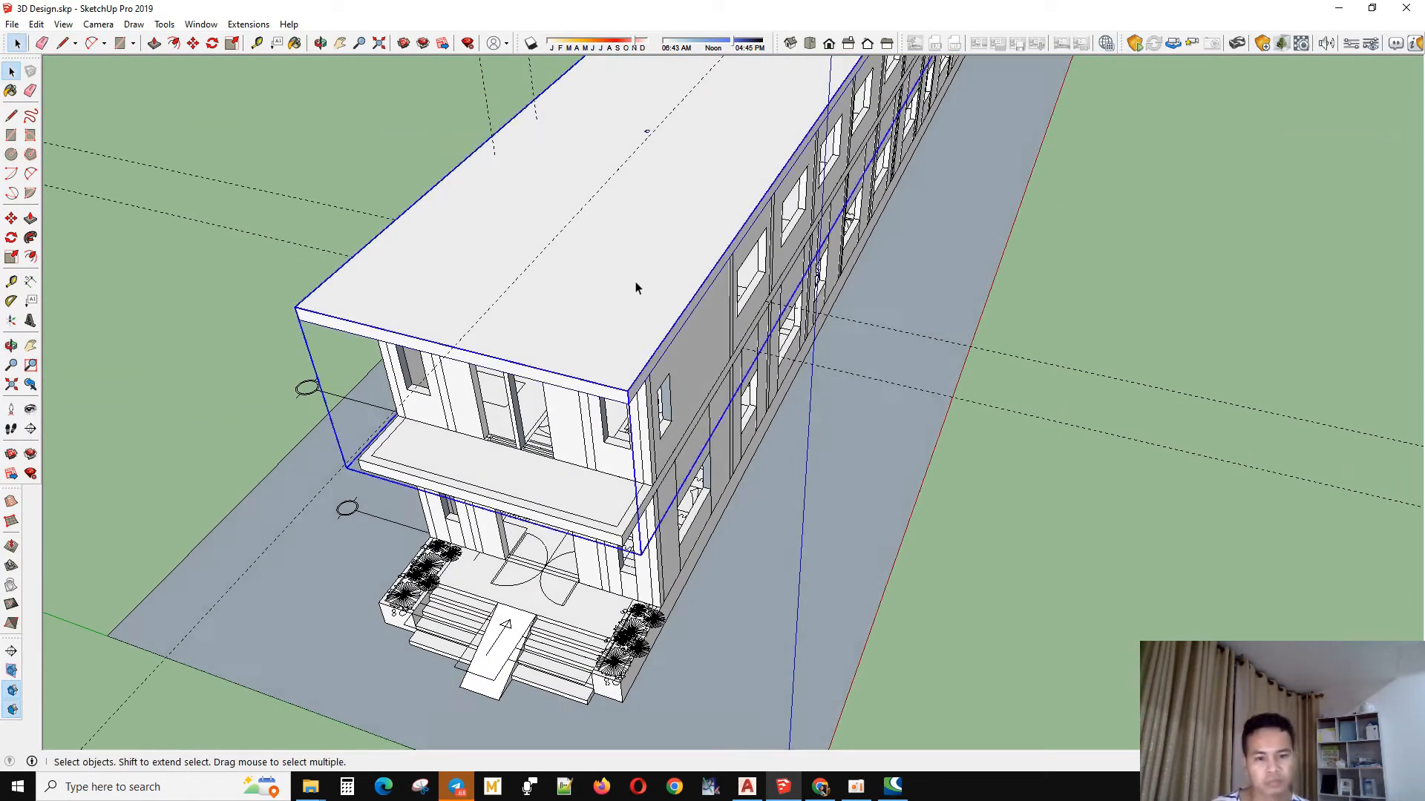
pyautogui.click(1008, 523)
pyautogui.scroll(2, 596, 382)
pyautogui.tripleClick(602, 348)
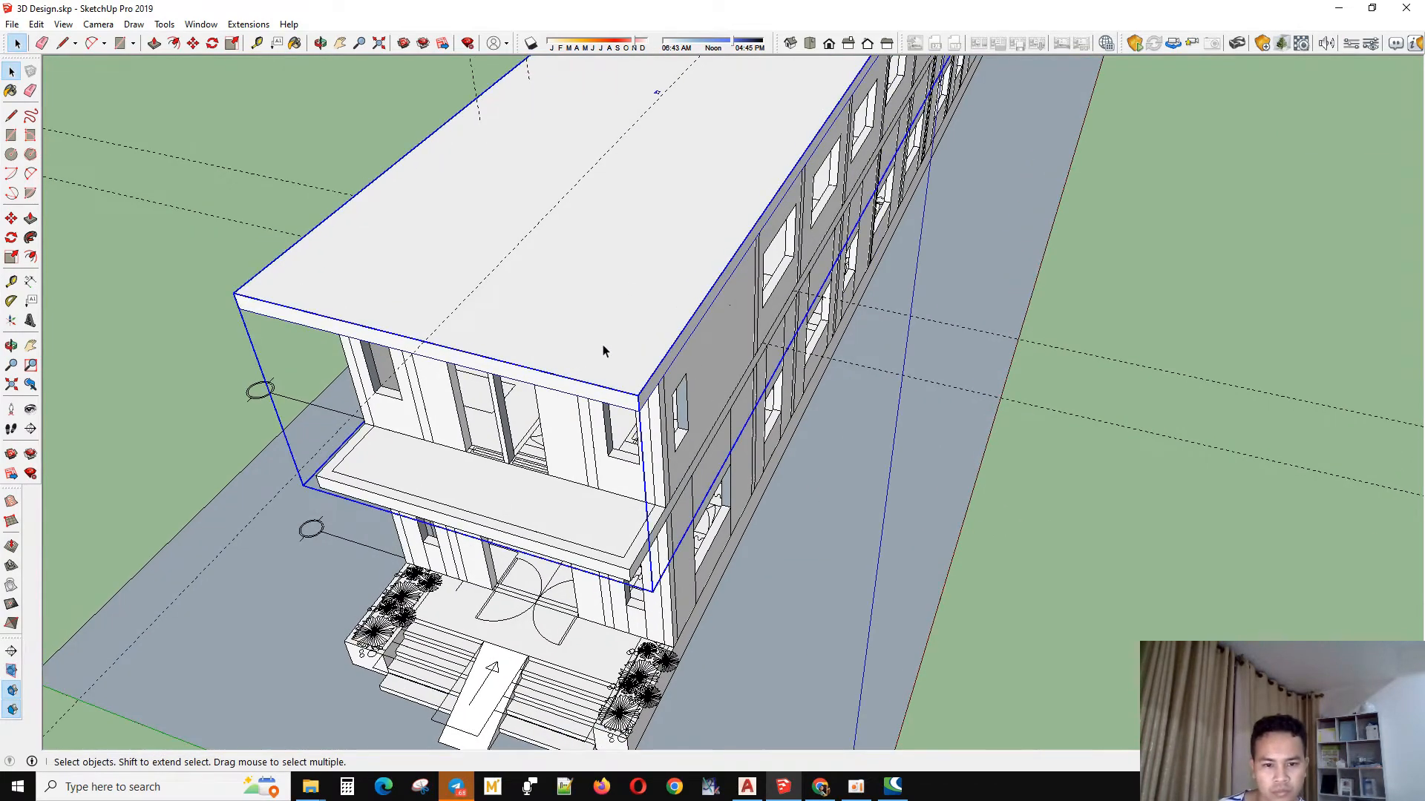
pyautogui.moveTo(607, 360); pyautogui.dragTo(760, 187, button='middle')
pyautogui.click(879, 181)
# - Reopen the roof slab group and push/pull one long side face further outward
pyautogui.moveTo(879, 181); pyautogui.dragTo(684, 399, button='middle')
pyautogui.scroll(-2, 824, 292)
pyautogui.scroll(1, 547, 401)
pyautogui.tripleClick(547, 402)
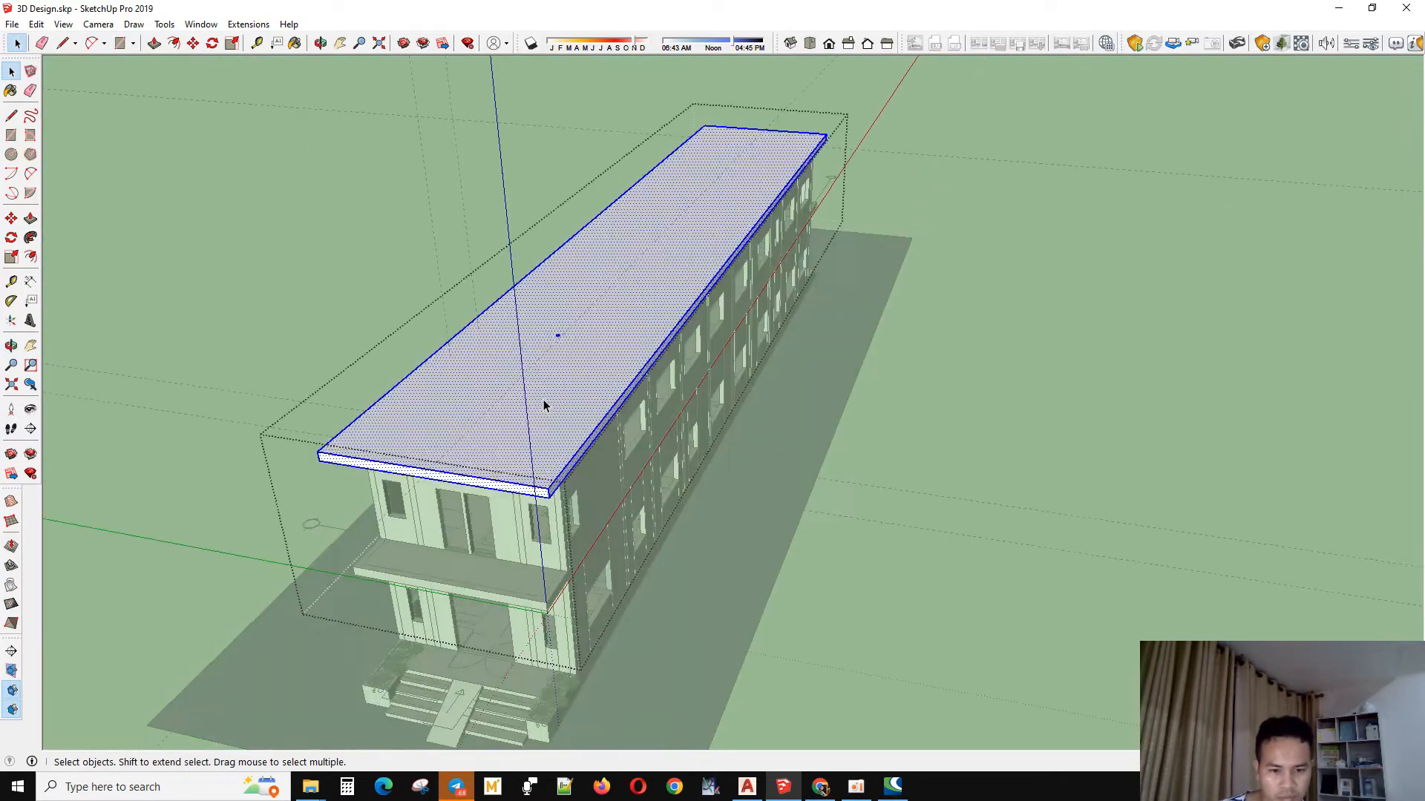
pyautogui.scroll(3, 535, 460)
pyautogui.scroll(1, 535, 477)
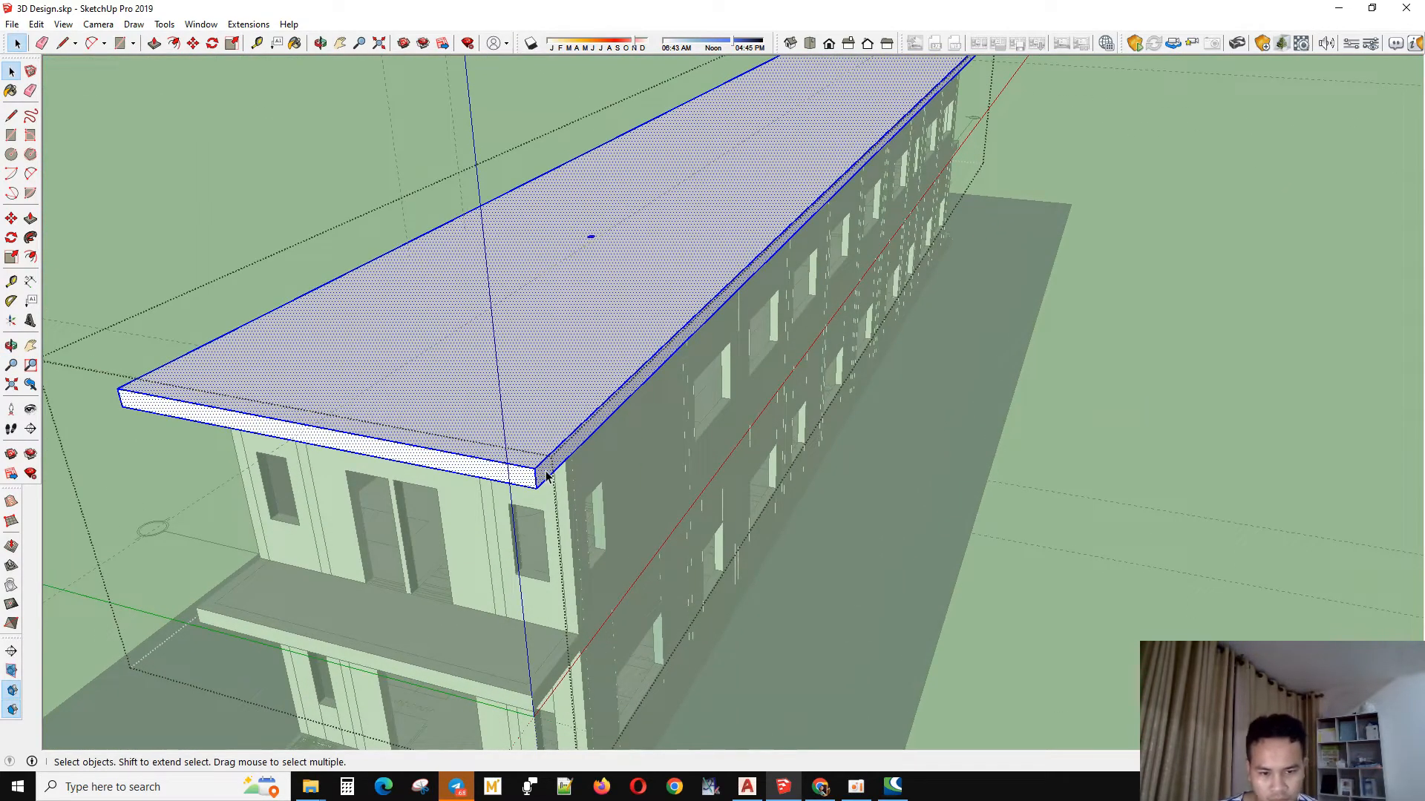
pyautogui.press('p')
pyautogui.click(562, 469)
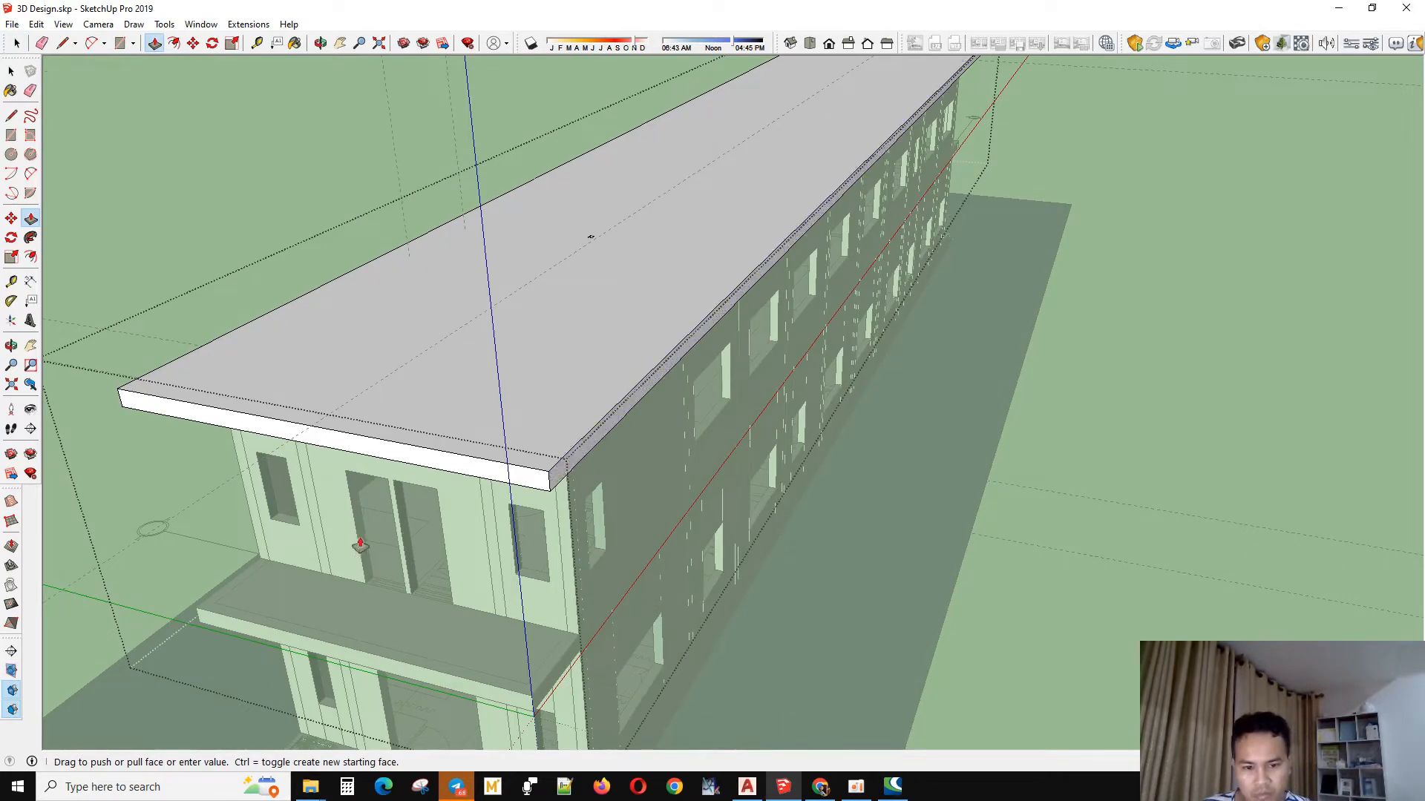
# - Repeat the same further extension on the roof slab's other long side and close the group
pyautogui.moveTo(360, 547); pyautogui.dragTo(515, 430, button='middle')
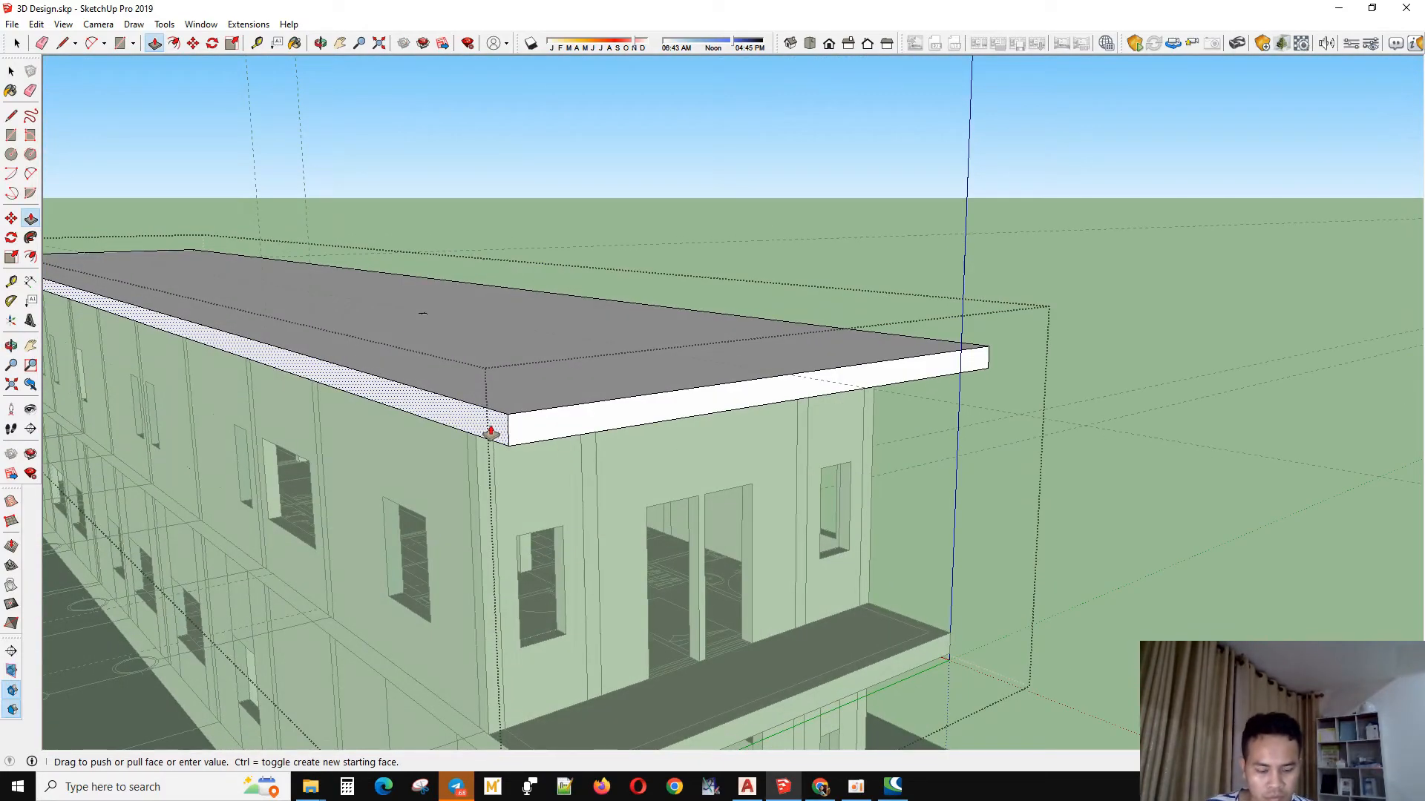
pyautogui.doubleClick(491, 432)
pyautogui.scroll(-2, 490, 433)
pyautogui.press('space')
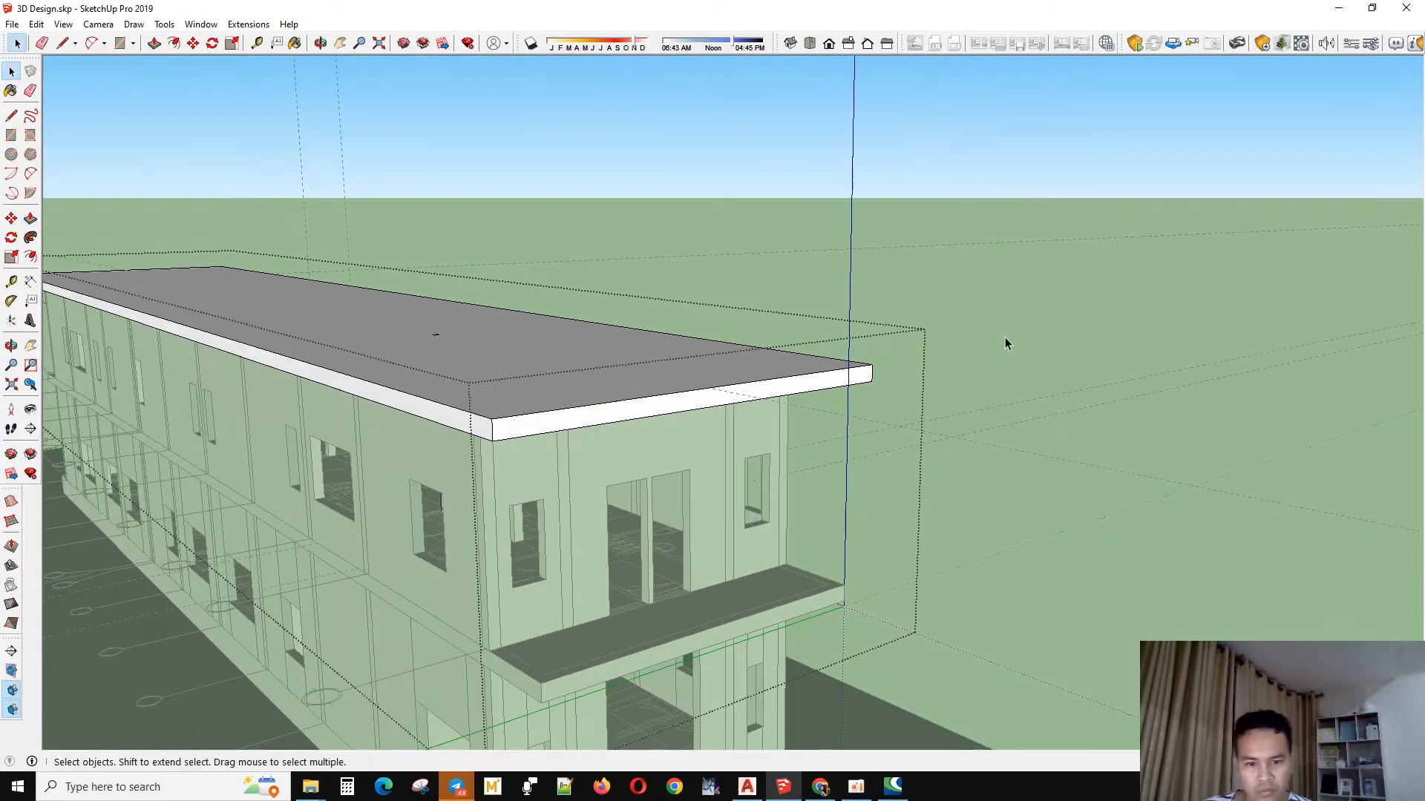
pyautogui.click(1004, 339)
pyautogui.moveTo(933, 404); pyautogui.dragTo(828, 570, button='middle')
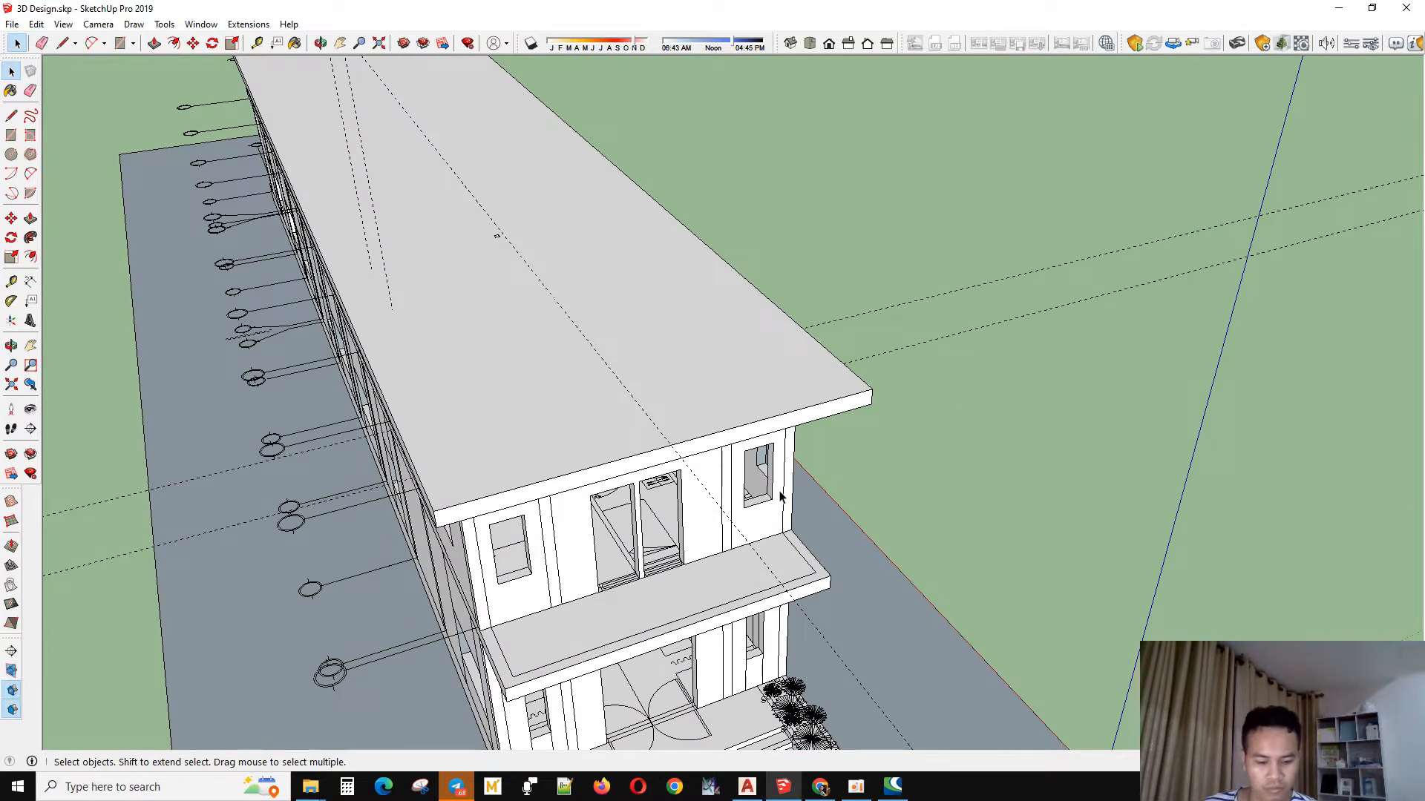
# - Measure from the slab's long edge to the centre guide, and place a guide along the slab's front edge
pyautogui.press('t')
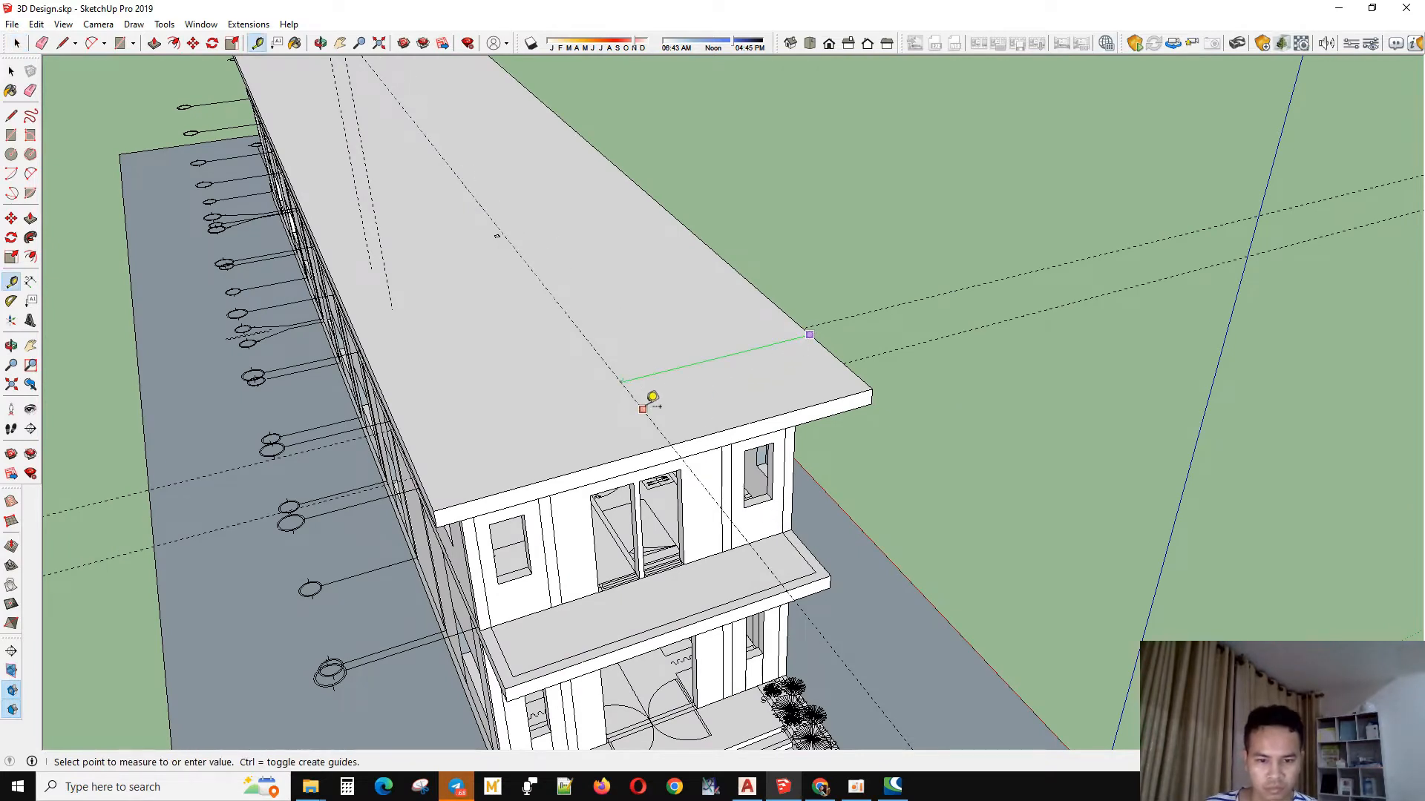
pyautogui.press('space')
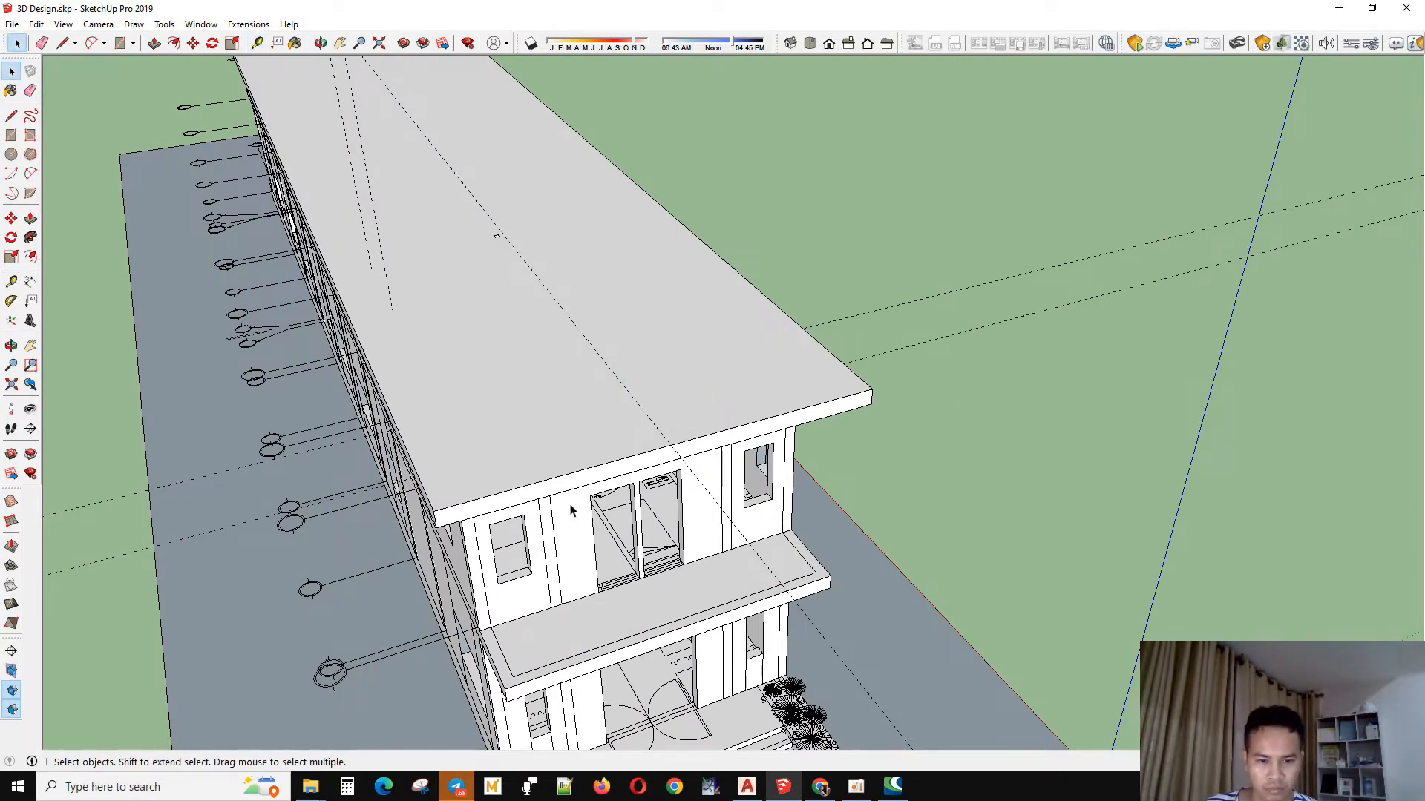
pyautogui.press('t')
pyautogui.moveTo(445, 493); pyautogui.dragTo(586, 586, button='middle')
pyautogui.scroll(2, 579, 610)
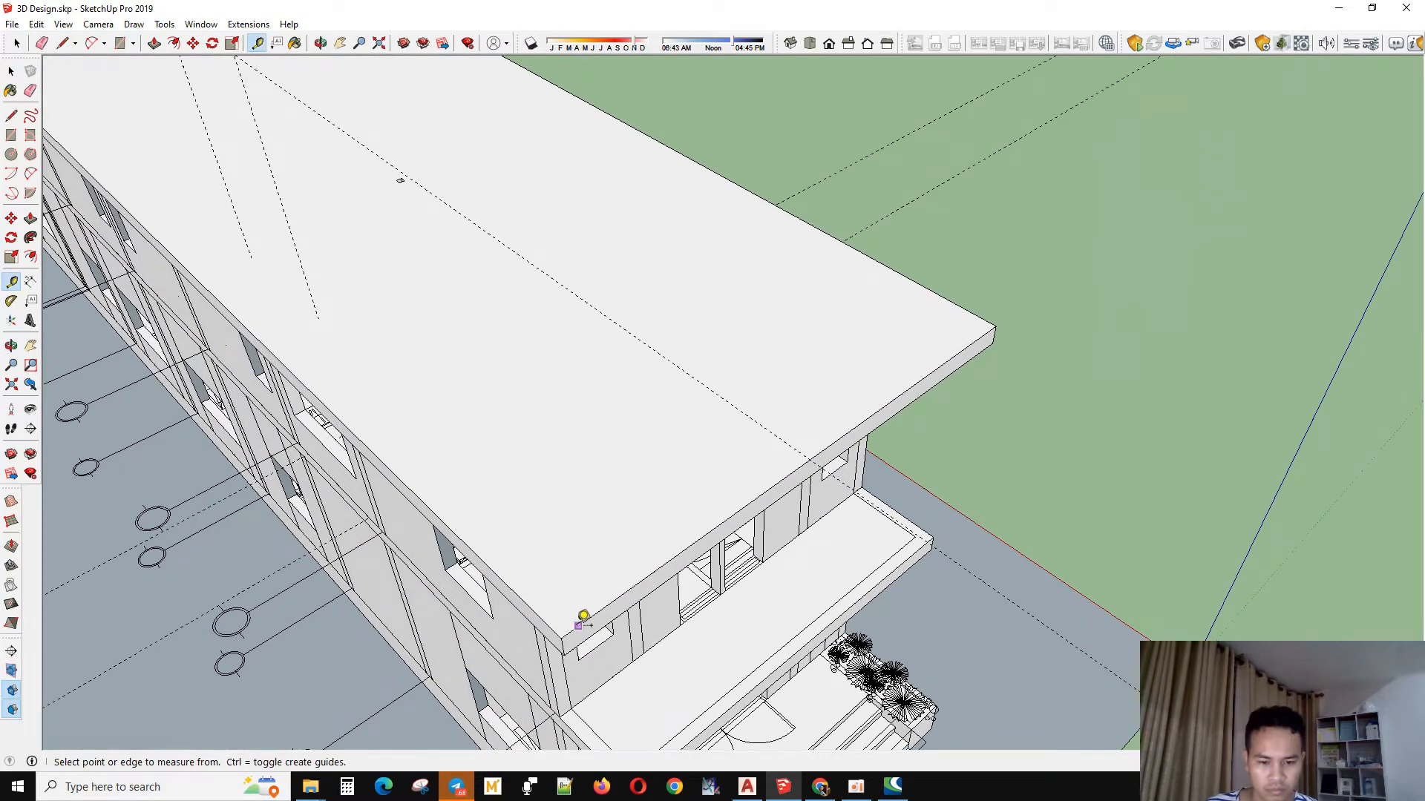
pyautogui.press('space')
pyautogui.press('t')
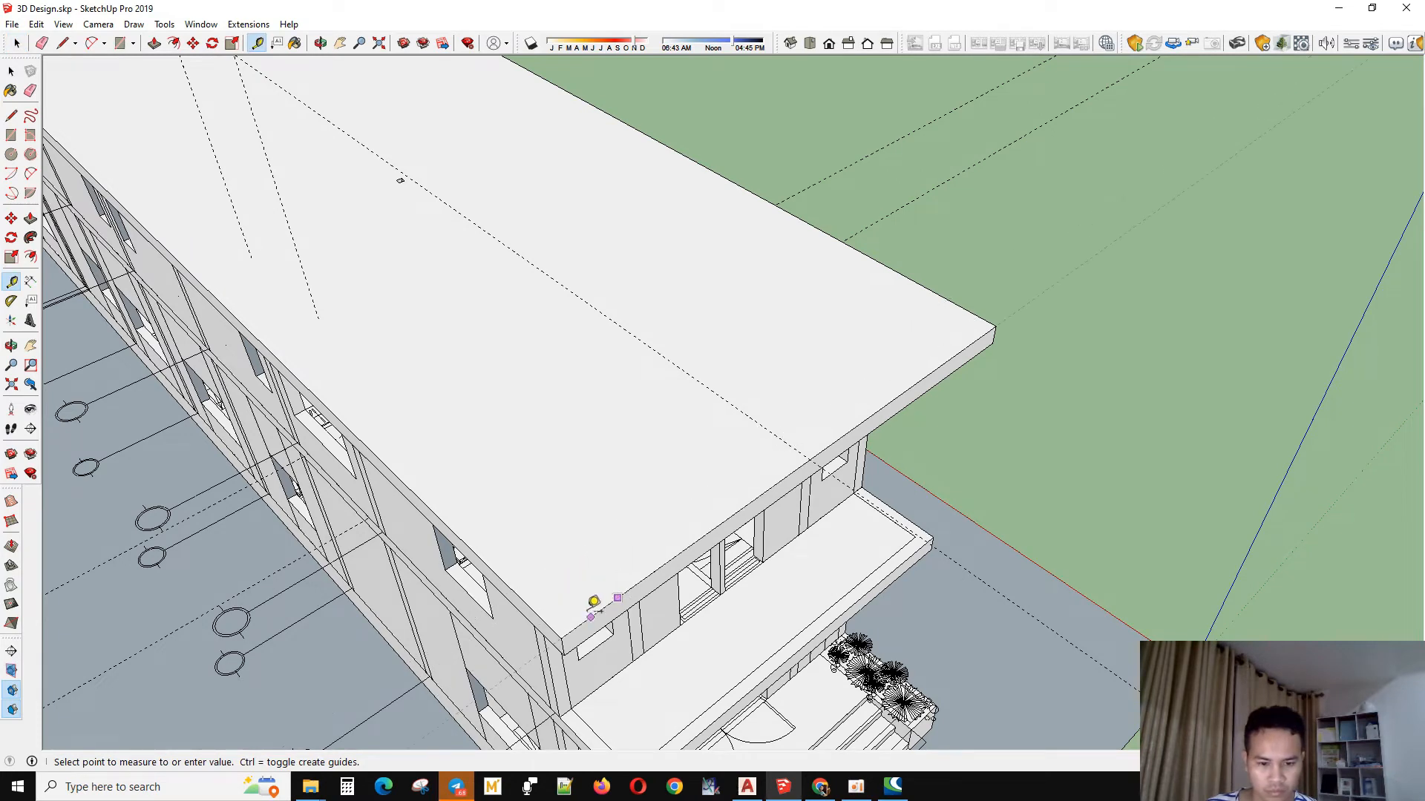
pyautogui.press('space')
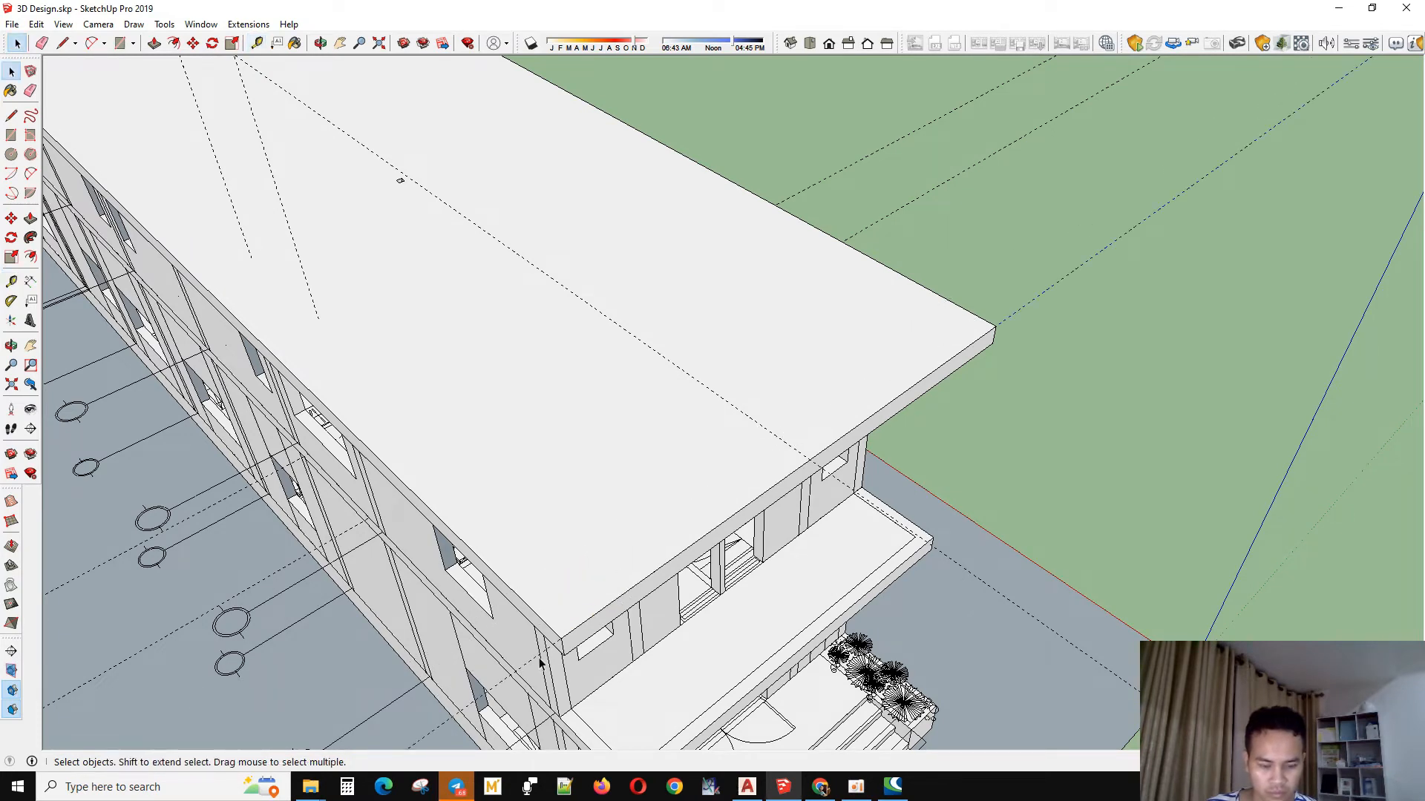
# - Rotate the front-edge guide about the roof slab's front corner so it runs diagonally across the centre guide
pyautogui.press('q')
pyautogui.click(562, 638)
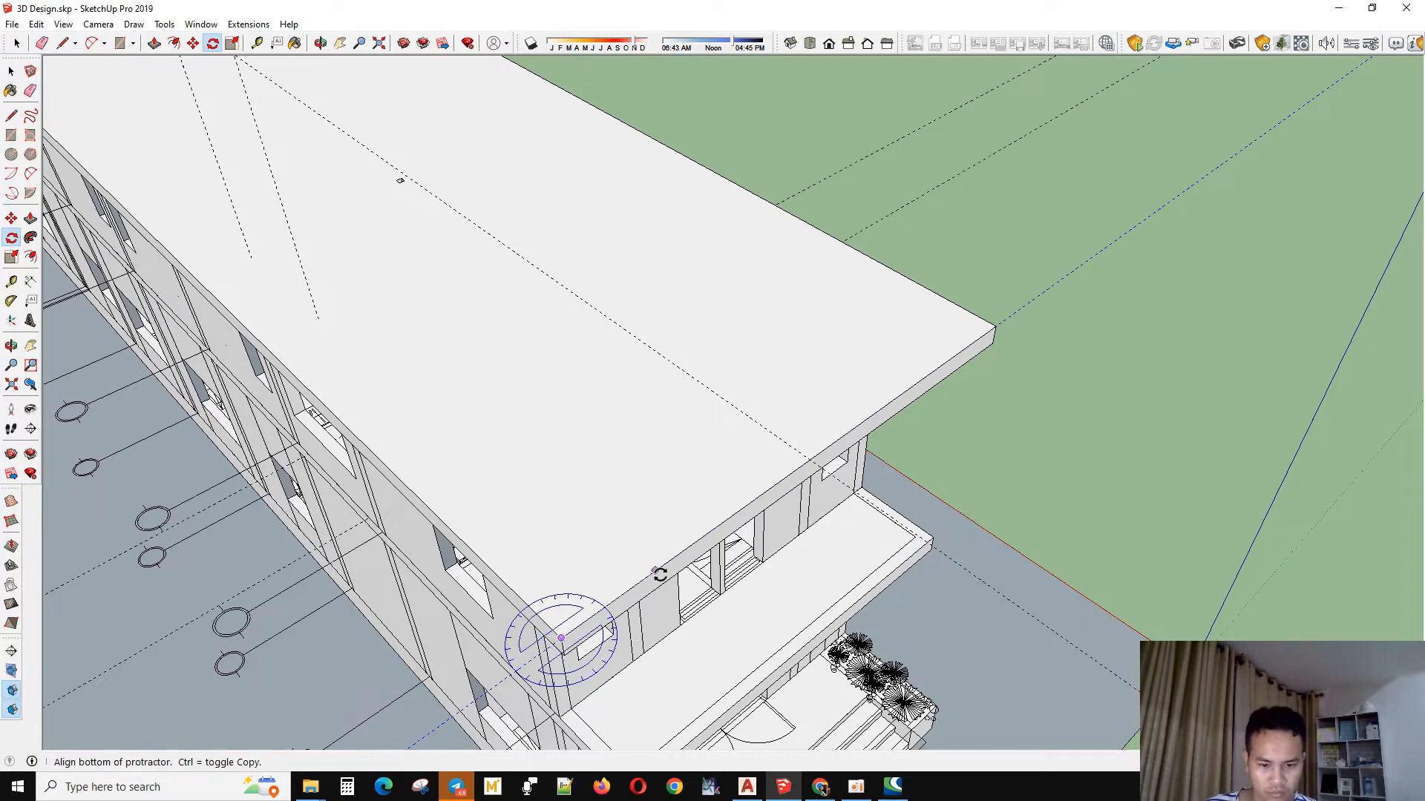
pyautogui.click(687, 549)
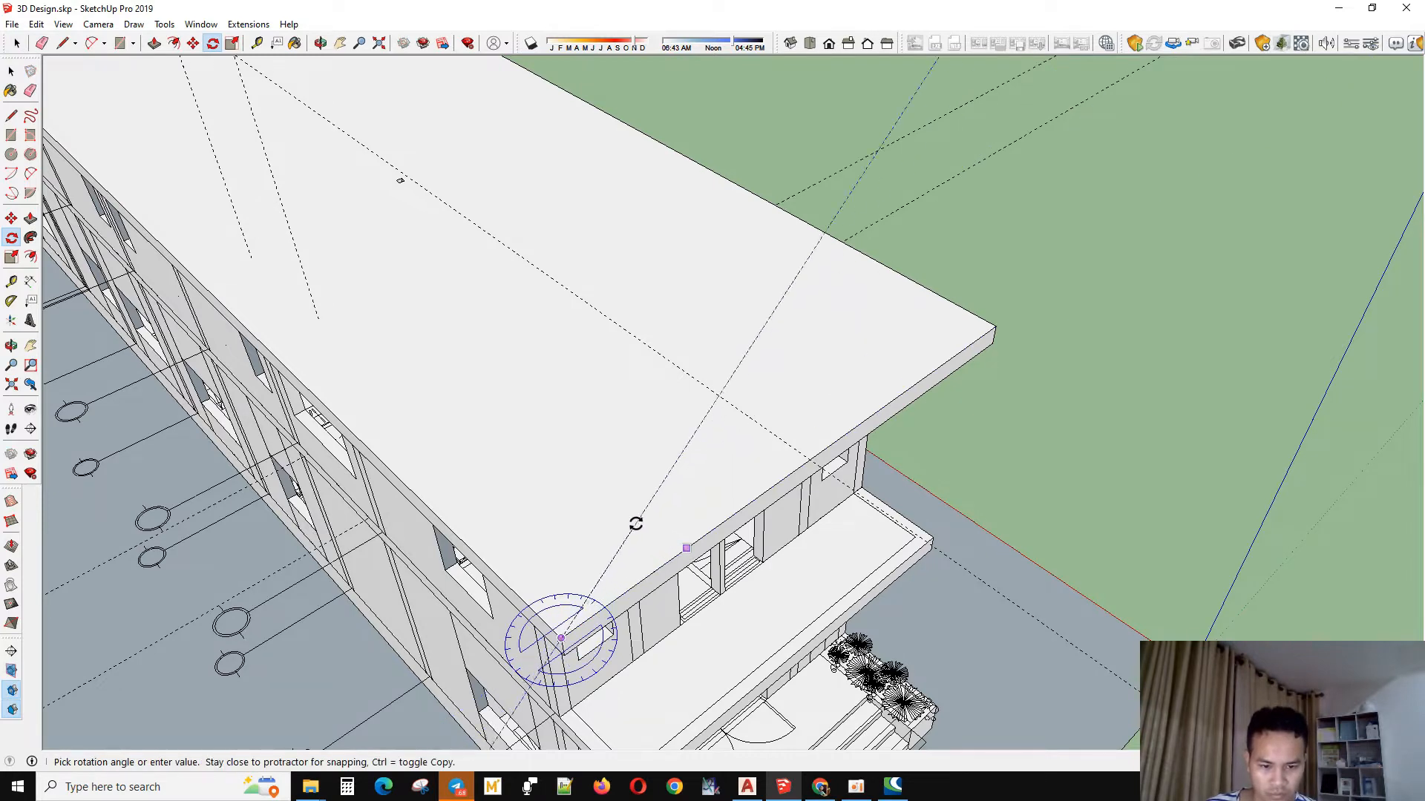
pyautogui.click(582, 509)
pyautogui.press('space')
pyautogui.moveTo(729, 574); pyautogui.dragTo(421, 615, button='middle')
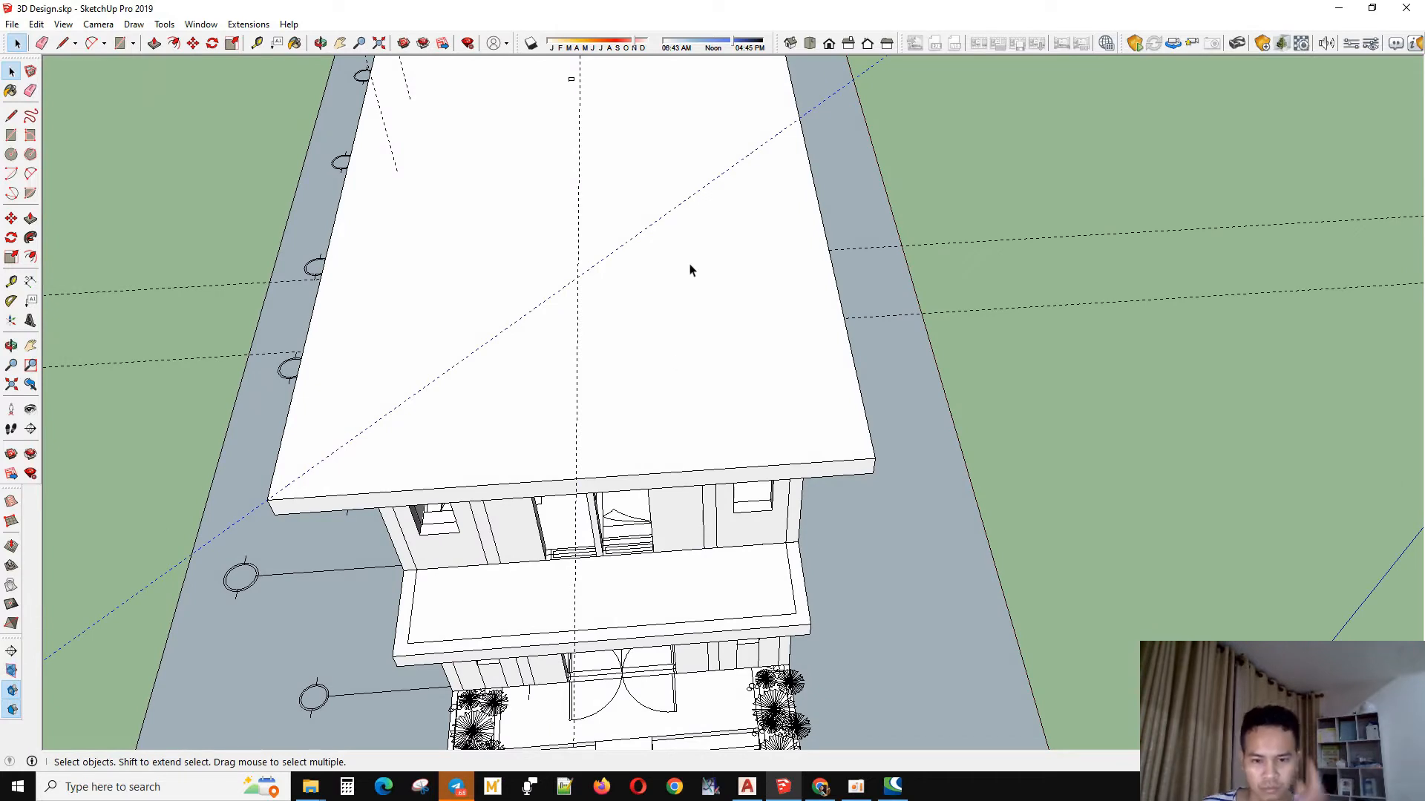
# - Draw a vertical line up from the guides' intersection and join its top to both front slab corners, forming a triangular hip face
pyautogui.press('l')
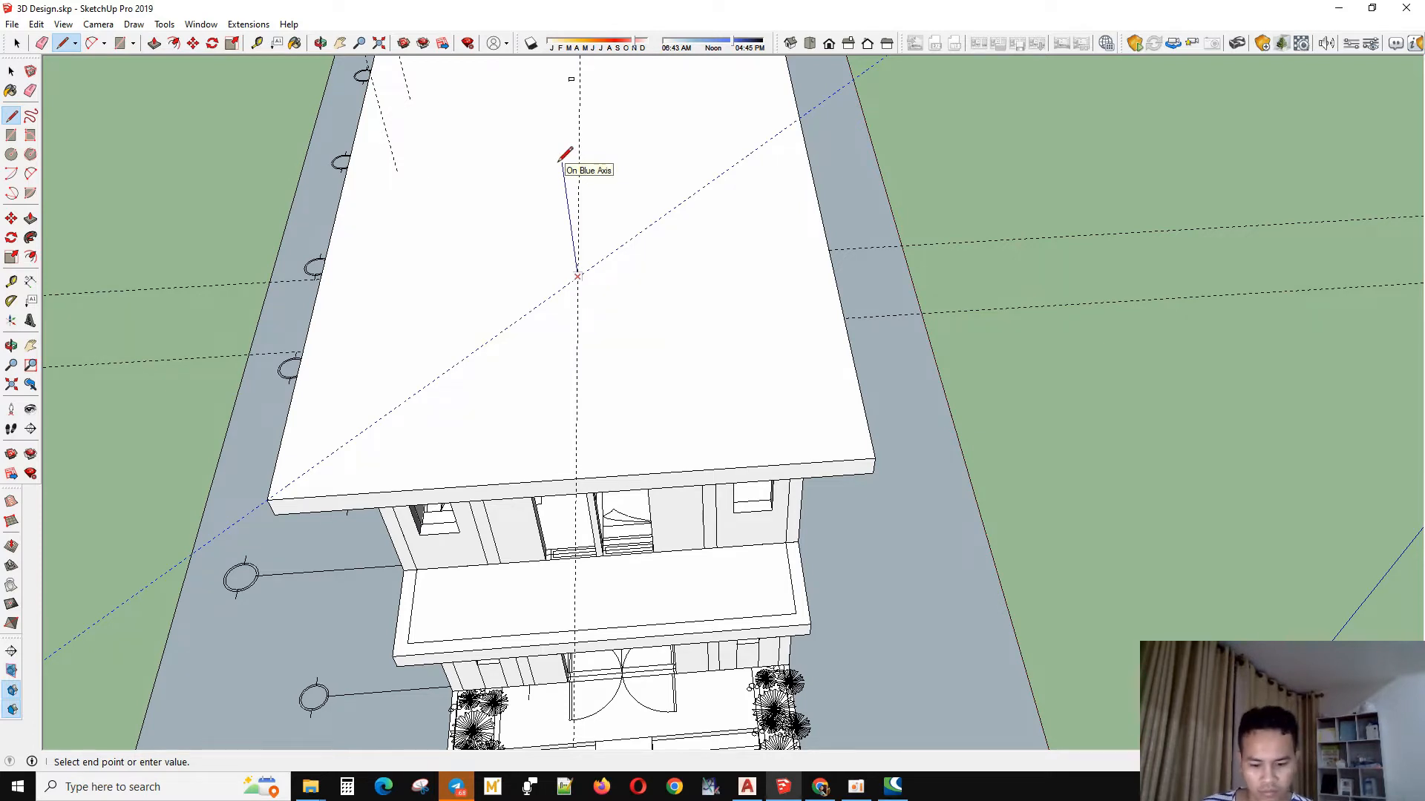
pyautogui.scroll(-3, 599, 260)
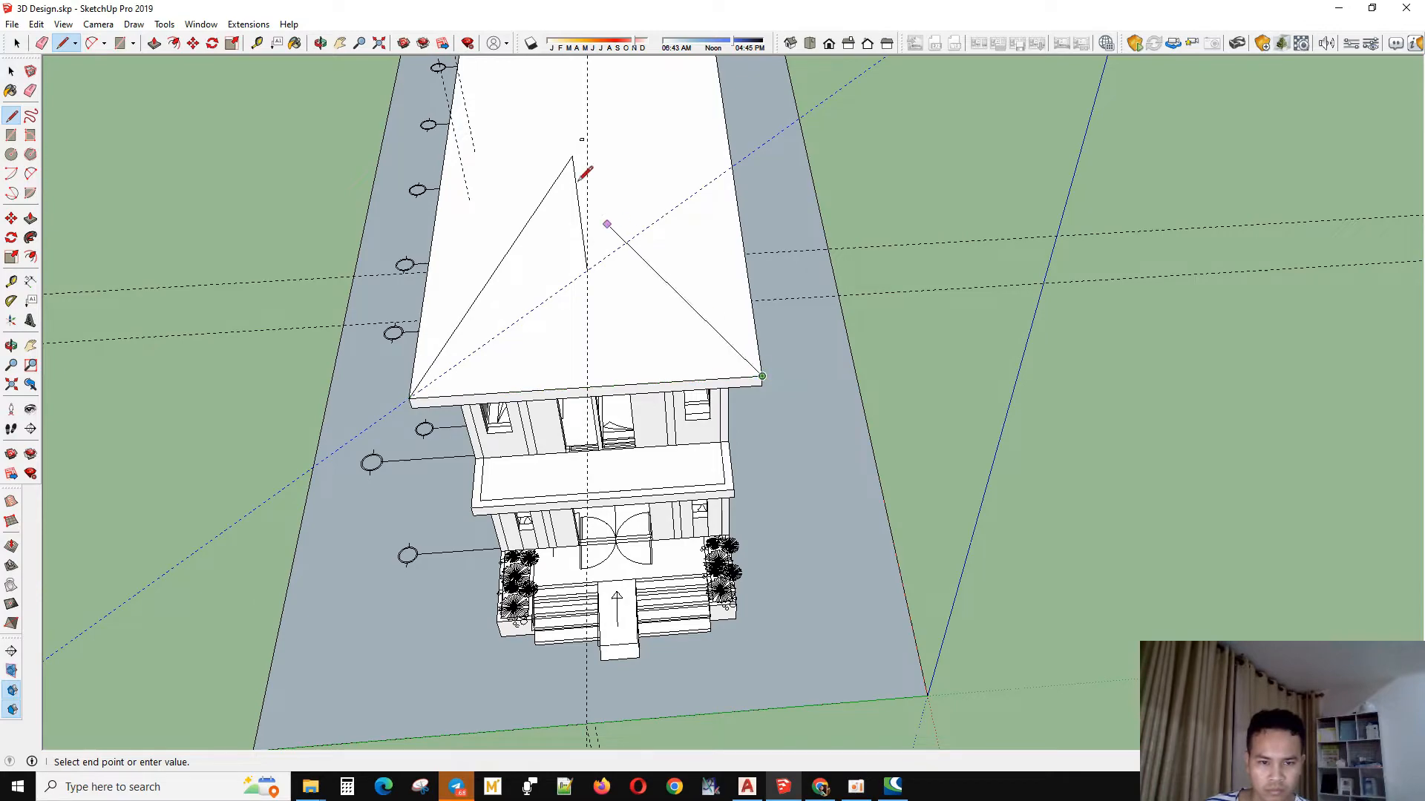
pyautogui.moveTo(586, 163); pyautogui.dragTo(840, 509, button='middle')
pyautogui.moveTo(731, 474); pyautogui.dragTo(240, 314, button='middle')
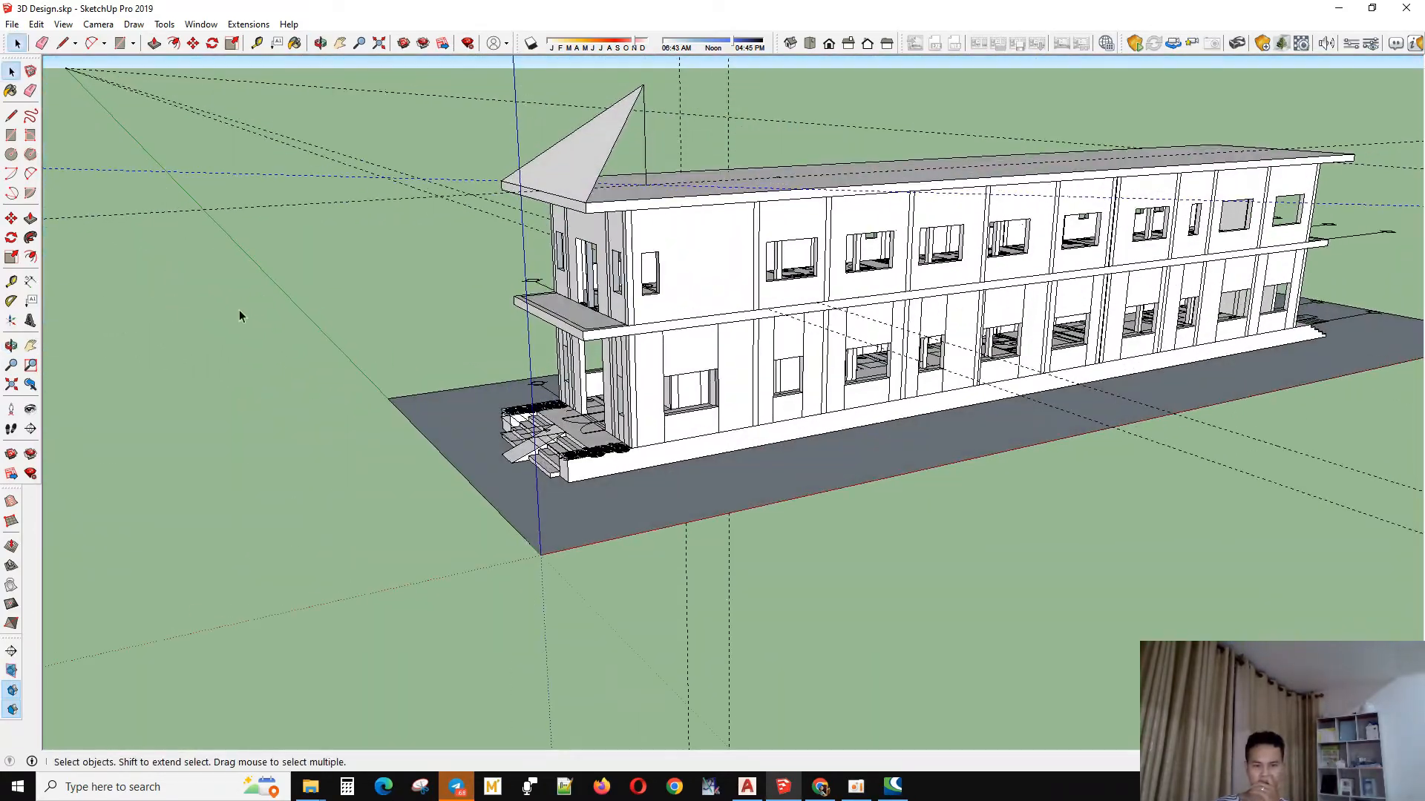
pyautogui.scroll(4, 614, 184)
pyautogui.moveTo(614, 184); pyautogui.dragTo(826, 242, button='middle')
pyautogui.moveTo(827, 242); pyautogui.dragTo(739, 216)
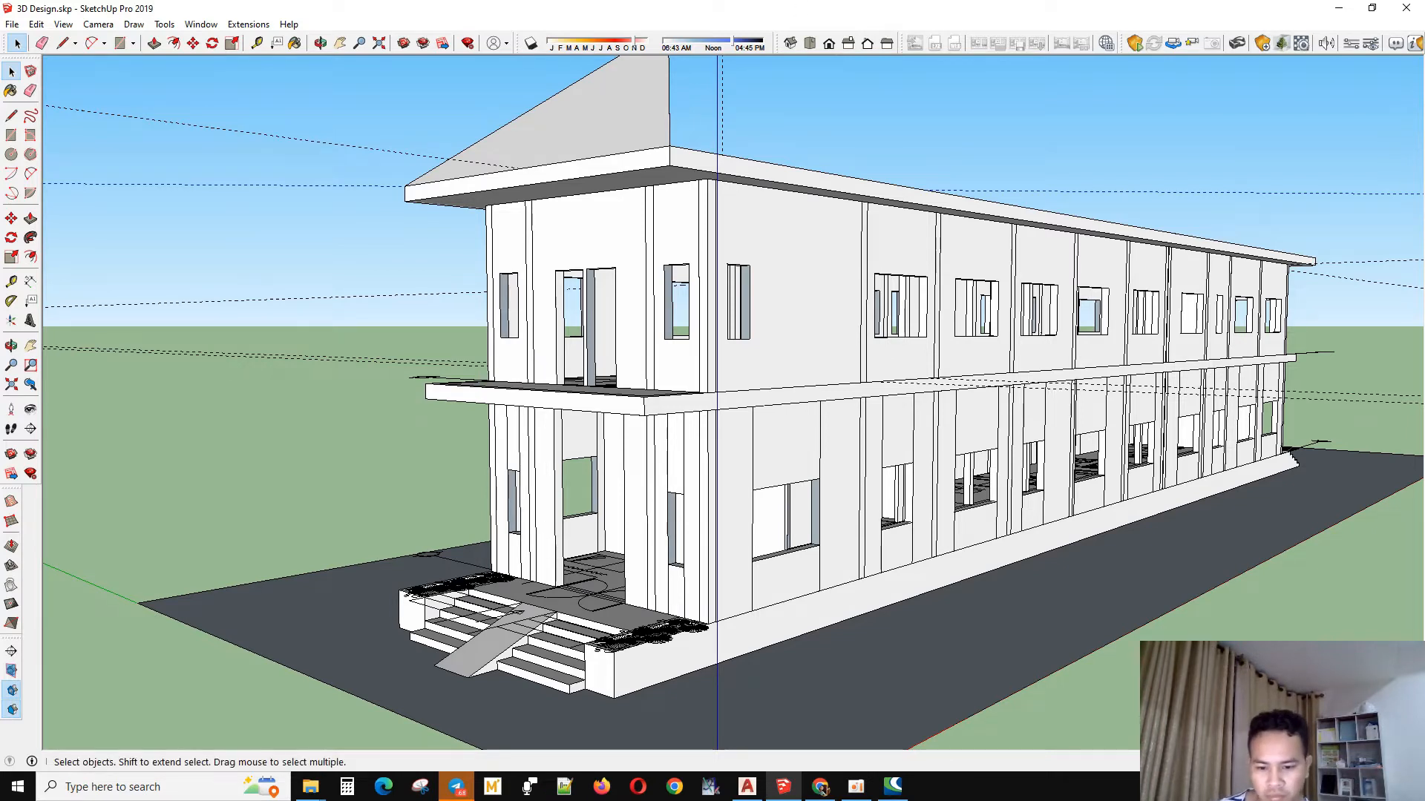
pyautogui.click(898, 784)
pyautogui.click(1401, 300)
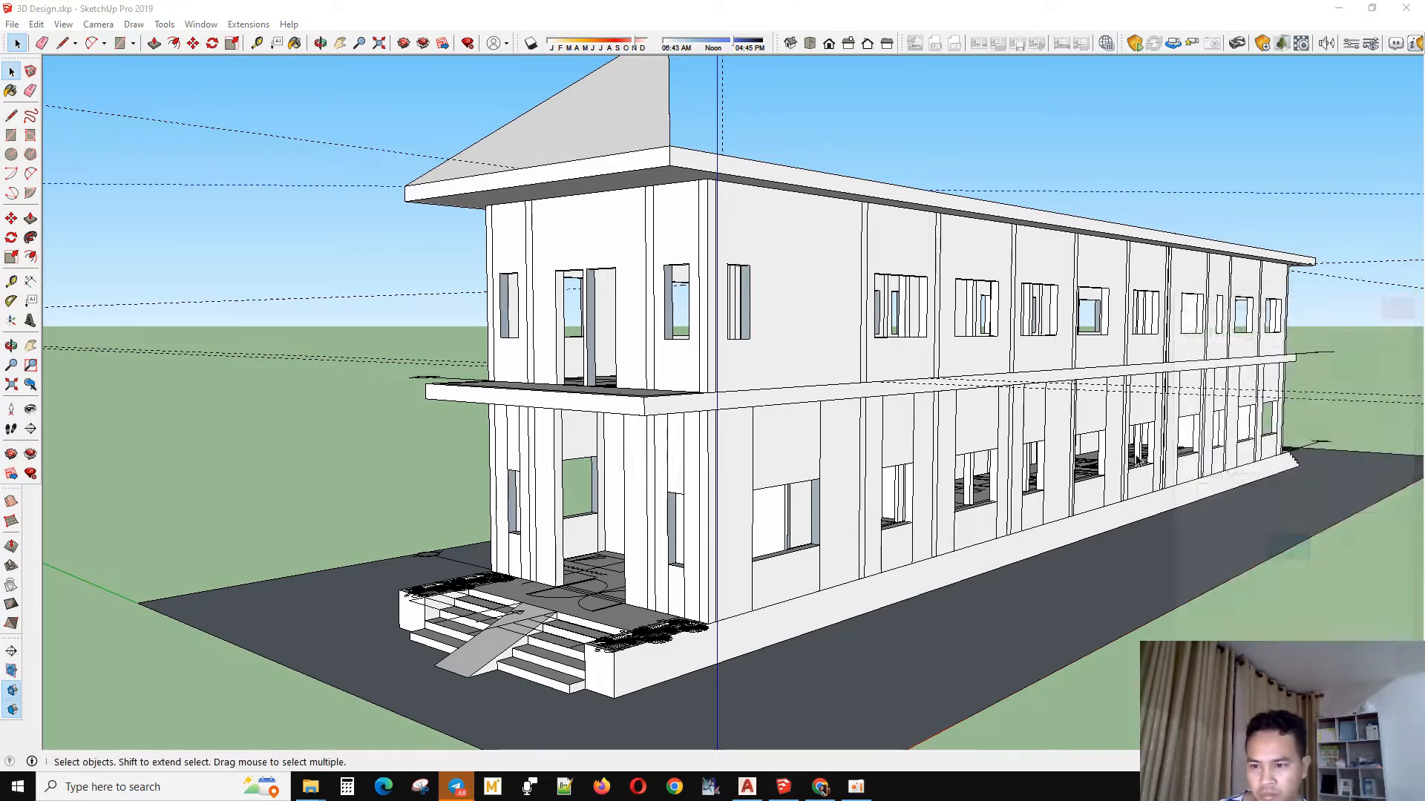
pyautogui.scroll(-2, 707, 583)
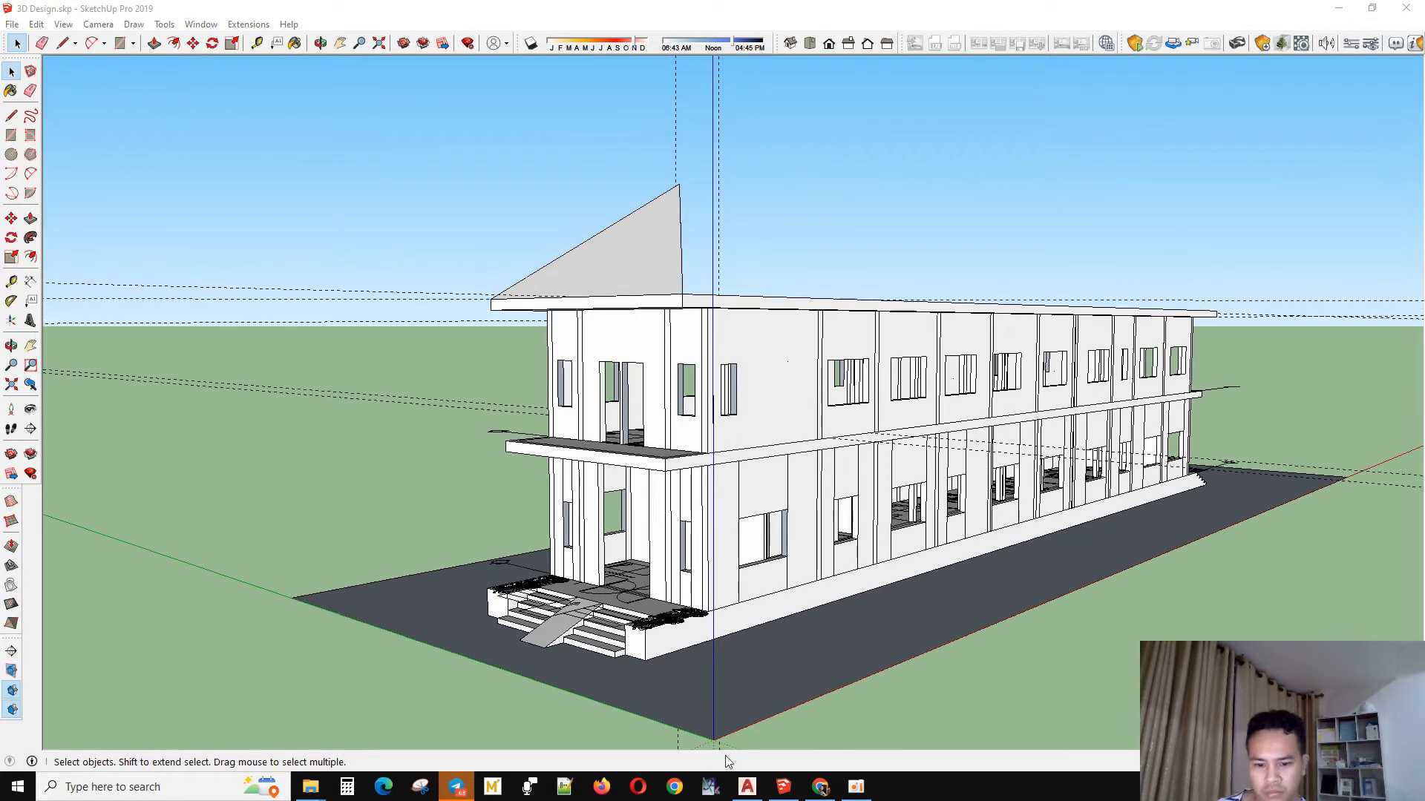
pyautogui.click(779, 789)
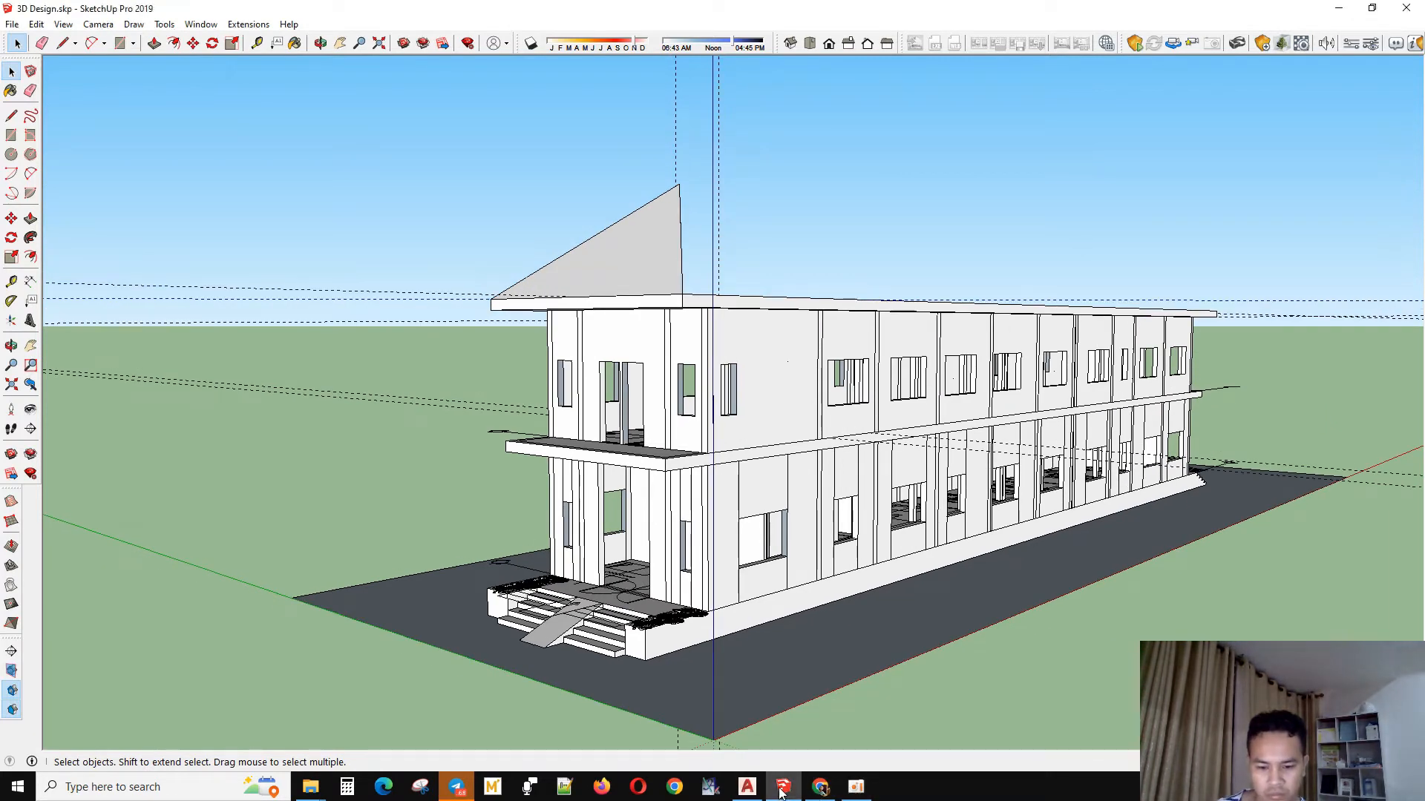
pyautogui.click(854, 786)
pyautogui.click(853, 787)
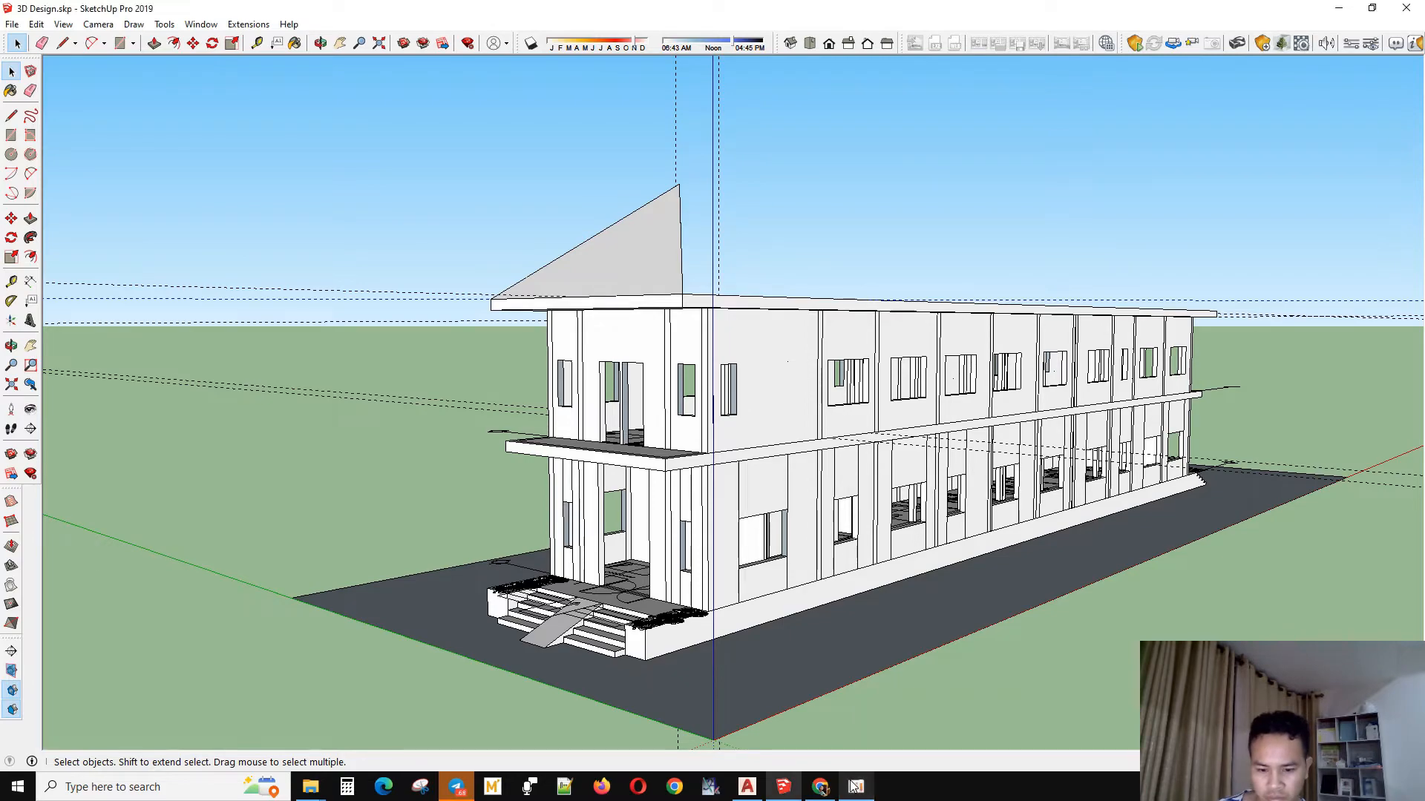
# - Copy the diagonal guide from the front end of the roof slab to the corner at its far end
pyautogui.moveTo(816, 528)
pyautogui.mouseDown(button='middle')
pyautogui.moveTo(1027, 470)
pyautogui.moveTo(922, 754)
pyautogui.moveTo(827, 405)
pyautogui.moveTo(830, 535)
pyautogui.mouseUp(button='middle')
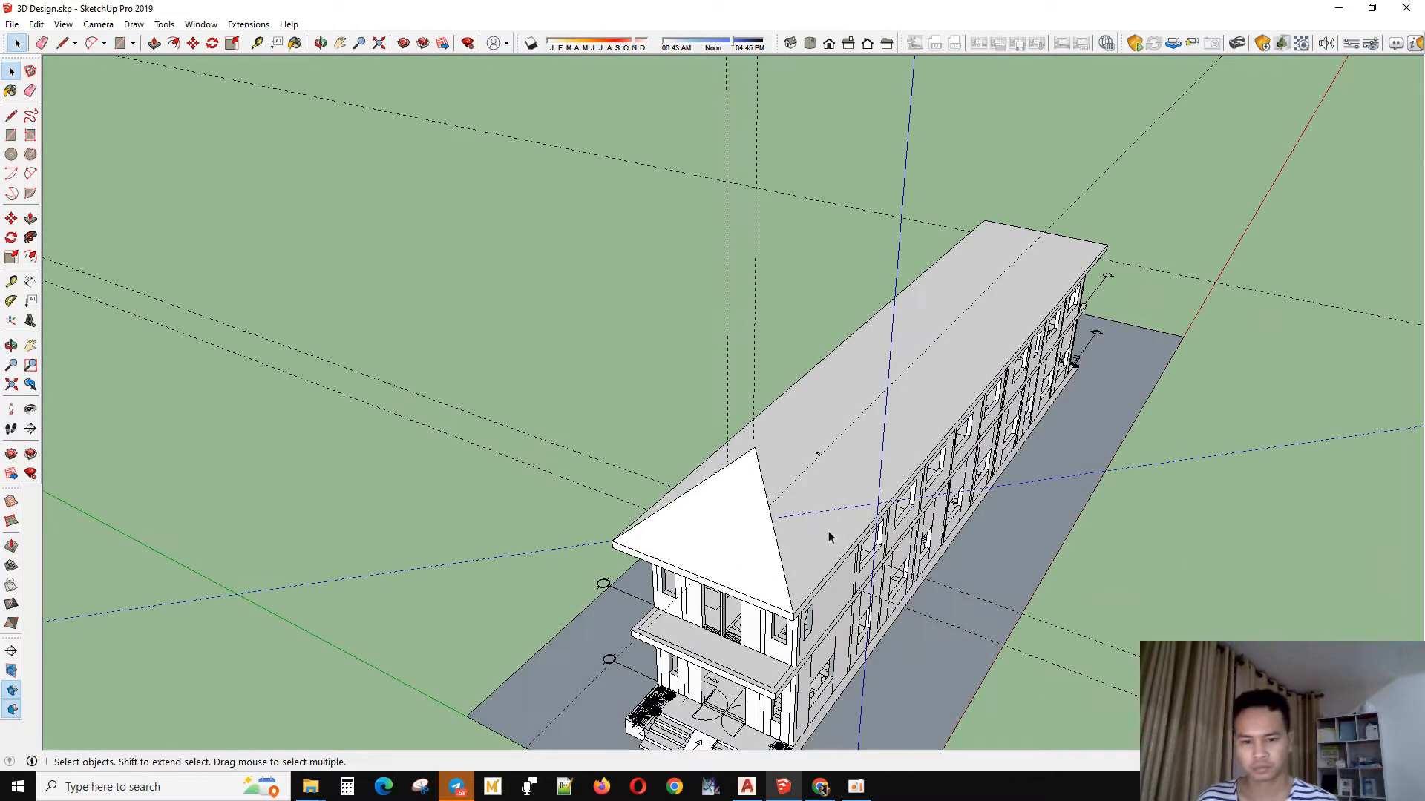
pyautogui.scroll(-3, 712, 542)
pyautogui.moveTo(614, 541)
pyautogui.mouseDown(button='middle')
pyautogui.moveTo(566, 499)
pyautogui.moveTo(620, 509)
pyautogui.mouseUp(button='middle')
pyautogui.scroll(3, 537, 466)
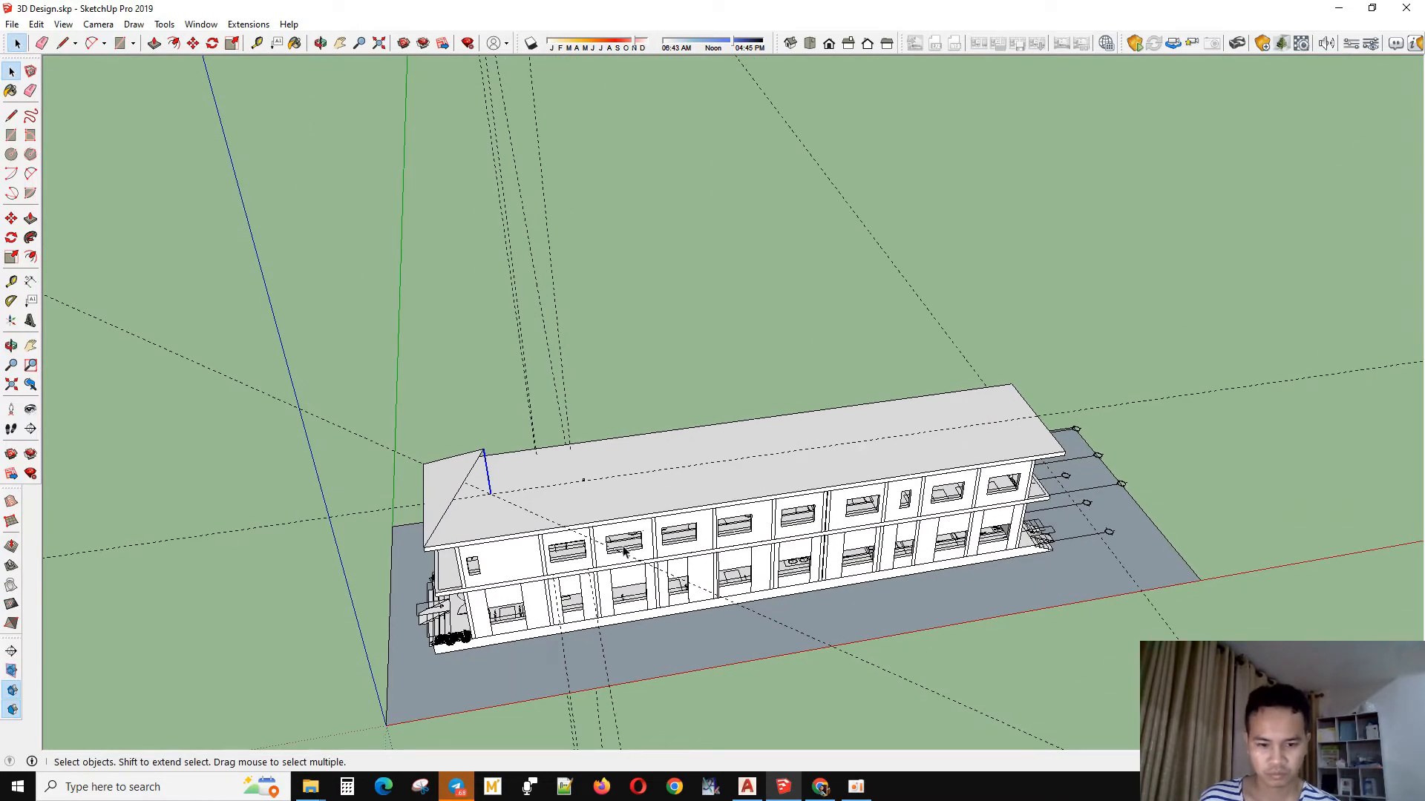
pyautogui.click(527, 512)
pyautogui.moveTo(527, 512); pyautogui.dragTo(525, 538, button='middle')
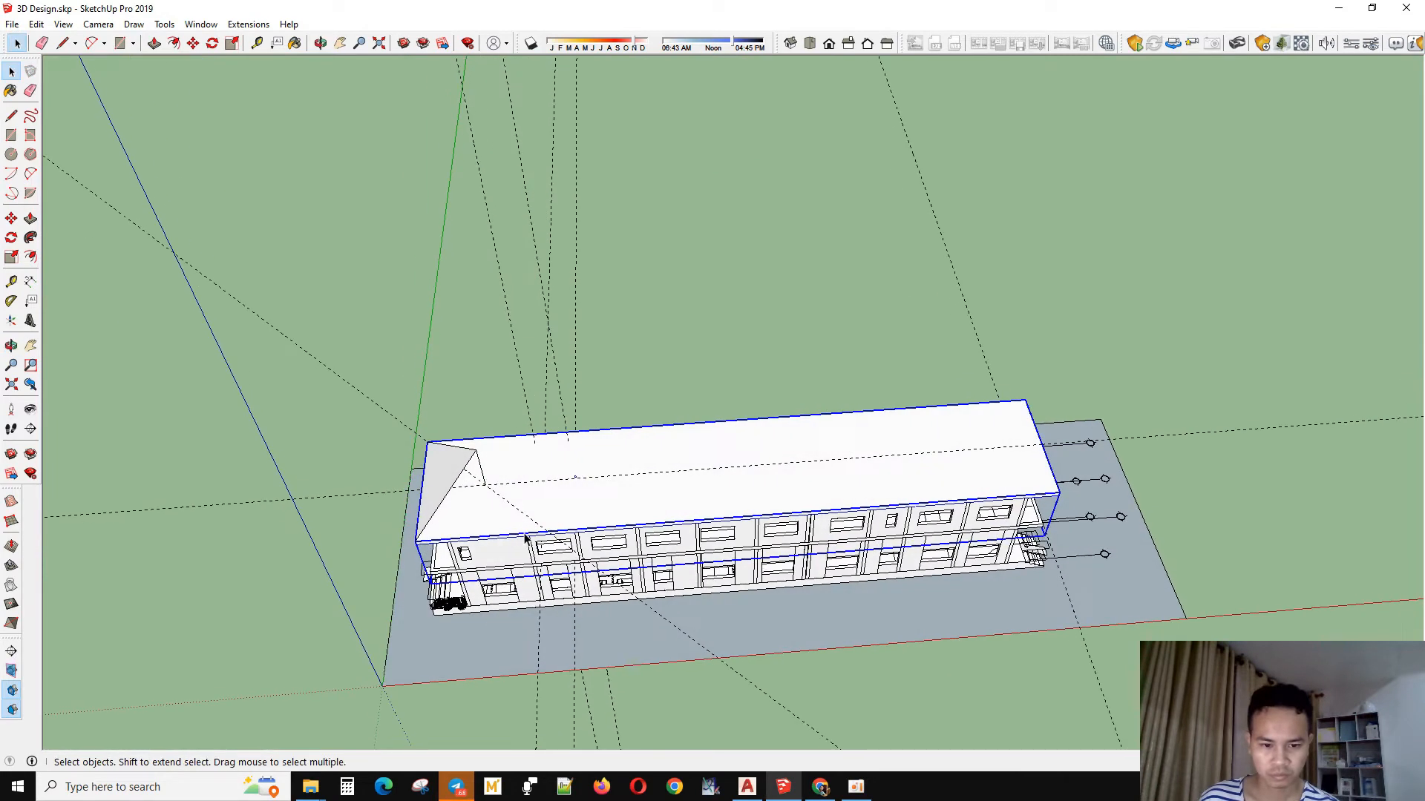
pyautogui.click(527, 522)
pyautogui.scroll(3, 552, 531)
pyautogui.press('m')
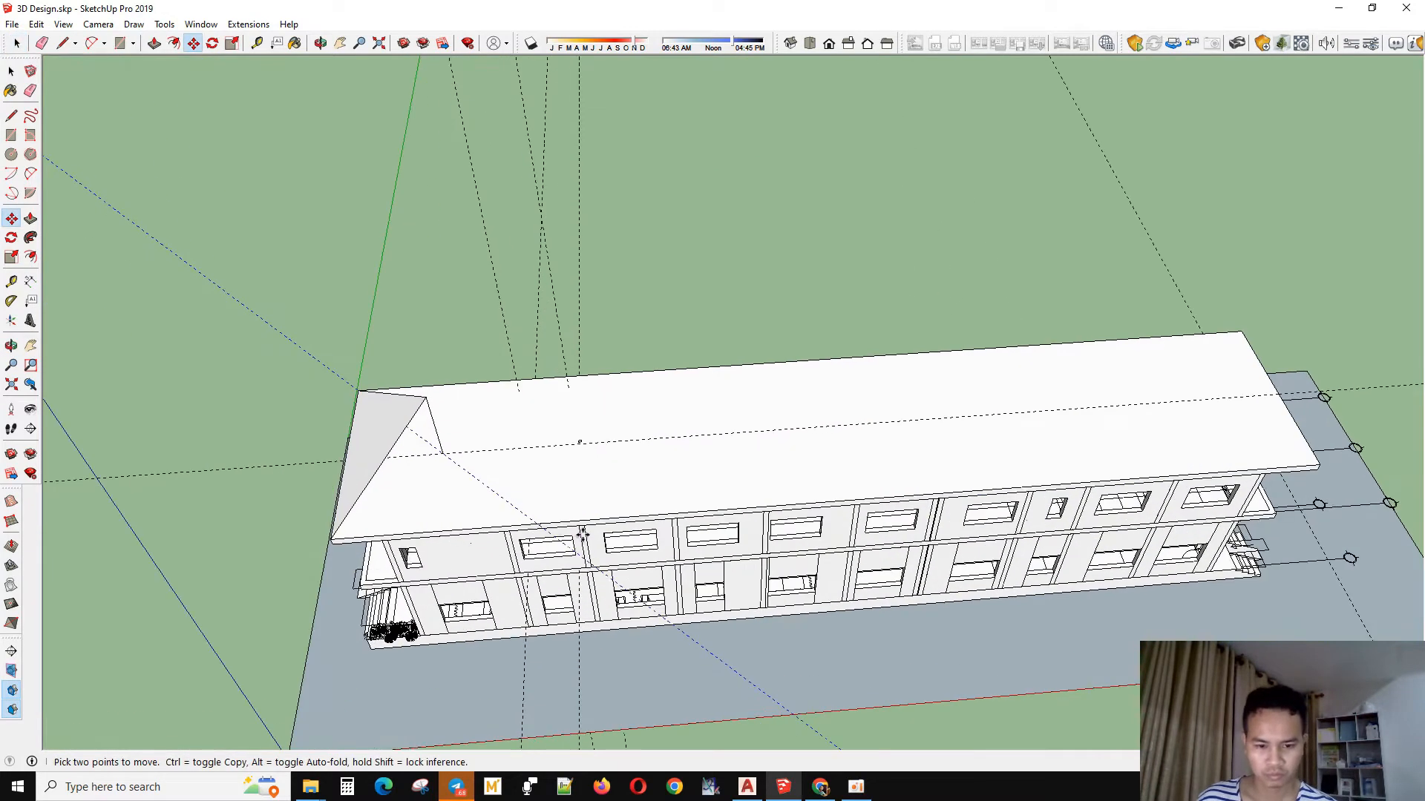
pyautogui.click(535, 524)
pyautogui.press('ctrl')
pyautogui.scroll(-4, 448, 543)
pyautogui.scroll(3, 1066, 523)
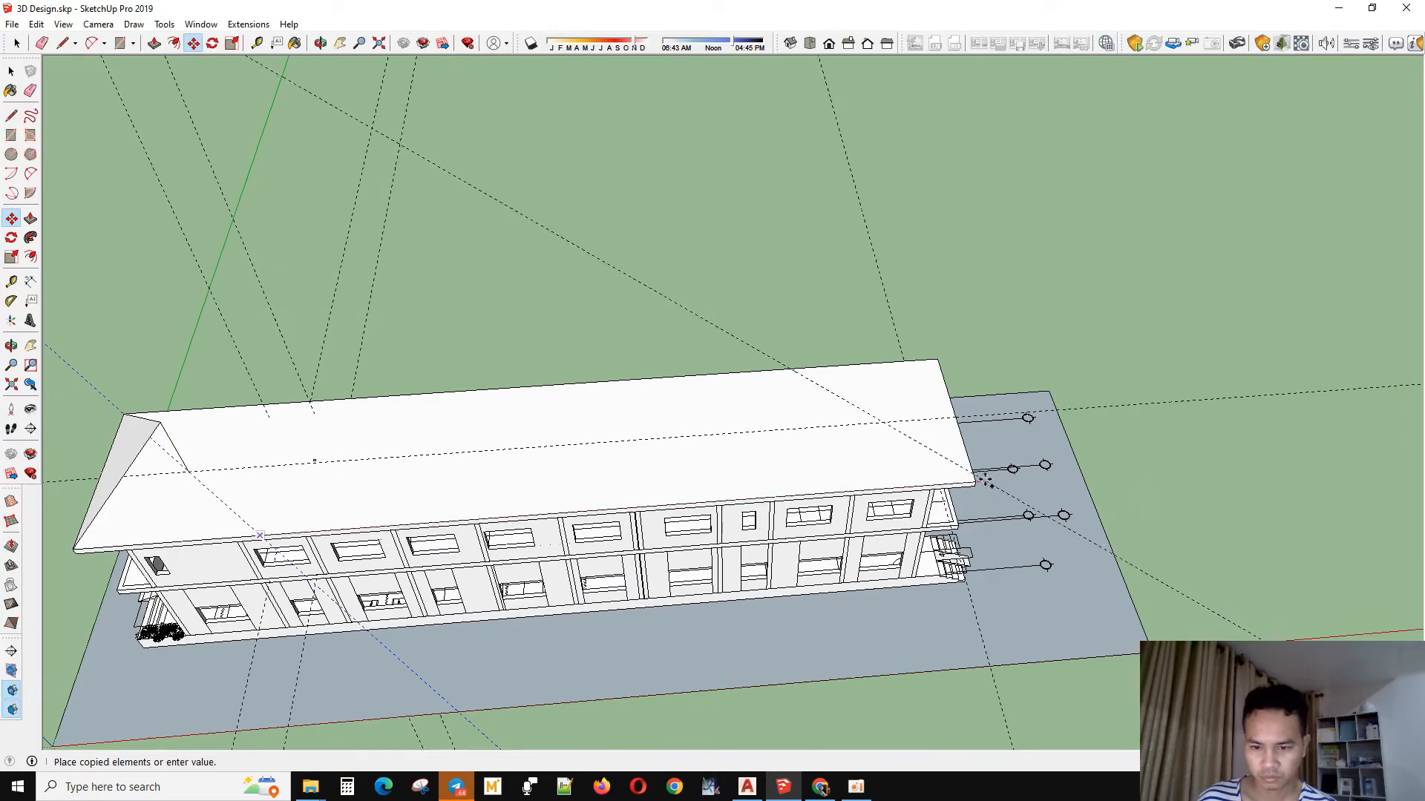
pyautogui.click(974, 481)
# - Copy the vertical ridge-height line along the centre guide to its intersection with the copied diagonal guide
pyautogui.moveTo(816, 432); pyautogui.dragTo(826, 434, button='middle')
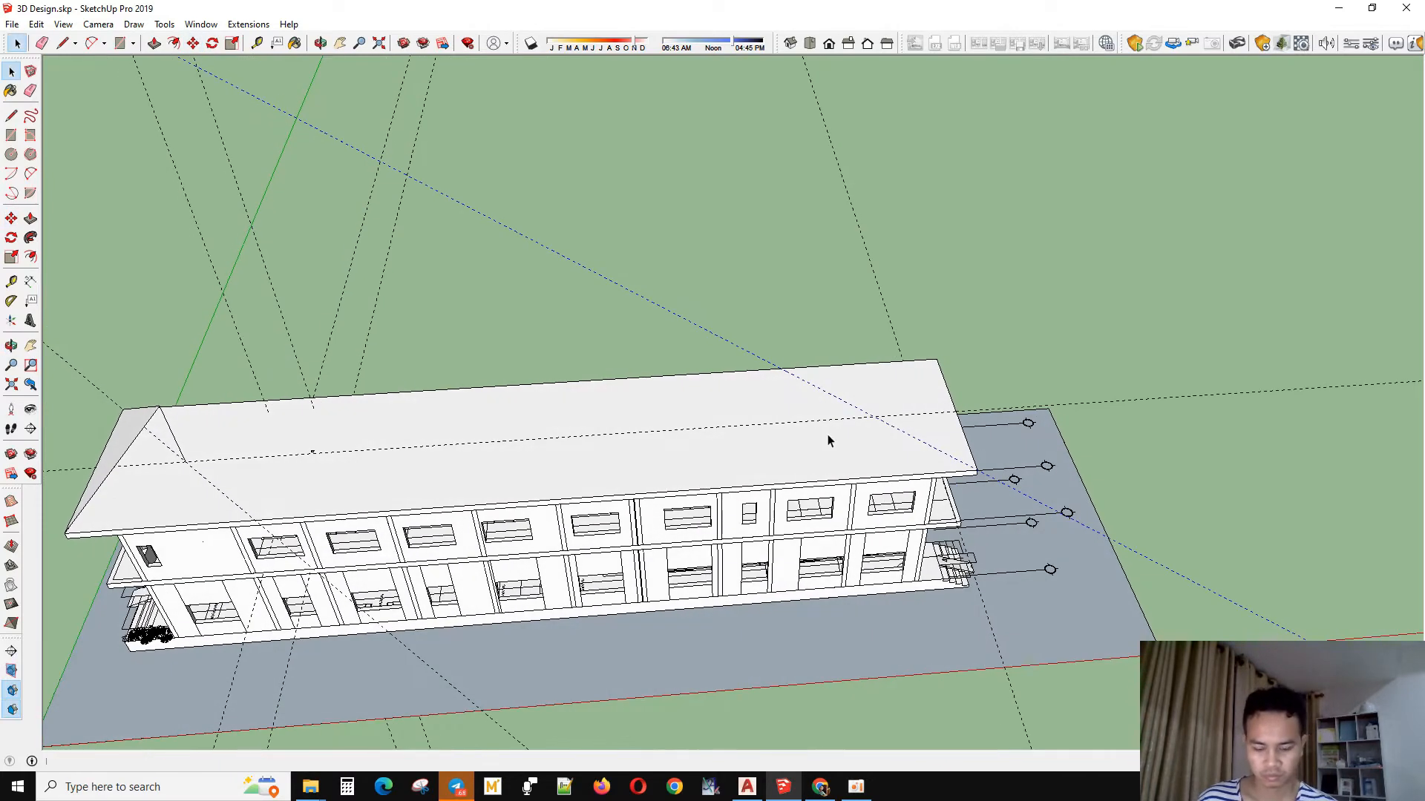
pyautogui.press('l')
pyautogui.press('space')
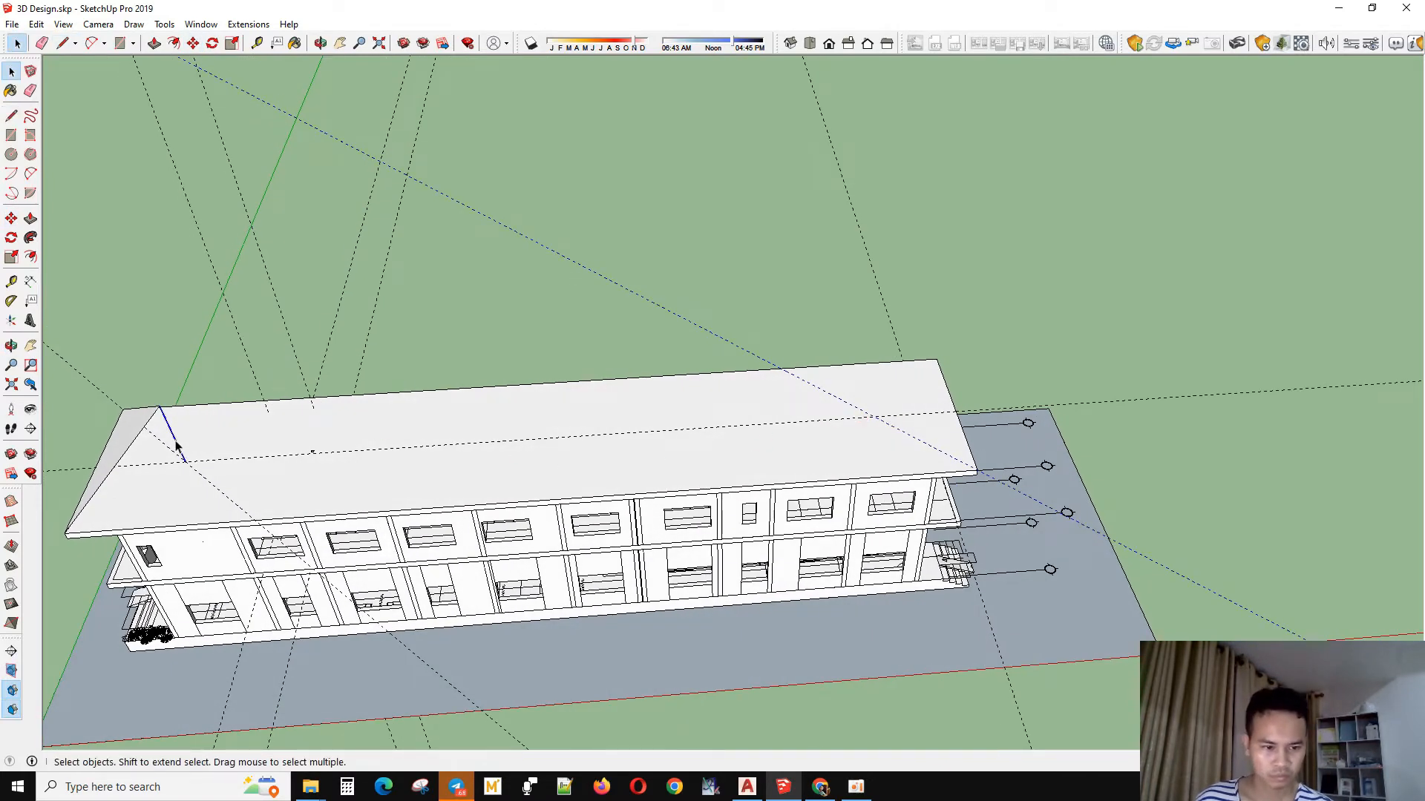
pyautogui.press('m')
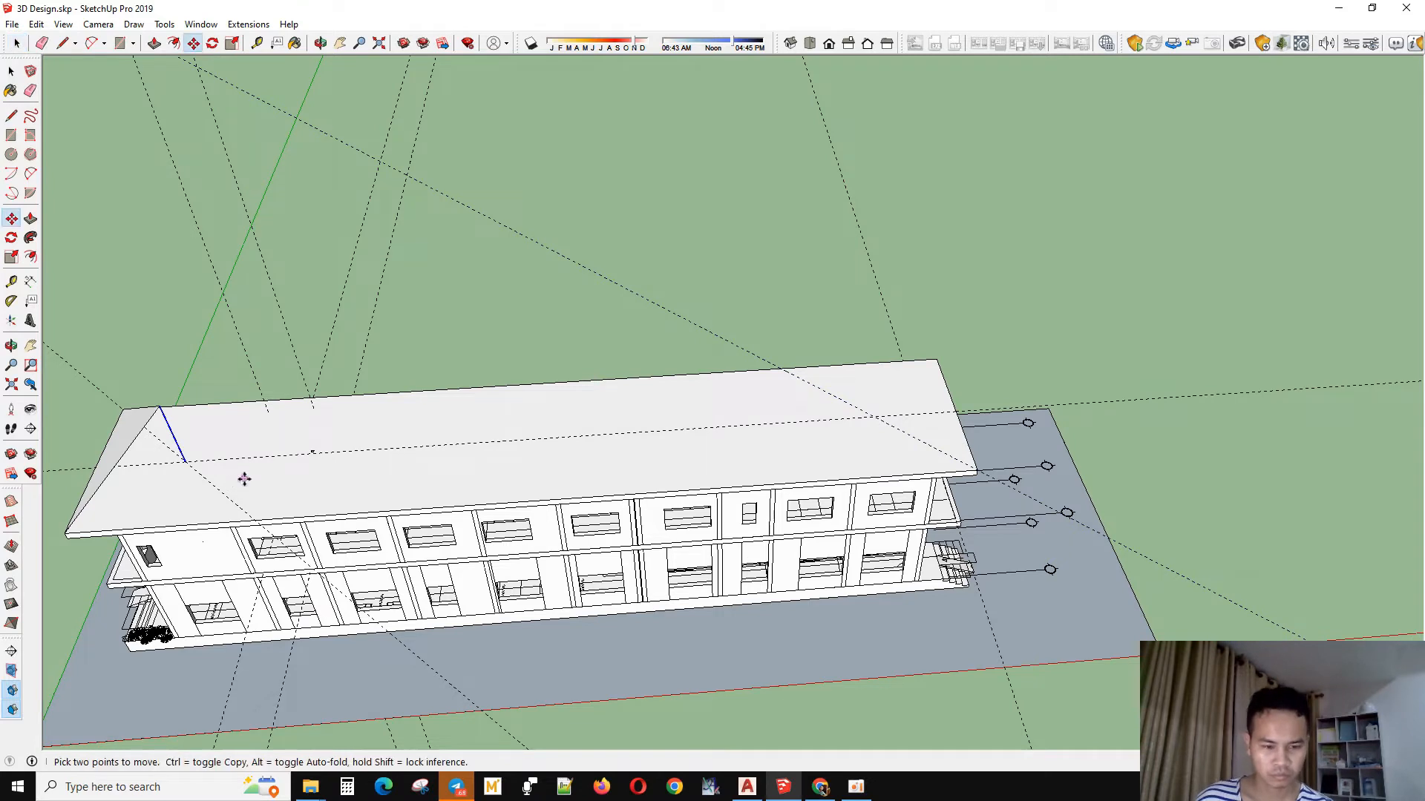
pyautogui.press('ctrl')
pyautogui.click(185, 460)
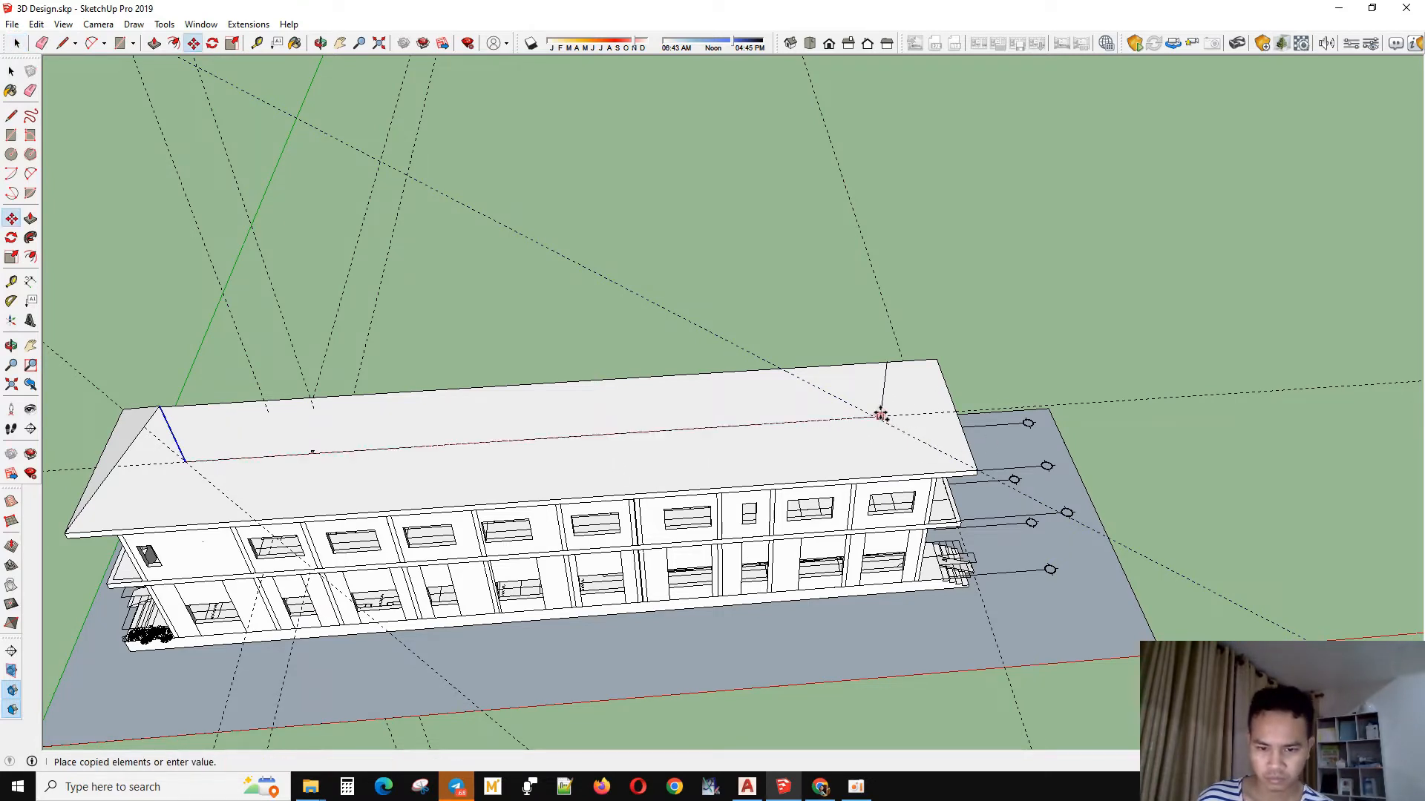
pyautogui.click(873, 416)
pyautogui.press('space')
# - Draw the ridge and the far hip line, and trace the slab's long edge to close that side's roof face
pyautogui.press('l')
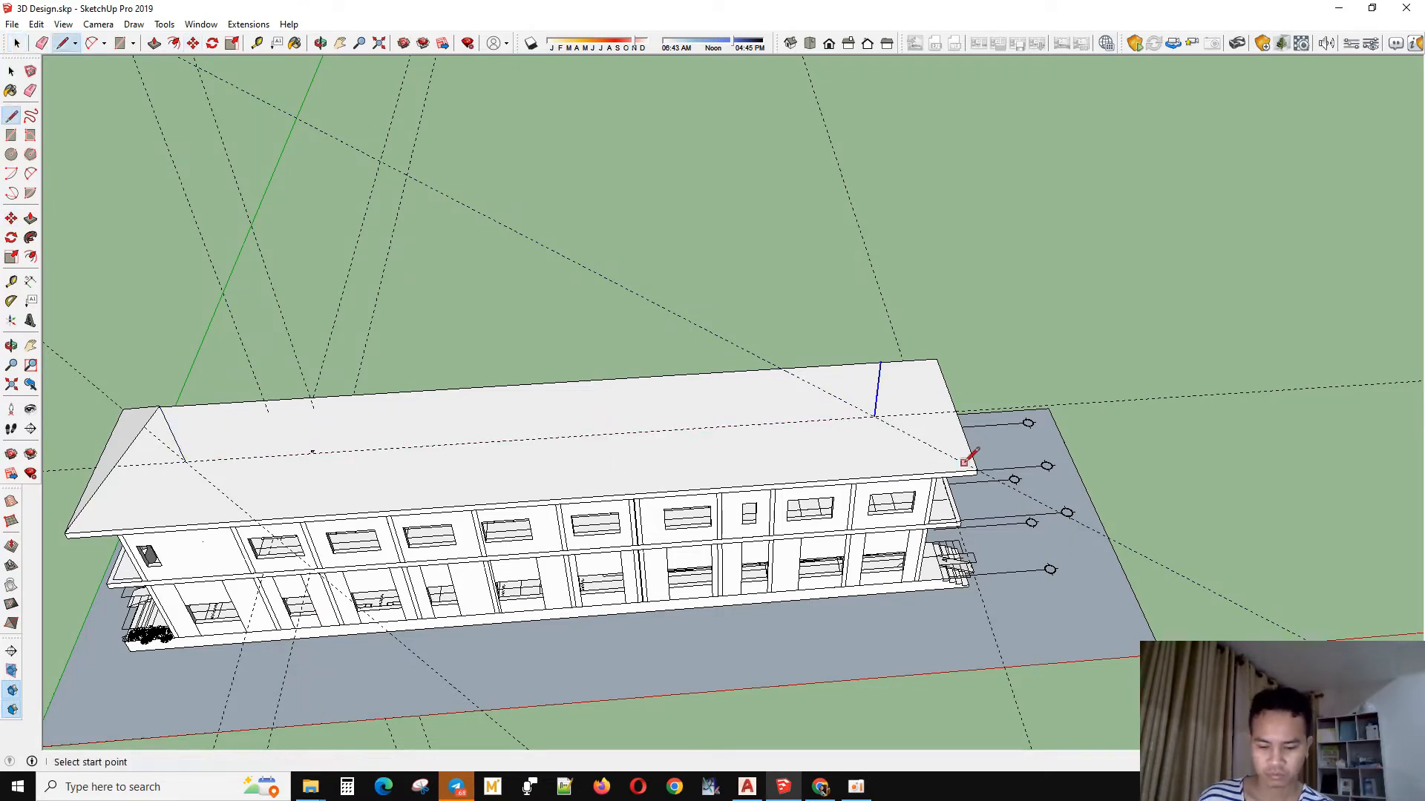
pyautogui.click(880, 363)
pyautogui.click(159, 404)
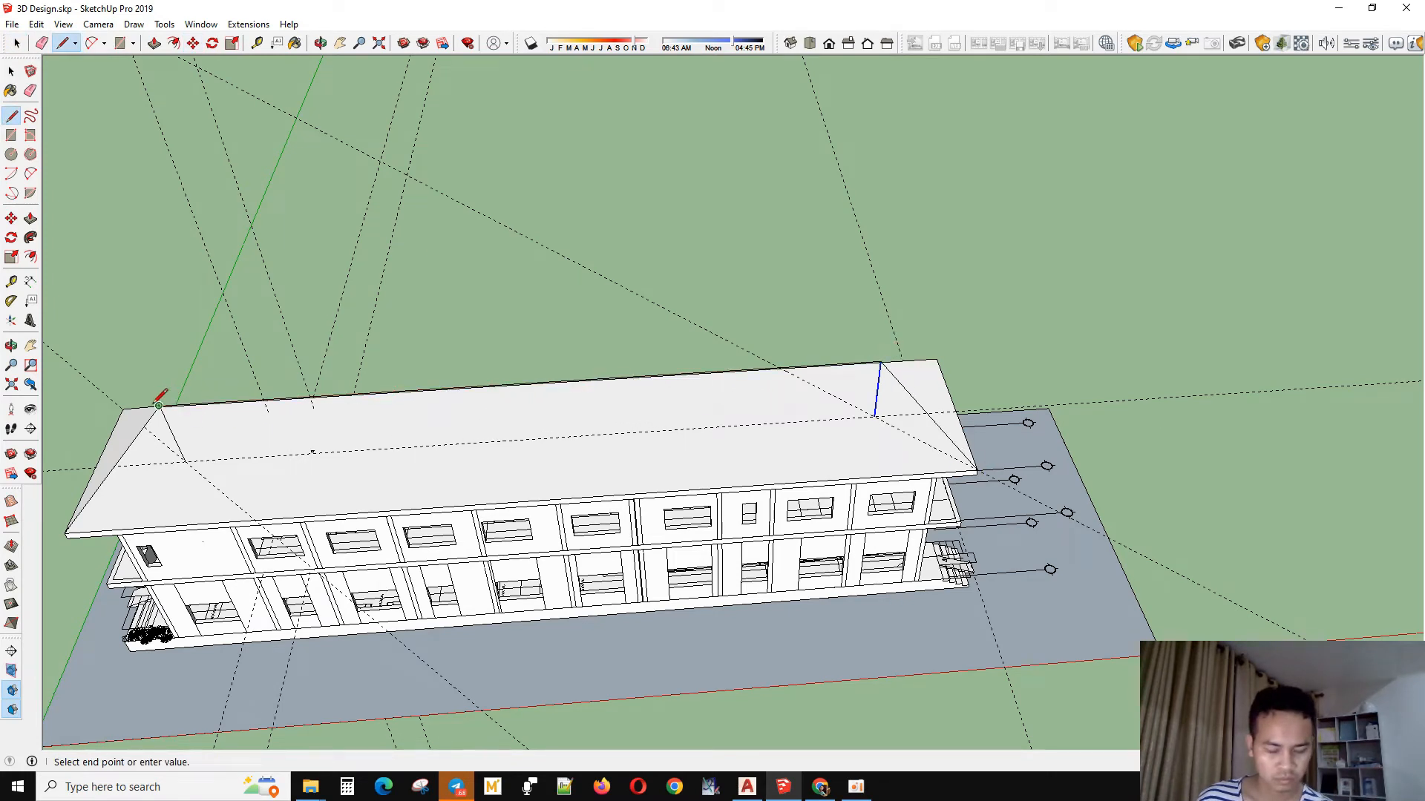
pyautogui.press('Escape')
pyautogui.click(978, 469)
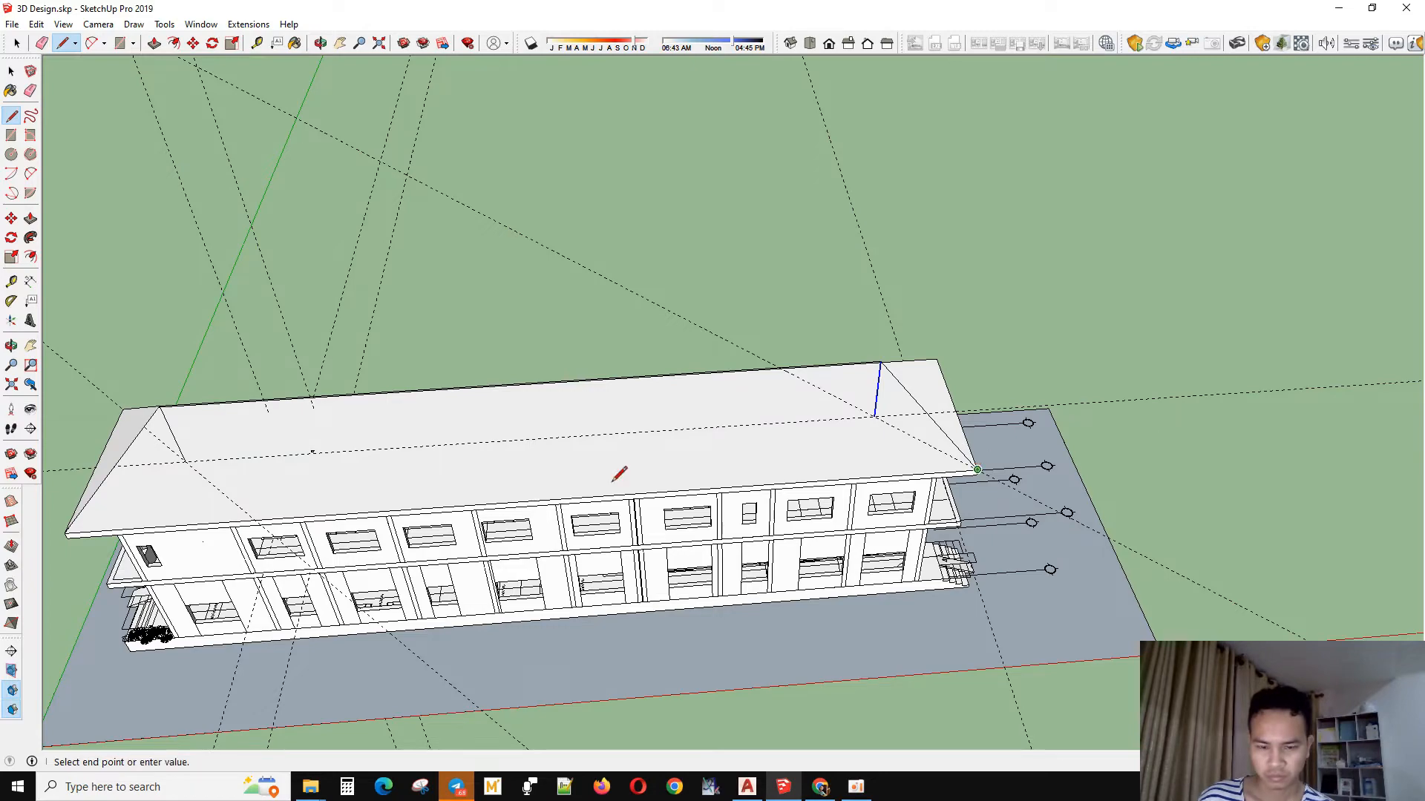
pyautogui.click(66, 532)
# - Join the far ridge end to the slab's end corners to form the second triangular hip face
pyautogui.press('space')
pyautogui.moveTo(917, 431); pyautogui.dragTo(531, 375, button='middle')
pyautogui.press('l')
pyautogui.click(522, 370)
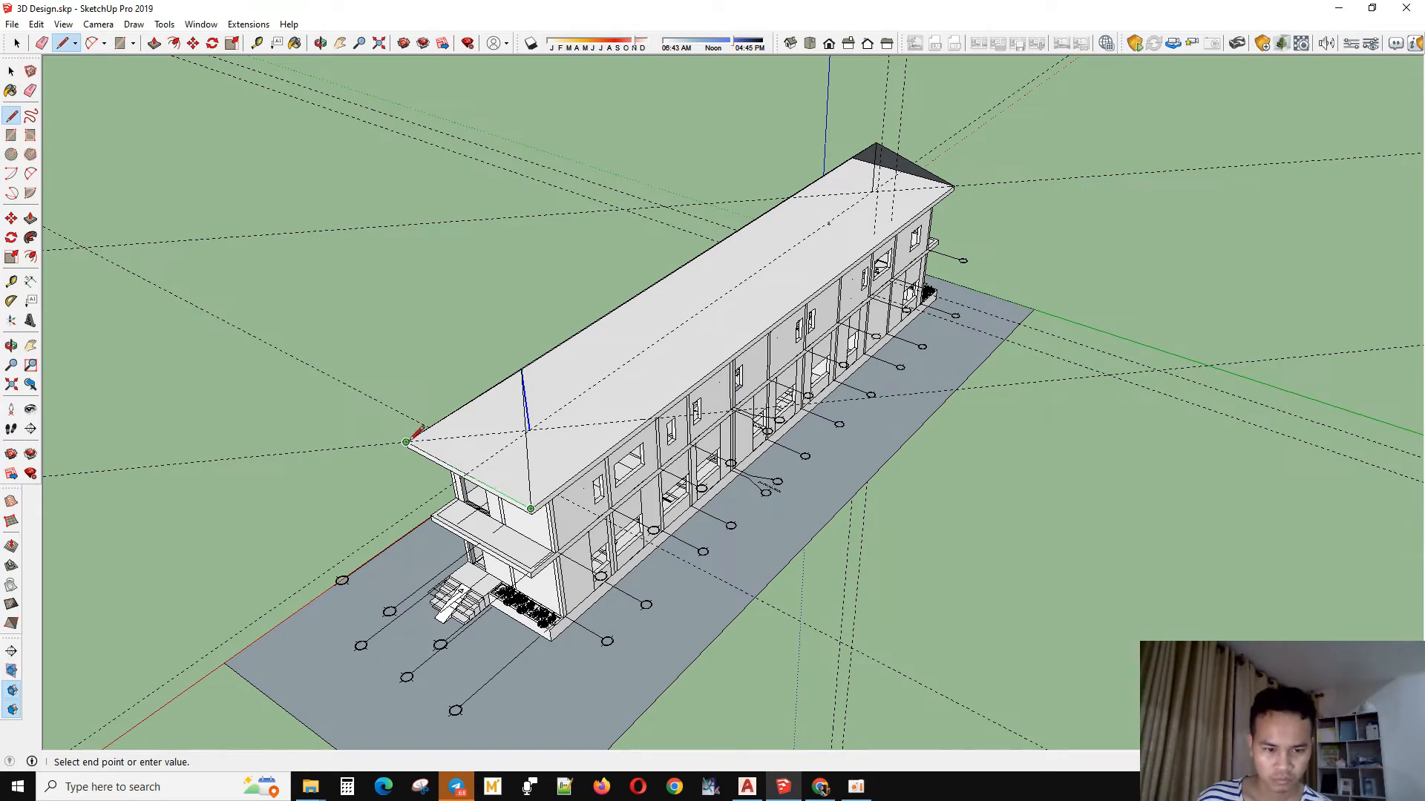
pyautogui.click(406, 442)
# - Trace the slab's remaining long edge from corner to corner to close the opposite sloped roof face
pyautogui.press('space')
pyautogui.press('l')
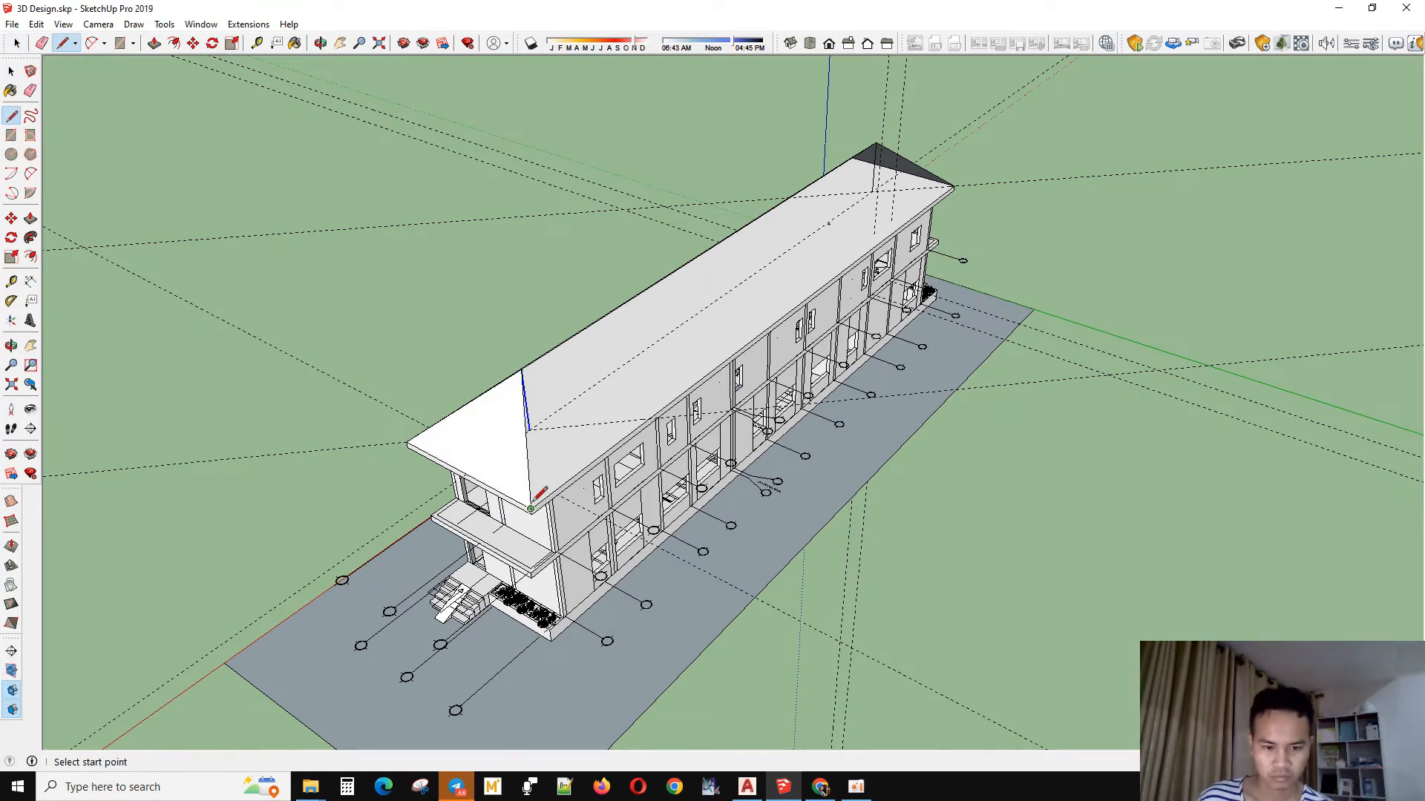
pyautogui.click(531, 508)
pyautogui.scroll(-2, 355, 530)
pyautogui.scroll(4, 776, 297)
pyautogui.click(777, 312)
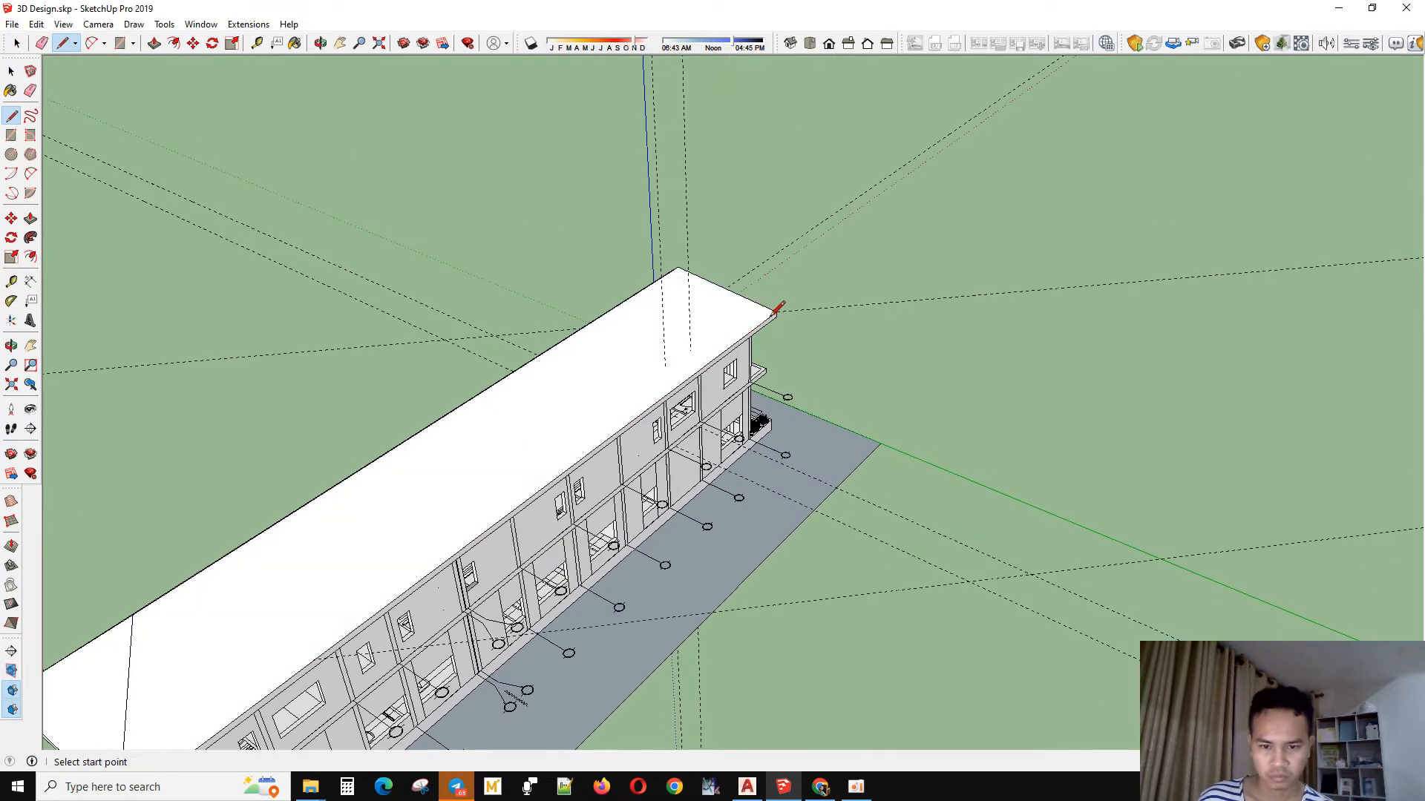
pyautogui.press('space')
# - Place a horizontal guide 260 cm above the base of the wall beside the front entrance
pyautogui.scroll(-4, 942, 325)
pyautogui.moveTo(951, 327); pyautogui.dragTo(121, 165, button='middle')
pyautogui.scroll(3, 931, 464)
pyautogui.moveTo(933, 463); pyautogui.dragTo(368, 325, button='middle')
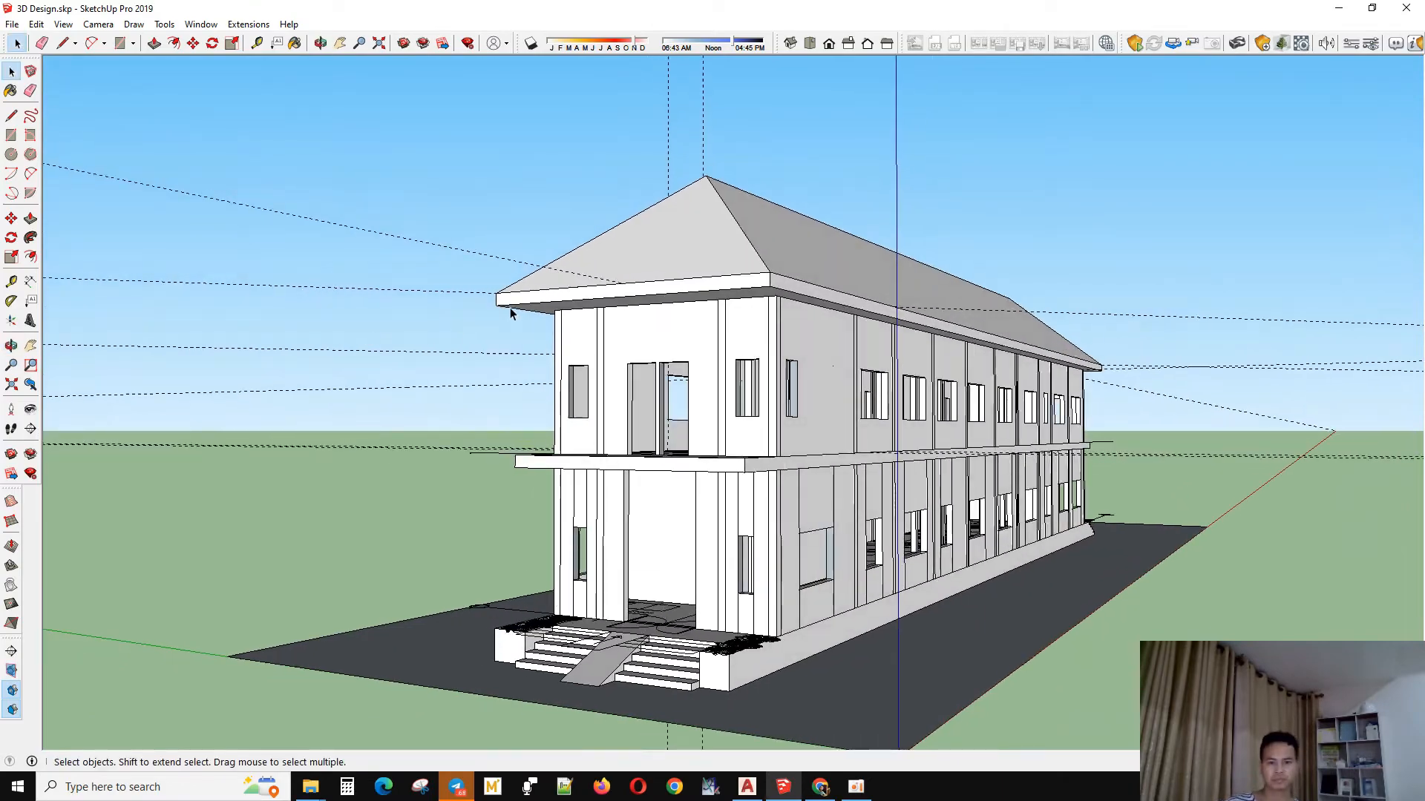
pyautogui.moveTo(512, 312); pyautogui.dragTo(812, 267, button='middle')
pyautogui.scroll(2, 696, 528)
pyautogui.moveTo(629, 627); pyautogui.dragTo(546, 769, button='middle')
pyautogui.scroll(2, 673, 683)
pyautogui.press('t')
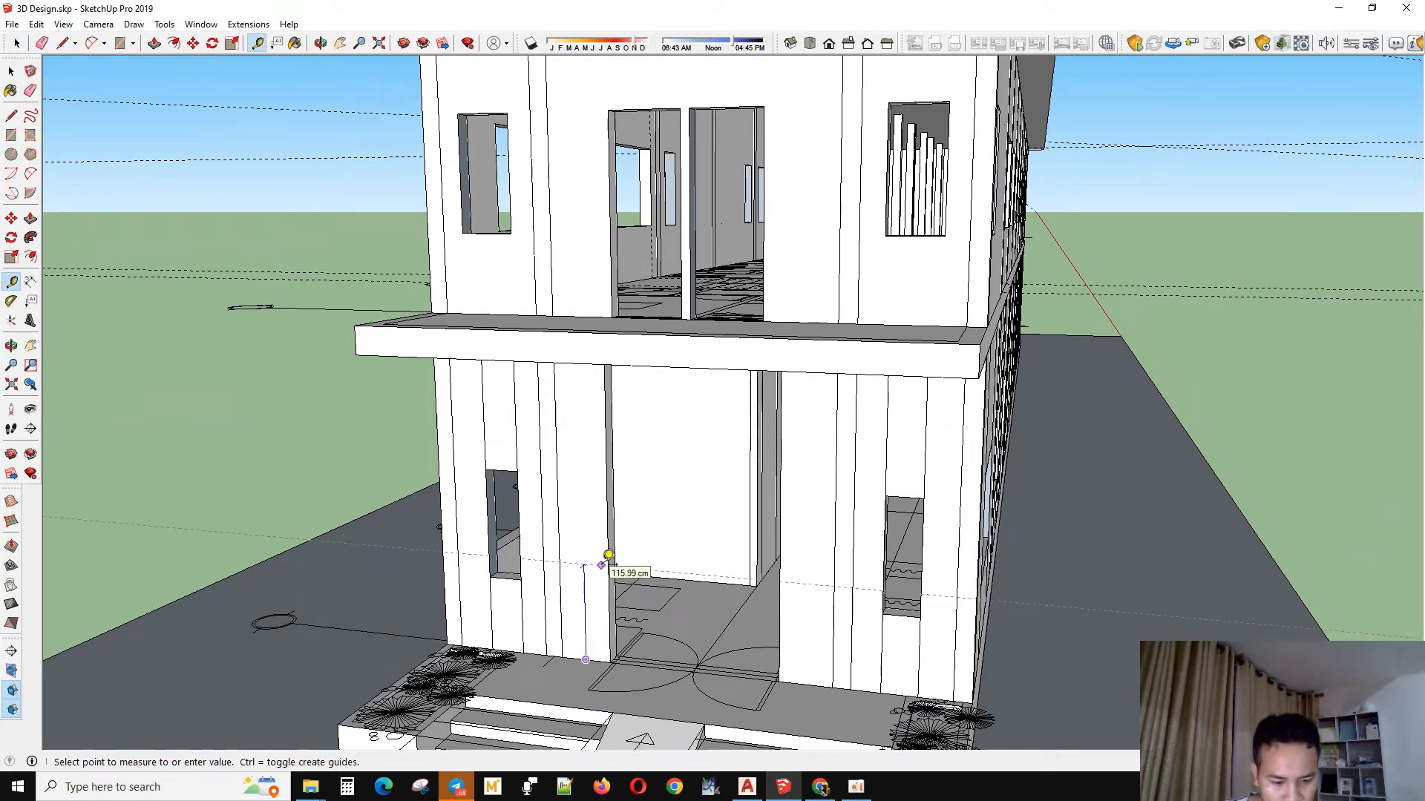
pyautogui.write('260')
pyautogui.press('Return')
pyautogui.press('space')
# - Open the ground-floor wall group, split the entrance jamb at the guide, and extrude its upper part across the opening as a lintel
pyautogui.moveTo(660, 535); pyautogui.dragTo(617, 483, button='middle')
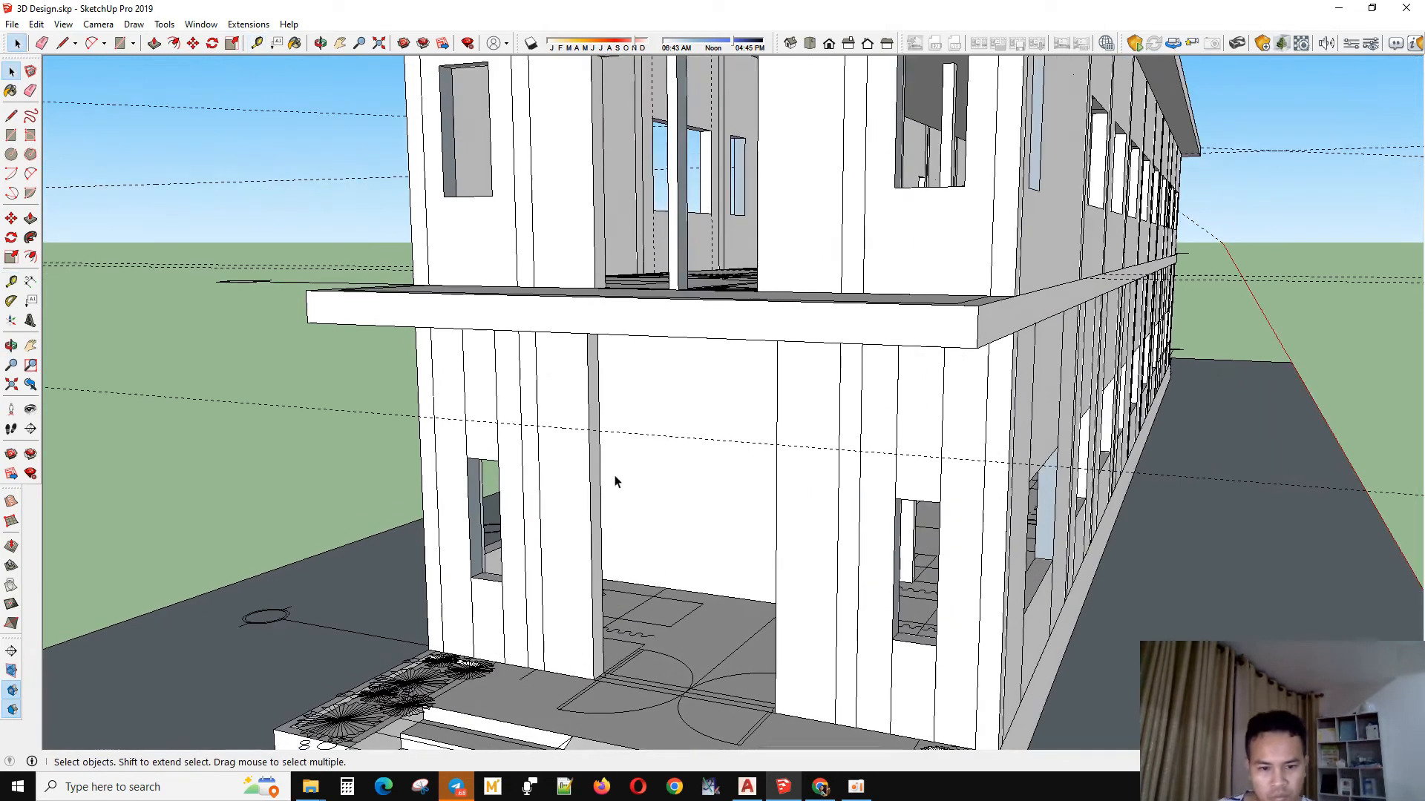
pyautogui.scroll(3, 615, 481)
pyautogui.tripleClick(565, 472)
pyautogui.scroll(2, 580, 464)
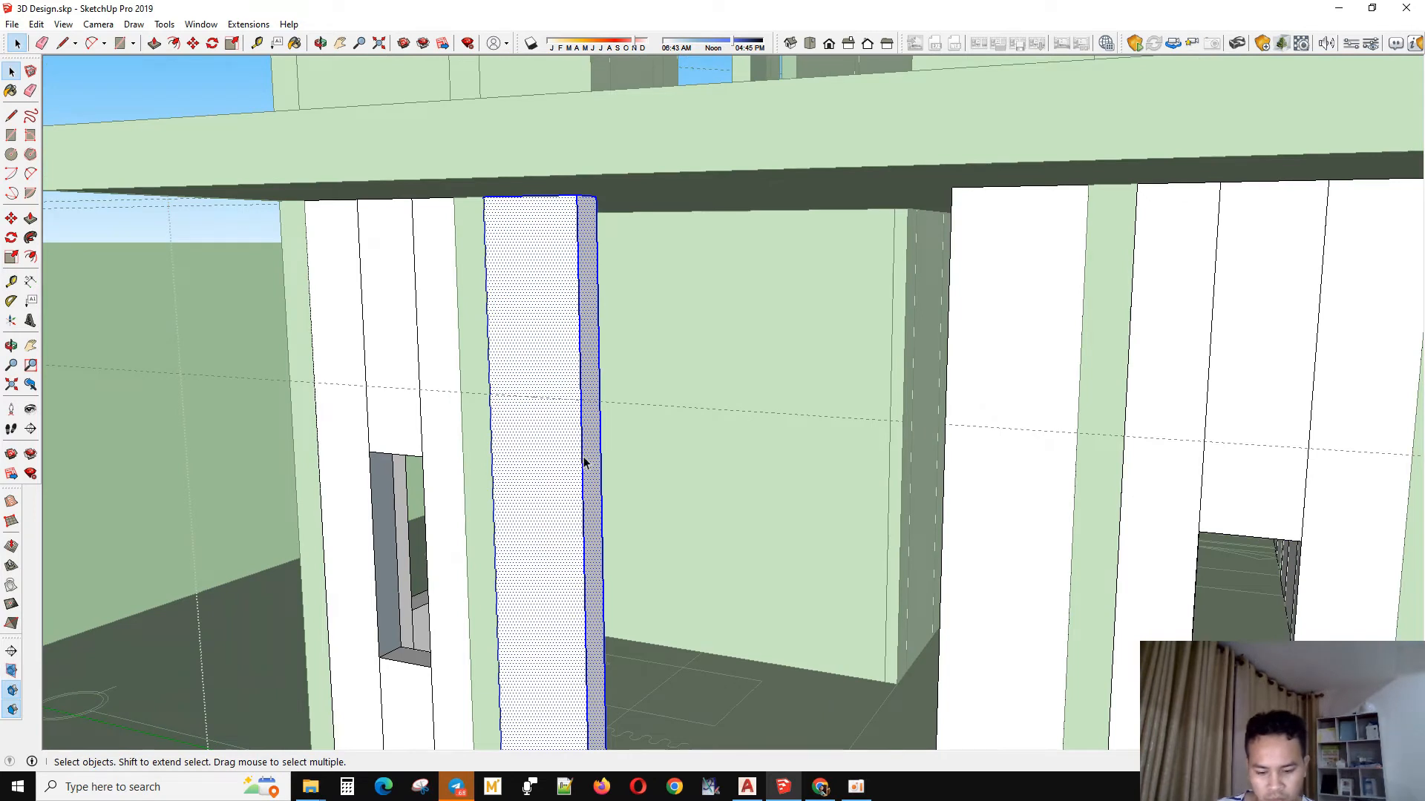
pyautogui.press('l')
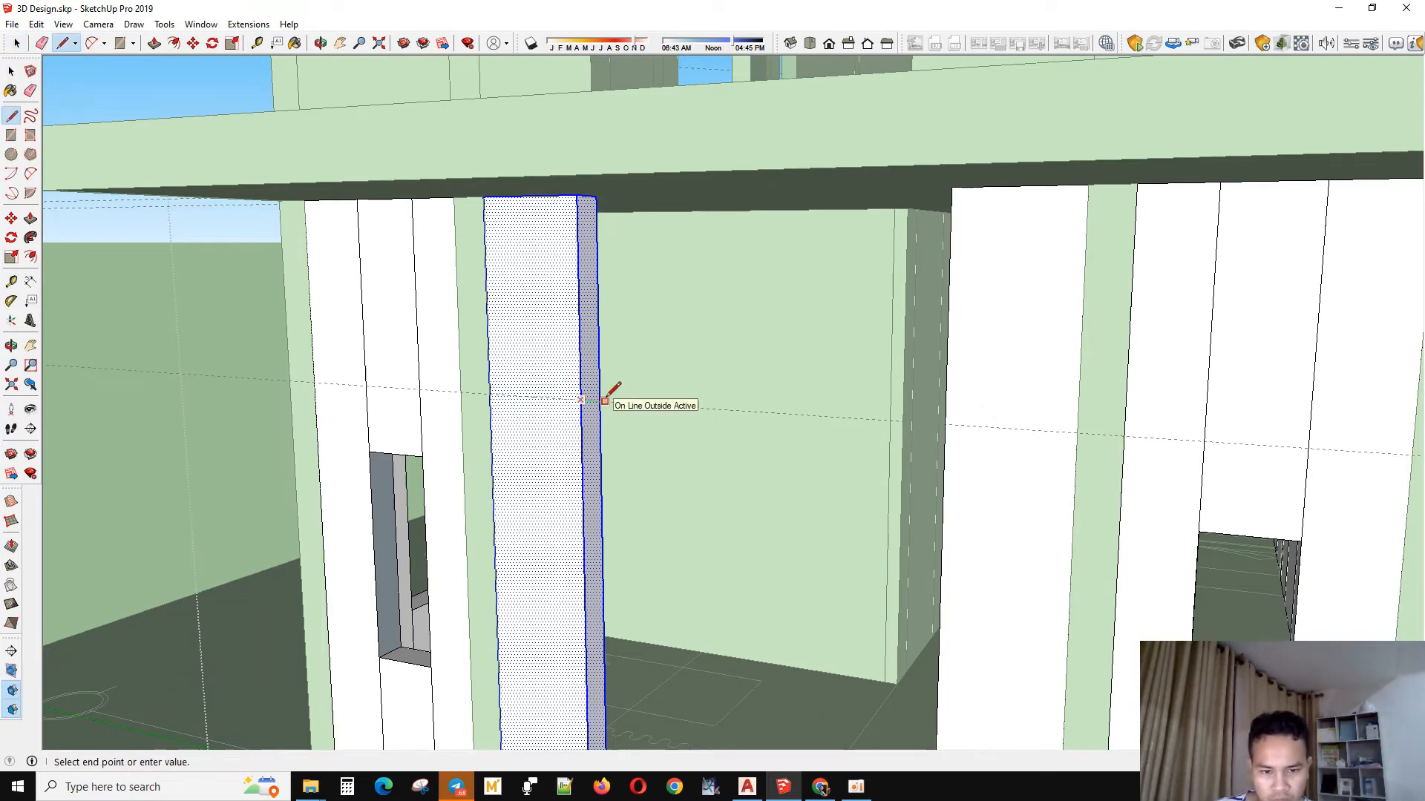
pyautogui.click(600, 397)
pyautogui.press('space')
pyautogui.press('p')
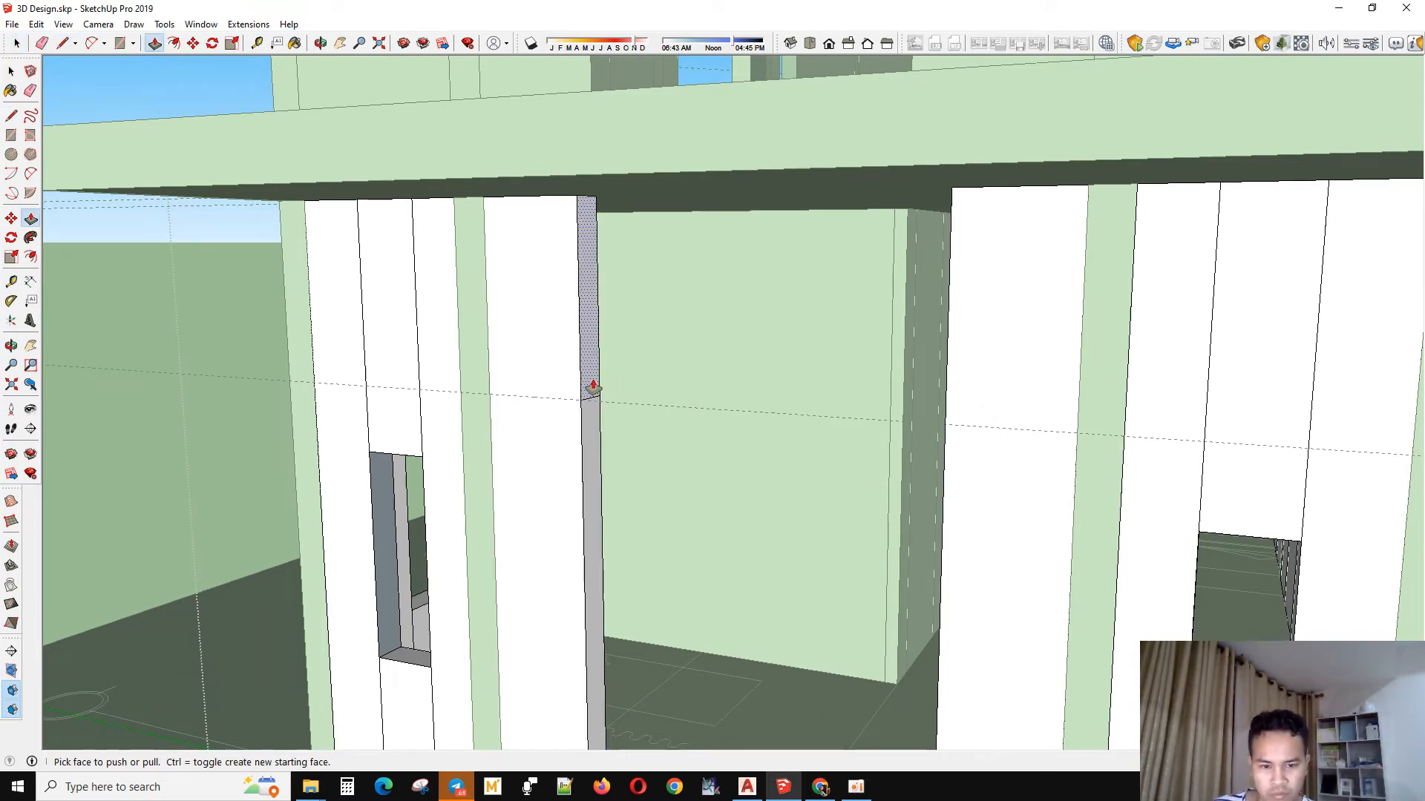
pyautogui.moveTo(591, 388); pyautogui.dragTo(951, 207)
pyautogui.press('space')
# - Erase the leftover seam edges where the lintel meets the entrance walls, outside and inside, and close the wall group
pyautogui.moveTo(950, 207); pyautogui.dragTo(1087, 331, button='middle')
pyautogui.press('e')
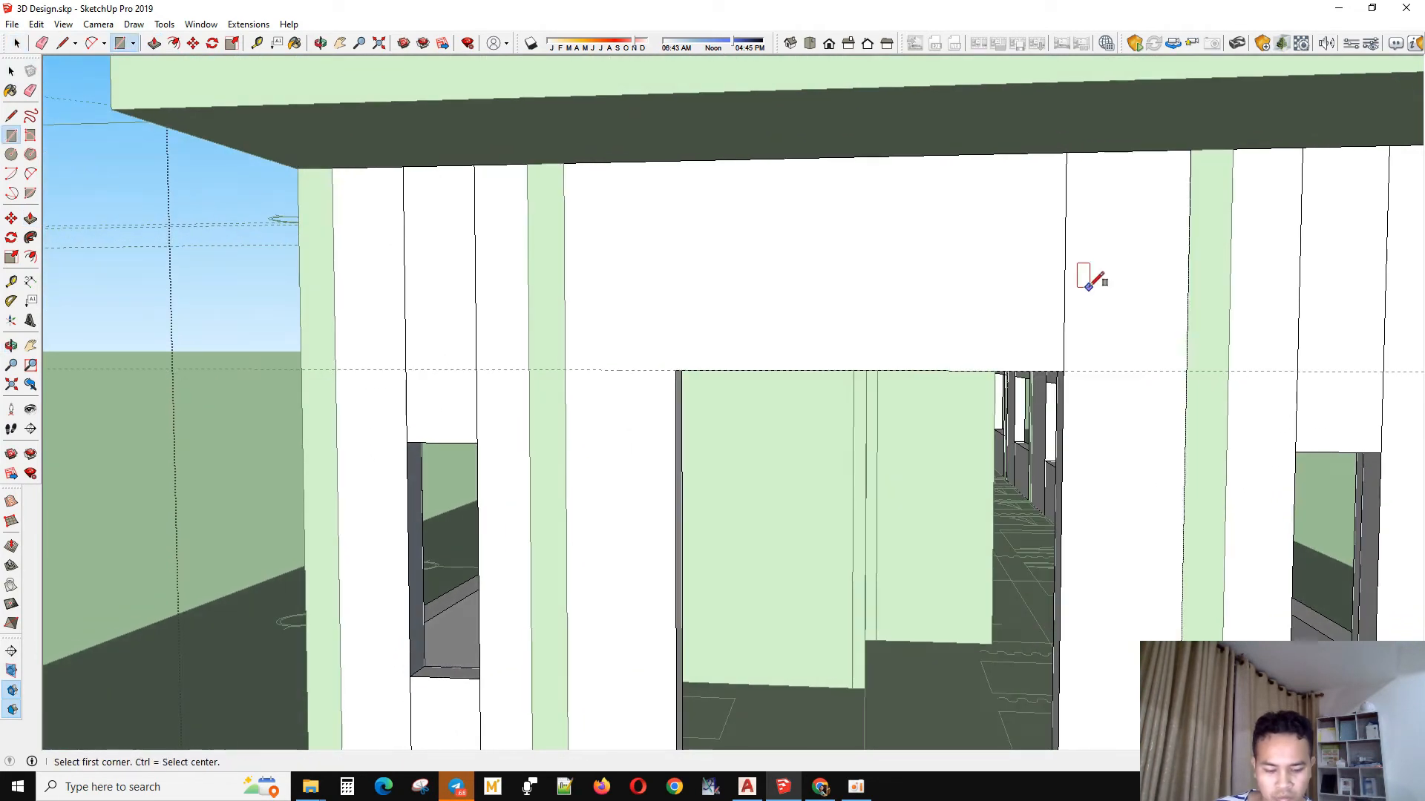
pyautogui.click(1066, 319)
pyautogui.scroll(3, 1090, 378)
pyautogui.moveTo(1090, 378); pyautogui.dragTo(1034, 557, button='middle')
pyautogui.scroll(-5, 598, 340)
pyautogui.scroll(10, 821, 468)
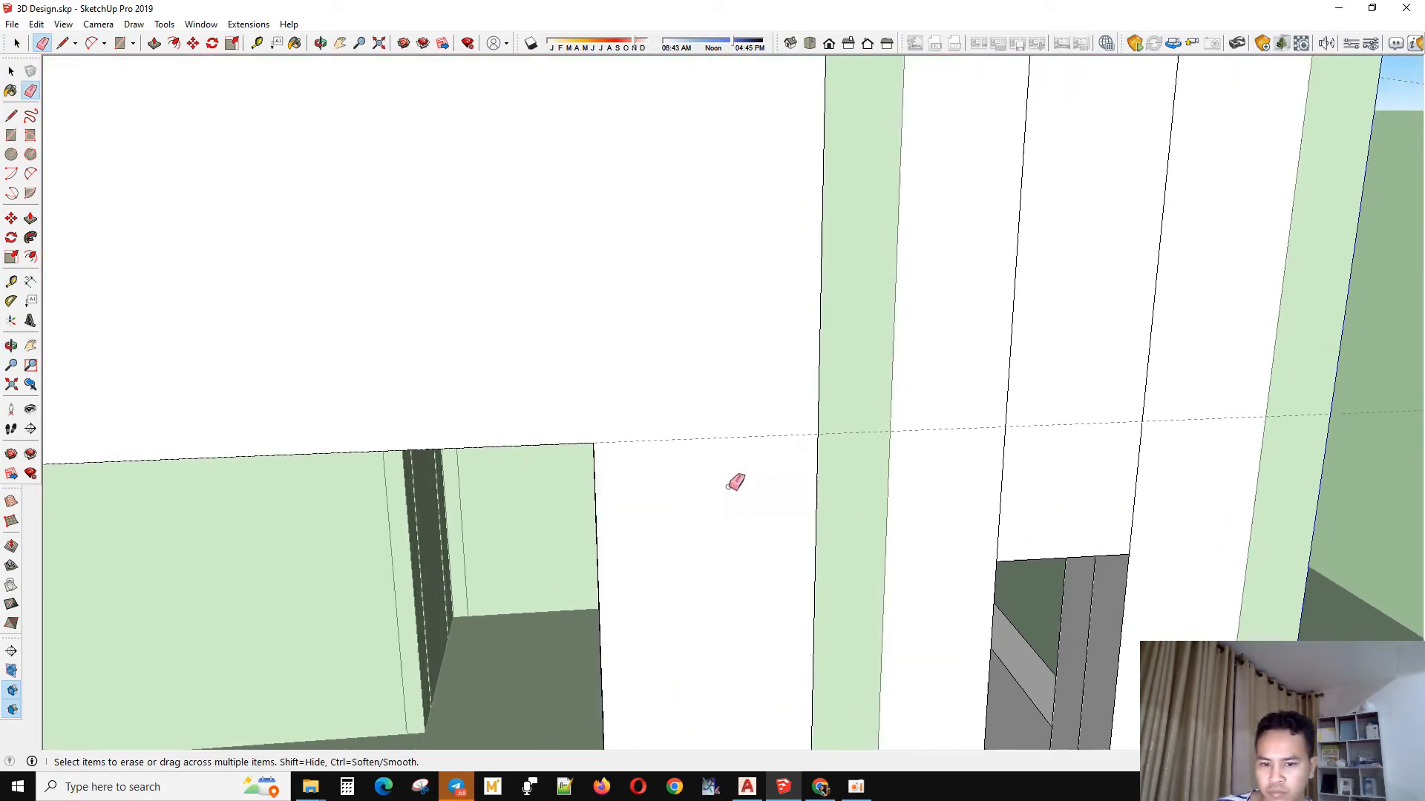
pyautogui.moveTo(735, 483)
pyautogui.mouseDown(button='middle')
pyautogui.moveTo(1225, 371)
pyautogui.moveTo(1416, 354)
pyautogui.mouseUp(button='middle')
pyautogui.moveTo(677, 407); pyautogui.dragTo(750, 400, button='middle')
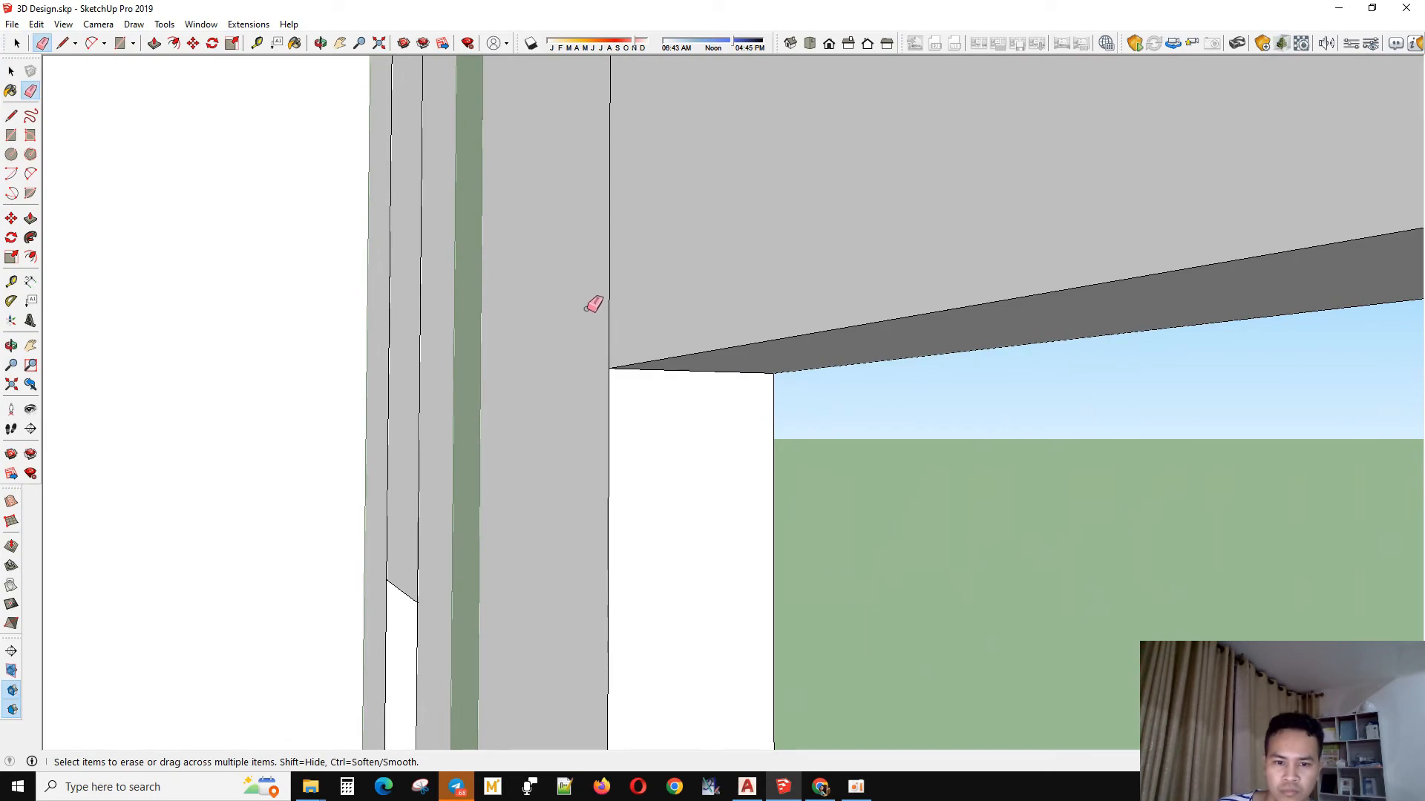
pyautogui.moveTo(624, 313); pyautogui.dragTo(795, 359, button='middle')
pyautogui.scroll(-10, 502, 512)
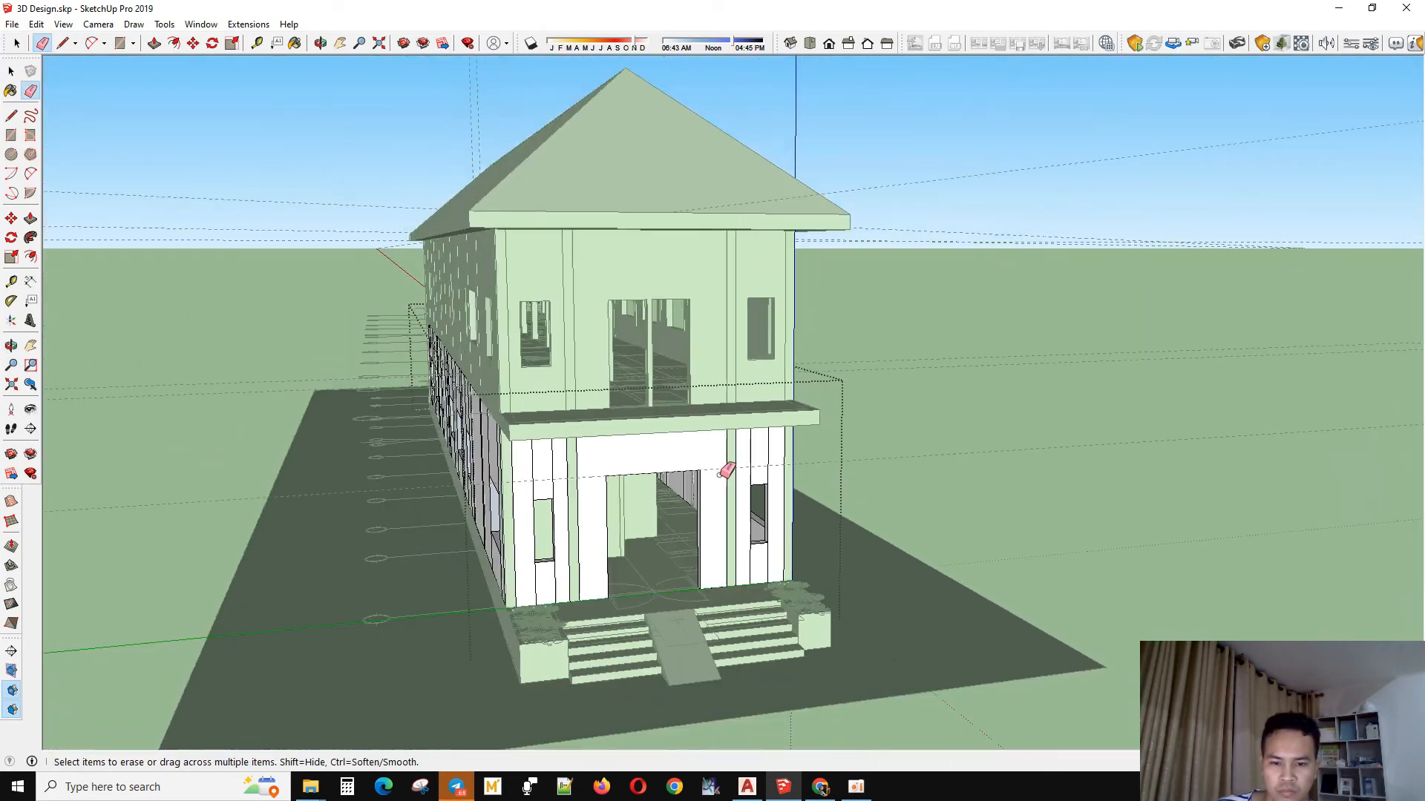
pyautogui.scroll(-2, 719, 475)
pyautogui.press('space')
pyautogui.click(977, 166)
# - Inspect the front facade, entrance opening and hip roof from several angles
pyautogui.moveTo(909, 382); pyautogui.dragTo(813, 348, button='middle')
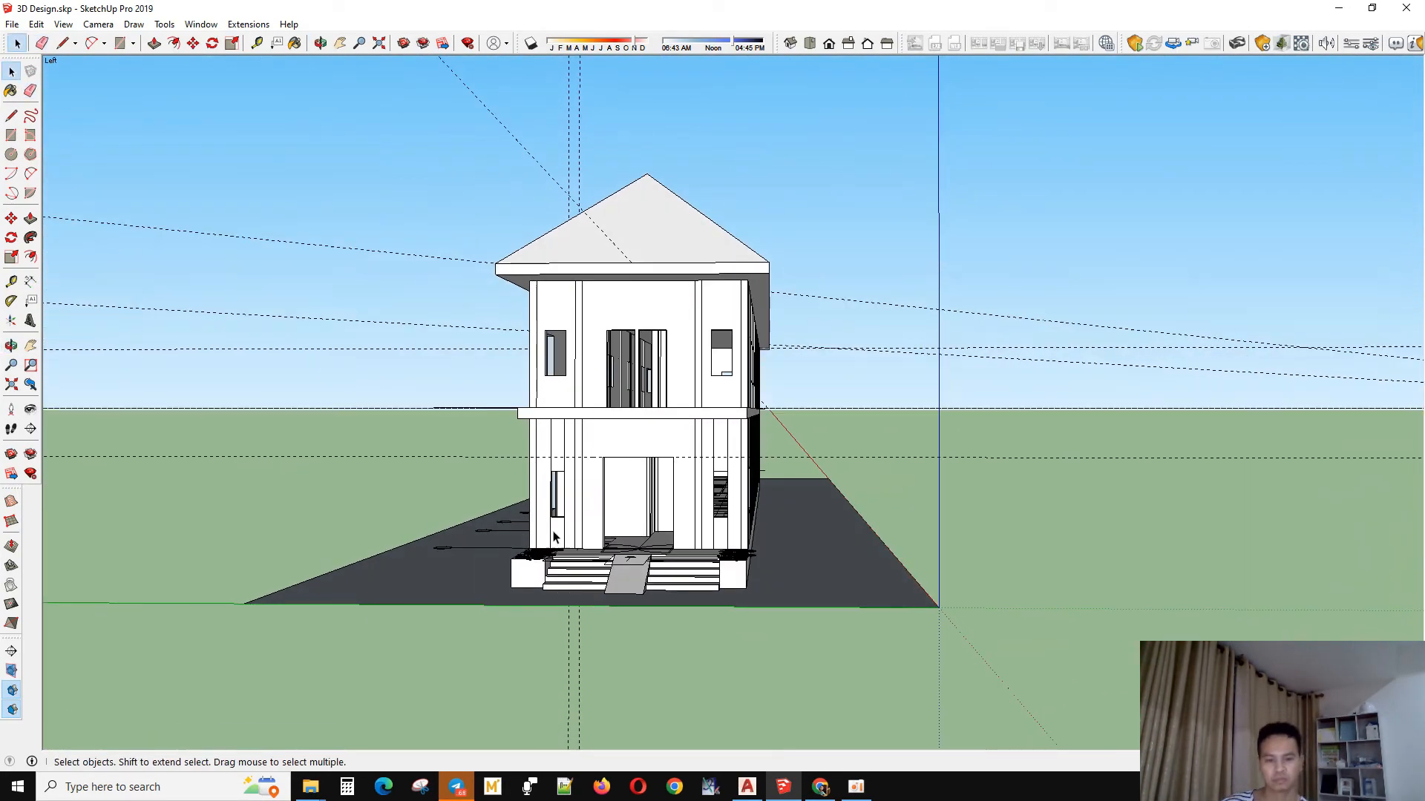
pyautogui.scroll(4, 560, 538)
pyautogui.moveTo(820, 429); pyautogui.dragTo(849, 372, button='middle')
pyautogui.scroll(4, 846, 439)
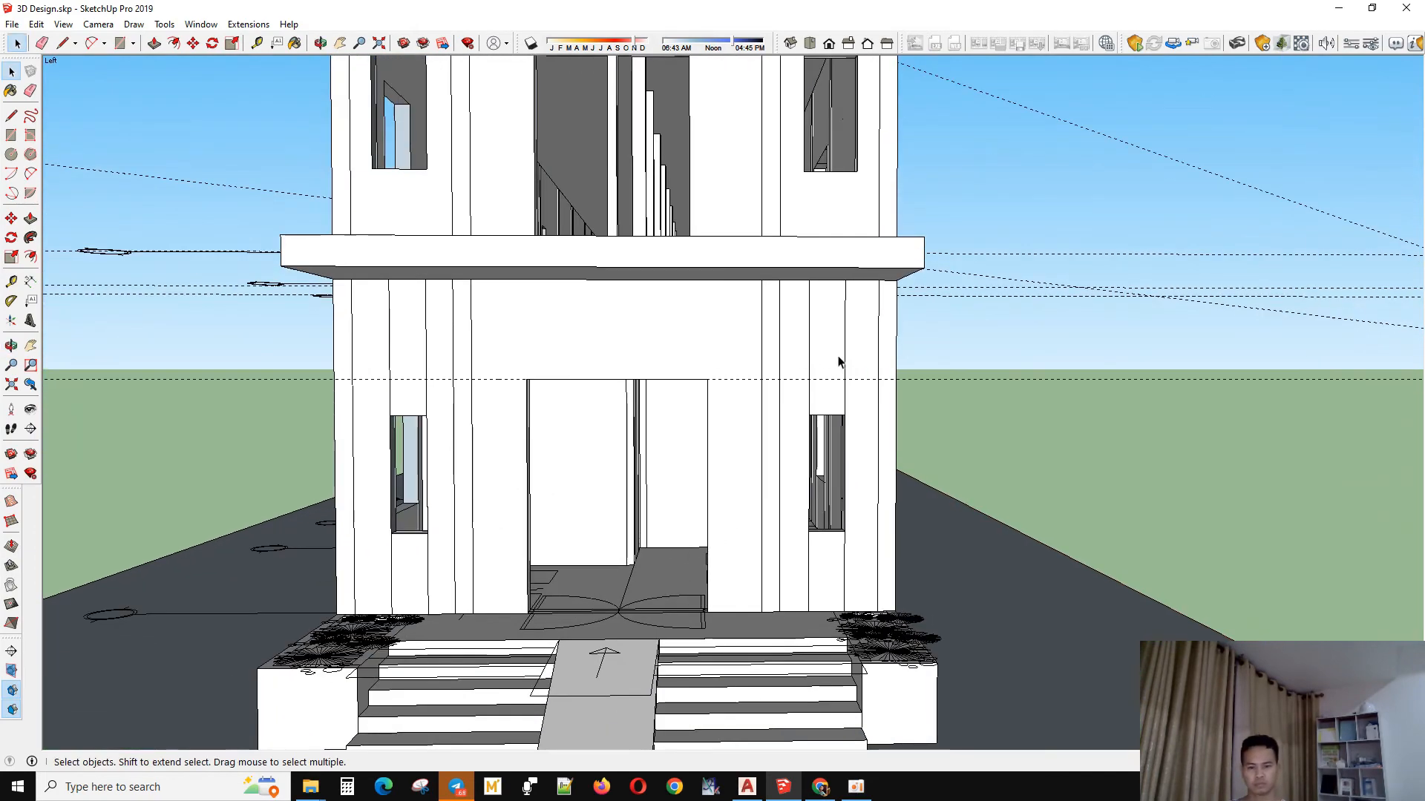
pyautogui.click(865, 339)
pyautogui.scroll(-2, 762, 501)
pyautogui.click(1000, 250)
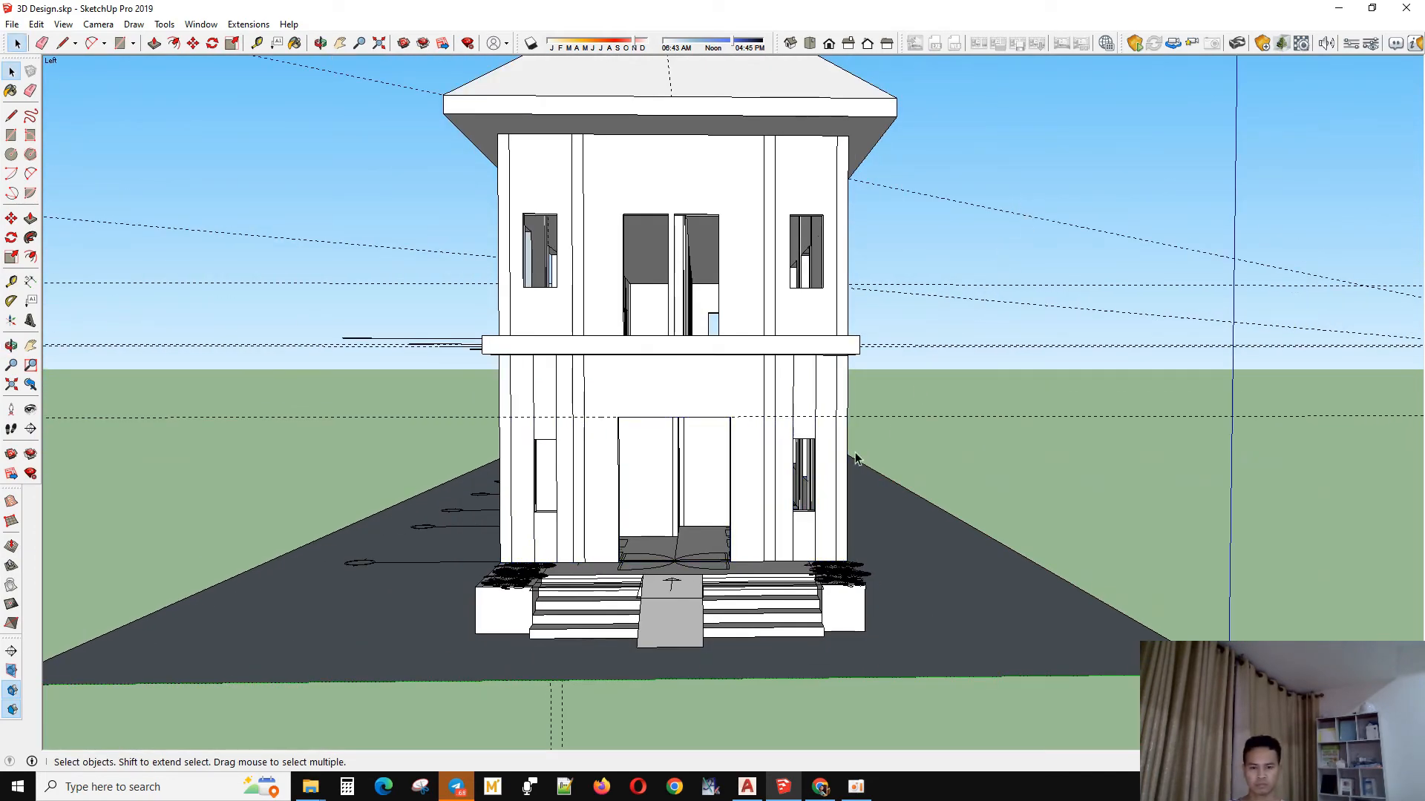
pyautogui.moveTo(852, 461); pyautogui.dragTo(661, 450, button='middle')
pyautogui.scroll(-1, 757, 558)
pyautogui.moveTo(757, 558); pyautogui.dragTo(824, 413, button='middle')
pyautogui.scroll(1, 808, 423)
pyautogui.scroll(-2, 720, 500)
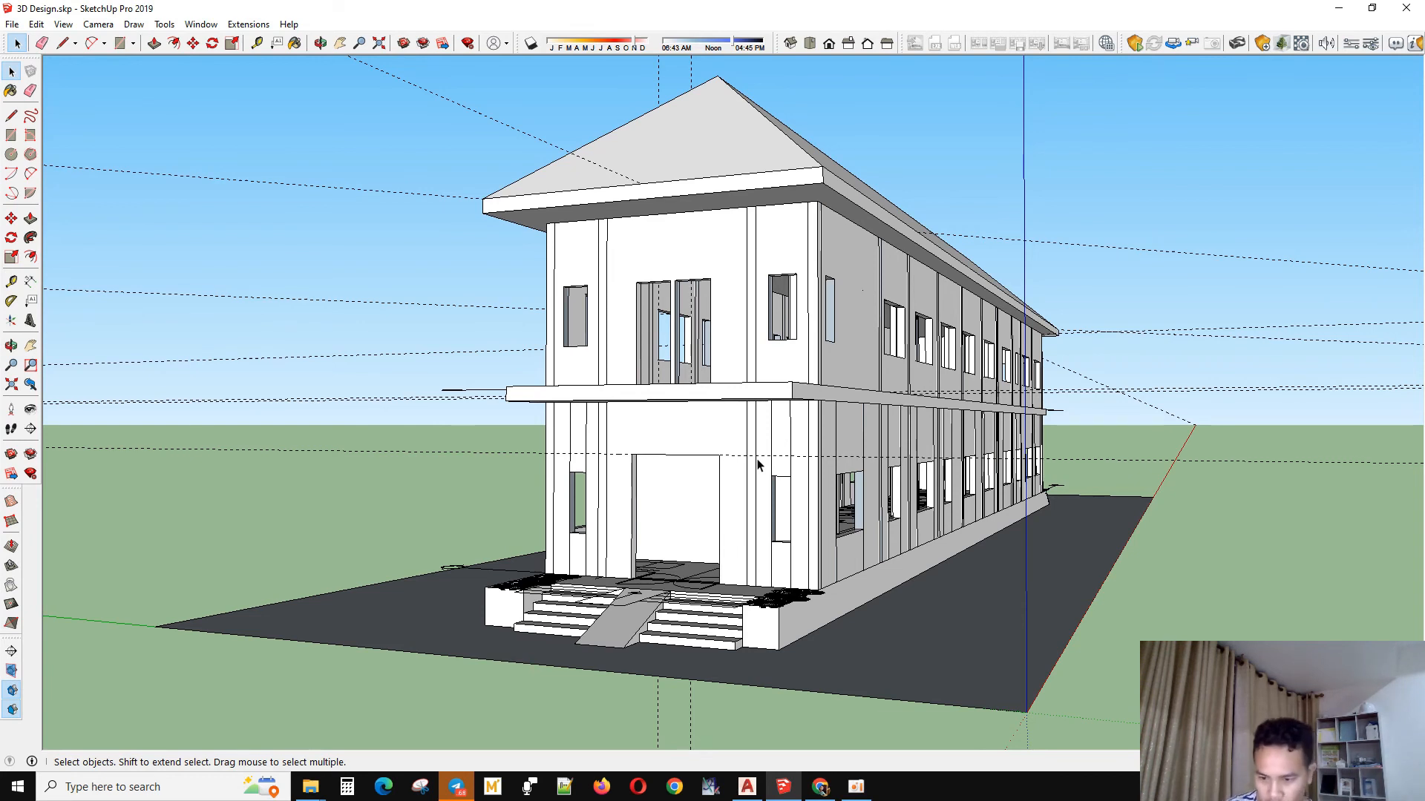
pyautogui.click(856, 786)
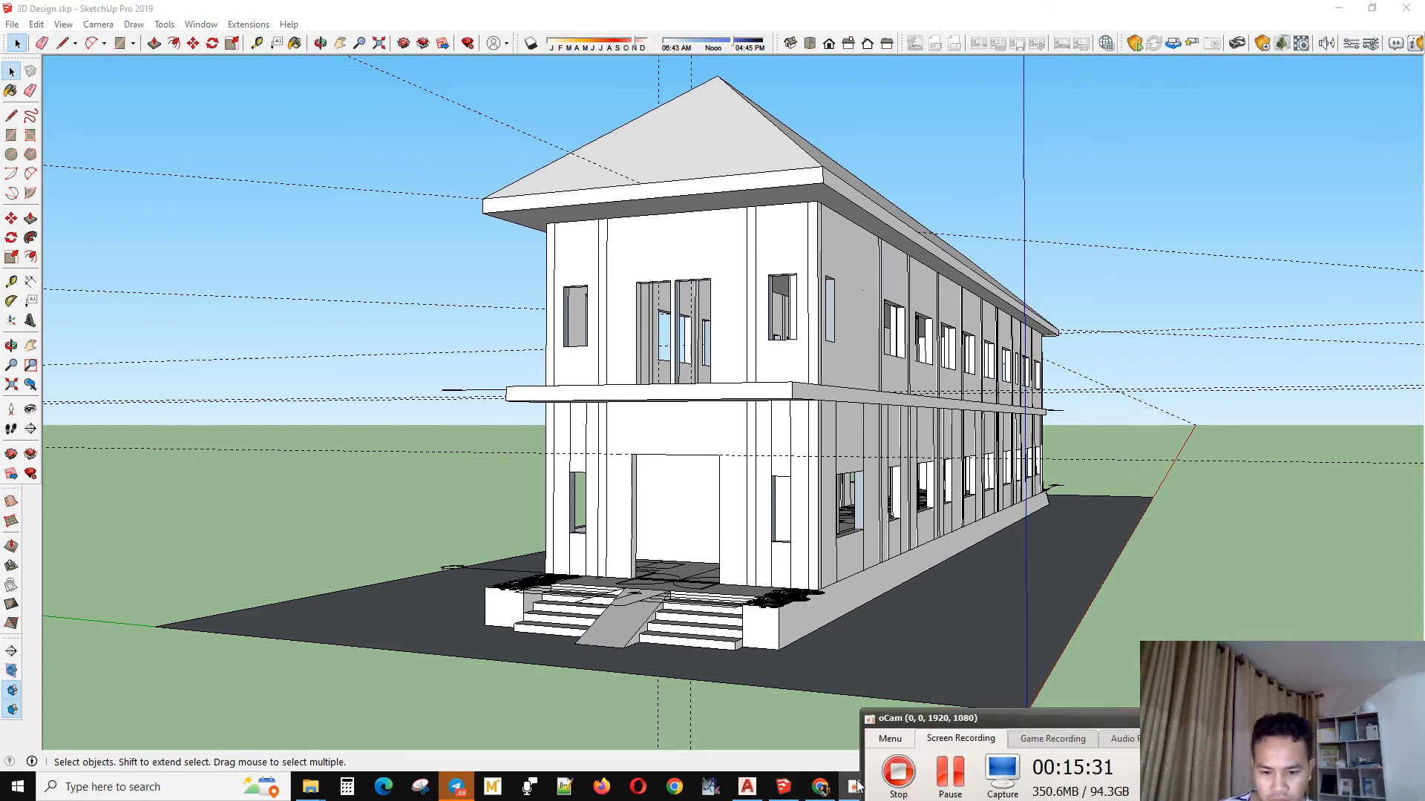